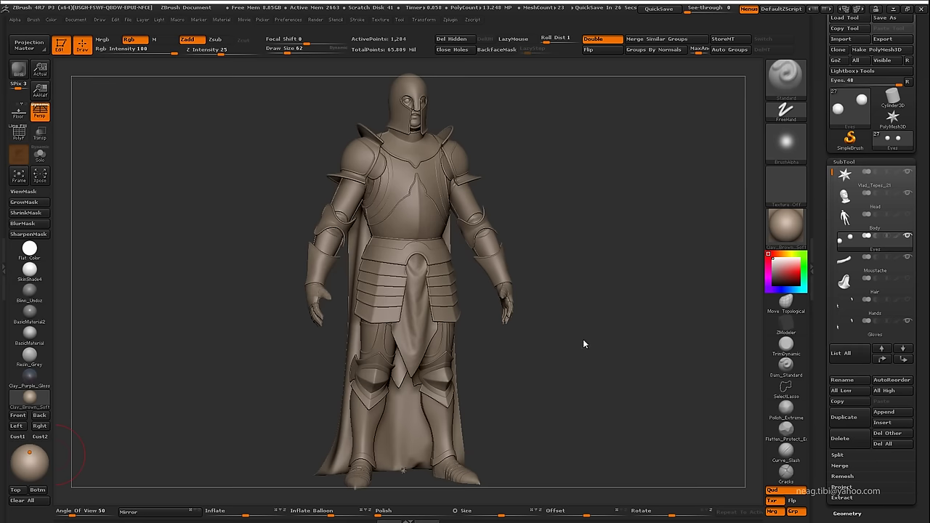
- Select Armor_breastplate, turn off Rgb, and zoom in to view the skirt plates from the side
left_click(410, 312, "alt")
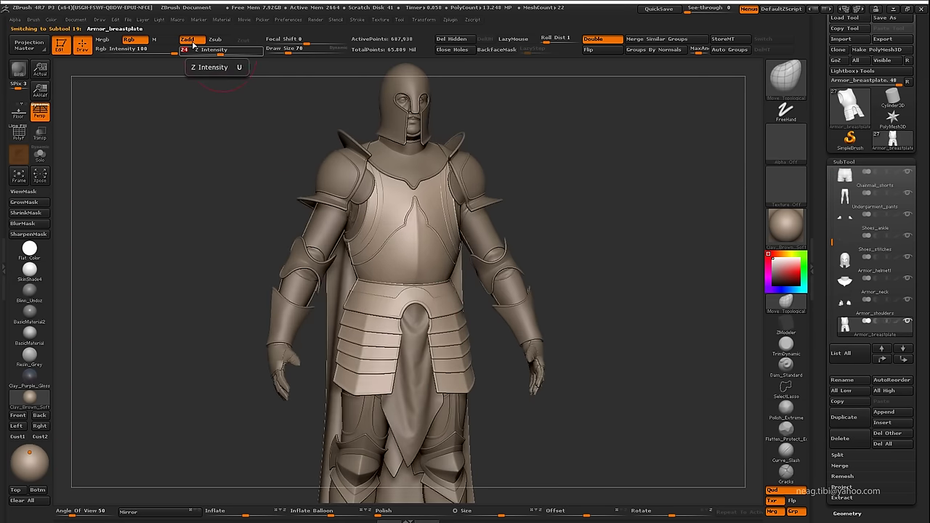
left_click(129, 38)
mouse_move(415, 353)
left_mouse_down("alt")
mouse_move(448, 371)
mouse_move(437, 274)
left_mouse_up("alt")
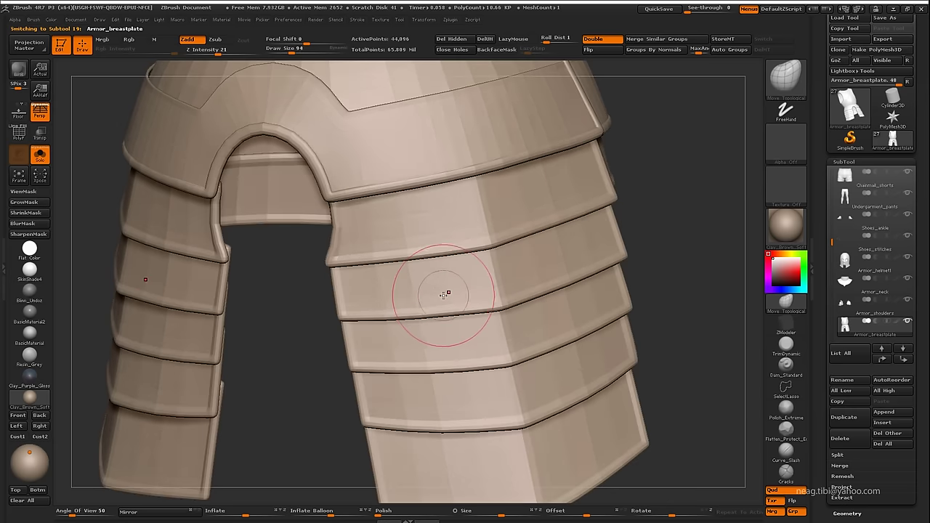
key("]")
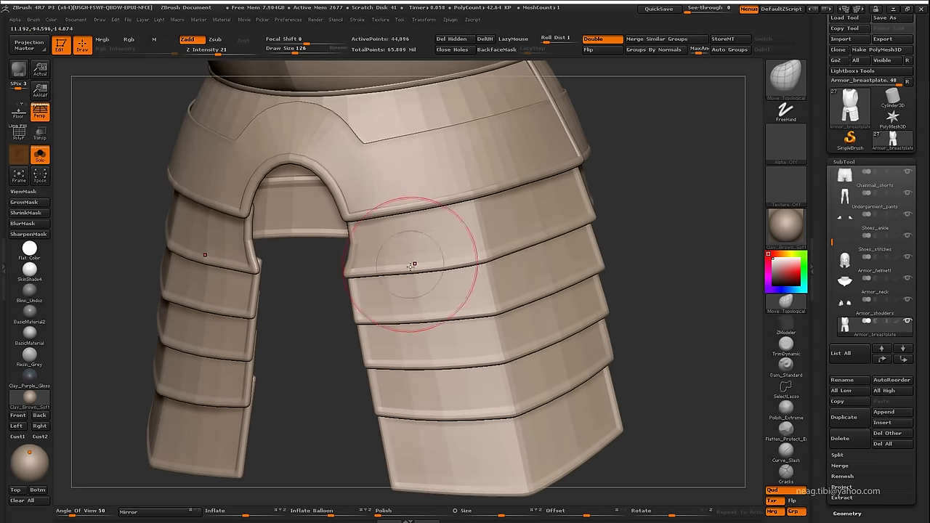
left_click_drag(409, 267, 481, 237)
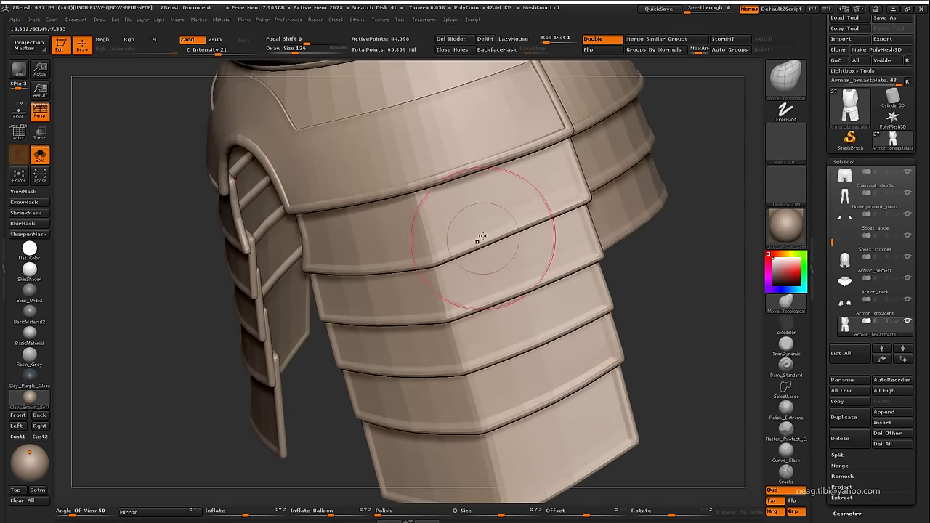
left_click_drag(549, 212, 494, 249, "alt")
- Set Draw Size to 160 and frame the front of the skirt plates at mid range
key("]")
key("]")
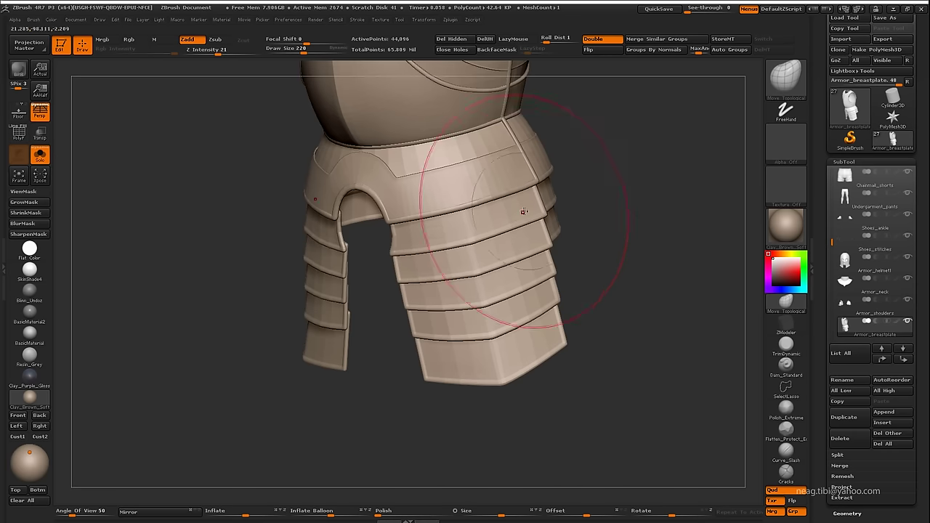
left_click_drag(523, 210, 383, 290)
key("space")
mouse_move(384, 244)
left_mouse_down("alt")
mouse_move(441, 307)
mouse_move(378, 356)
left_mouse_up("alt")
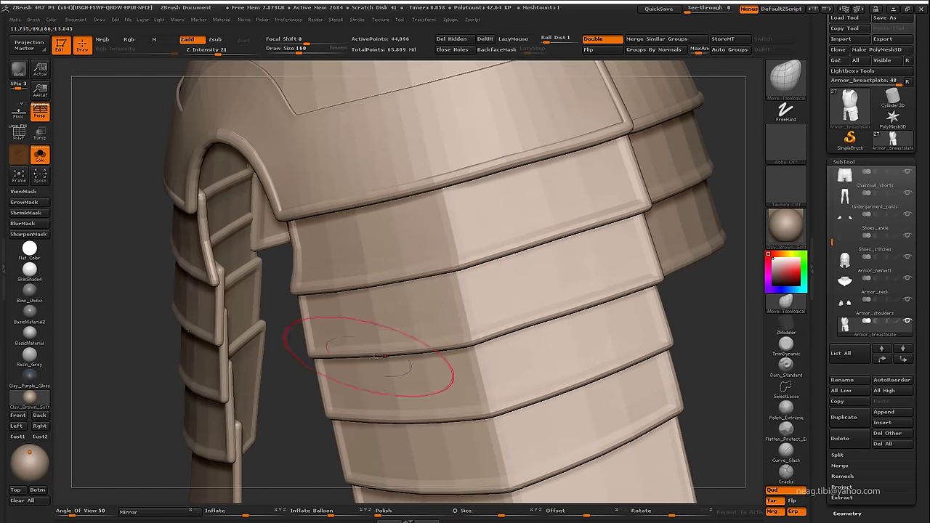
mouse_move(526, 316)
left_mouse_down("alt")
mouse_move(518, 332)
mouse_move(533, 332)
mouse_move(472, 328)
mouse_move(564, 313)
mouse_move(471, 290)
left_mouse_up("alt")
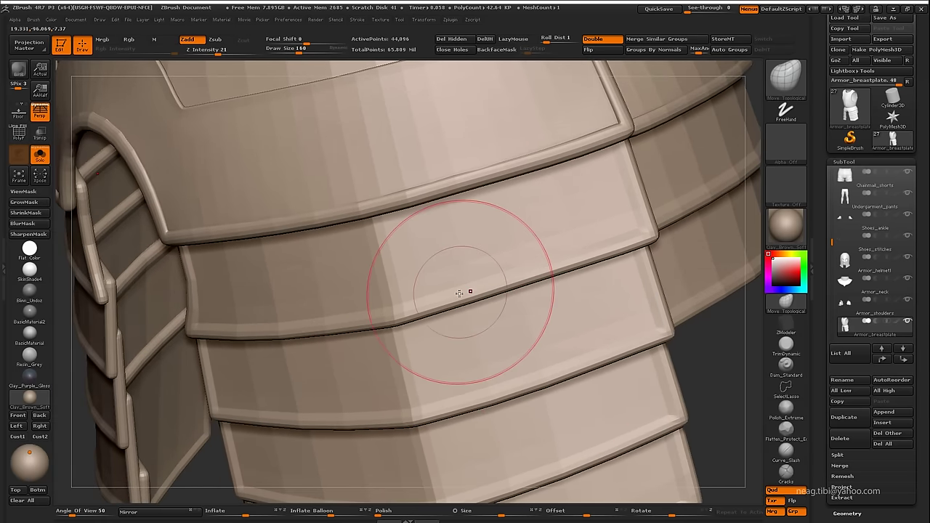
mouse_move(563, 257)
left_mouse_down("alt")
mouse_move(436, 322)
mouse_move(421, 364)
mouse_move(467, 291)
mouse_move(562, 374)
left_mouse_up("alt")
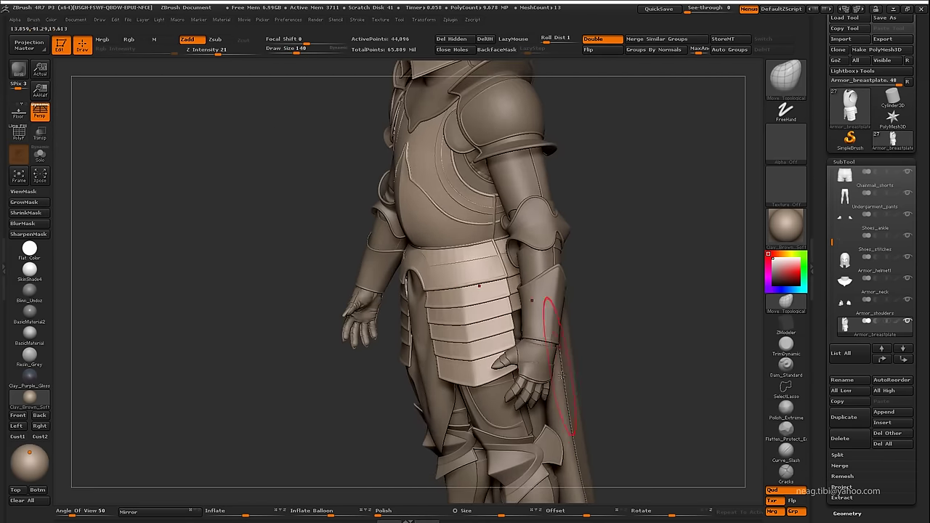
- From the knight's back, hide the cloth flap and make Chainmail_shorts the active subtool
left_click(565, 379, "alt")
left_click_drag(675, 360, 567, 363)
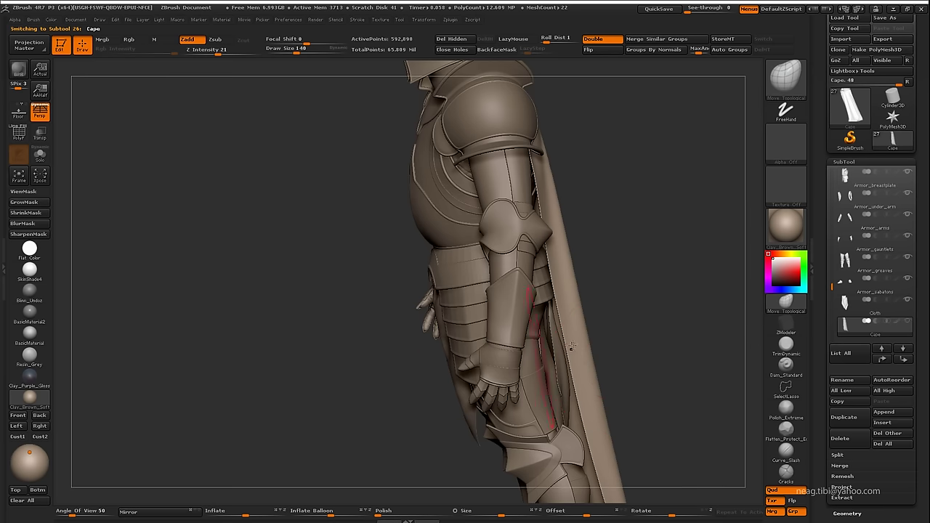
left_click(436, 312, "alt")
mouse_move(639, 341)
left_mouse_down()
mouse_move(507, 296)
mouse_move(447, 247)
left_mouse_up()
left_click(507, 296, "alt")
left_click(512, 282, "alt")
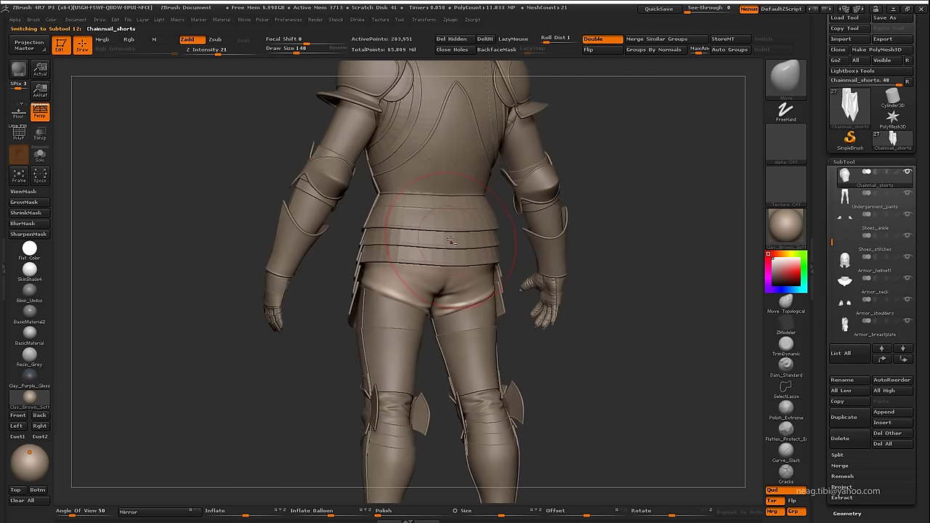
left_click(452, 242, "alt")
left_click(462, 285, "alt")
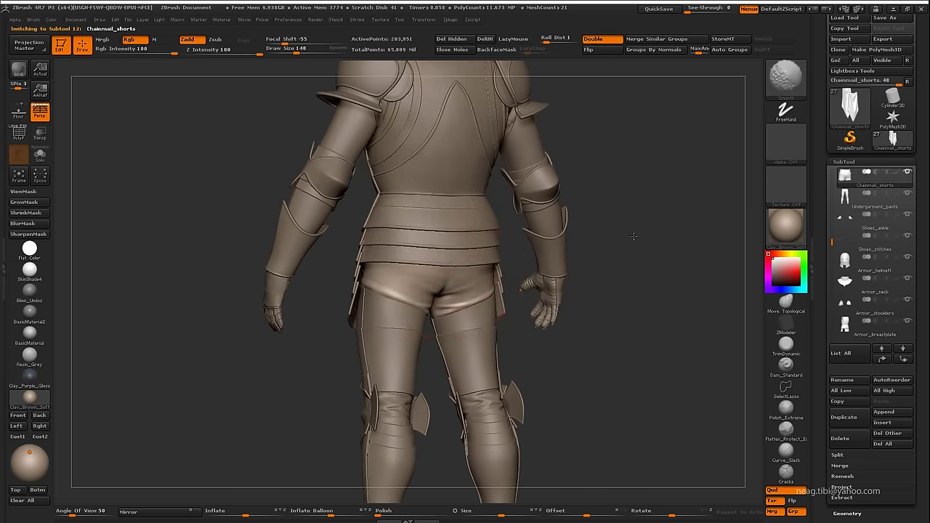
left_click_drag(462, 284, 771, 255)
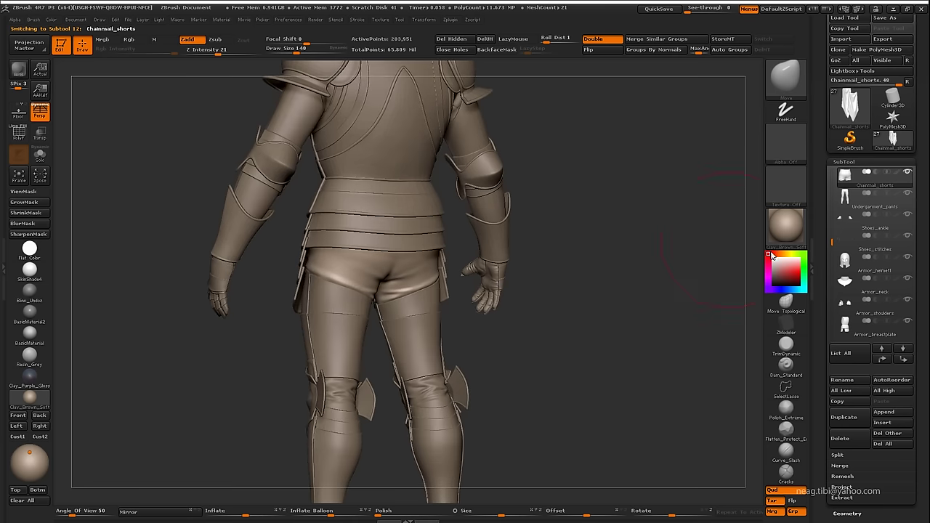
- Duplicate the shorts, rename the copy Chainmail_ass, and delete its lower subdivision levels
left_click(844, 417)
left_click(842, 379)
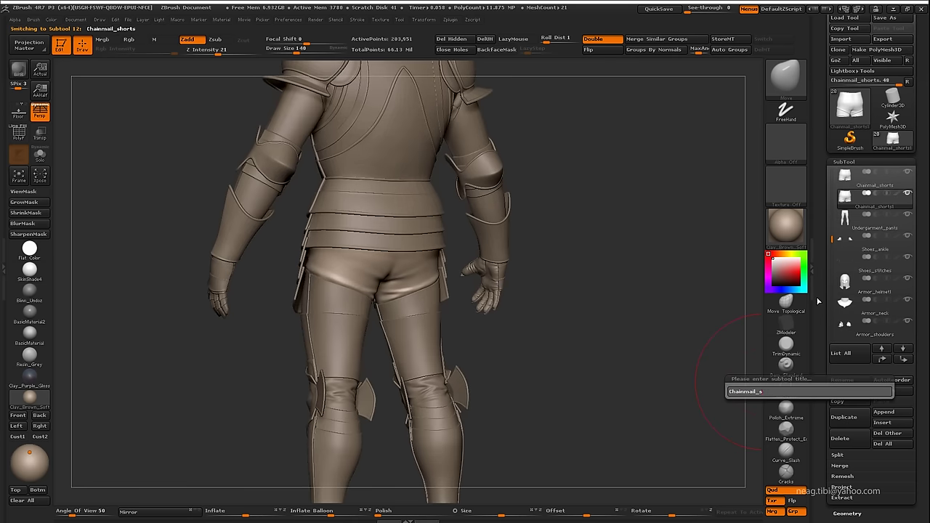
type("ass")
key("Return")
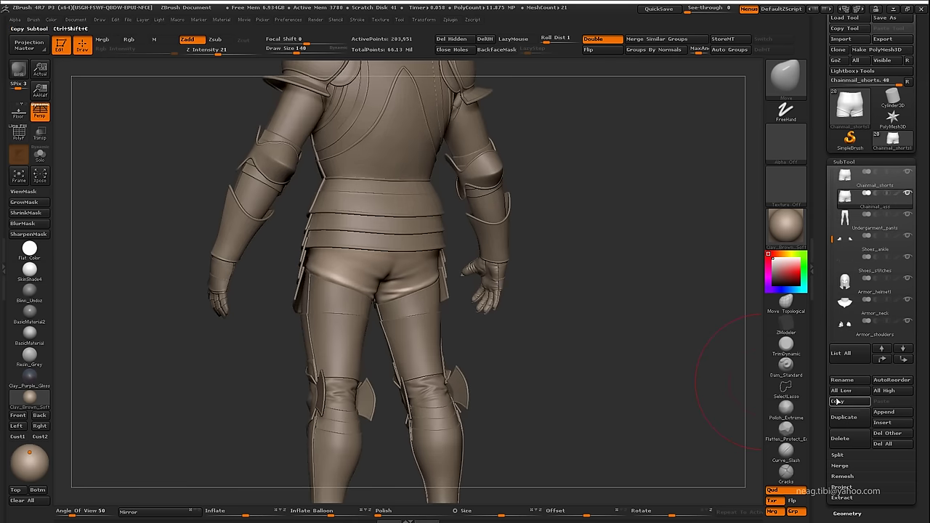
scroll(868, 328, "down", 5)
left_click(844, 327)
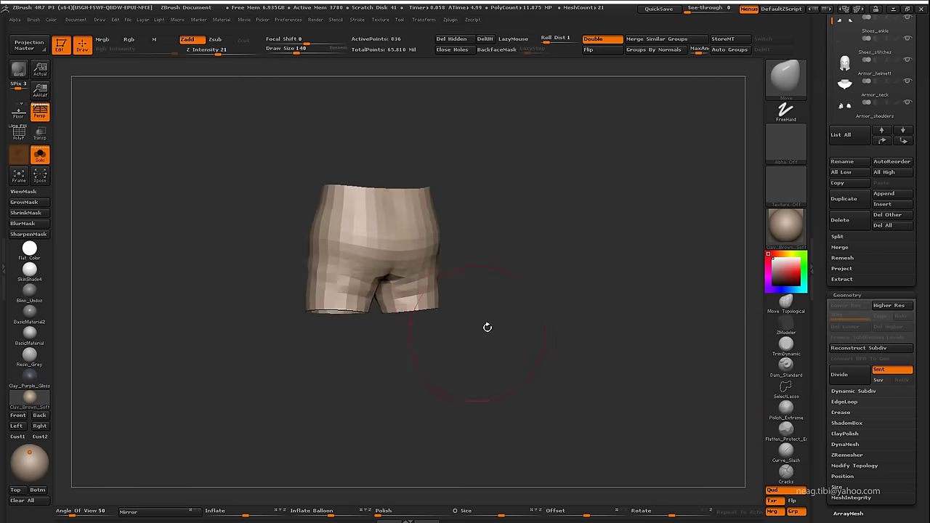
- Hide the leg section of Chainmail_ass, group the waist band separately, and isolate it
mouse_move(486, 326)
left_mouse_down()
mouse_move(504, 349)
mouse_move(404, 321)
left_mouse_up()
key("shift+f")
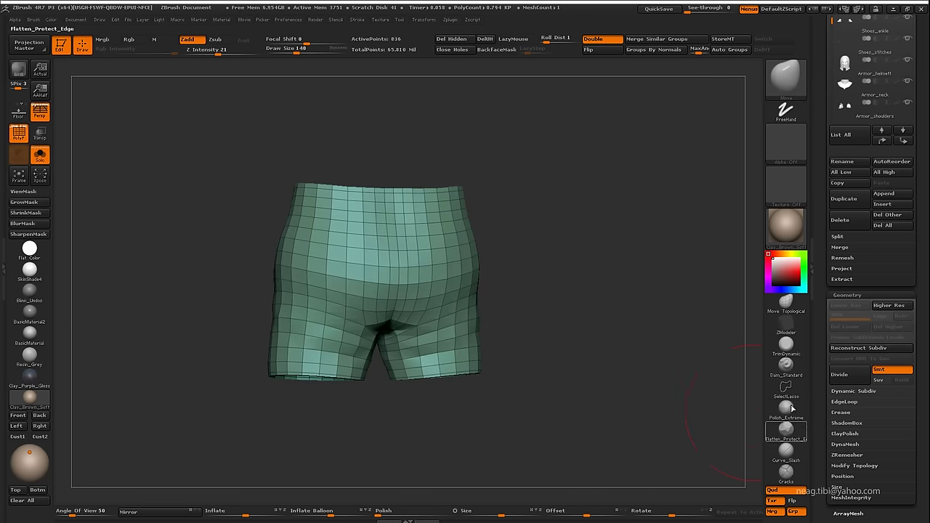
left_click(420, 312, "ctrl+alt+shift")
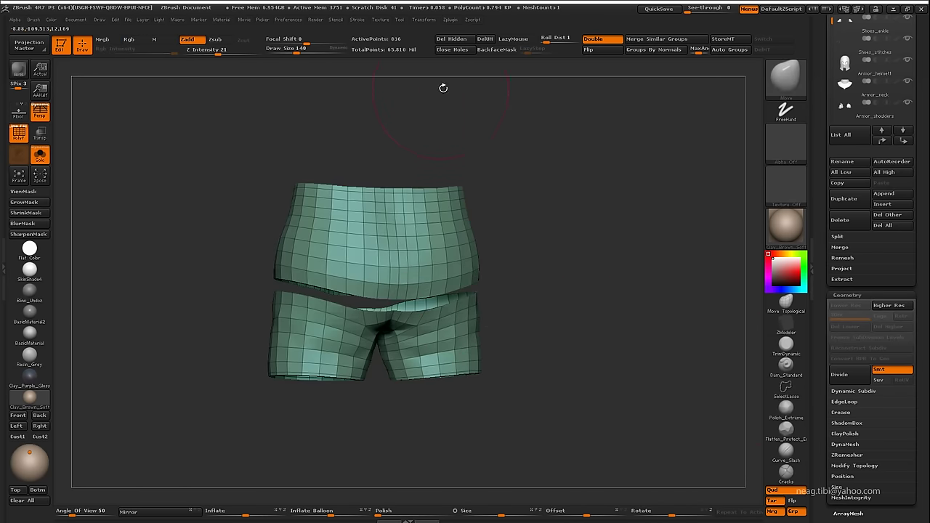
key("ctrl+w")
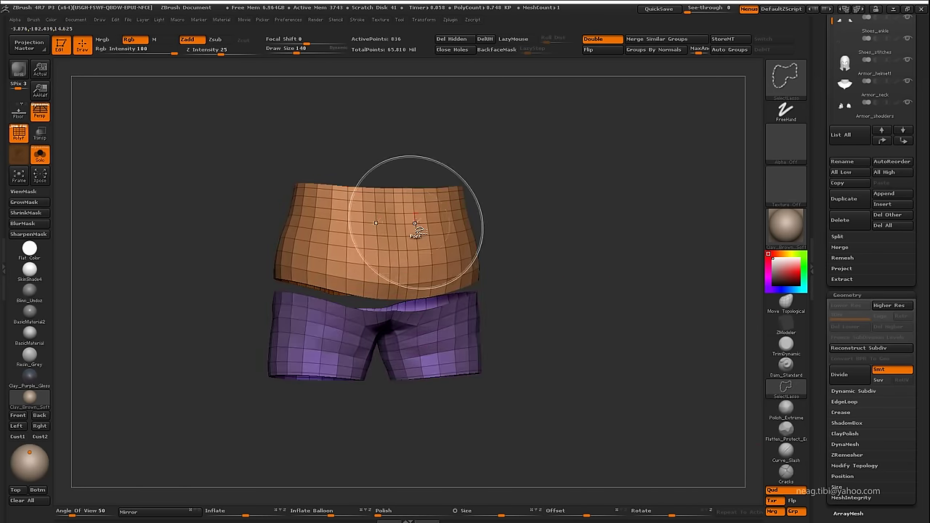
key("alt+s")
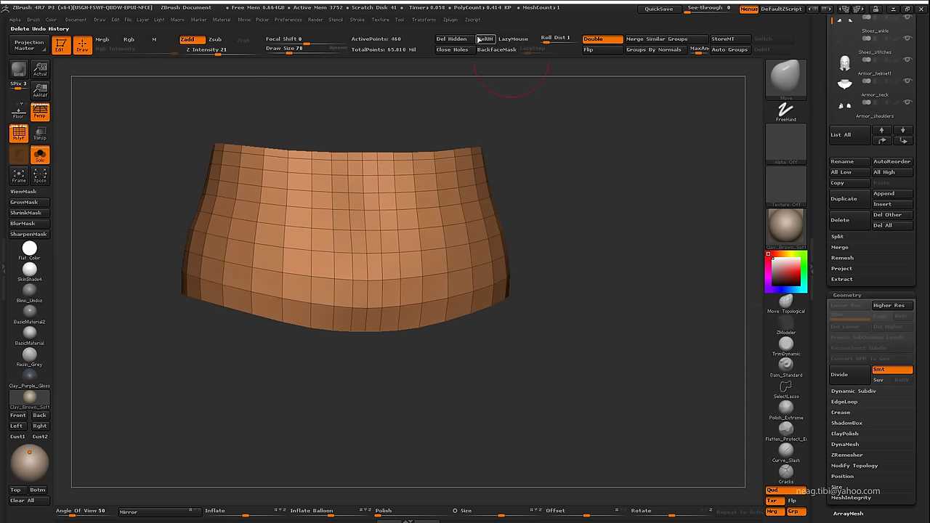
left_click(857, 348)
left_click_drag(712, 326, 748, 327)
- Switch to ZModeler and delete several horizontal edge loops from the band
left_click(785, 326)
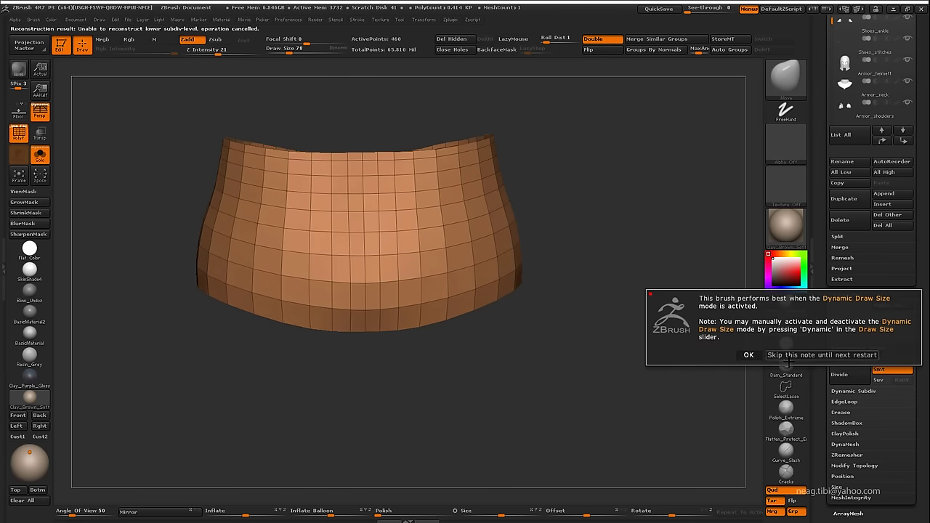
left_click(748, 353)
left_click(456, 297, "alt")
key("space")
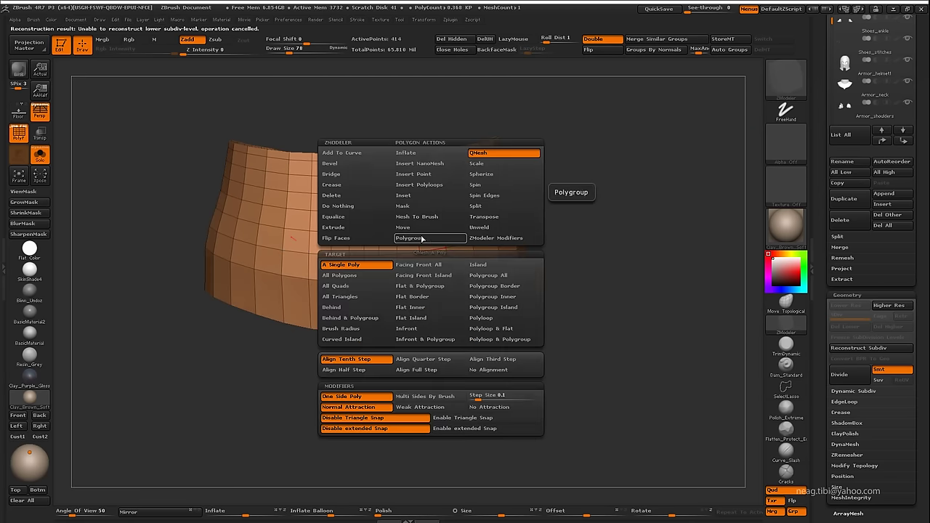
left_click(545, 190)
left_click(425, 173, "alt")
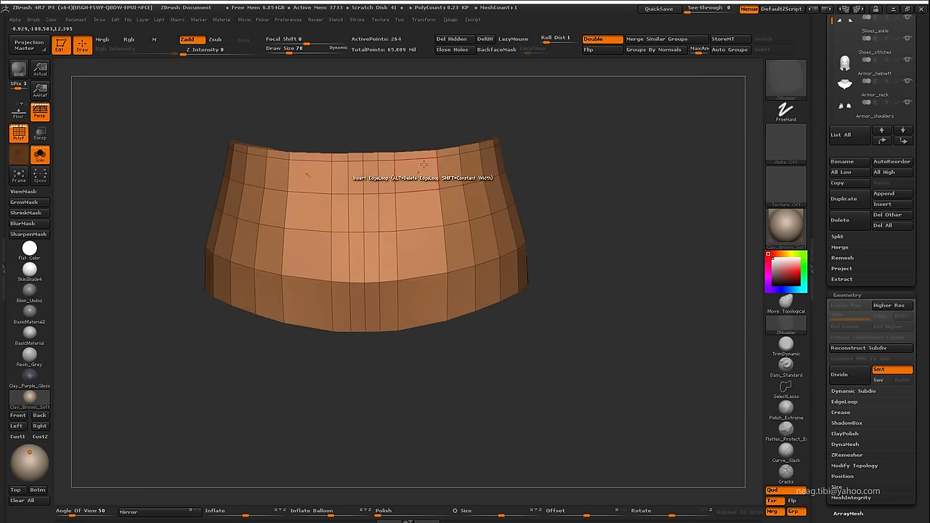
left_click(379, 190, "alt")
left_click(378, 193, "alt")
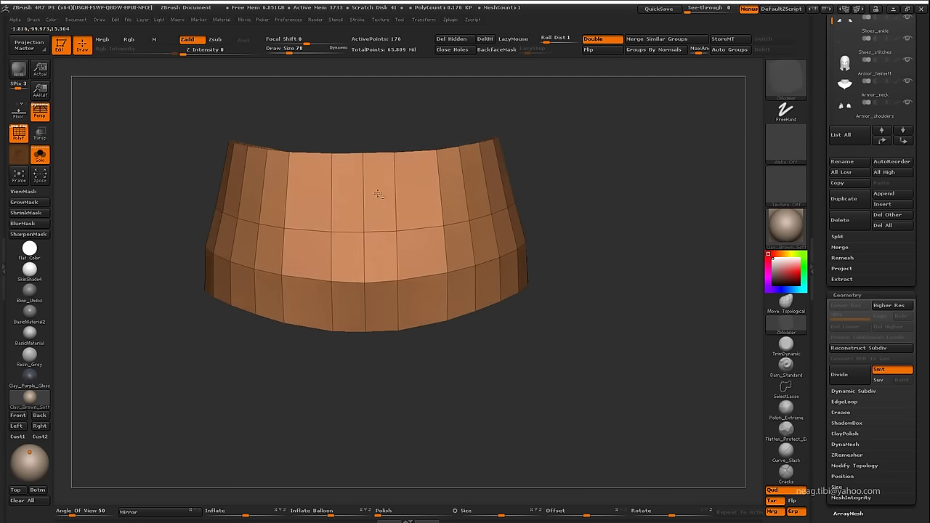
left_click(419, 277, "alt")
- Remove further edge loops, checking the band against the full character, then isolate it again
left_click(475, 231, "alt")
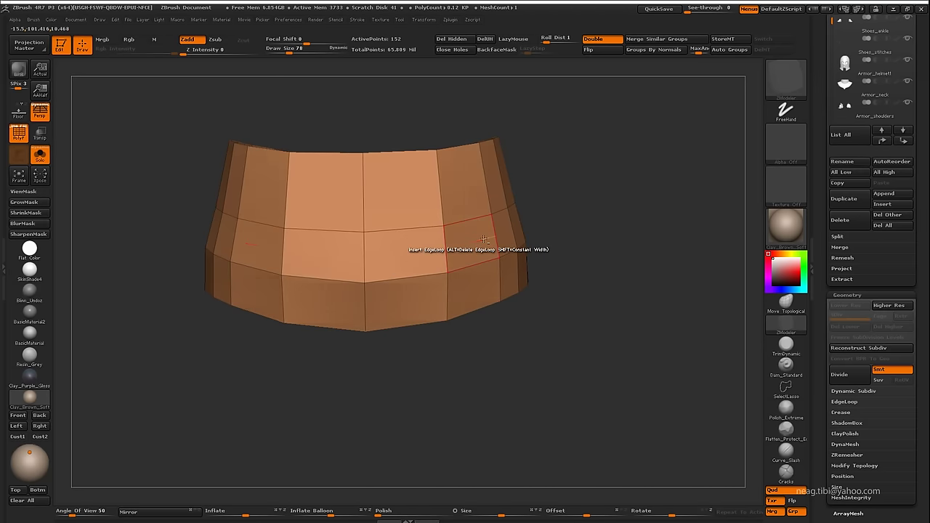
mouse_move(467, 239)
left_mouse_down()
mouse_move(515, 234)
mouse_move(489, 316)
left_mouse_up()
left_click(532, 279, "alt")
mouse_move(532, 278)
left_mouse_down()
mouse_move(554, 415)
mouse_move(560, 368)
left_mouse_up()
left_click(40, 154)
mouse_move(661, 244)
left_mouse_down()
mouse_move(632, 218)
mouse_move(642, 238)
mouse_move(475, 302)
mouse_move(513, 271)
left_mouse_up()
key("alt+s")
left_click(470, 298, "alt")
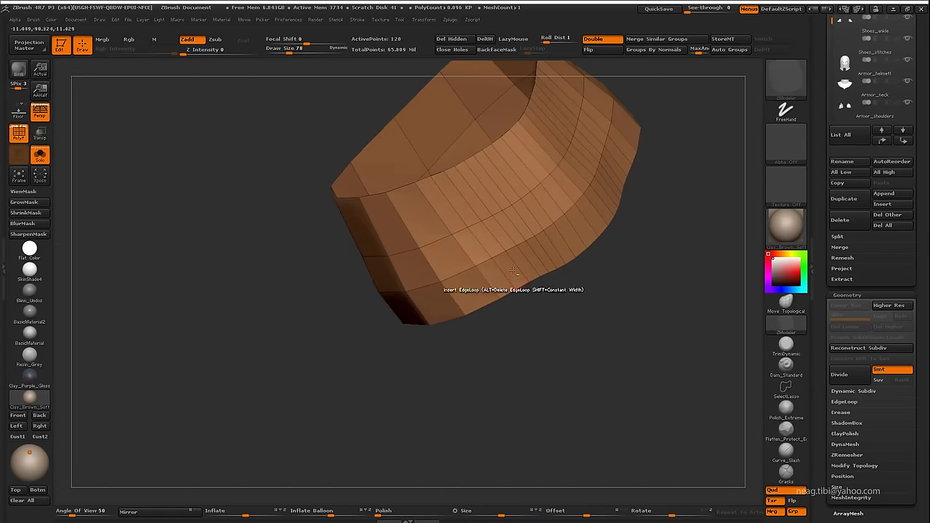
left_click(558, 250, "alt")
mouse_move(513, 249)
left_mouse_down()
mouse_move(591, 310)
mouse_move(473, 365)
mouse_move(614, 209)
mouse_move(497, 361)
left_mouse_up()
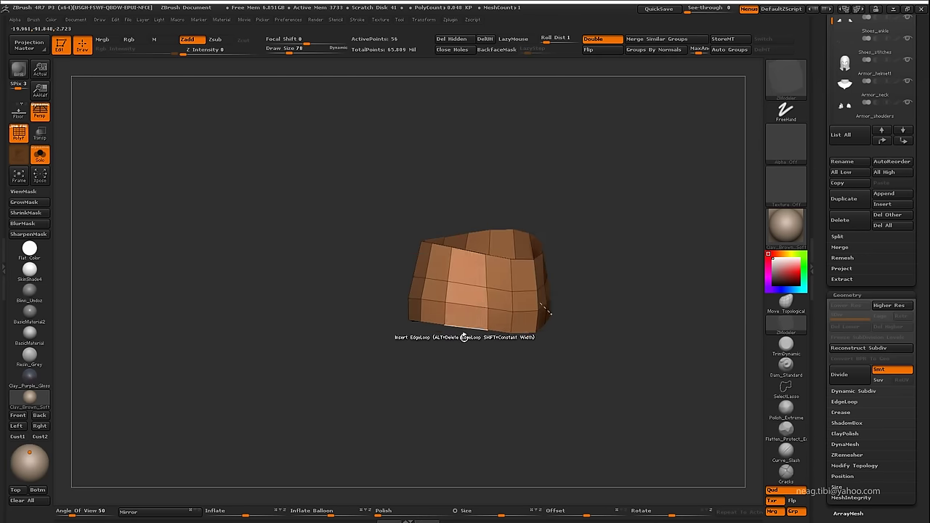
- Slide edge loops on the band and compare it against the ghosted character
key("space")
left_click(448, 362)
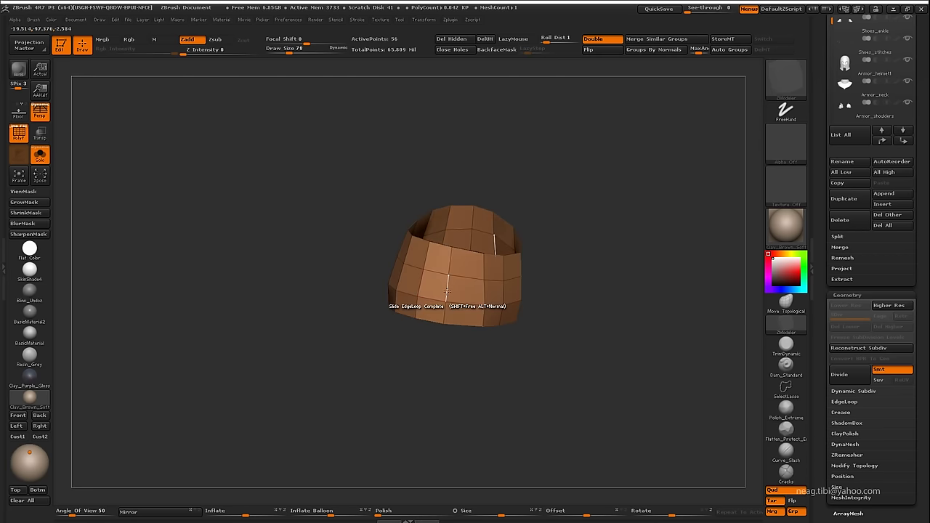
mouse_move(450, 341)
left_mouse_down()
mouse_move(455, 382)
mouse_move(412, 278)
left_mouse_up()
left_click_drag(420, 324, 480, 320)
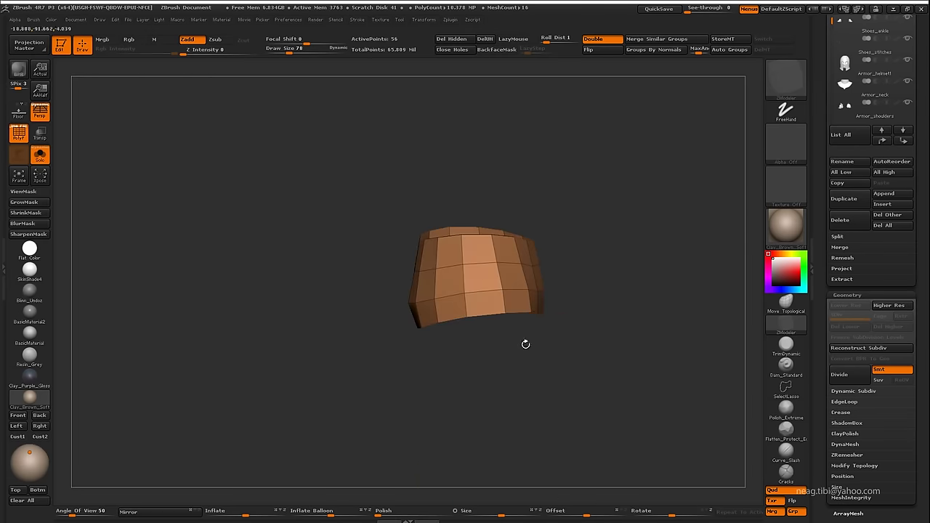
left_click_drag(492, 273, 164, 259)
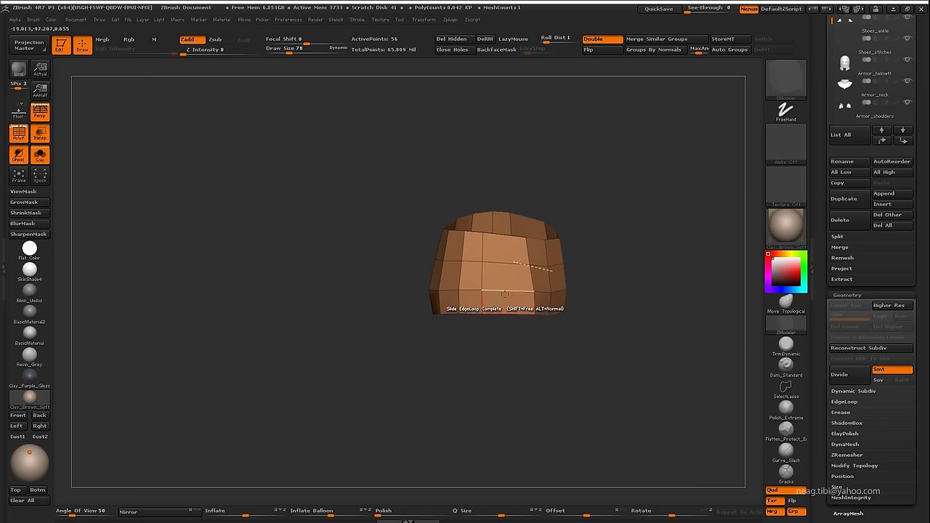
key("space")
- Swivel an edge loop on the orange waist piece and review it within the ghosted armour
key("space")
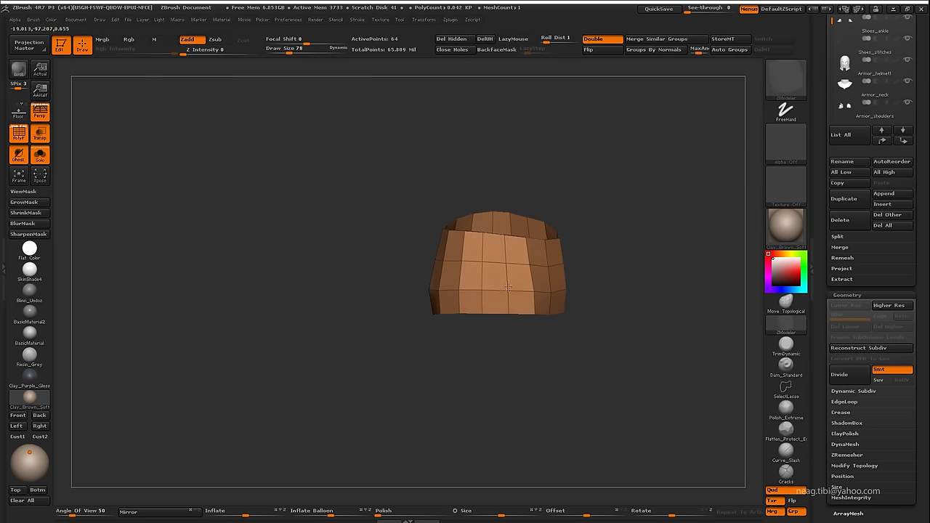
left_click_drag(492, 369, 633, 244)
key("space")
left_click(574, 313)
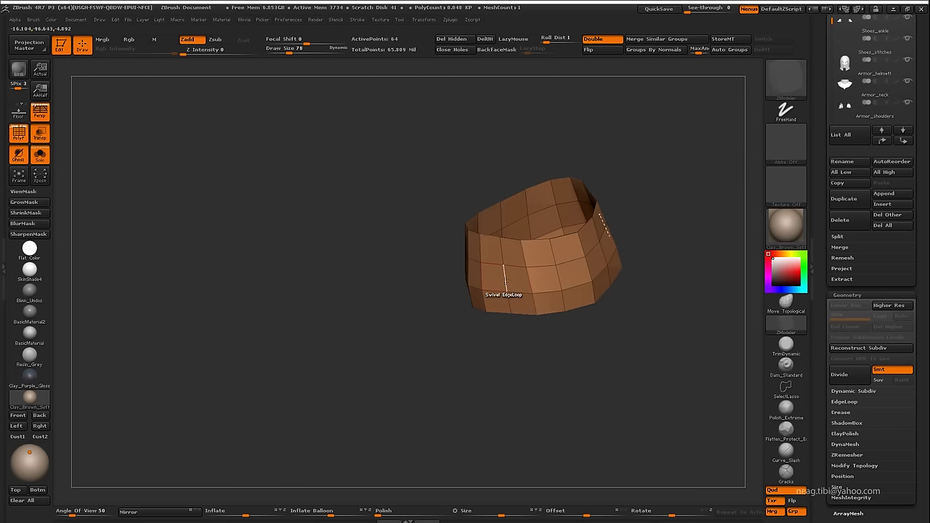
key("space")
mouse_move(537, 320)
left_mouse_down()
mouse_move(566, 347)
mouse_move(547, 350)
mouse_move(546, 397)
left_mouse_up()
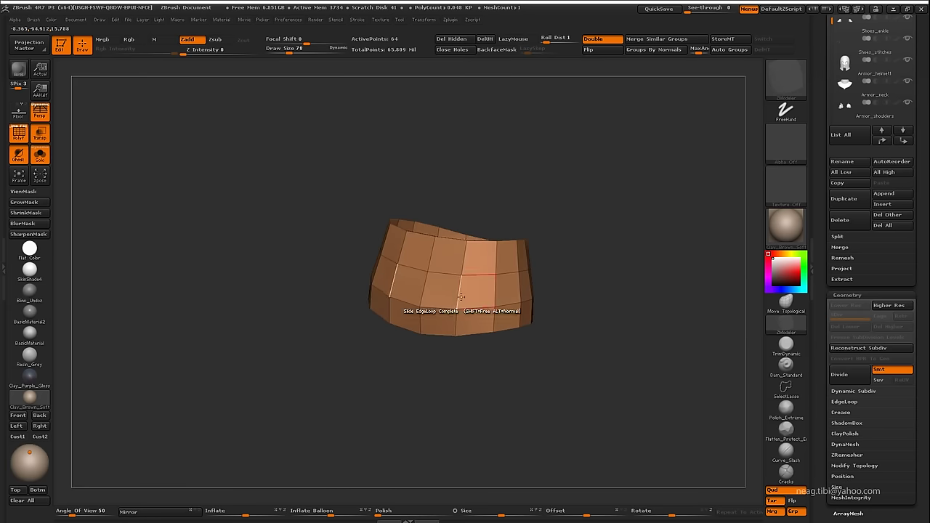
left_click_drag(479, 343, 477, 364)
mouse_move(513, 282)
left_mouse_down()
mouse_move(601, 261)
mouse_move(632, 290)
mouse_move(612, 353)
left_mouse_up()
key("ctrl+shift+s")
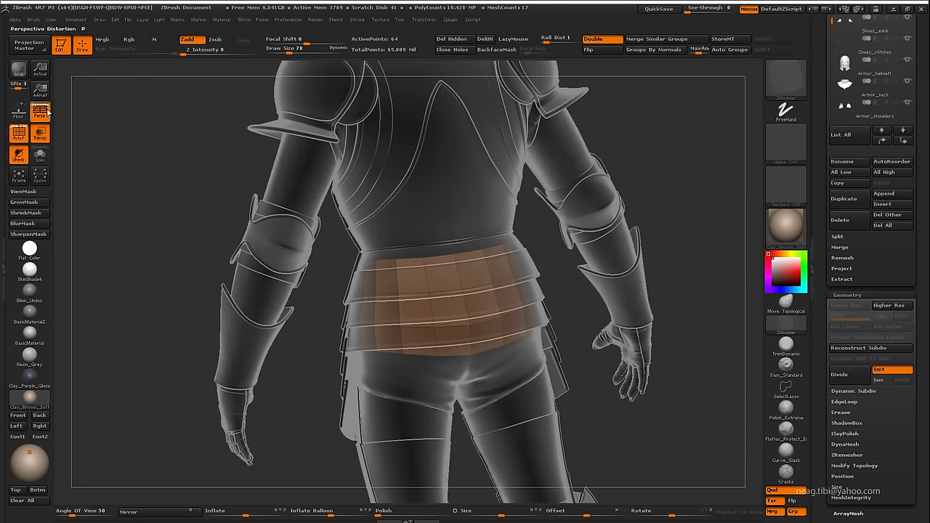
- Turn off perspective, render the armour solid, and set the edge action to Swivel
left_click(40, 111)
left_click(48, 135)
key("ctrl+shift+s")
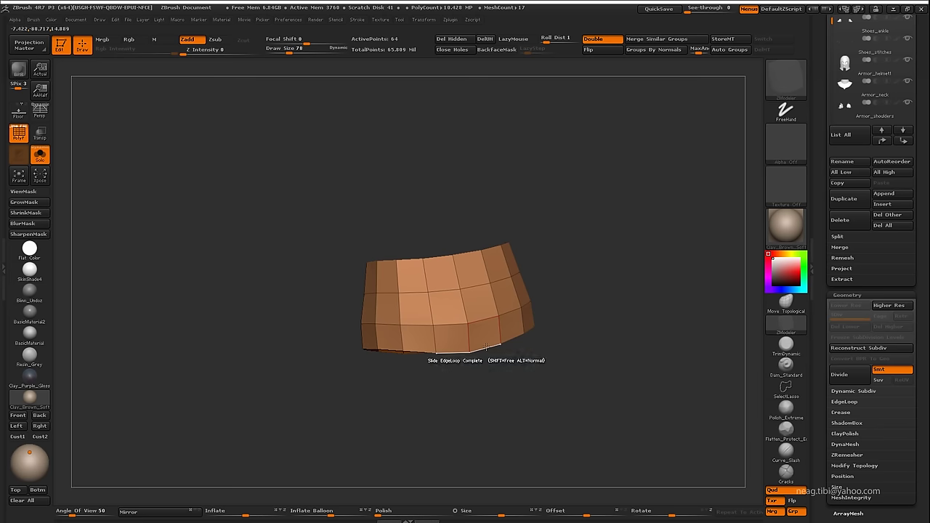
key("ctrl+shift+s")
key("space")
left_click(557, 270)
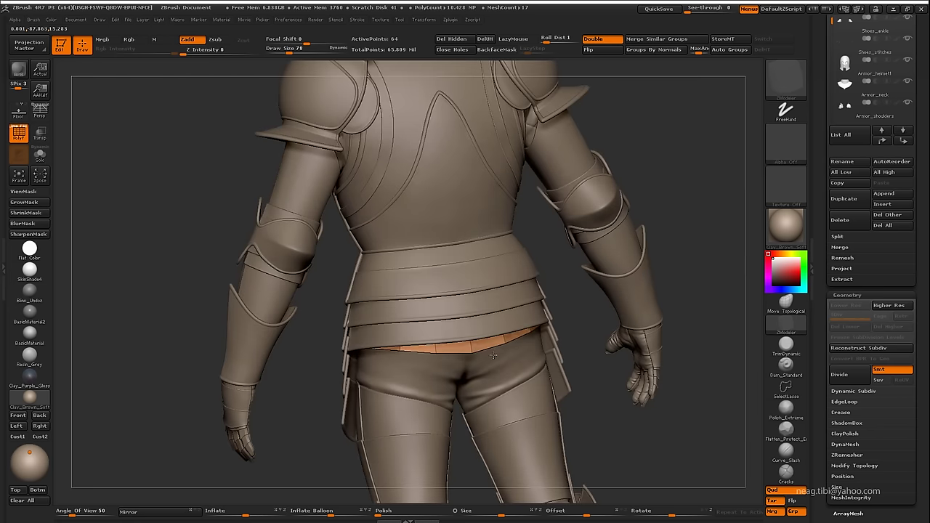
- Use Transpose EdgeLoop Complete and the Deformation Offset slider to lower the belt piece
key("ctrl+shift+s")
key("space")
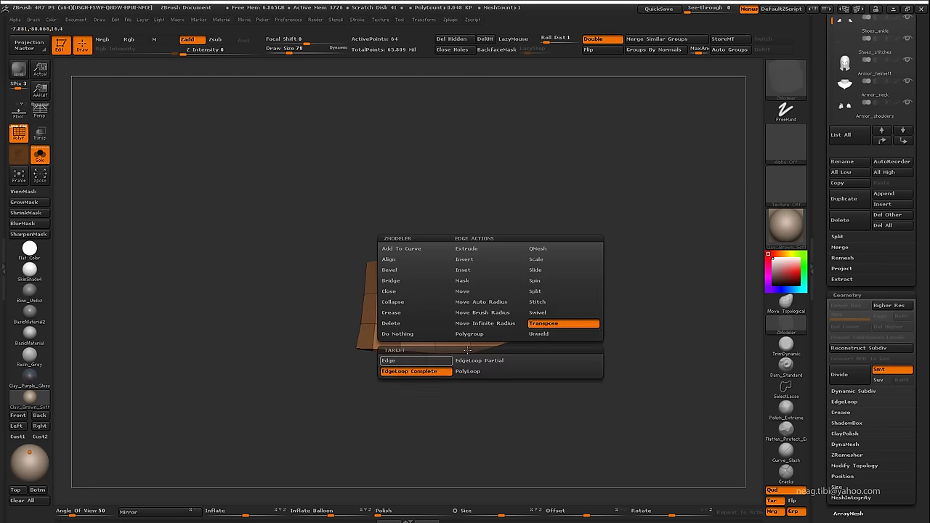
left_click(560, 322)
key("q")
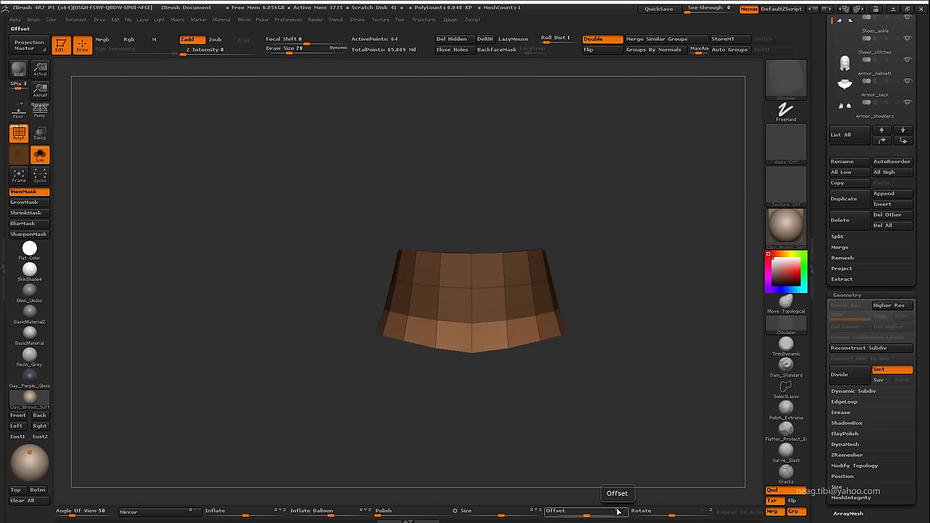
key("ctrl+shift+s")
left_click_drag(591, 513, 613, 515)
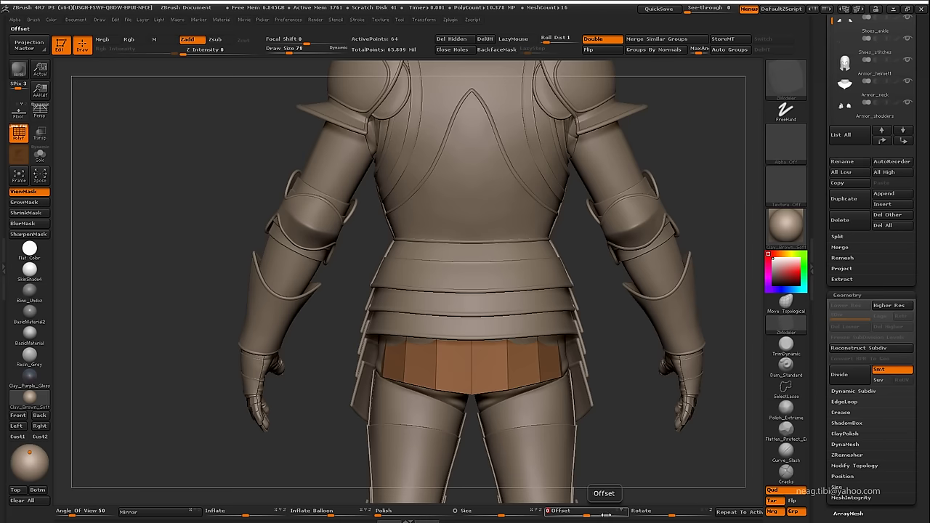
mouse_move(581, 465)
left_mouse_down()
mouse_move(648, 462)
mouse_move(582, 499)
left_mouse_up()
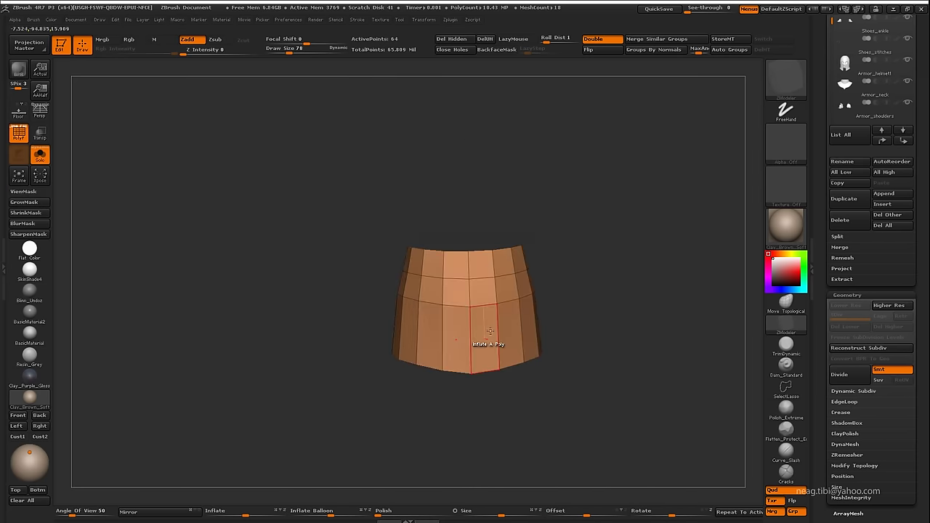
- Insert a new edge loop across the isolated orange belt piece
key("space")
key("shift+alt+s")
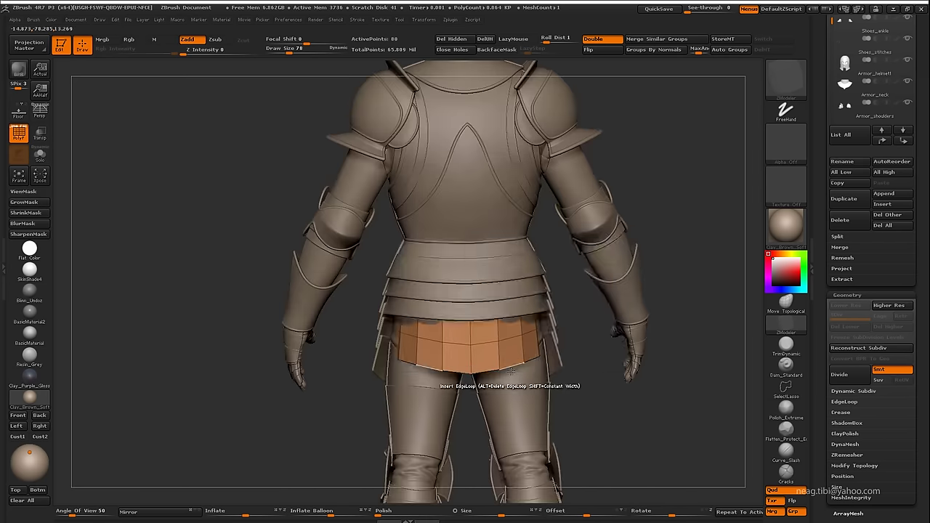
key("space")
left_click(477, 367)
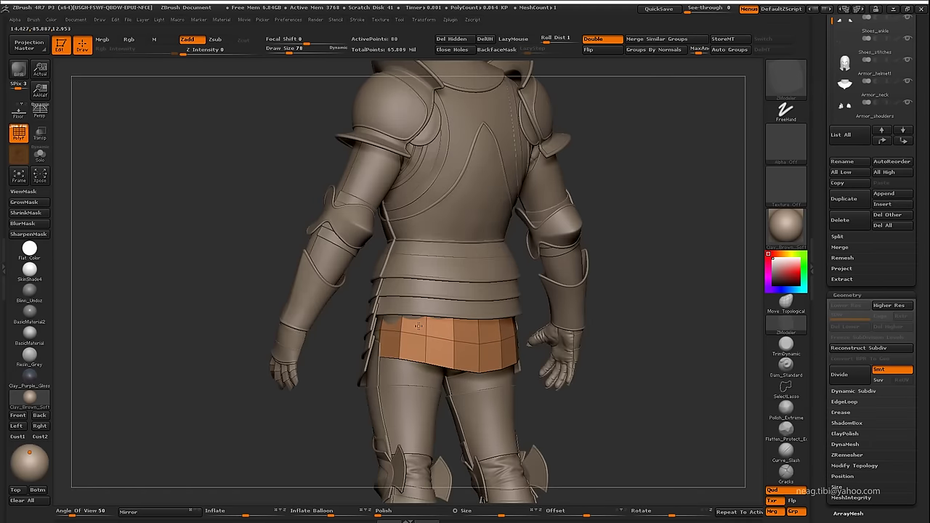
key("shift+alt+s")
key("space")
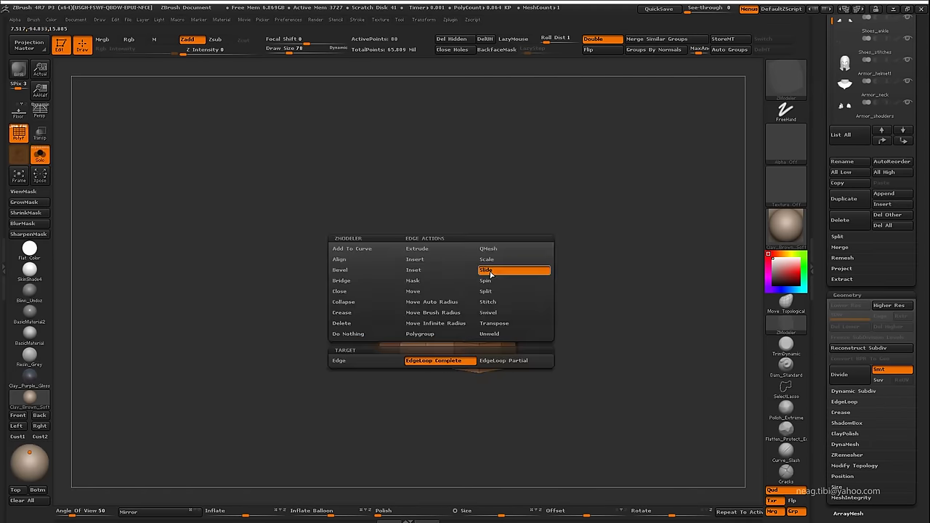
key("space")
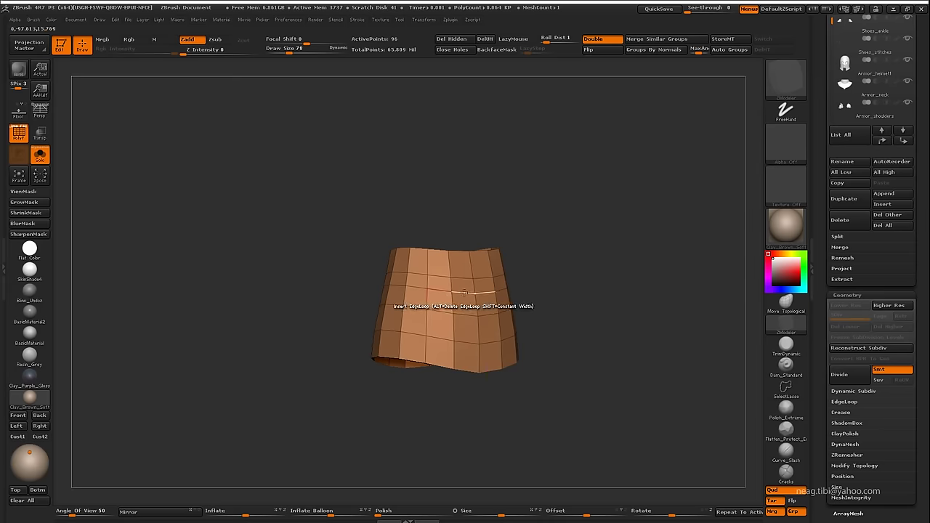
left_click(464, 292)
- Slide the new loop into place and swivel the bottom loop so one corner drops lower
key("space")
left_click(470, 347)
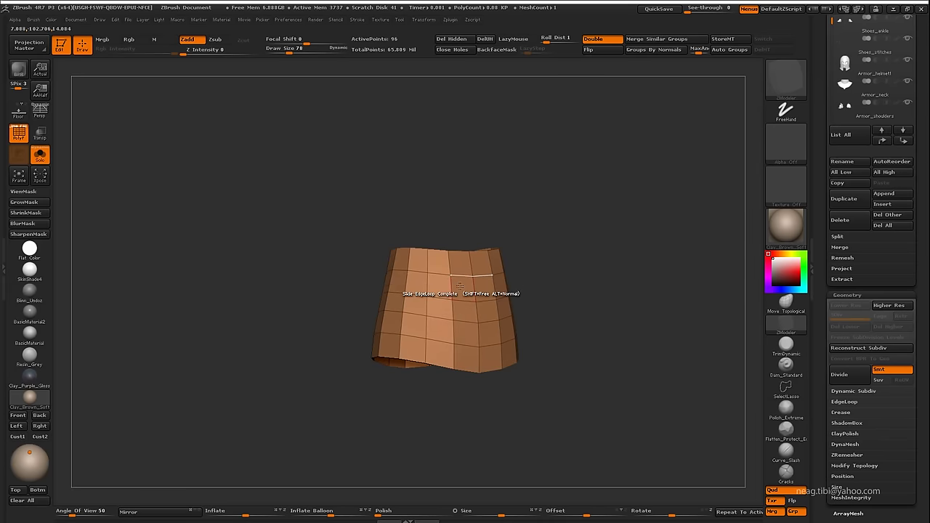
left_click_drag(462, 293, 511, 351)
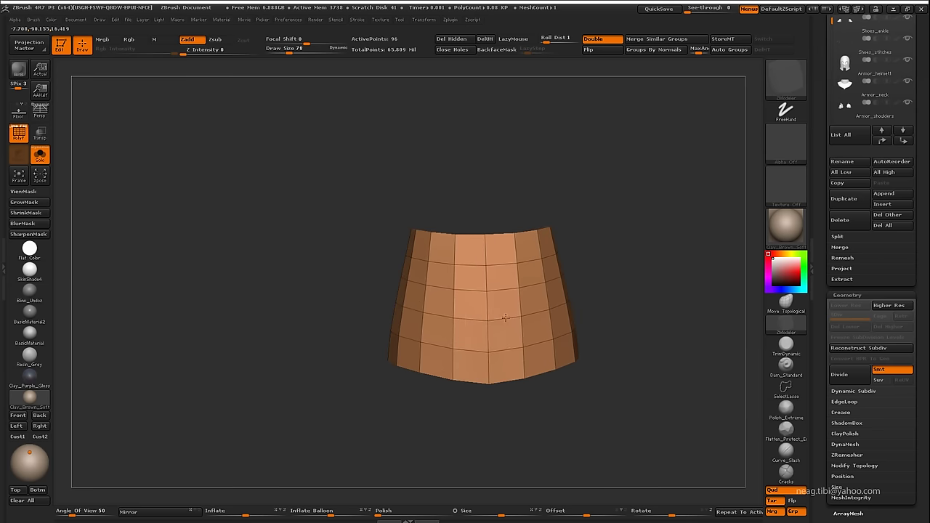
left_click_drag(581, 262, 639, 254)
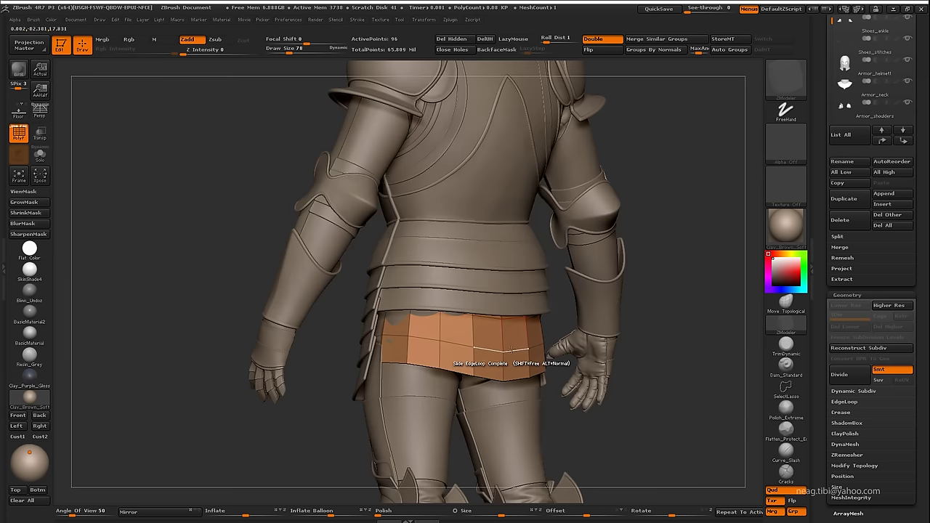
key("space")
left_click(559, 313)
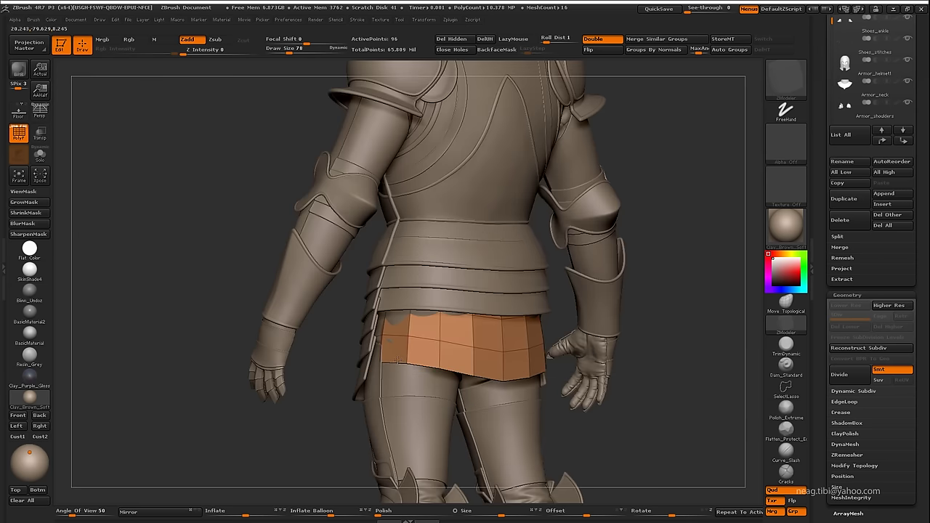
left_click(397, 363)
- Select the chainmail skirt piece from a frontal view with Persp and Transp turned on
mouse_move(397, 359)
left_mouse_down()
mouse_move(415, 305)
mouse_move(415, 184)
mouse_move(415, 278)
mouse_move(436, 261)
left_mouse_up()
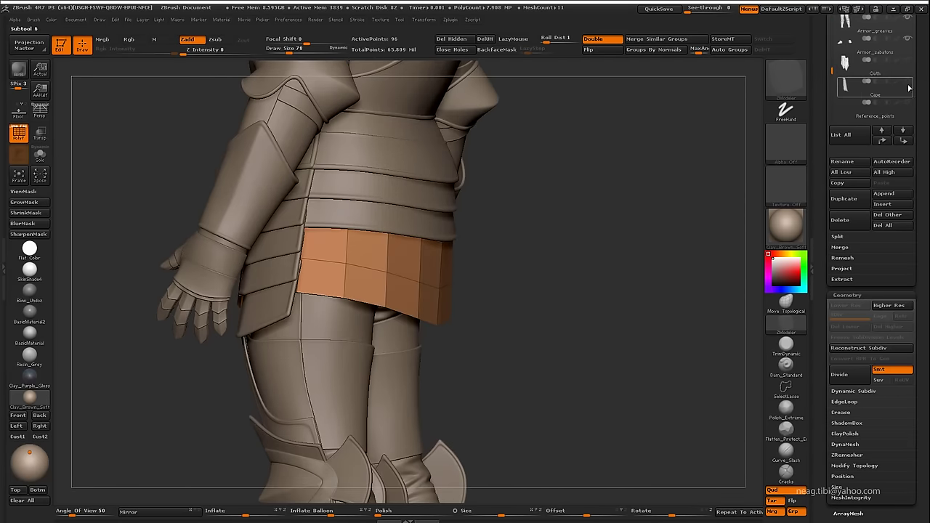
mouse_move(552, 240)
left_mouse_down()
mouse_move(632, 234)
mouse_move(557, 344)
mouse_move(583, 333)
mouse_move(615, 366)
left_mouse_up()
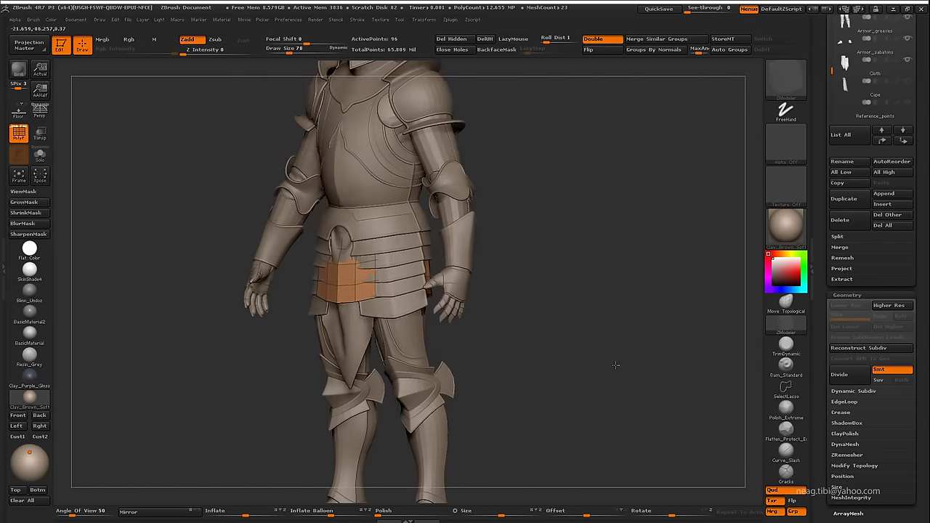
mouse_move(615, 366)
left_mouse_down()
mouse_move(547, 365)
mouse_move(610, 332)
left_mouse_up()
left_click(548, 366, "alt")
key("shift+f")
key("alt+s")
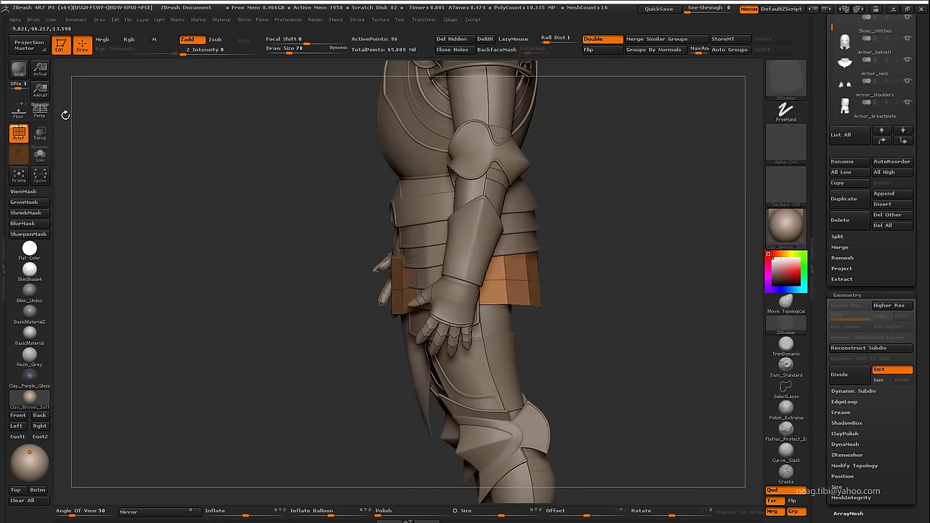
key("p")
left_click(48, 137)
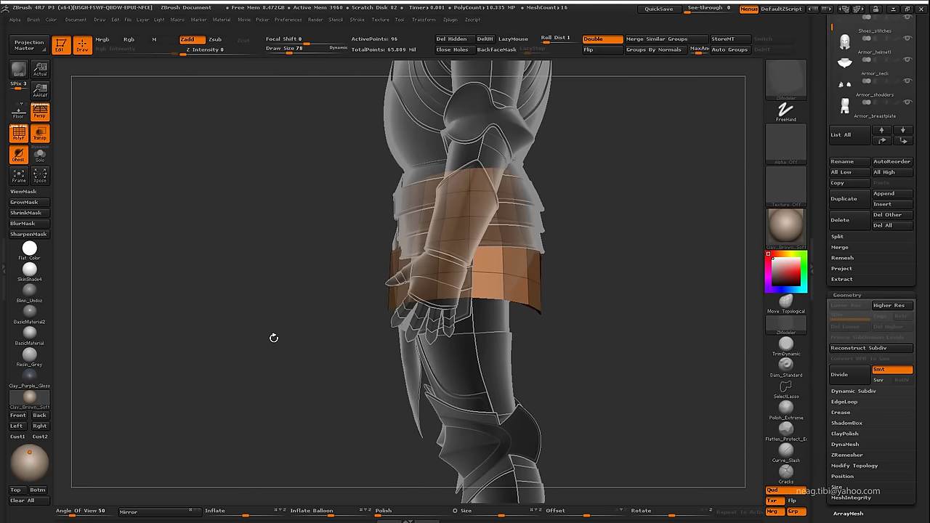
- Isolate the orange skirt piece and hide parts of it to expose the notch area
key("alt+s")
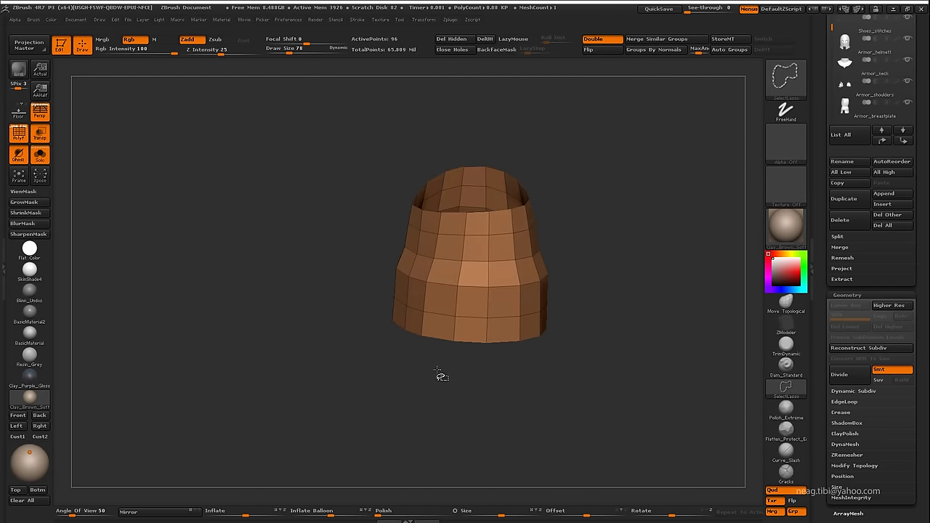
left_click_drag(437, 354, 362, 248, "ctrl+alt+shift")
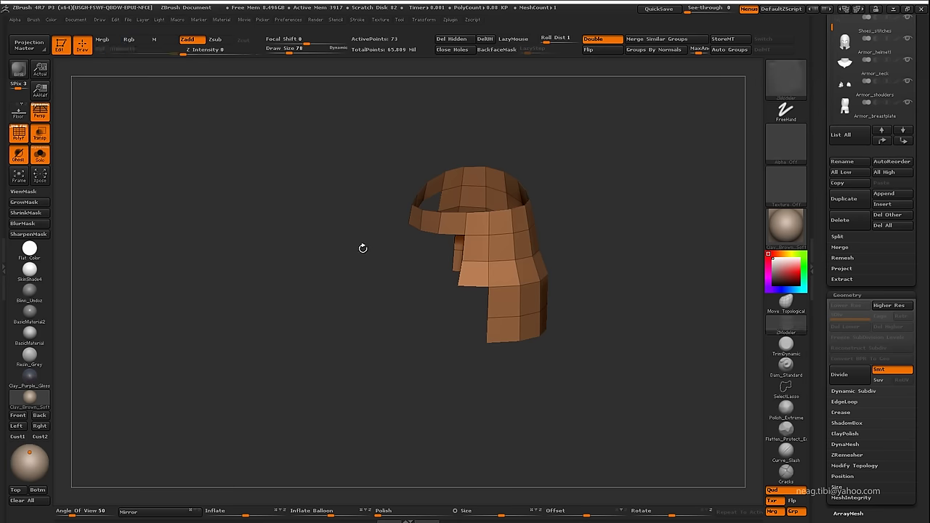
left_click(363, 247, "ctrl+shift")
left_click_drag(339, 307, 342, 363)
mouse_move(392, 406)
left_mouse_down("ctrl+alt+shift")
mouse_move(387, 293)
mouse_move(565, 398)
mouse_move(556, 390)
left_mouse_up("ctrl+alt+shift")
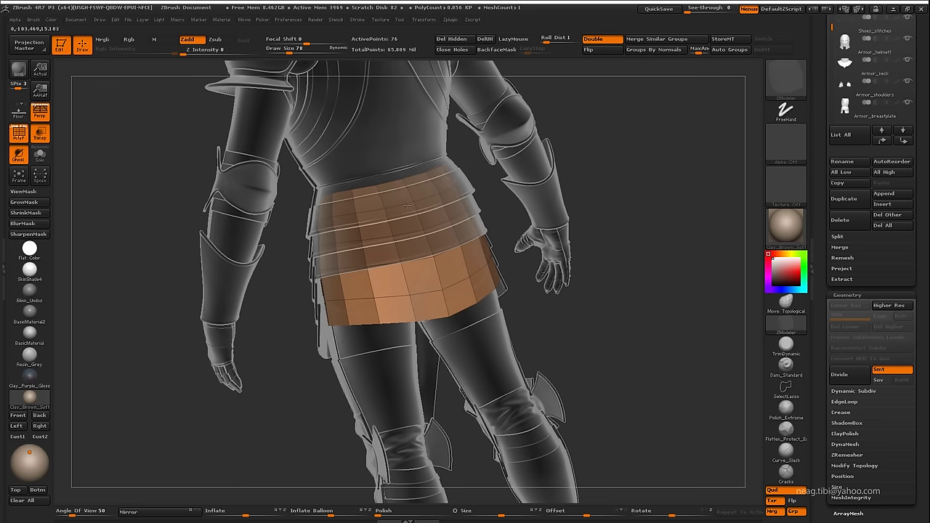
left_click_drag(411, 254, 525, 302)
- Split the chosen vertex into a small polygon with the ZModeler Split point action
key("space")
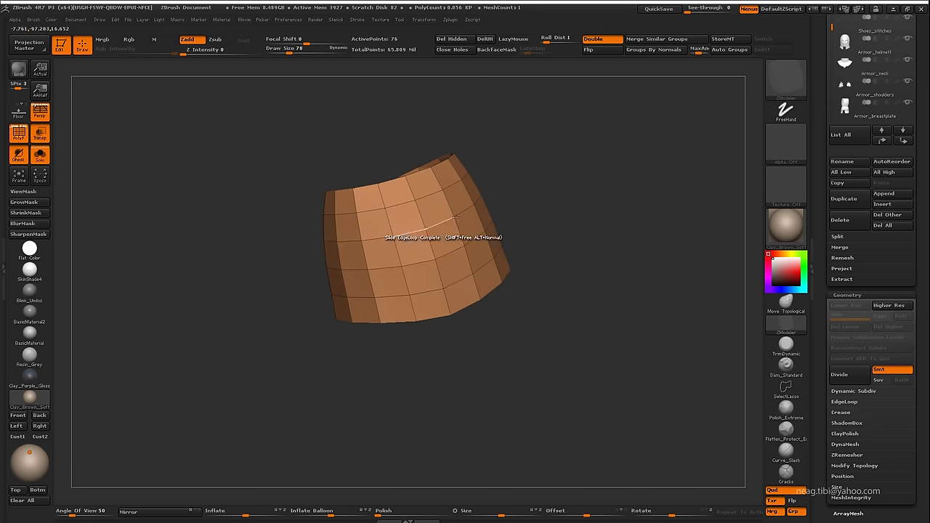
left_click_drag(455, 217, 594, 193)
key("f")
key("space")
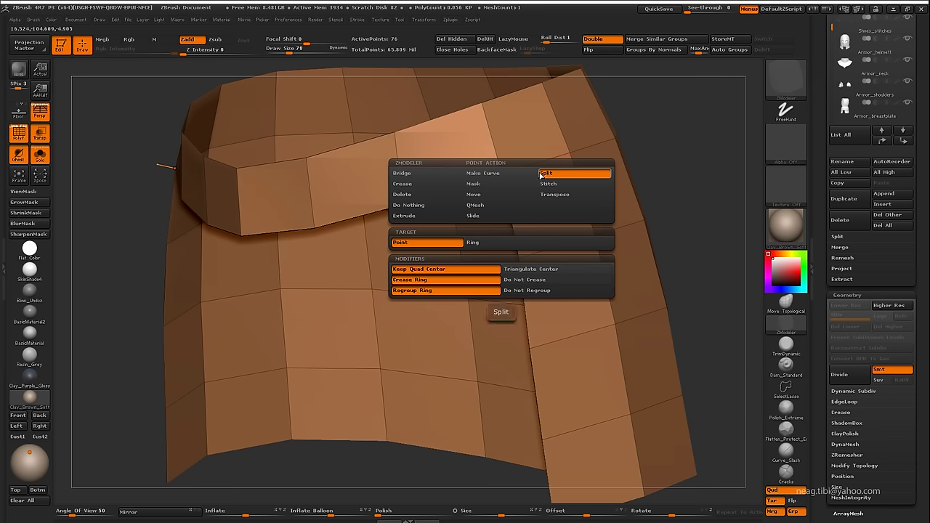
left_click(541, 174)
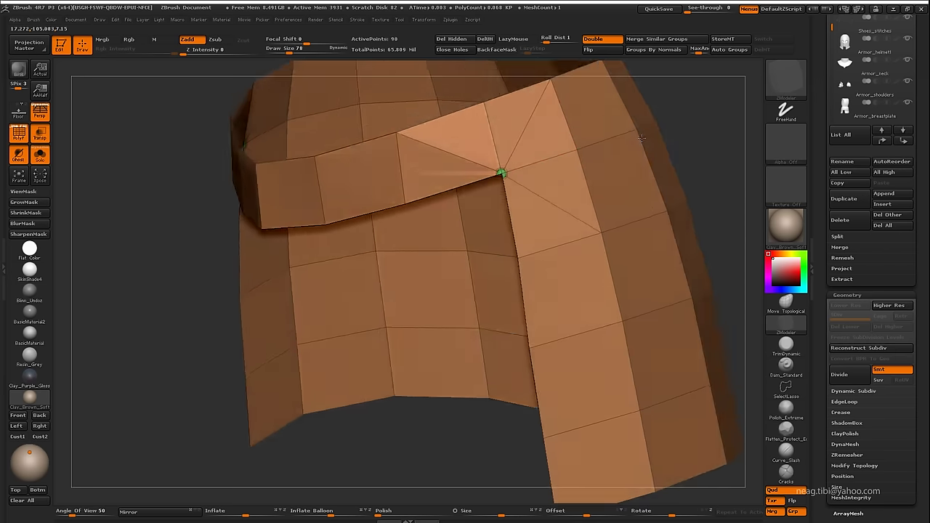
left_click_drag(501, 178, 509, 313)
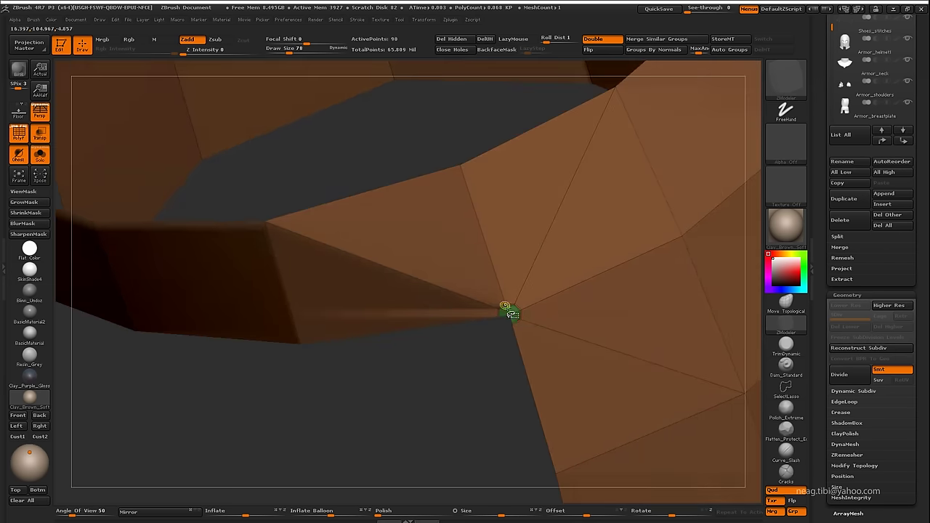
left_click(508, 313)
- Set the edge action to Collapse with EdgeLoop Complete as target at the plate's inner corner
left_click(840, 412)
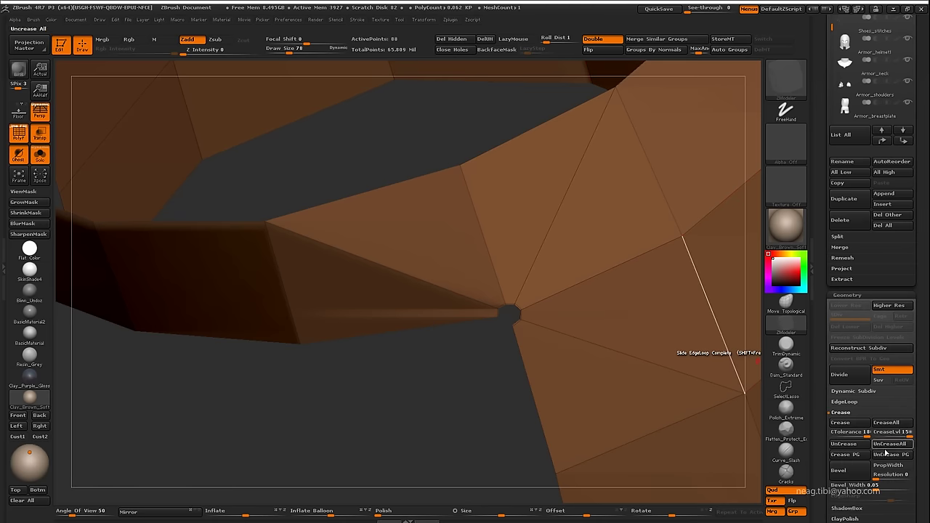
left_click_drag(429, 402, 429, 300)
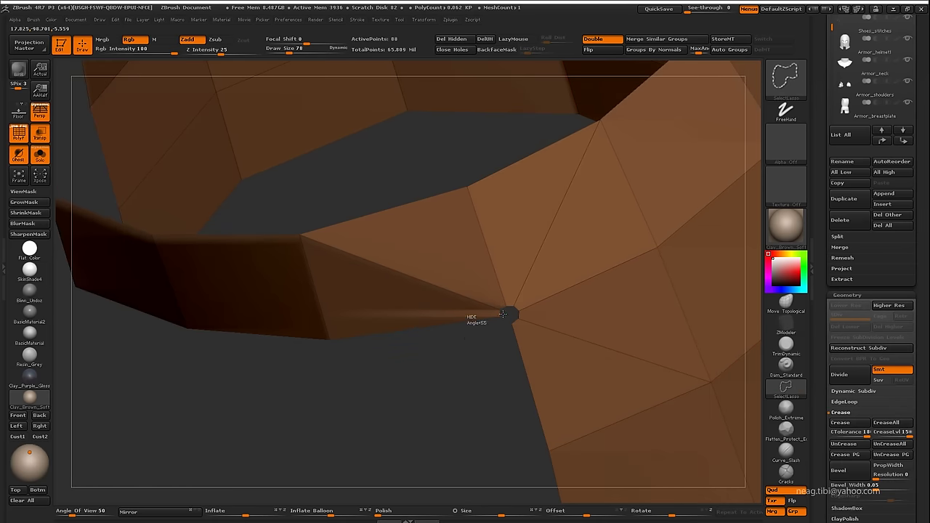
left_click_drag(502, 314, 465, 357)
key("space")
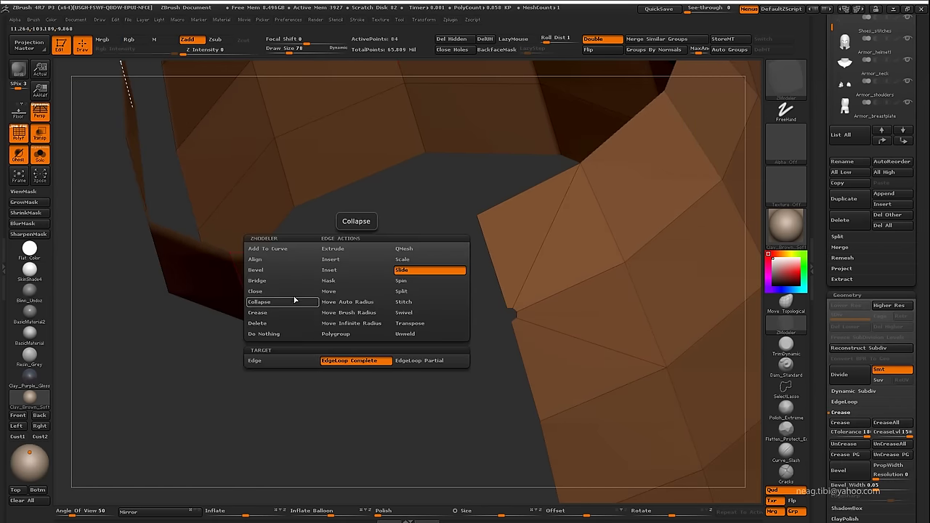
left_click(294, 300)
left_click(307, 356)
- Collapse the tiny inner-corner edge and display the mesh coloured by polygroup
mouse_move(451, 341)
left_mouse_down()
mouse_move(440, 394)
mouse_move(472, 334)
left_mouse_up()
key("b")
key("m")
key("t")
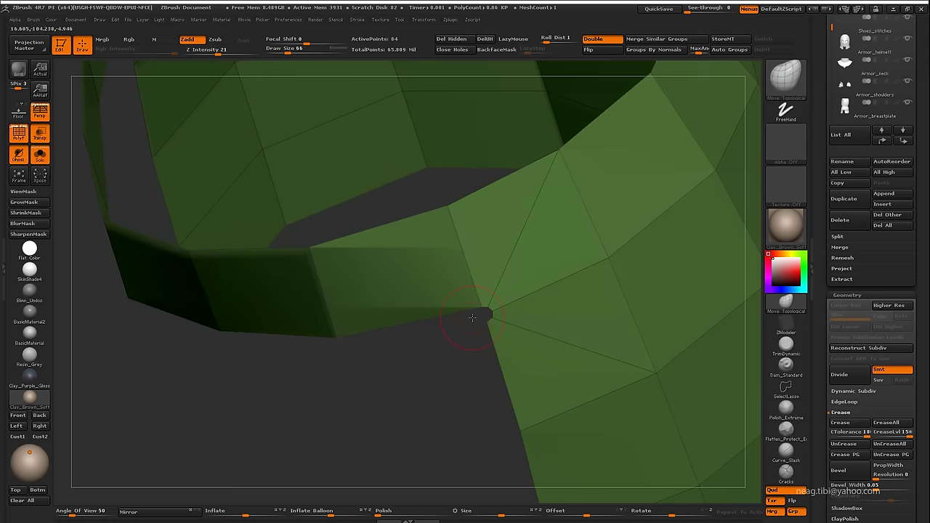
mouse_move(540, 394)
left_mouse_down()
mouse_move(499, 356)
mouse_move(557, 386)
mouse_move(582, 415)
mouse_move(512, 334)
mouse_move(471, 425)
left_mouse_up()
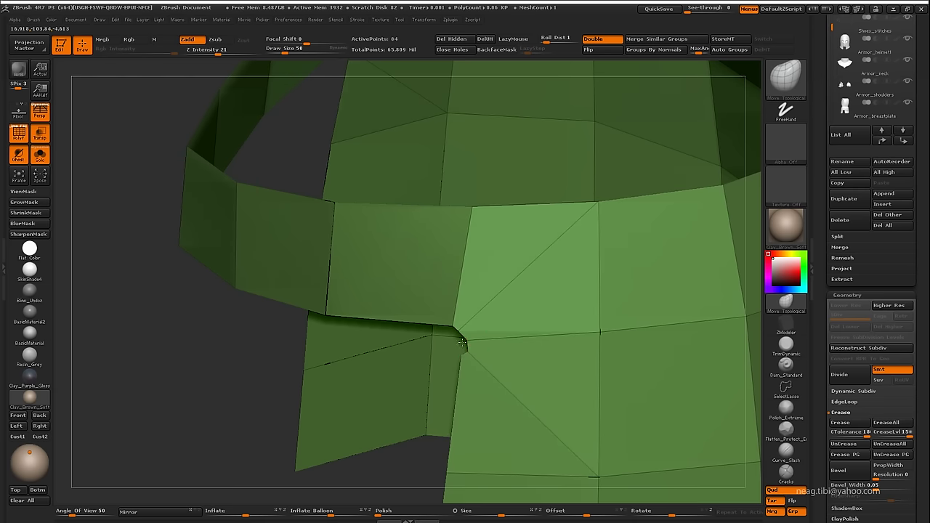
left_click_drag(434, 350, 419, 349)
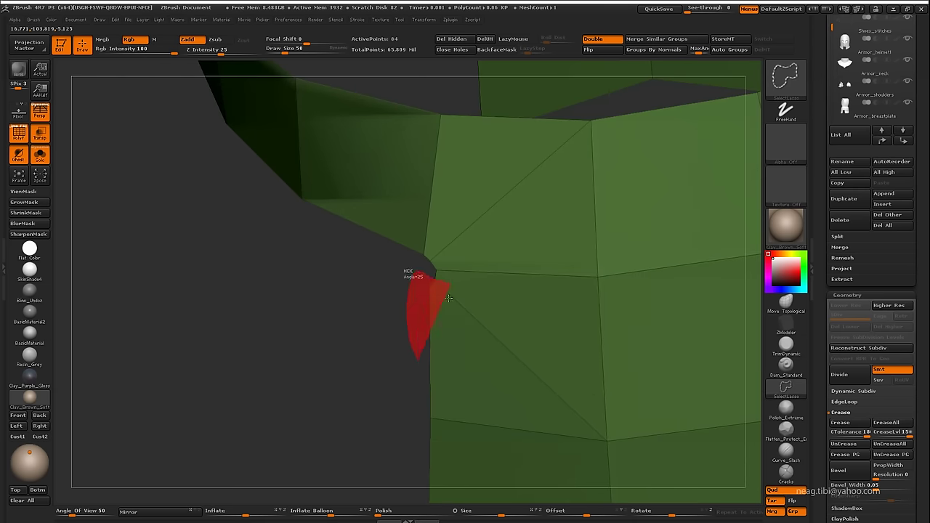
- Delete the sliver polygon and bridge the two edges to fill the gap
left_click_drag(448, 298, 435, 320, "ctrl+alt+shift")
left_click(460, 44)
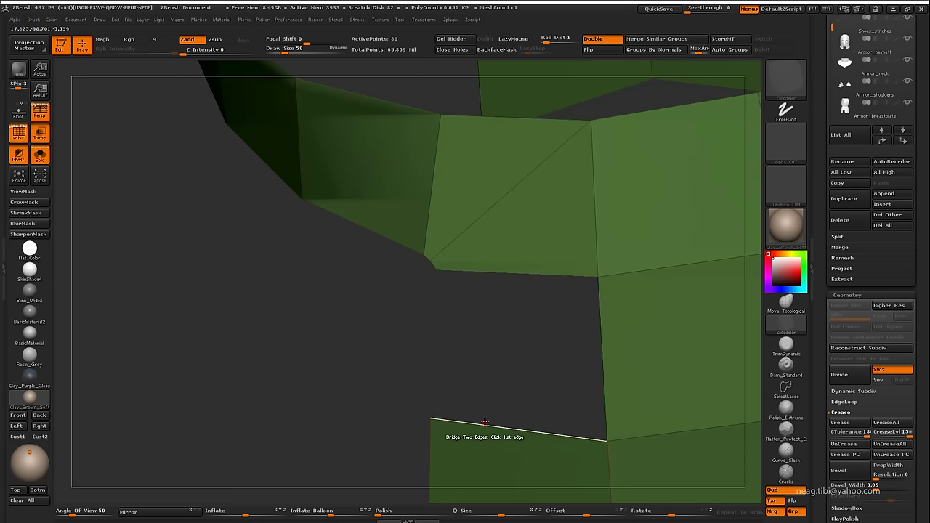
left_click(499, 282)
left_click(423, 407)
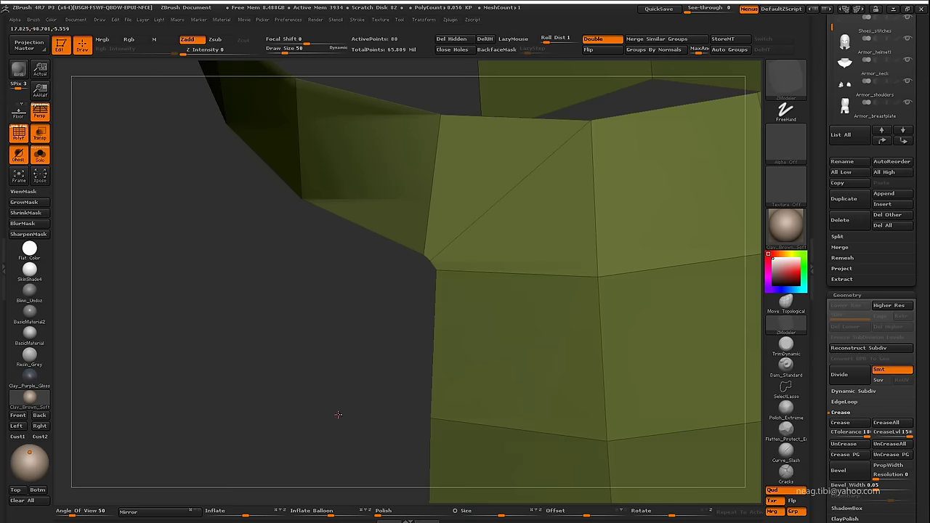
mouse_move(339, 414)
left_mouse_down()
mouse_move(342, 399)
mouse_move(338, 425)
mouse_move(335, 411)
left_mouse_up()
- Insert an edge loop across the band with Transp off, then show the whole character
key("space")
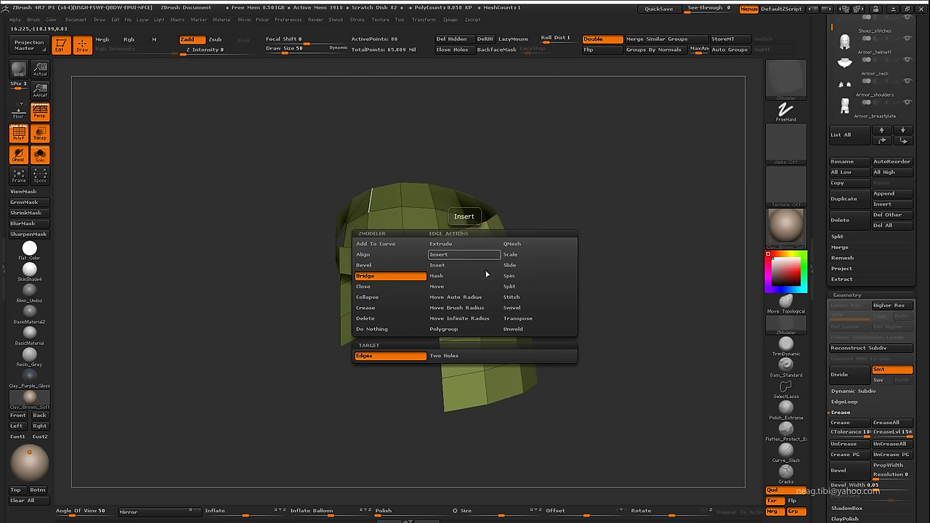
left_click(451, 255)
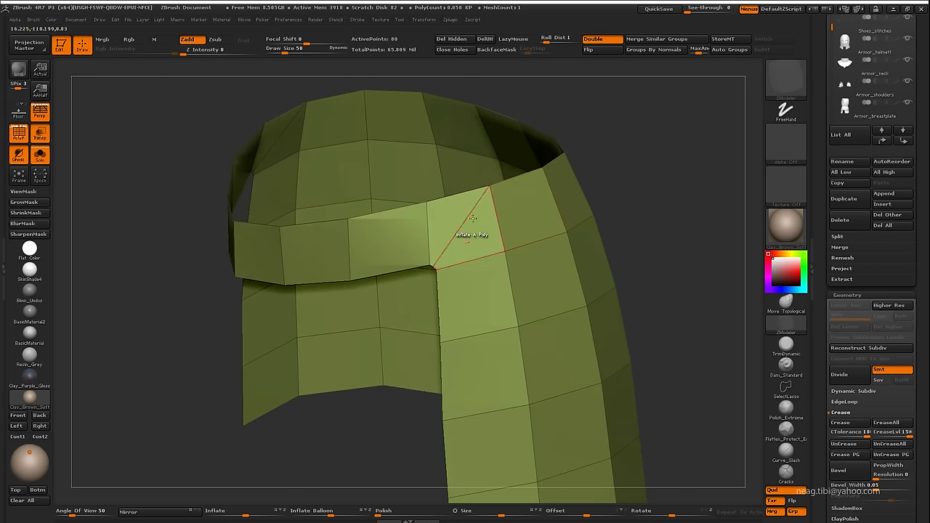
left_click_drag(591, 201, 414, 266)
key("space")
left_click(395, 264)
mouse_move(552, 218)
left_mouse_down()
mouse_move(589, 179)
mouse_move(447, 256)
left_mouse_up()
key("alt+s")
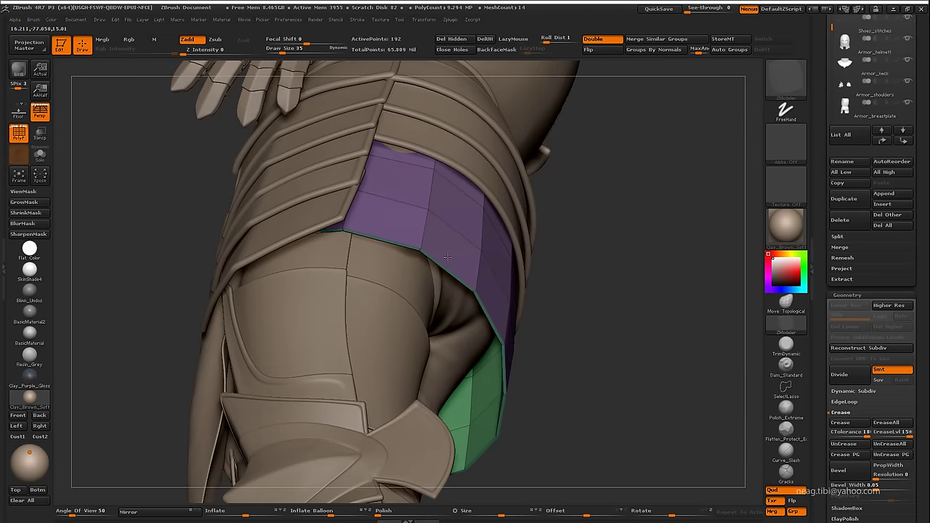
- Solo the arm plate, zoom to its open end and choose ZModeler Insert Single EdgeLoop
key("alt+s")
mouse_move(600, 276)
left_mouse_down()
mouse_move(515, 349)
mouse_move(610, 226)
left_mouse_up()
key("space")
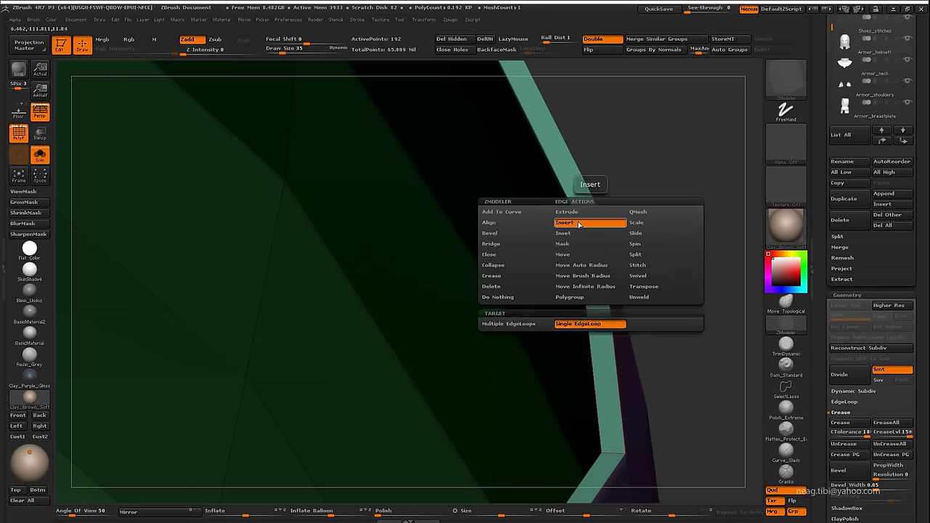
left_click(579, 225)
- Add an edge loop close to the plate's bottom rim and hide its green inner faces
mouse_move(585, 210)
left_mouse_down()
mouse_move(439, 358)
mouse_move(501, 305)
mouse_move(483, 280)
mouse_move(389, 322)
mouse_move(419, 265)
mouse_move(411, 218)
mouse_move(456, 330)
left_mouse_up()
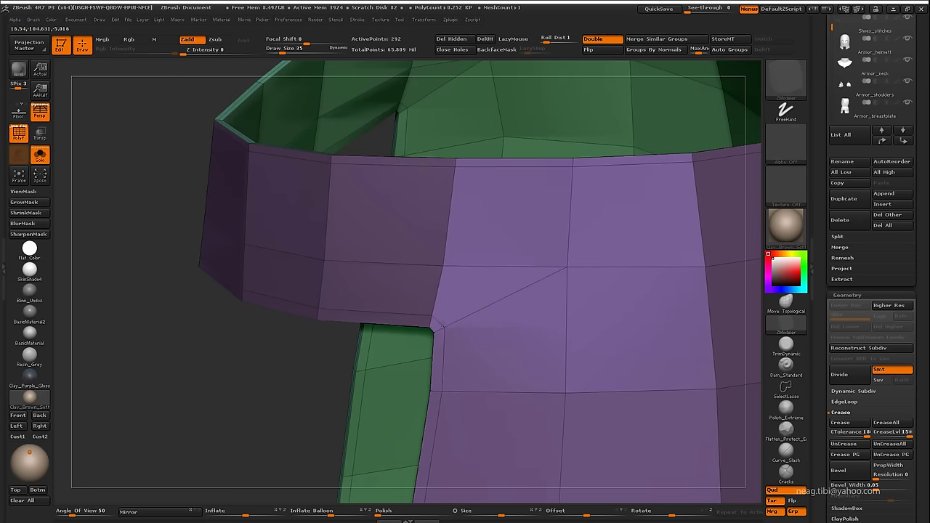
mouse_move(340, 387)
left_mouse_down()
mouse_move(284, 400)
mouse_move(301, 446)
mouse_move(297, 415)
mouse_move(346, 424)
mouse_move(369, 363)
left_mouse_up()
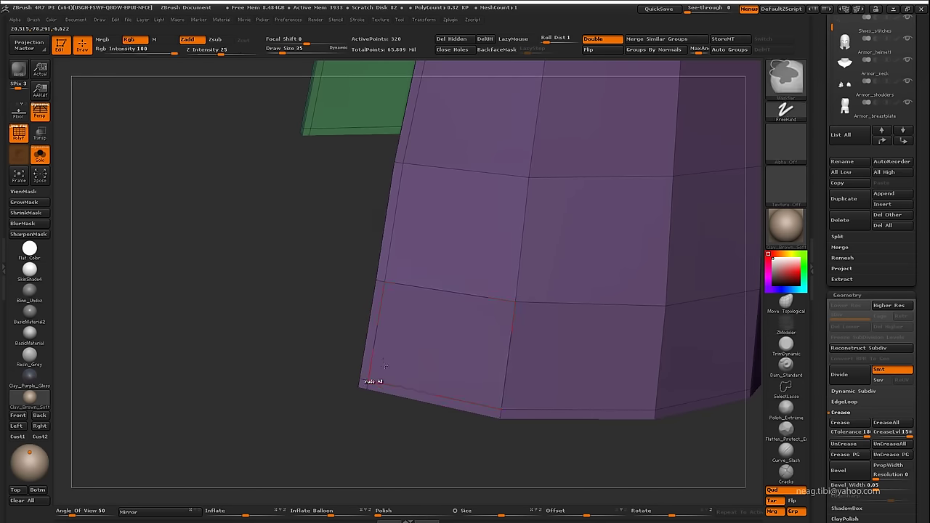
key("space")
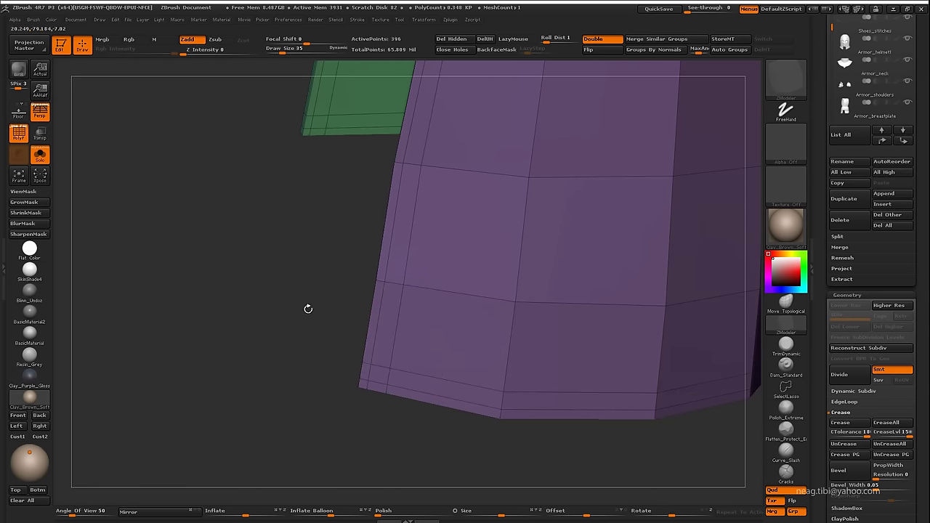
mouse_move(308, 309)
left_mouse_down()
mouse_move(298, 415)
mouse_move(378, 392)
left_mouse_up()
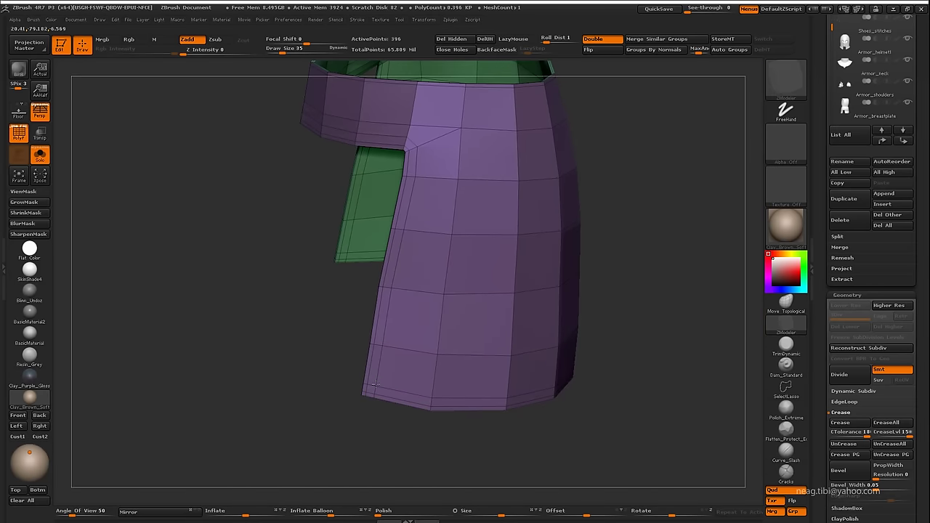
mouse_move(323, 352)
left_mouse_down()
mouse_move(391, 347)
mouse_move(554, 144)
mouse_move(528, 183)
left_mouse_up()
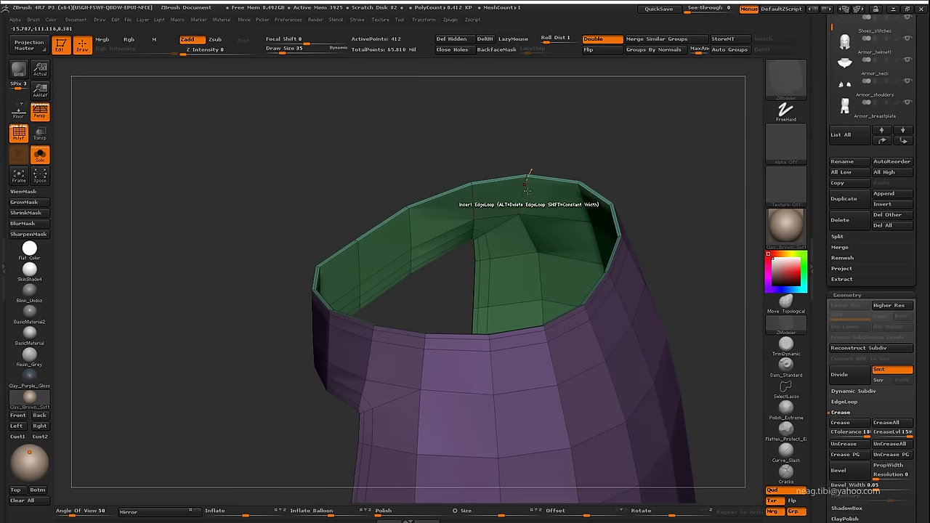
left_click(367, 346, "ctrl+shift")
- Flip the purple shell's face normals, toggling back-face display to check them
mouse_move(589, 124)
left_mouse_down()
mouse_move(618, 166)
mouse_move(608, 191)
mouse_move(600, 170)
left_mouse_up()
key("f")
key("space")
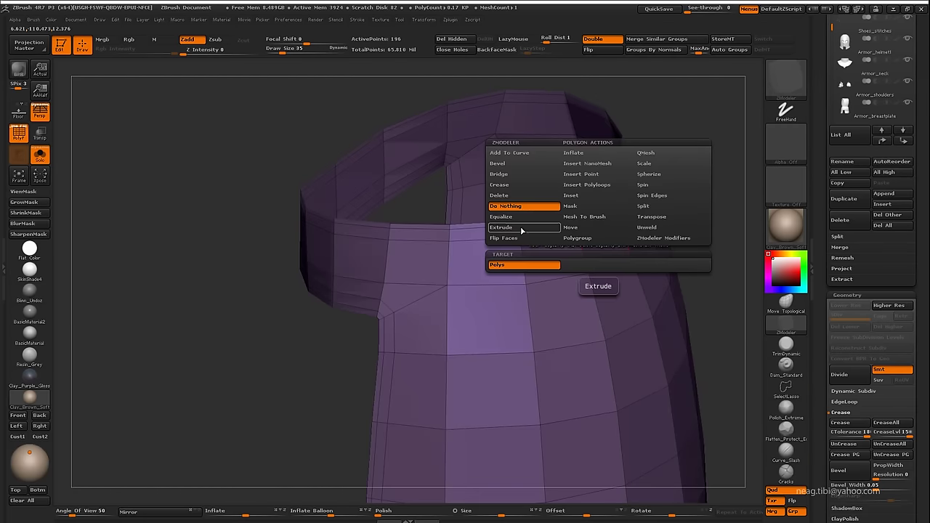
left_click(593, 39)
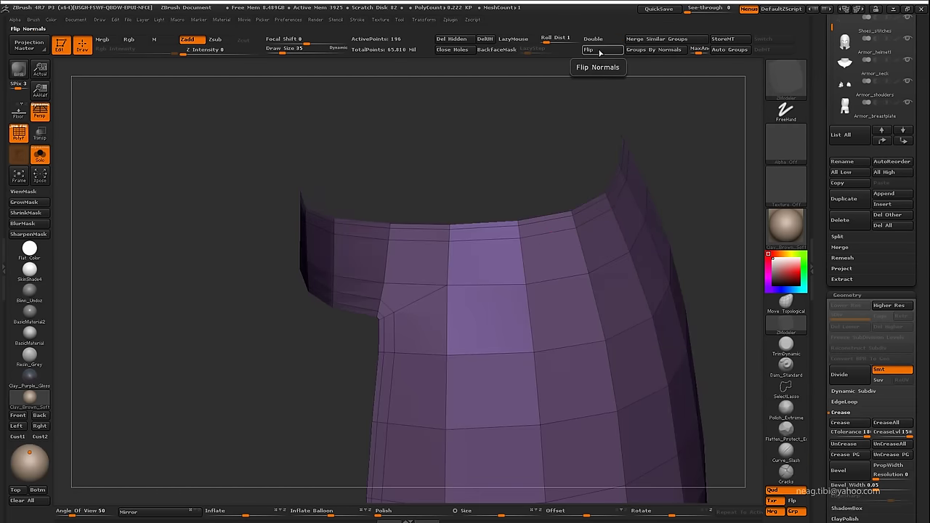
left_click(600, 49)
left_click(593, 38)
mouse_move(597, 116)
left_mouse_down()
mouse_move(602, 205)
mouse_move(638, 160)
left_mouse_up()
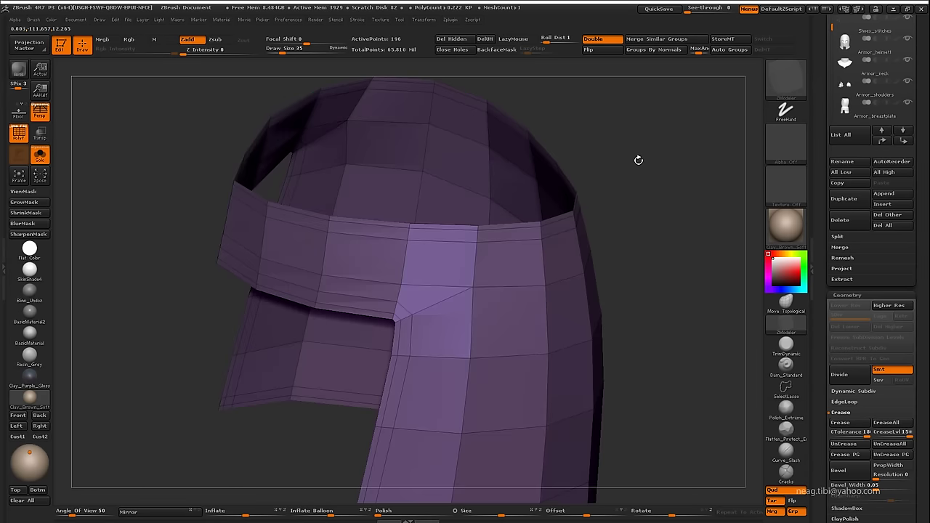
- Extrude the plate into a thick double-sided shell and insert two edge loops near its rim
left_click_drag(524, 264, 515, 252)
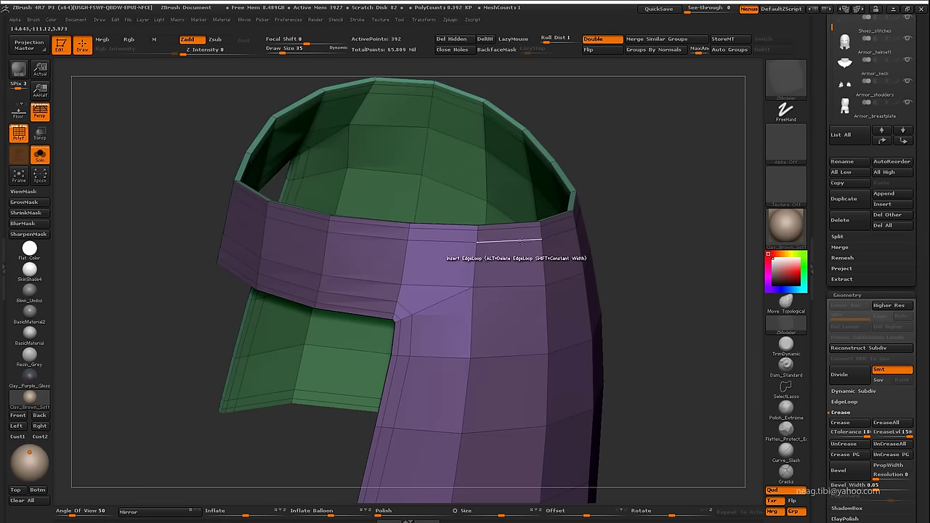
mouse_move(581, 189)
left_mouse_down()
mouse_move(622, 154)
mouse_move(560, 254)
mouse_move(502, 319)
left_mouse_up()
key("space")
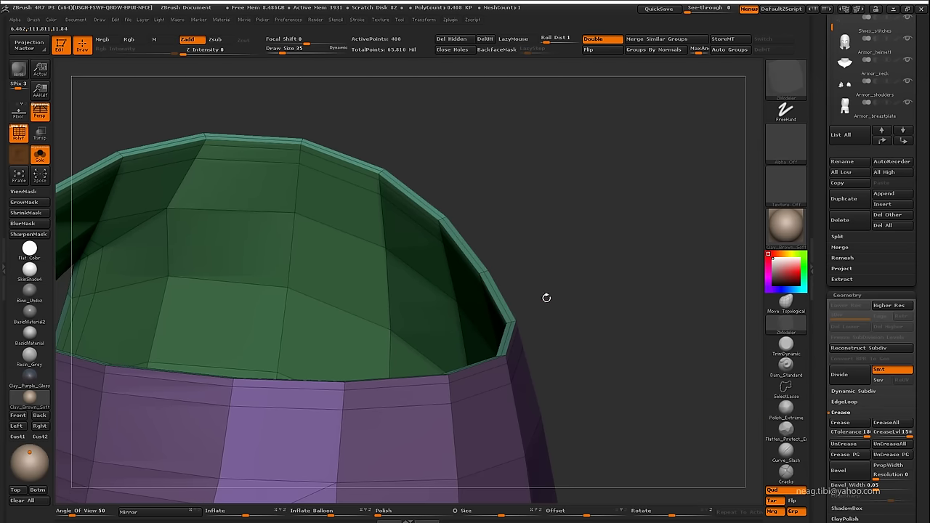
mouse_move(546, 297)
left_mouse_down()
mouse_move(589, 182)
mouse_move(656, 284)
left_mouse_up()
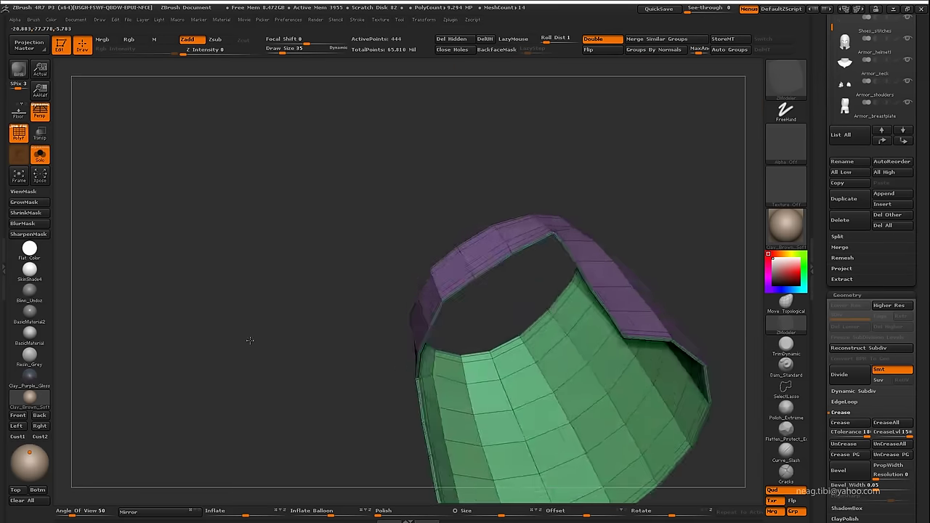
mouse_move(249, 340)
left_mouse_down()
mouse_move(301, 363)
mouse_move(276, 366)
mouse_move(322, 392)
mouse_move(327, 369)
left_mouse_up()
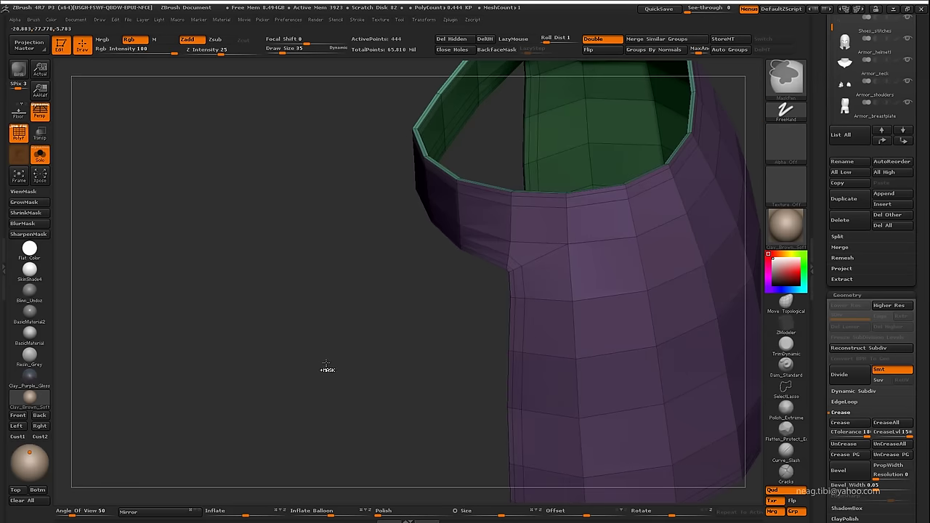
- Subdivide the arm plate to SDiv 4, step down to SDiv 3, inspect the rounded rim, and solo it
key("ctrl+d")
key("ctrl+d")
key("ctrl+d")
key("shift+f")
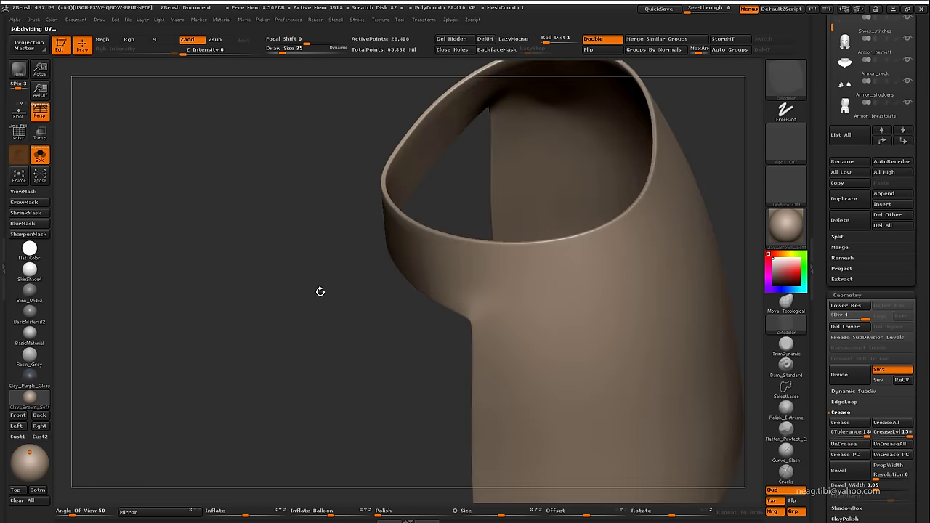
key("shift+d")
key("shift+d")
right_click(484, 332)
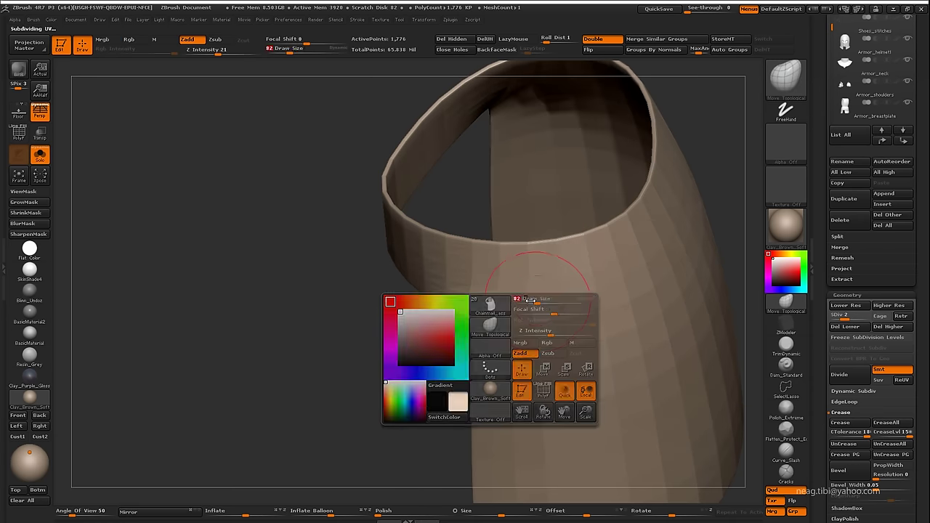
mouse_move(483, 332)
right_mouse_down()
mouse_move(515, 299)
mouse_move(478, 284)
right_mouse_up()
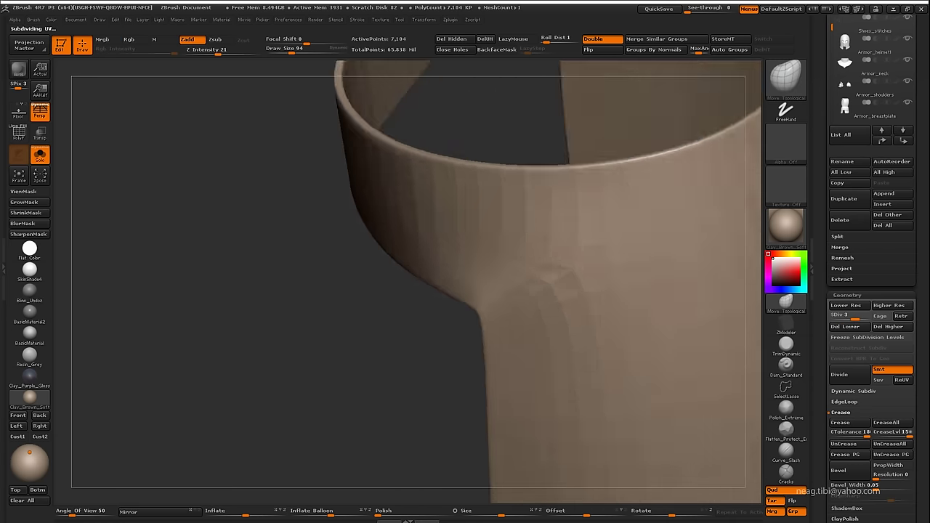
right_click_drag(468, 321, 492, 354)
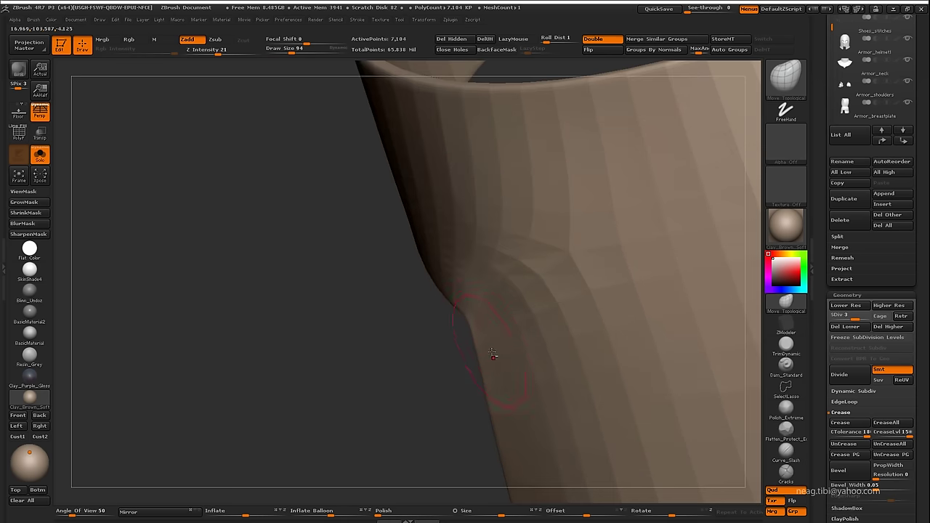
mouse_move(478, 281)
right_mouse_down()
mouse_move(473, 304)
mouse_move(377, 332)
mouse_move(555, 353)
right_mouse_up()
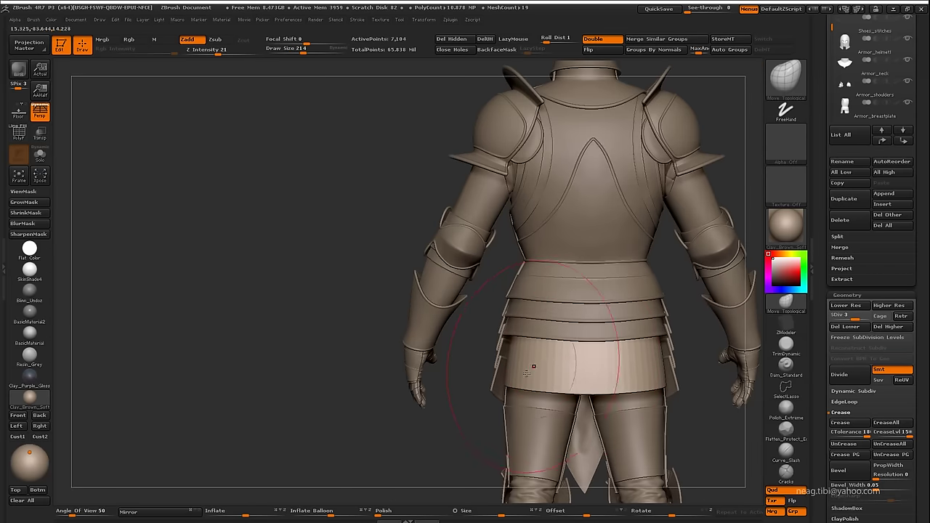
left_click(462, 387, "alt")
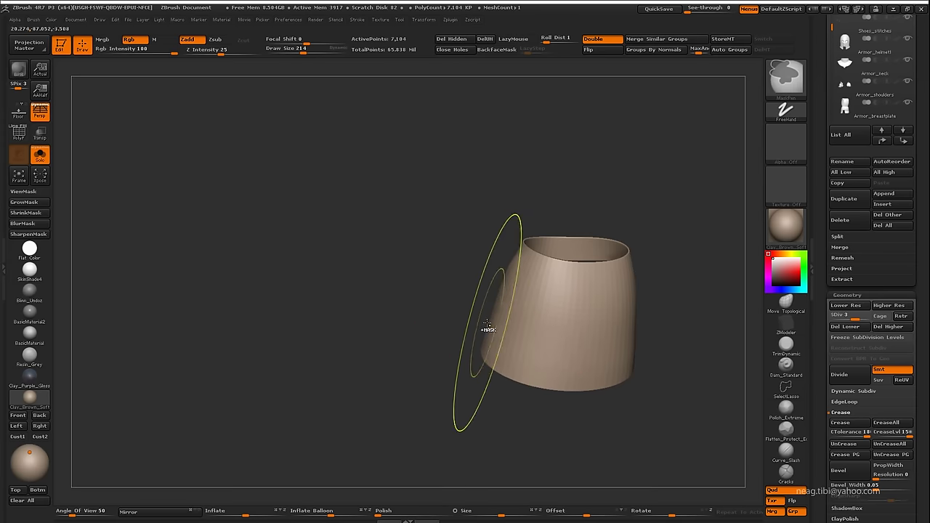
- Solo the chainmail skirt at its lowest subdivision and pick the Move Topological brush
right_click_drag(487, 325, 473, 307)
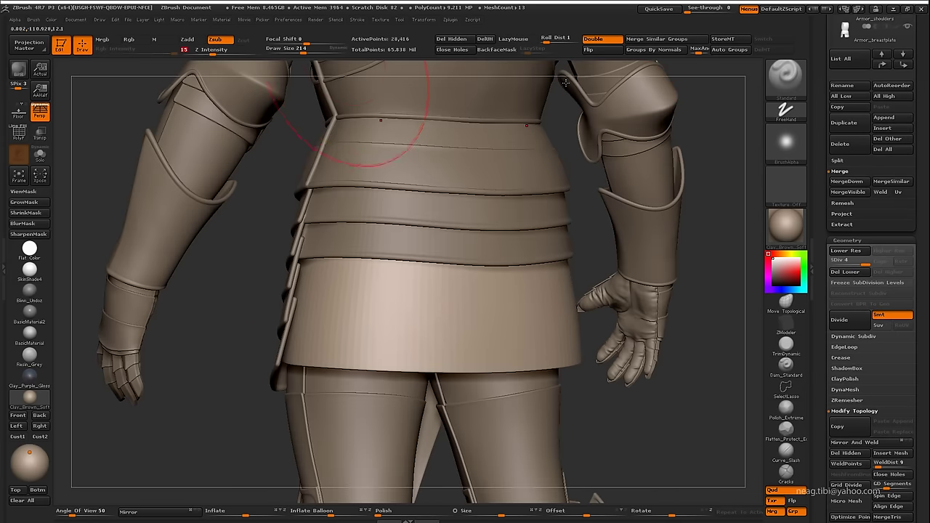
right_click(435, 319)
right_click_drag(435, 320, 310, 260)
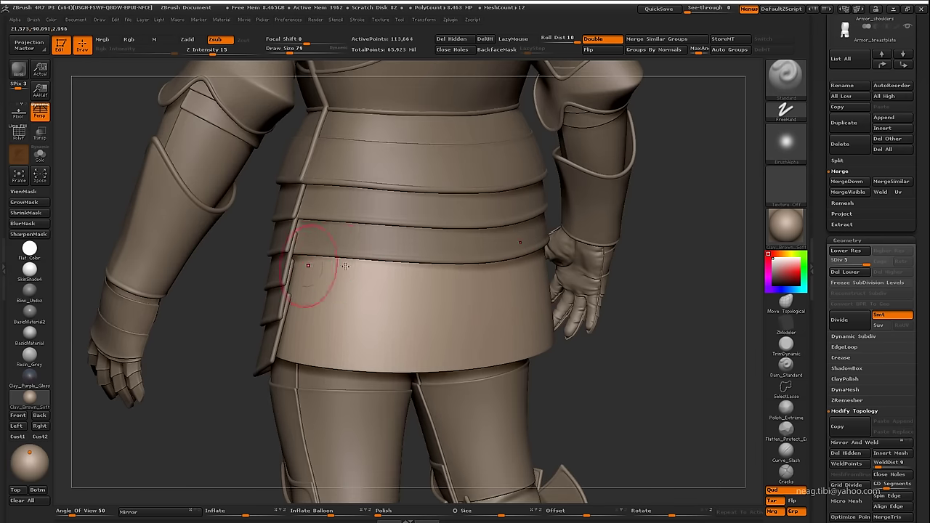
key("shift+s")
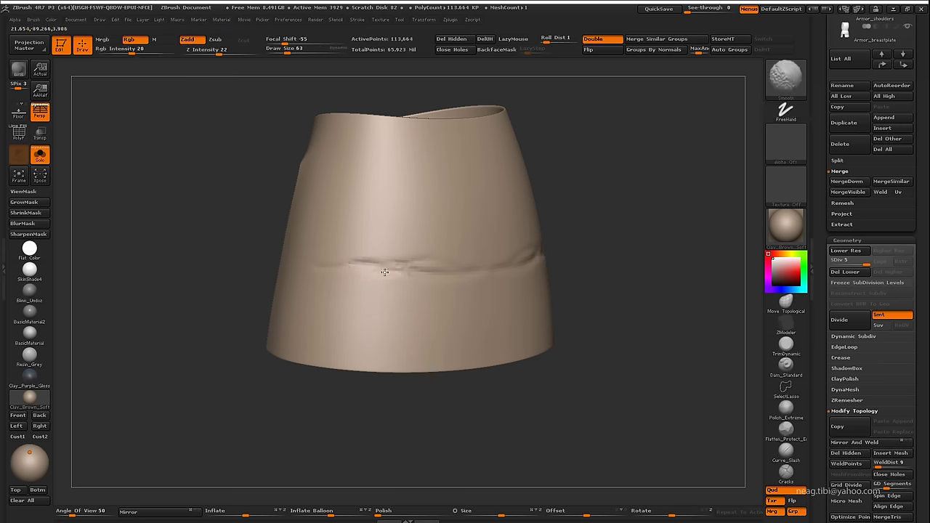
mouse_move(308, 270)
right_mouse_down()
mouse_move(579, 273)
mouse_move(367, 295)
mouse_move(584, 208)
right_mouse_up()
key("shift+d")
key("b")
key("m")
key("t")
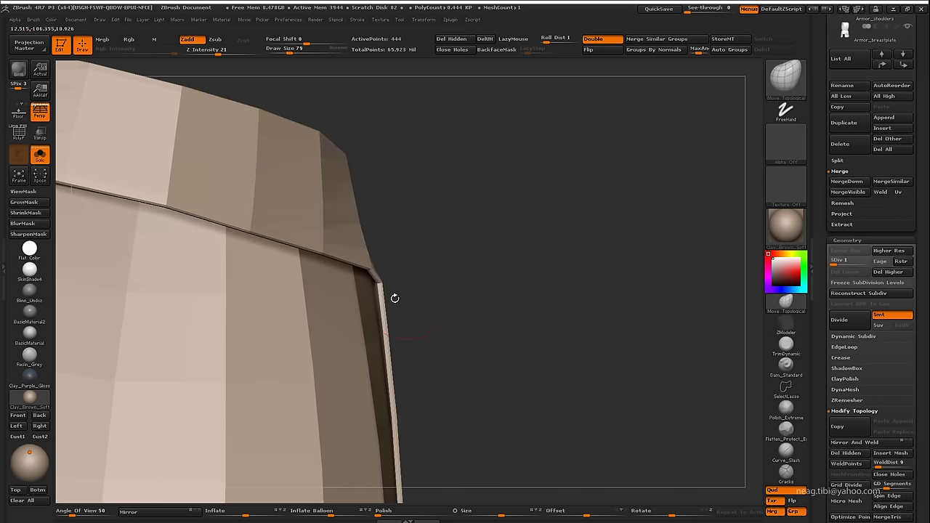
key("space")
- Reshape the skirt's low-res mesh with a smaller brush and divide it to SDiv 2
mouse_move(392, 297)
right_mouse_down()
mouse_move(379, 283)
mouse_move(373, 300)
mouse_move(387, 242)
mouse_move(435, 267)
right_mouse_up()
key("space")
key("ctrl+d")
mouse_move(444, 337)
right_mouse_down()
mouse_move(411, 297)
mouse_move(426, 282)
right_mouse_up()
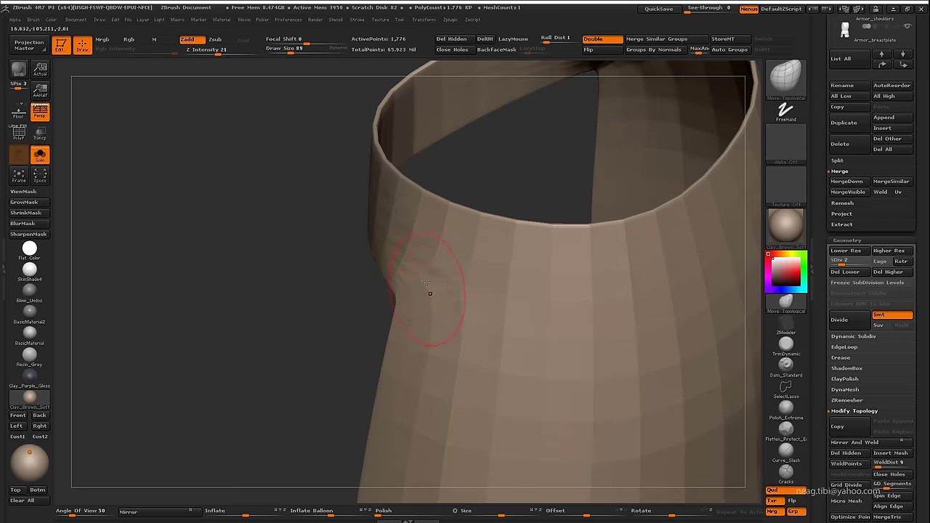
mouse_move(411, 231)
right_mouse_down()
mouse_move(363, 286)
mouse_move(557, 239)
right_mouse_up()
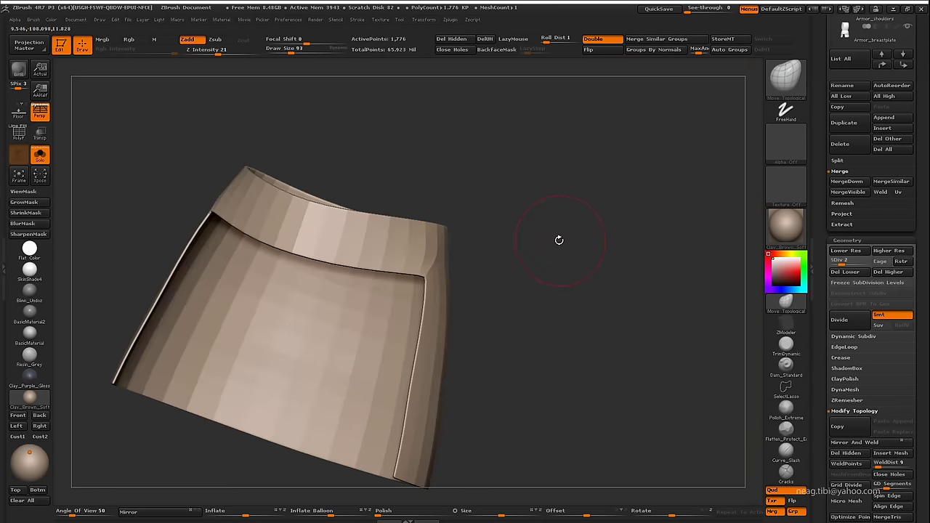
- Turn Solo off, make the Cloth subtool active, and frame the full figure
key("alt+s")
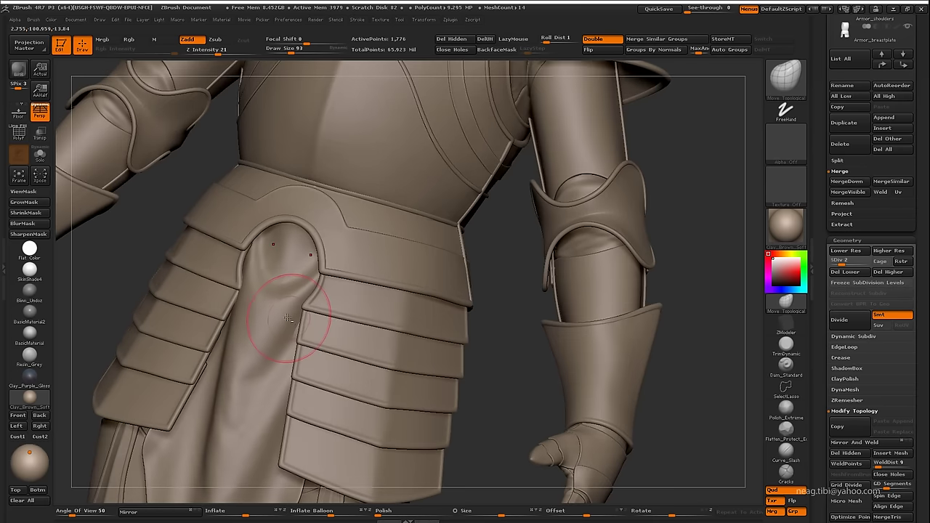
left_click(284, 277, "alt")
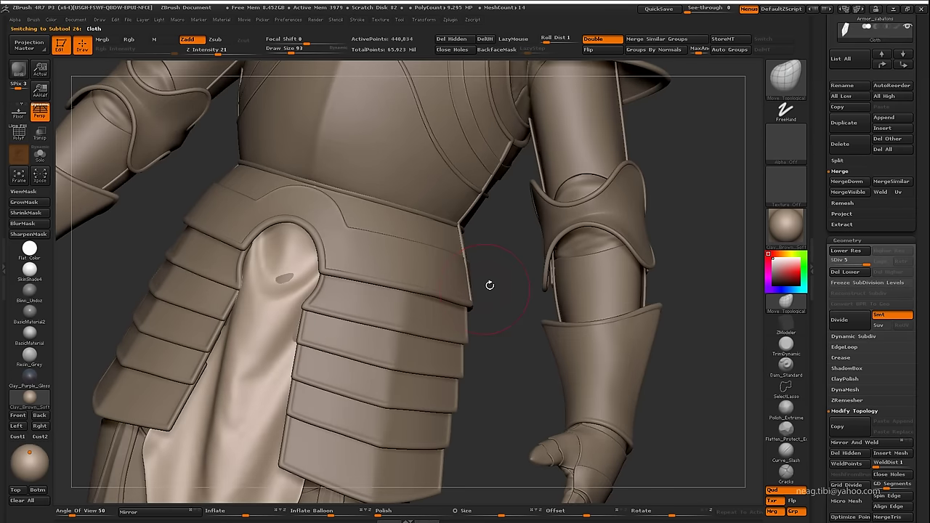
key("f")
mouse_move(500, 278)
right_mouse_down()
mouse_move(542, 323)
mouse_move(373, 363)
right_mouse_up()
- Drop the Cloth to SDiv 1 and pull the flap's tip upward with Move Topological
key("shift+d")
key("shift+d")
key("alt+s")
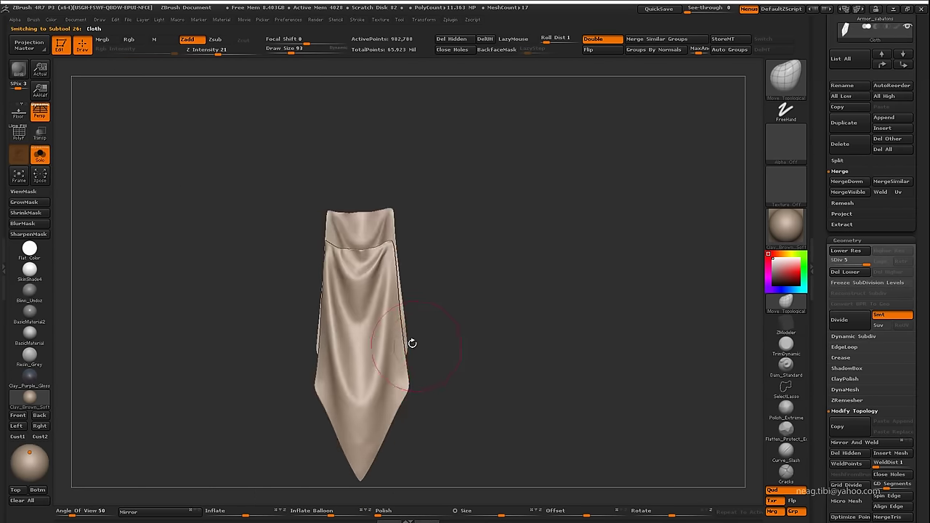
key("alt+s")
key("shift+d")
key("shift+d")
left_click(785, 300)
left_click_drag(360, 334, 356, 269)
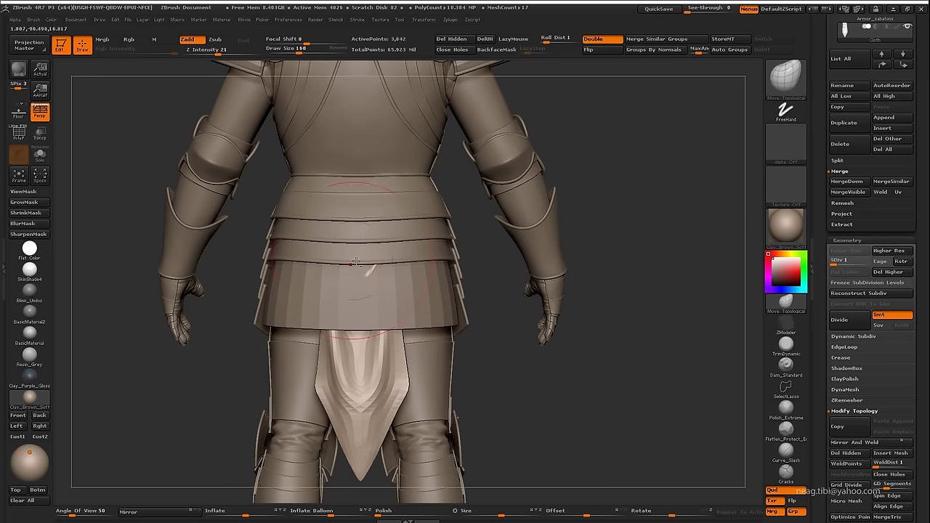
mouse_move(377, 304)
right_mouse_down("ctrl")
mouse_move(522, 382)
mouse_move(436, 327)
right_mouse_up("ctrl")
key("d")
key("d")
key("d")
- Select Chainmail_ass1, pick the Standard brush, and undo the dent it made
left_click(371, 298, "alt")
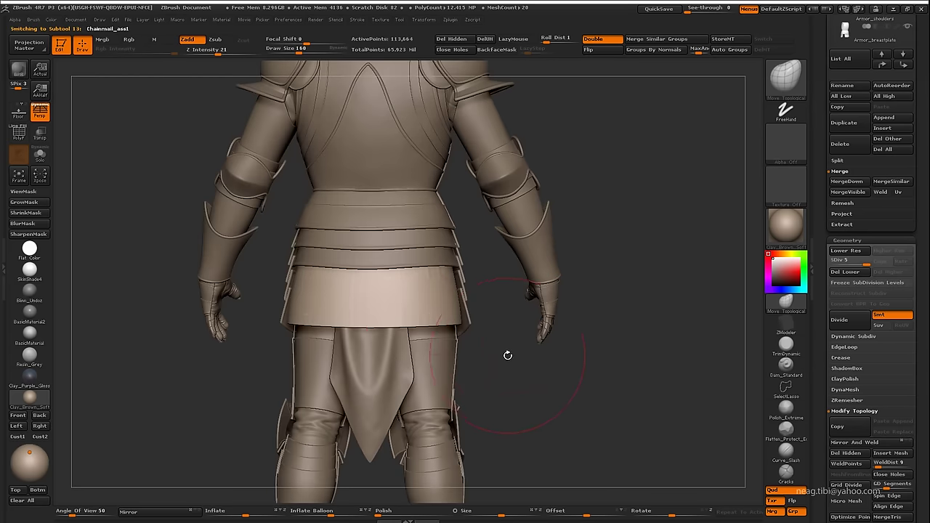
mouse_move(507, 354)
right_mouse_down()
mouse_move(384, 328)
mouse_move(494, 383)
mouse_move(465, 374)
mouse_move(489, 369)
right_mouse_up()
key("b")
key("s")
key("t")
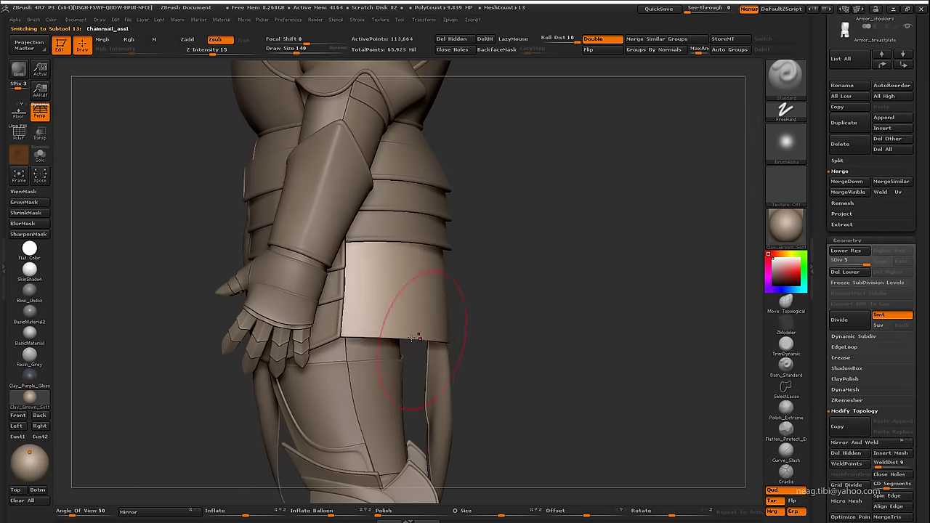
key("space")
mouse_move(412, 338)
right_mouse_down()
mouse_move(363, 300)
mouse_move(348, 320)
mouse_move(355, 332)
mouse_move(336, 333)
right_mouse_up()
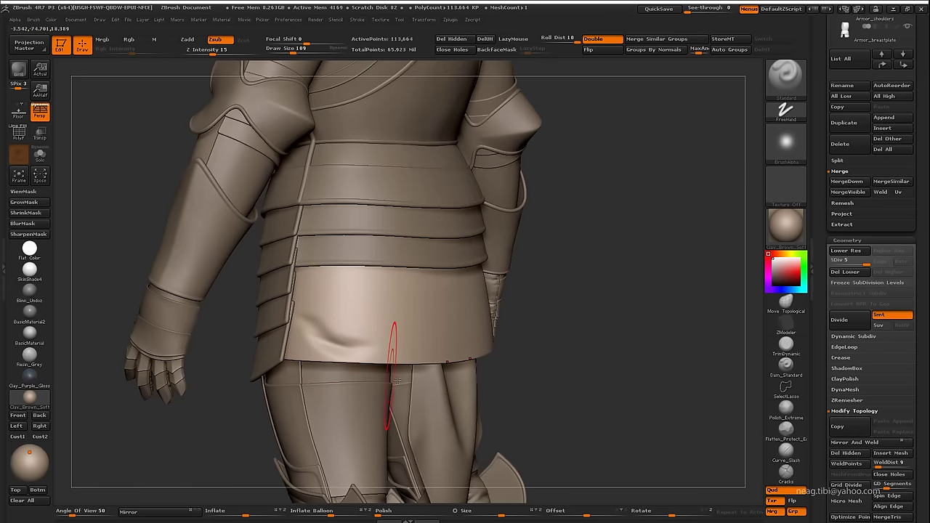
key("ctrl+z")
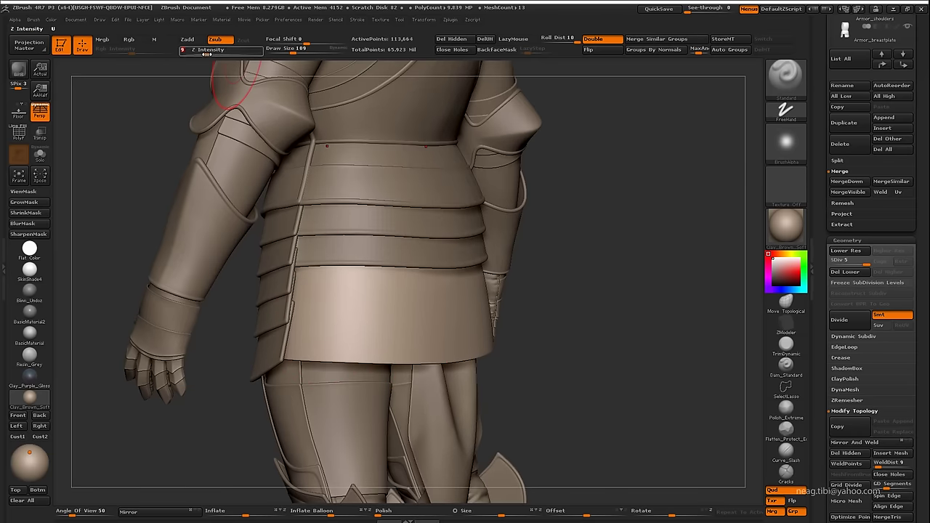
- Lower the skirt to SDiv 4, switch to Smooth, and solo it for a close view
key("shift+d")
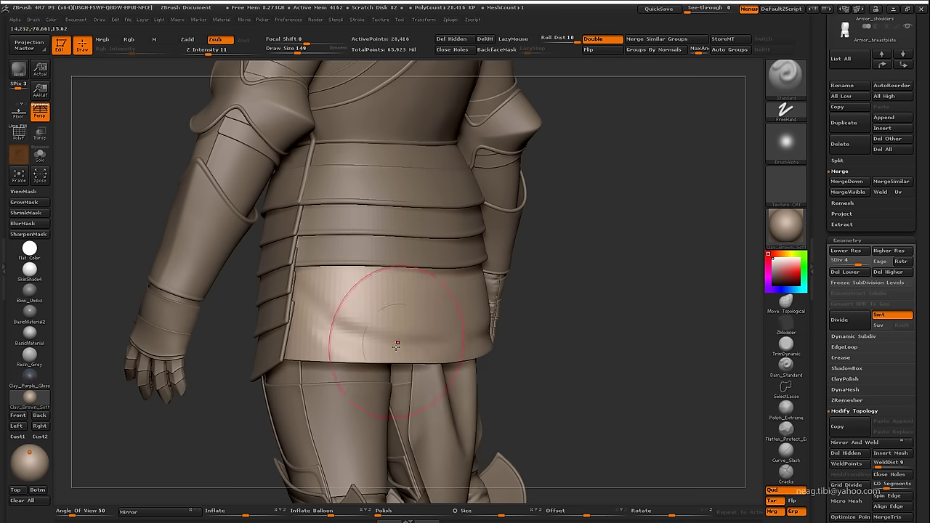
key("space")
key("shift")
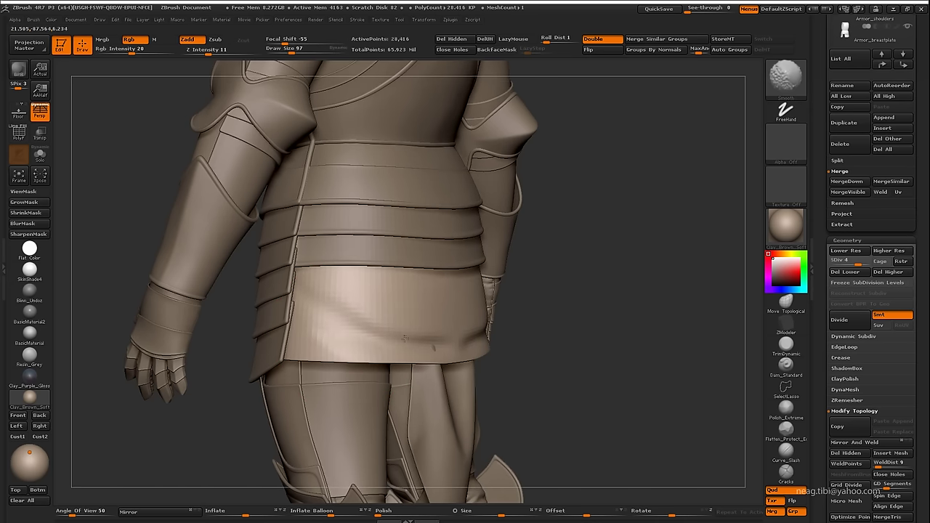
key("w")
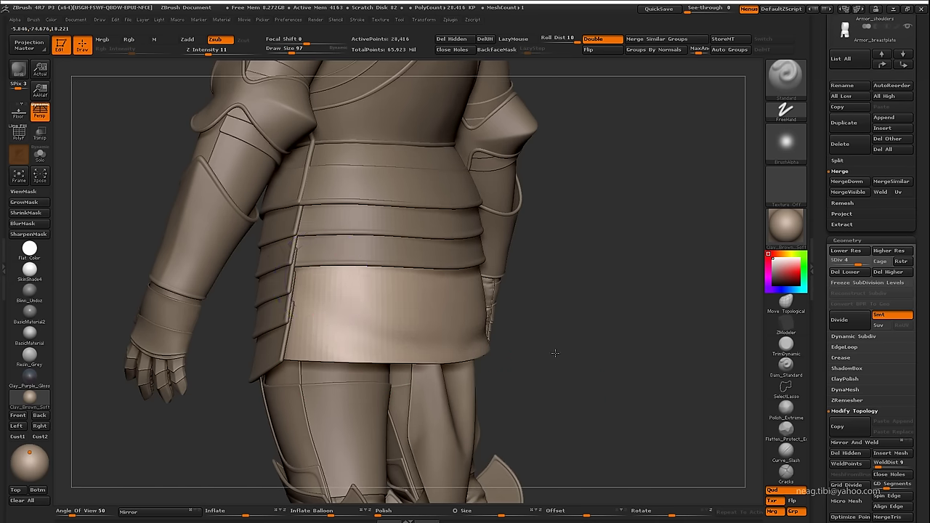
key("ctrl+shift+s")
left_click_drag(567, 347, 470, 443)
- Raise the skirt to its highest subdivision, frame it, and check its normals by flipping twice
key("q")
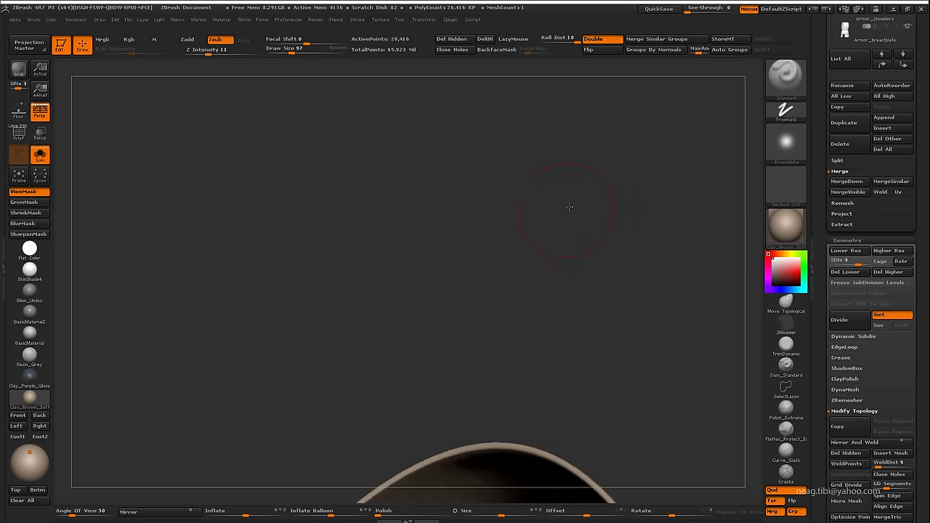
key("f")
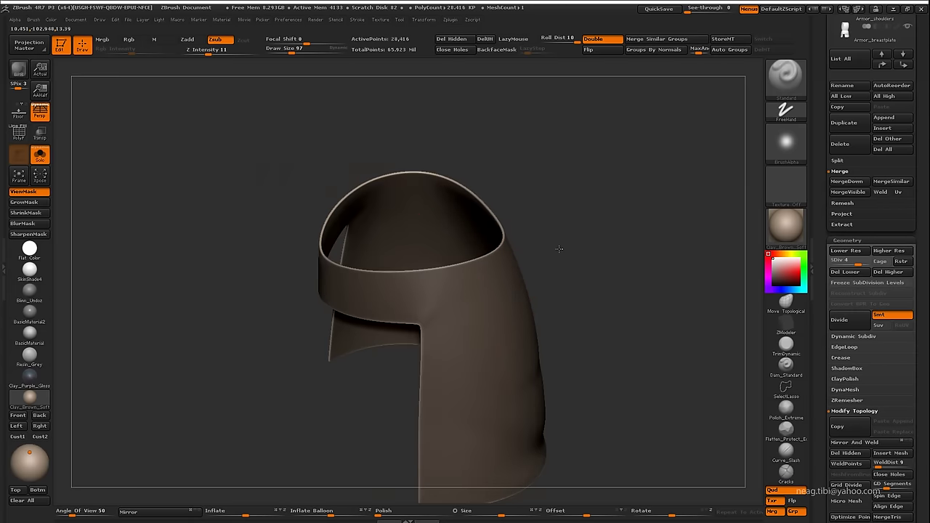
left_click_drag(499, 323, 283, 472, "alt")
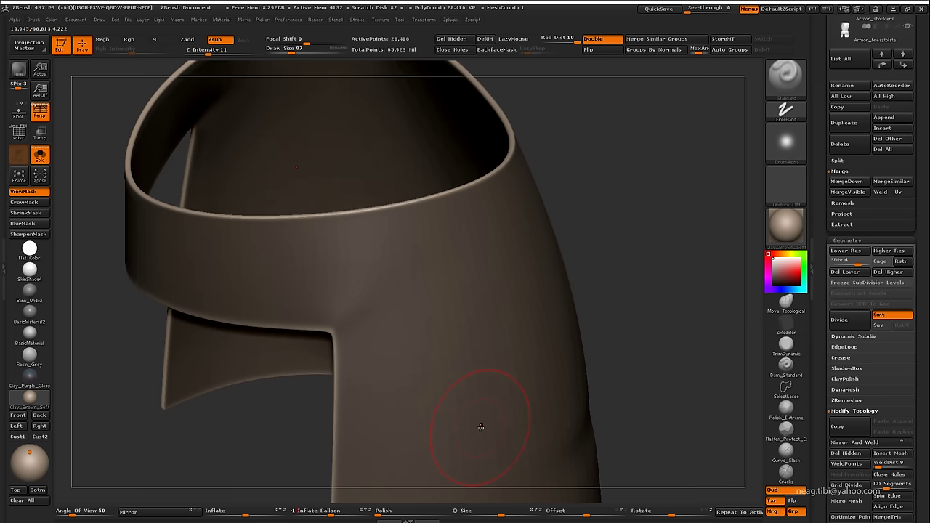
key("d")
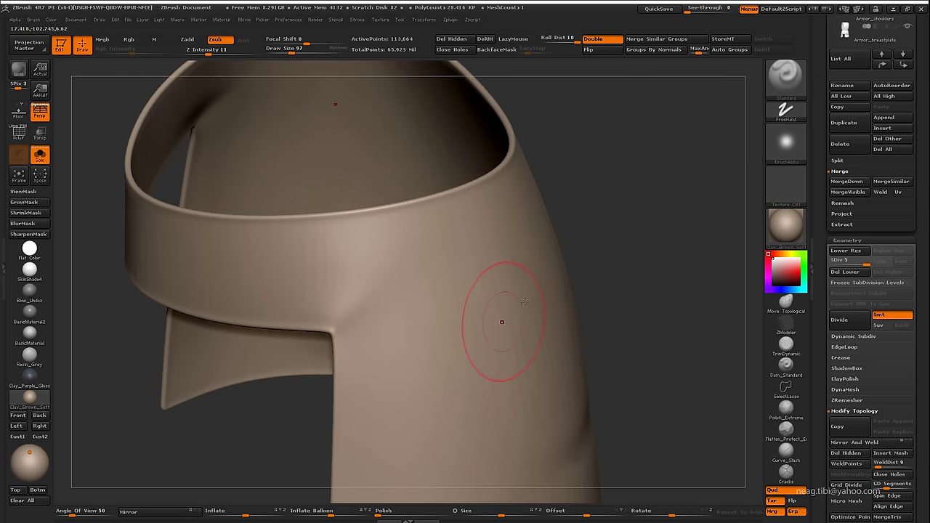
key("f")
left_click(590, 50)
left_click(589, 50)
mouse_move(589, 94)
left_mouse_down()
mouse_move(367, 392)
mouse_move(484, 358)
left_mouse_up()
key("alt+s")
- Switch to Smooth at a lower level and inspect the skirt's back with the Cloth active
key("shift+d")
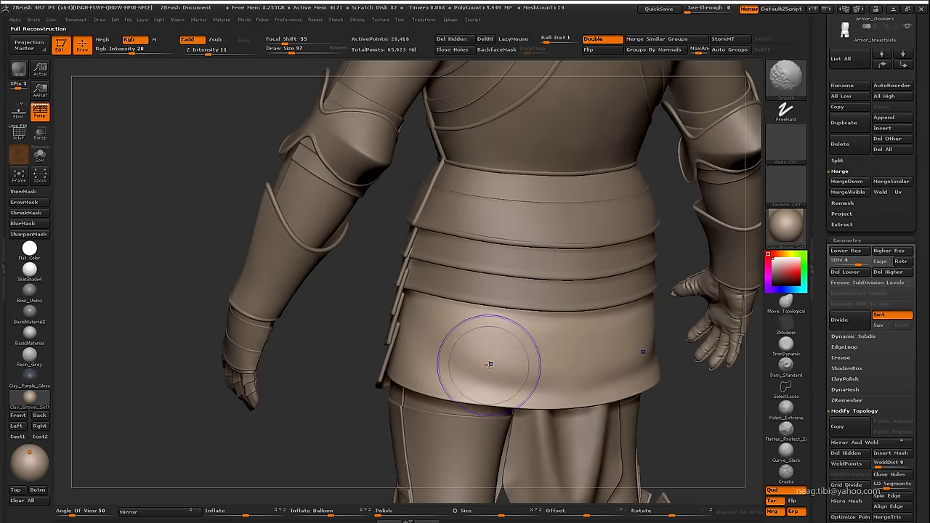
key("shift")
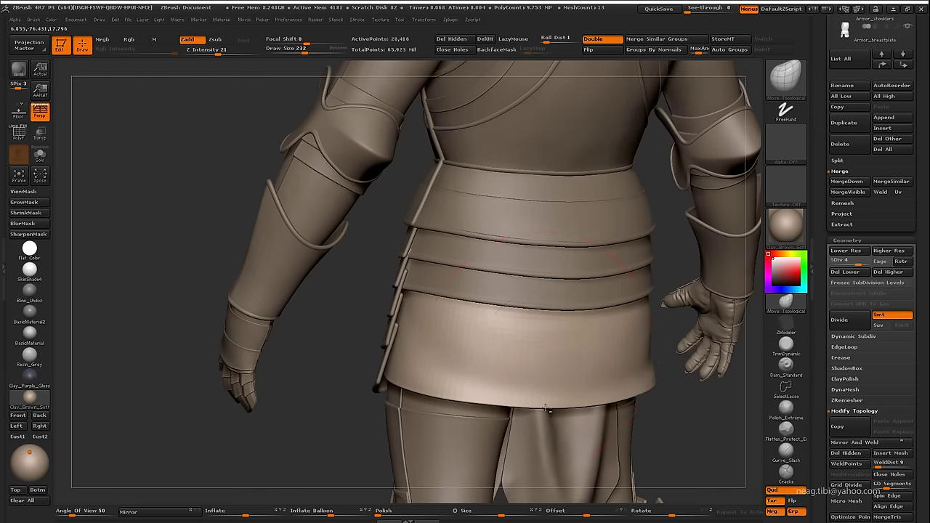
mouse_move(497, 335)
left_mouse_down("alt")
mouse_move(589, 504)
mouse_move(523, 424)
left_mouse_up("alt")
left_click(523, 425, "alt")
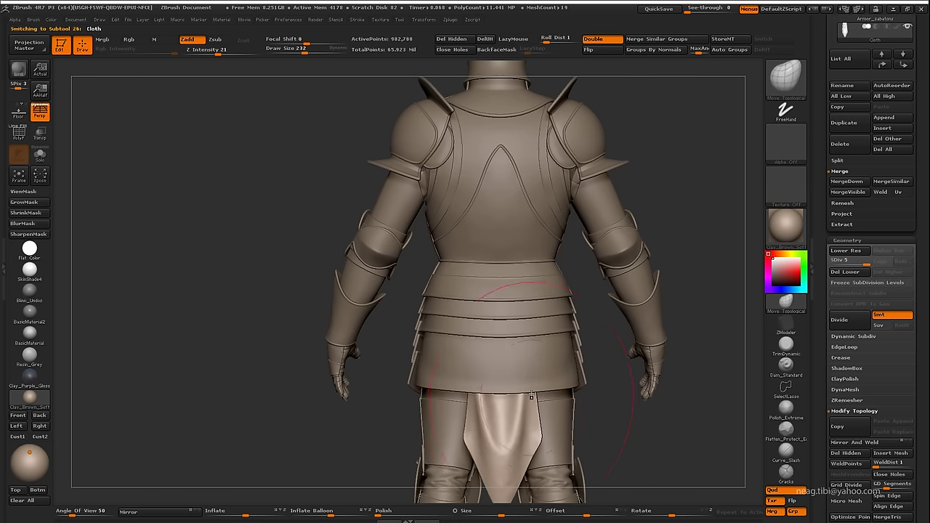
mouse_move(687, 245)
left_mouse_down()
mouse_move(672, 245)
mouse_move(530, 385)
mouse_move(501, 351)
left_mouse_up()
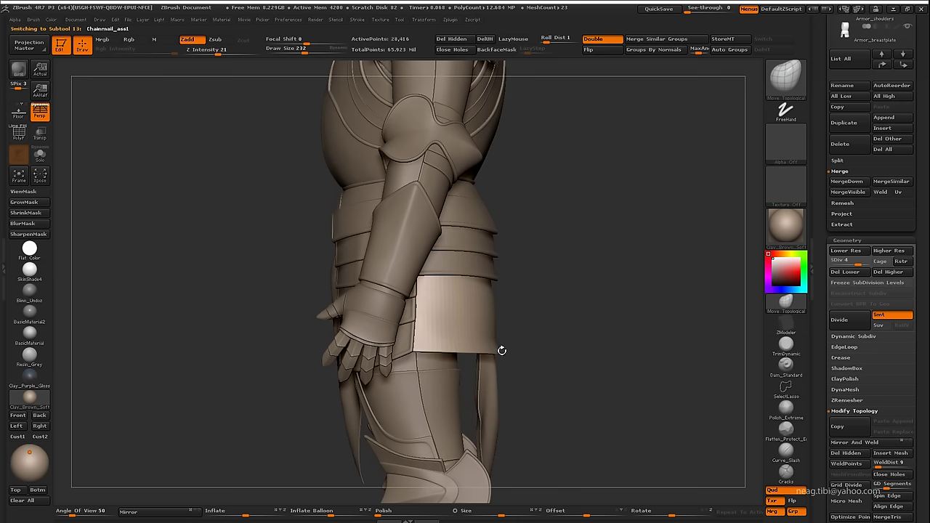
mouse_move(491, 286)
left_mouse_down("alt")
mouse_move(501, 341)
mouse_move(384, 363)
mouse_move(461, 420)
left_mouse_up("alt")
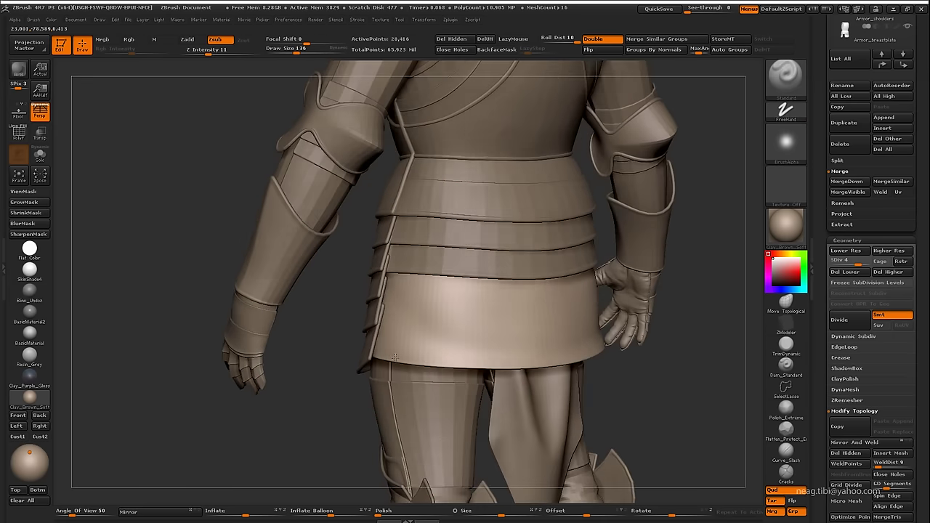
left_click_drag(404, 312, 439, 340)
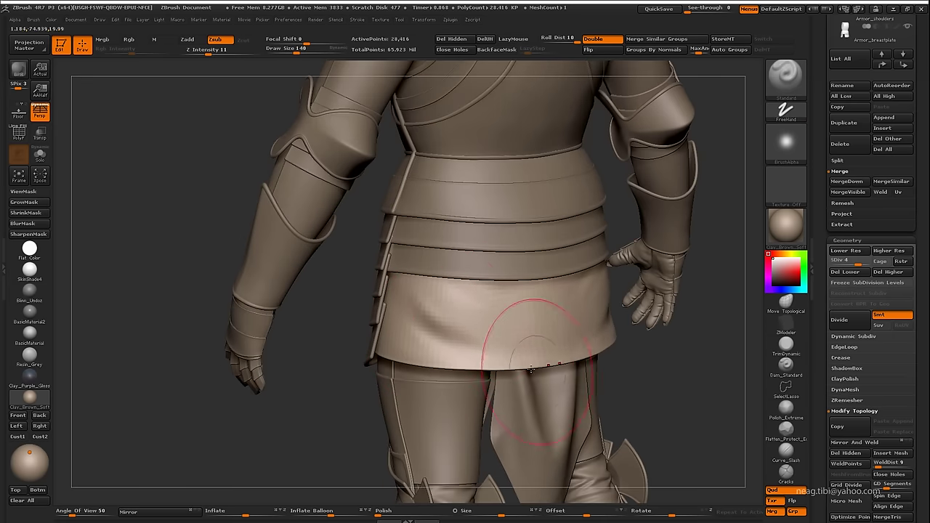
mouse_move(530, 371)
left_mouse_down()
mouse_move(479, 344)
mouse_move(494, 364)
left_mouse_up()
- Reselect Chainmail_ass1, enlarge the brush, and smooth it at its highest subdivision, SDiv 5
left_click(501, 334, "alt")
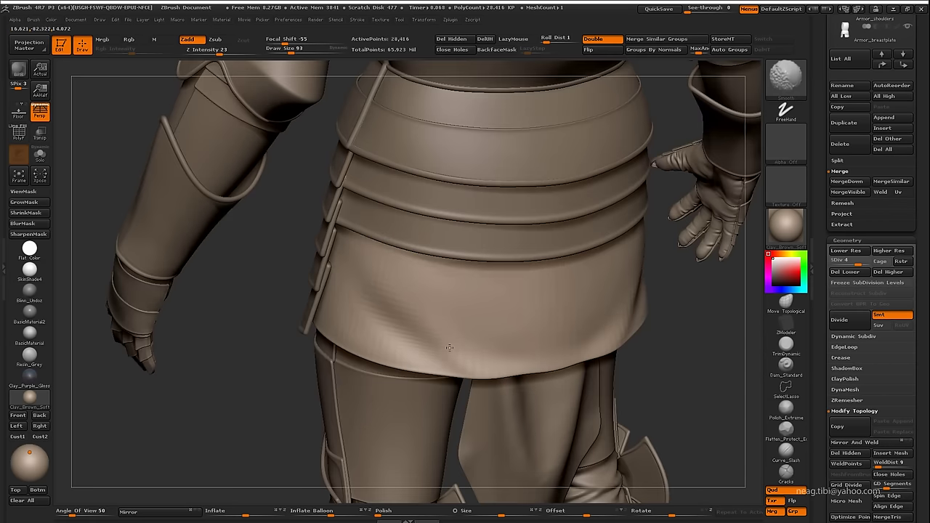
mouse_move(449, 348)
right_mouse_down("ctrl")
mouse_move(366, 380)
mouse_move(530, 341)
mouse_move(456, 289)
mouse_move(471, 277)
right_mouse_up("ctrl")
key("bracketright")
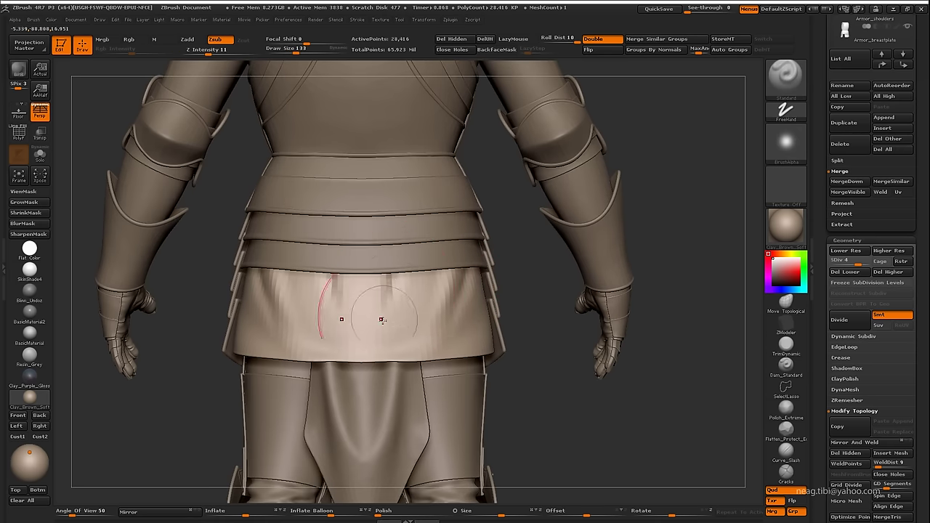
key("d")
key("shift")
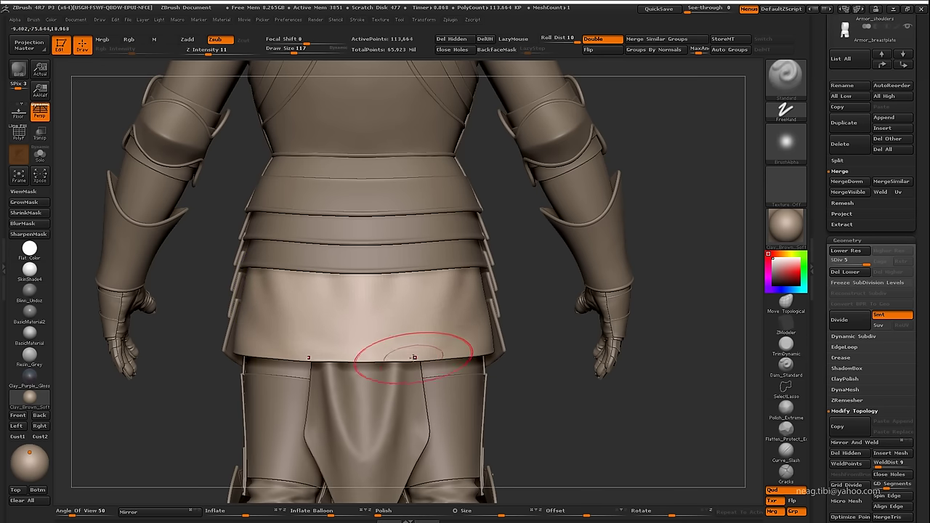
right_click_drag(413, 357, 418, 329)
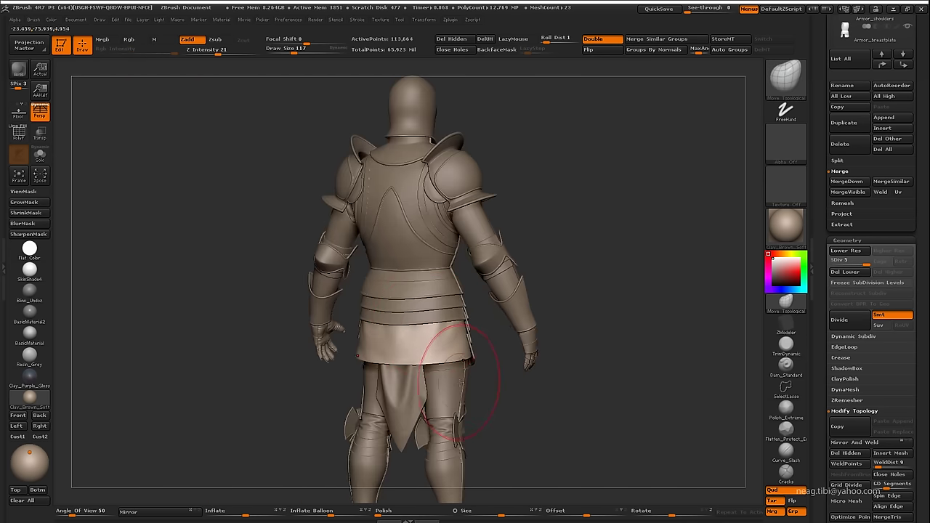
- Lasso-mask part of the skirt and lay a Move action line along its edge
mouse_move(458, 384)
right_mouse_down()
mouse_move(562, 405)
mouse_move(468, 459)
mouse_move(477, 419)
mouse_move(644, 124)
right_mouse_up()
key("shift+d")
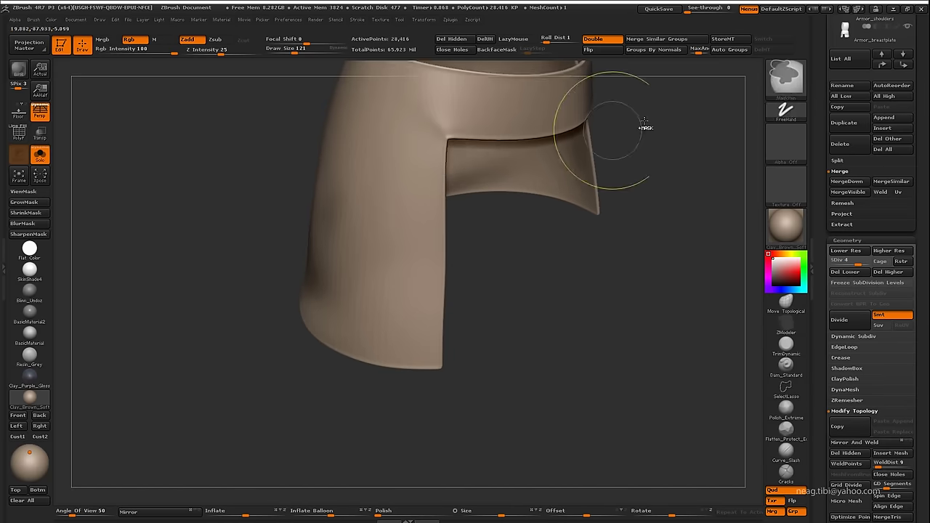
key("b")
key("m")
key("l")
left_click_drag(477, 380, 471, 218, "ctrl")
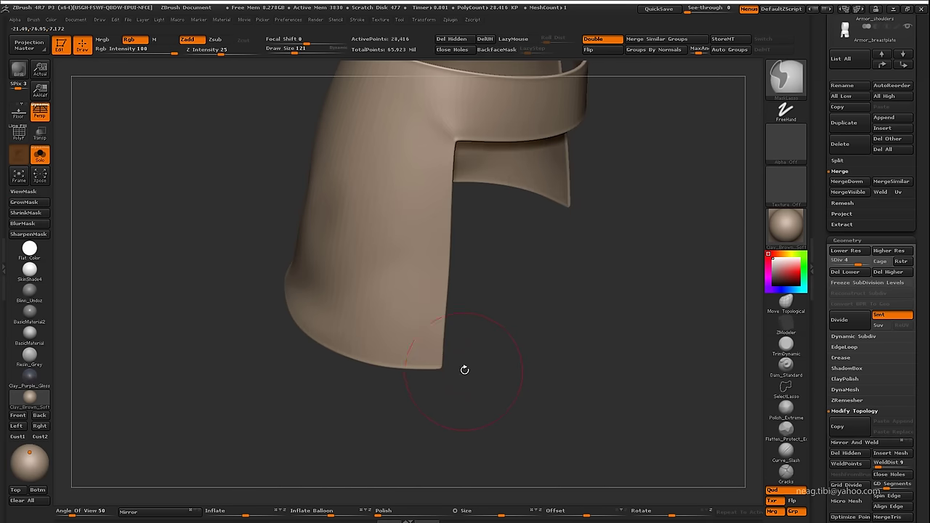
left_click_drag(109, 327, 220, 386)
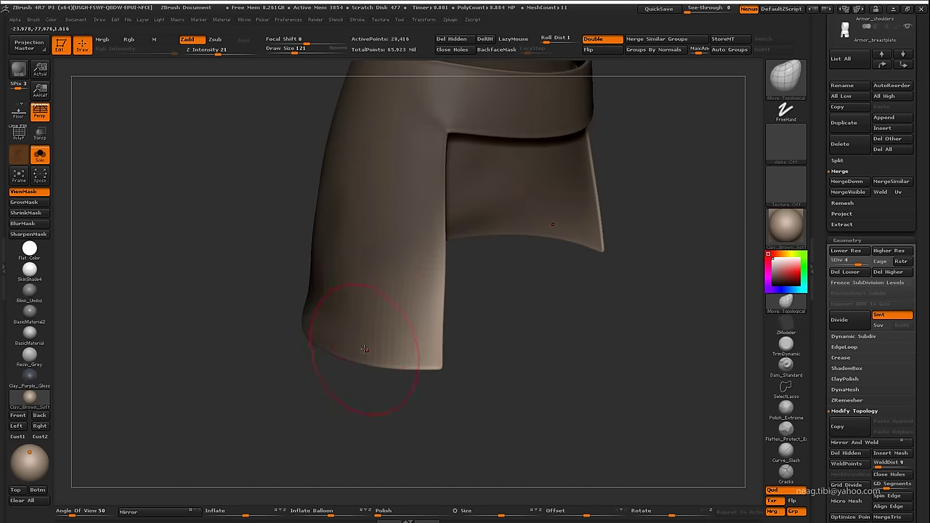
key("w")
mouse_move(374, 249)
left_mouse_down()
mouse_move(415, 369)
mouse_move(448, 382)
mouse_move(426, 375)
mouse_move(440, 263)
left_mouse_up()
- Lower the skirt's subdivision and reshape its rim with a Draw Size 192 stroke
key("shift+d")
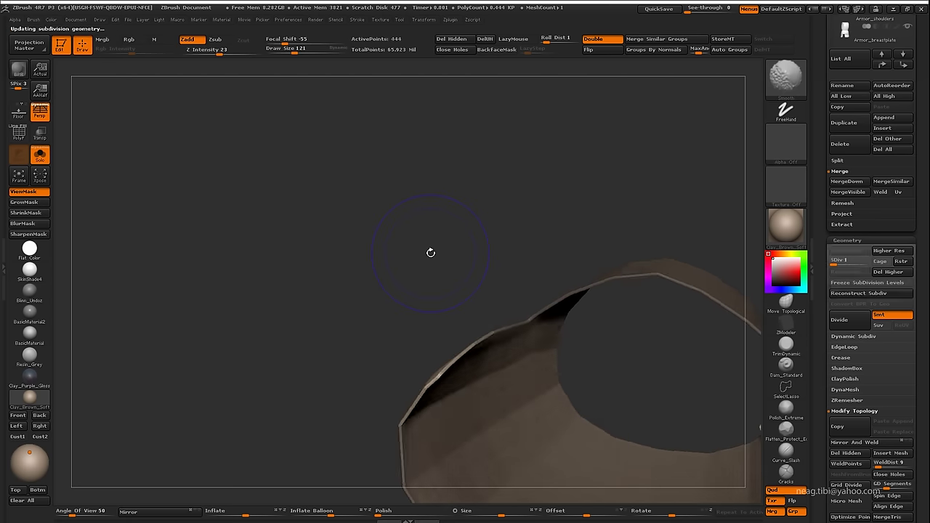
key("q")
key("space")
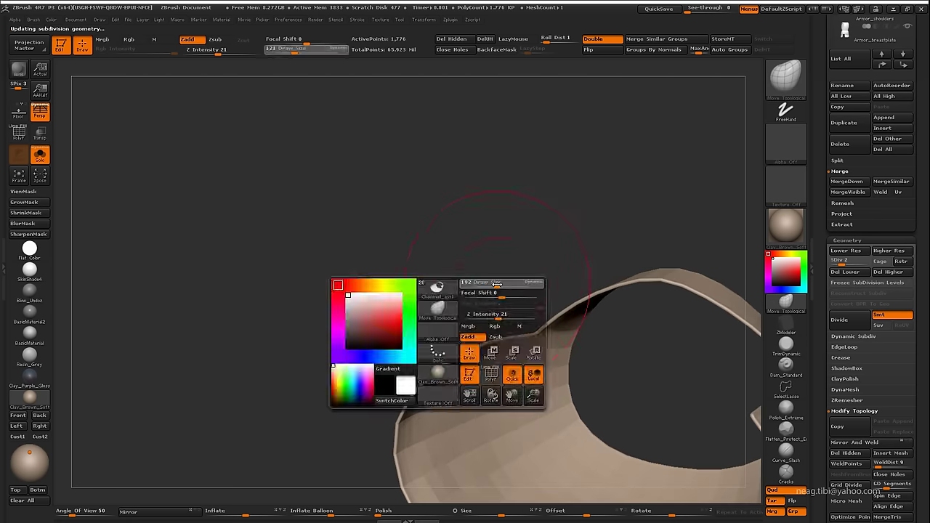
left_click_drag(479, 298, 501, 298)
mouse_move(467, 342)
left_mouse_down()
mouse_move(455, 362)
mouse_move(363, 392)
mouse_move(657, 385)
left_mouse_up()
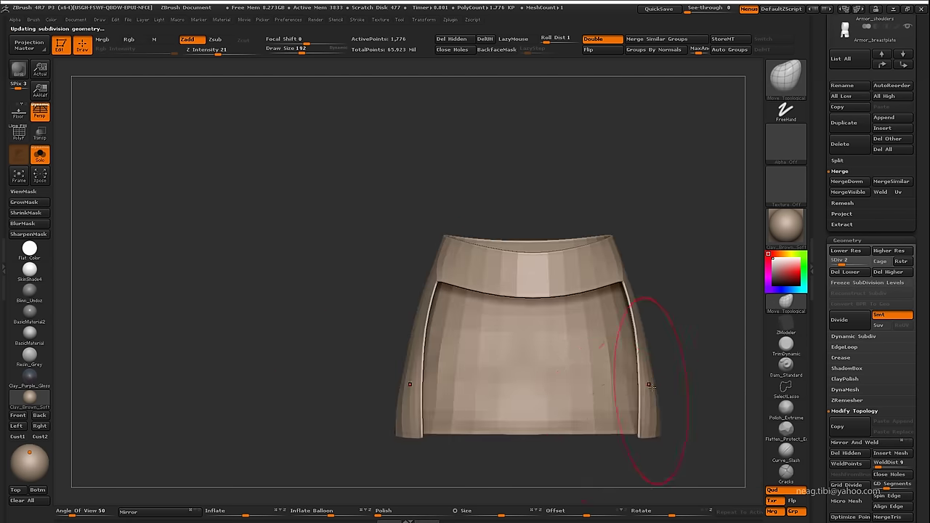
- Turn Solo off and make Armor_breastplate the active subtool
key("shift+alt+s")
left_click(705, 311, "alt")
scroll(913, 229, "up", 5)
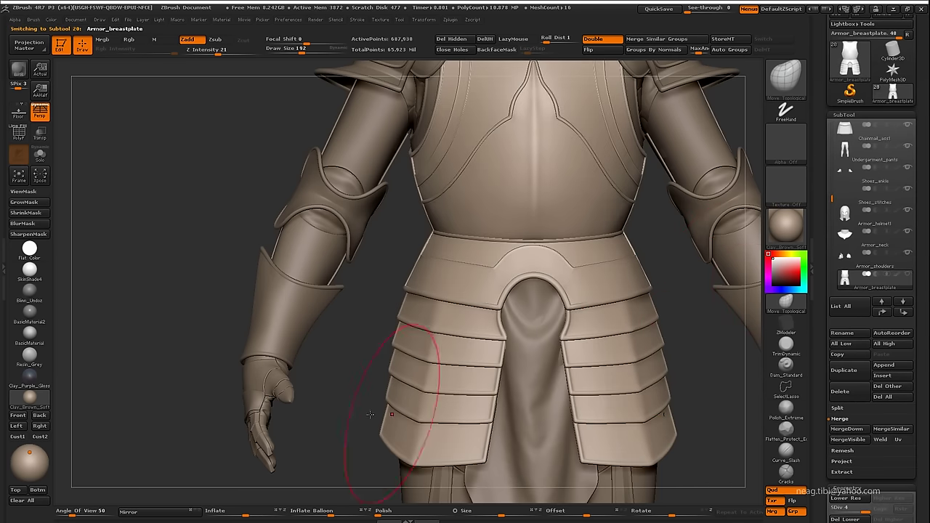
- Lower the Chainmail_shorts subdivision level, viewing them from behind
left_click_drag(369, 414, 458, 374)
mouse_move(499, 470)
left_mouse_down()
mouse_move(400, 359)
mouse_move(407, 428)
left_mouse_up()
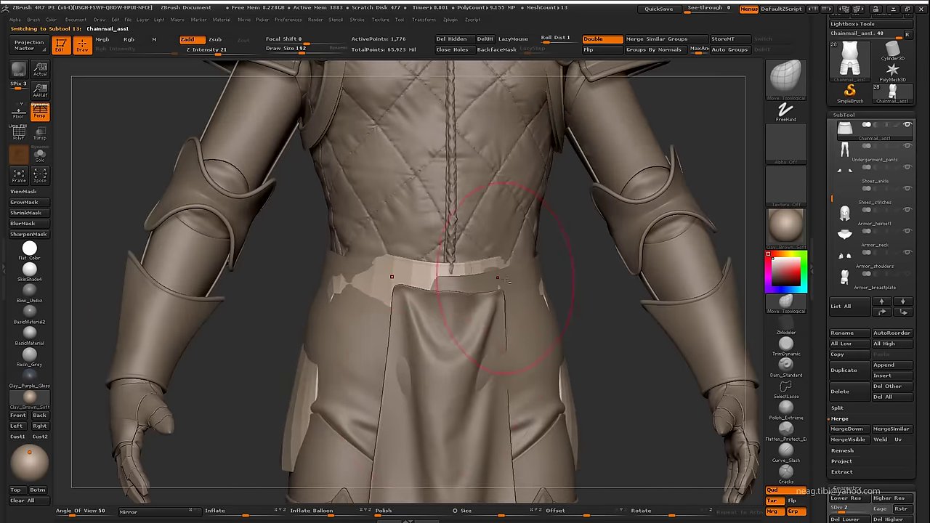
left_click(396, 323, "alt")
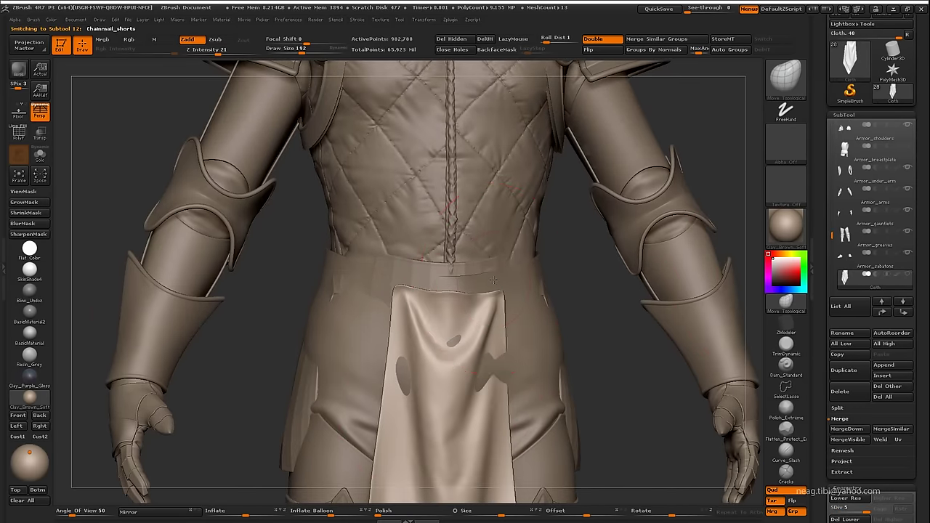
mouse_move(493, 280)
left_mouse_down()
mouse_move(547, 273)
mouse_move(503, 208)
mouse_move(490, 301)
left_mouse_up()
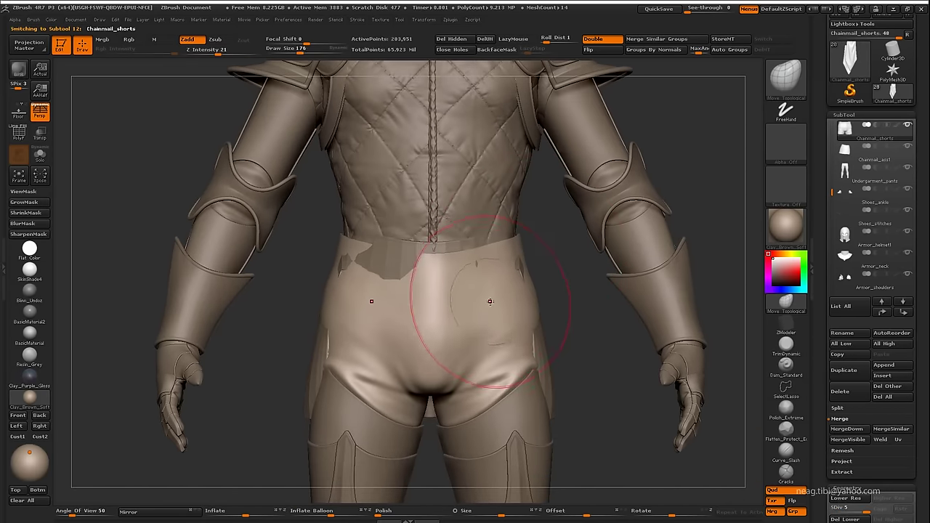
key("shift+d")
key("shift+d")
key("shift+d")
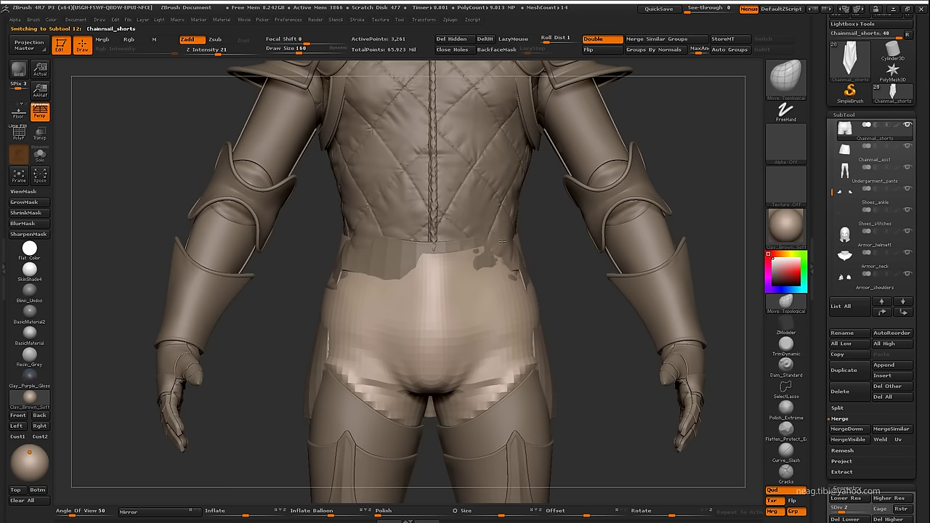
left_click_drag(449, 265, 468, 272)
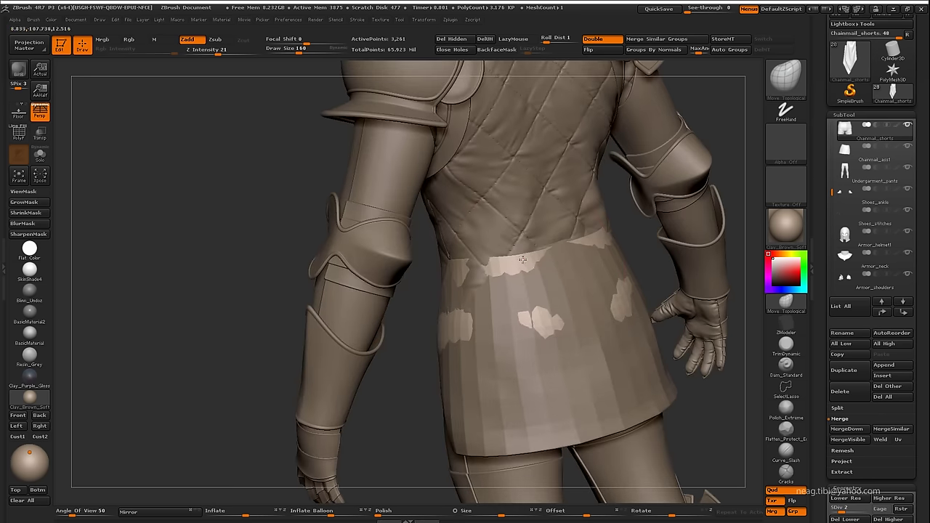
- Select Chainmail_ass1 and orbit around the hips to inspect the chainmail under the tassets
left_click(530, 284, "alt")
left_click_drag(529, 284, 448, 291)
mouse_move(400, 273)
left_mouse_down()
mouse_move(412, 433)
mouse_move(425, 443)
mouse_move(438, 426)
left_mouse_up()
left_click_drag(426, 367, 357, 261)
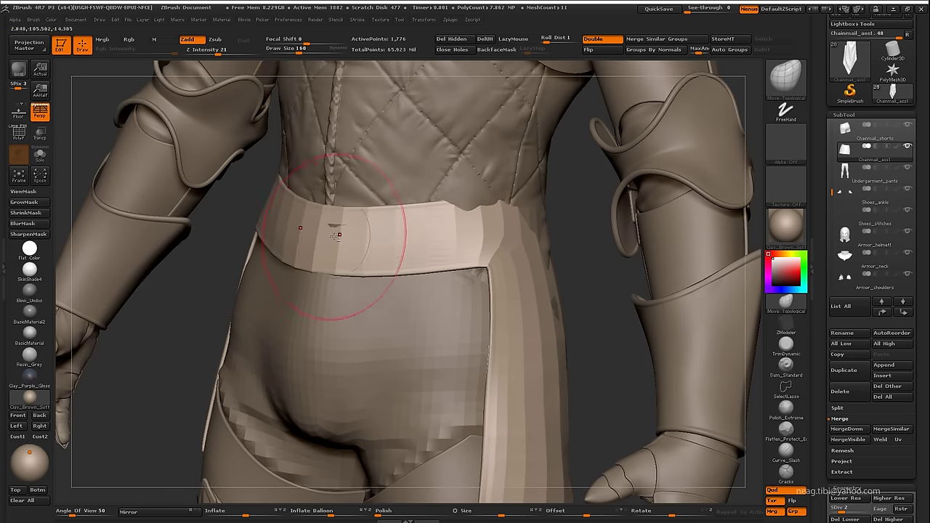
mouse_move(281, 229)
left_mouse_down()
mouse_move(383, 218)
mouse_move(467, 301)
mouse_move(420, 293)
mouse_move(424, 215)
left_mouse_up()
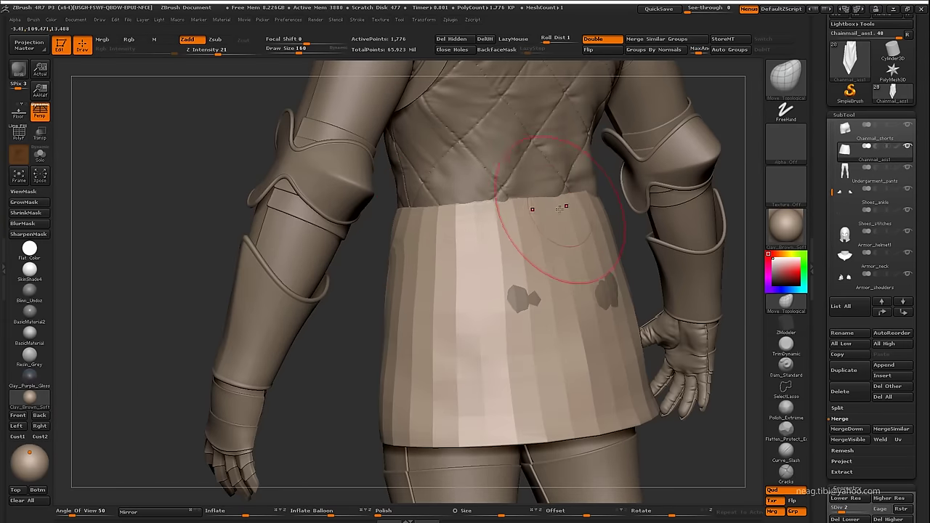
mouse_move(474, 219)
left_mouse_down()
mouse_move(638, 192)
mouse_move(447, 285)
mouse_move(575, 253)
mouse_move(367, 267)
mouse_move(329, 226)
mouse_move(433, 263)
mouse_move(282, 343)
left_mouse_up()
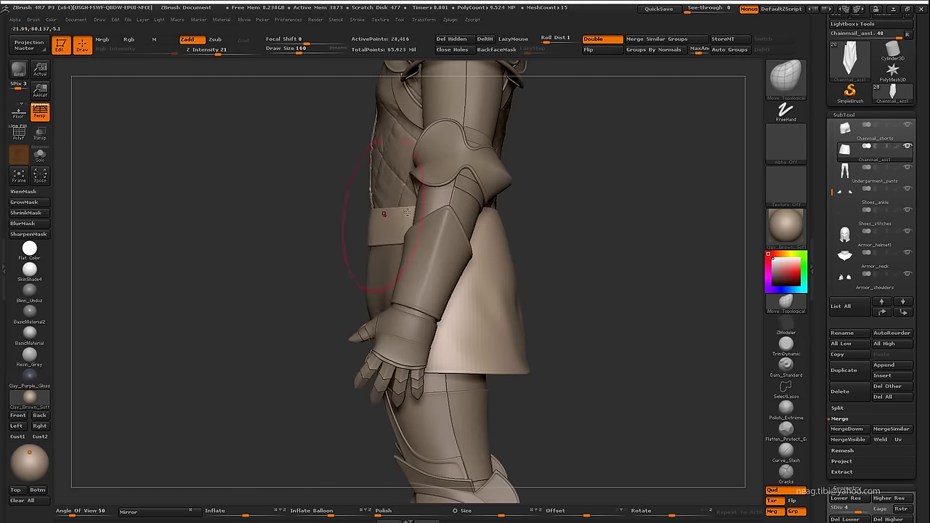
left_click(840, 306)
- Select Armor_breastplate and hide it briefly to check the chainmail underneath
left_click(584, 418)
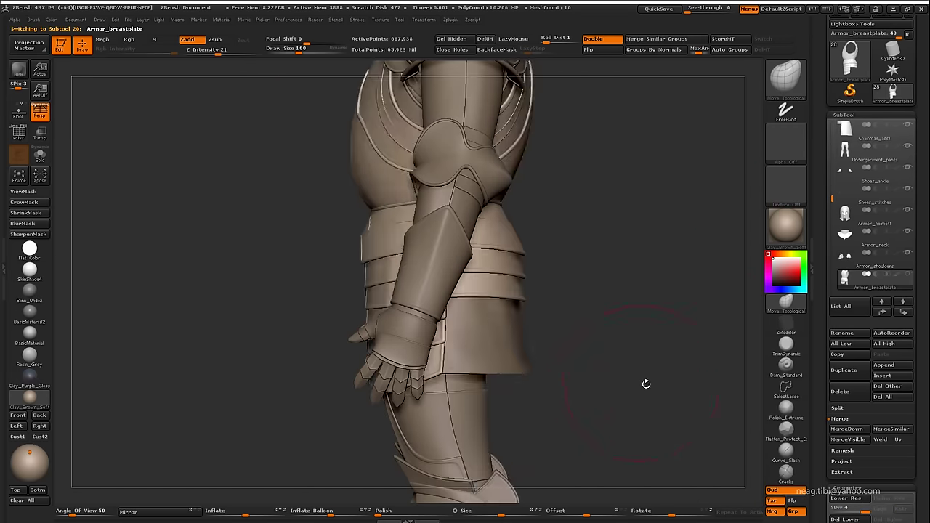
mouse_move(644, 384)
left_mouse_down()
mouse_move(683, 382)
mouse_move(538, 320)
mouse_move(421, 301)
left_mouse_up()
left_click(446, 263, "alt")
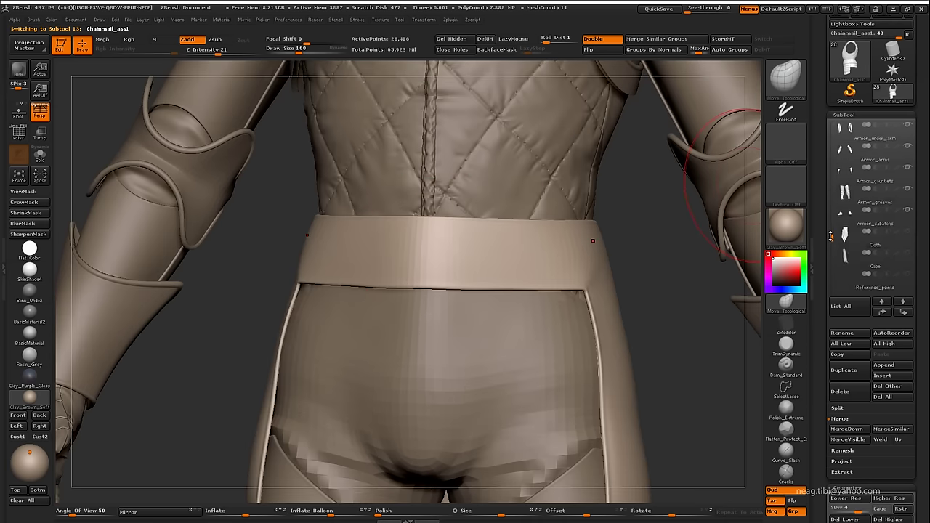
left_click(906, 234)
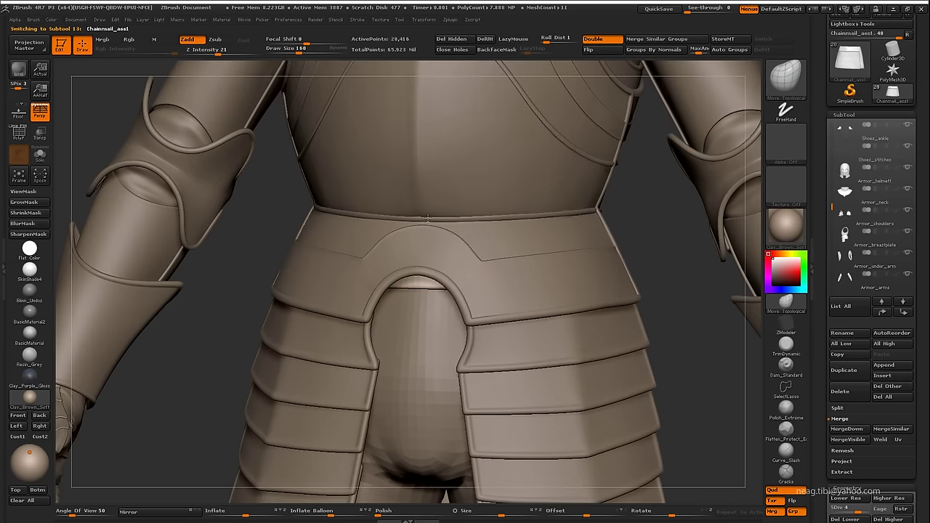
left_click_drag(440, 306, 520, 247)
- Step through Chainmail_shorts, Chainmail_ass1, Cloth and Armor_sabatons, then make Reference_points visible
left_click(429, 361, "alt")
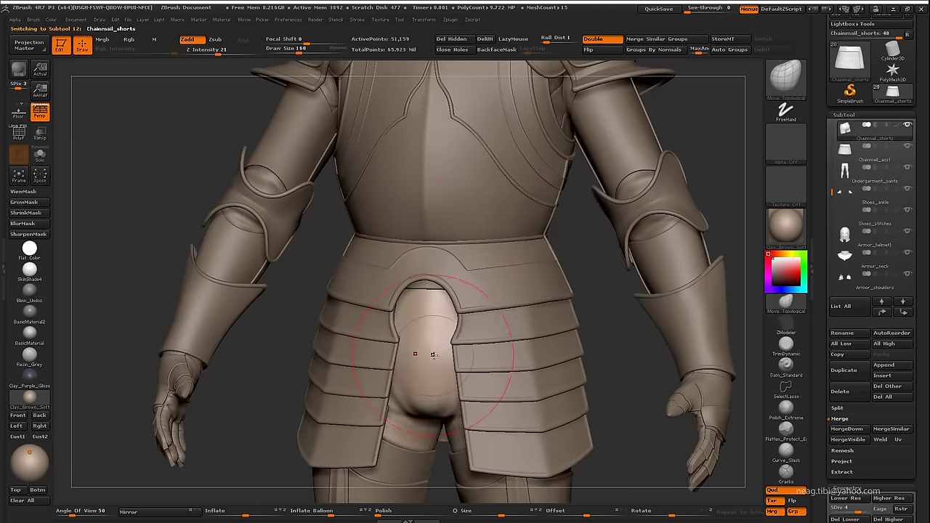
mouse_move(596, 167)
left_mouse_down()
mouse_move(673, 156)
mouse_move(624, 218)
left_mouse_up()
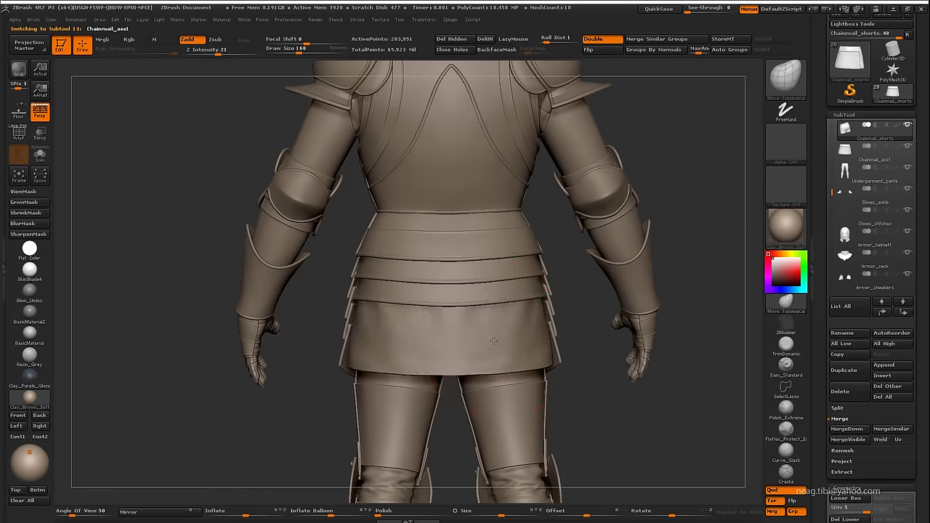
left_click(509, 342, "alt")
left_click(841, 306)
left_click(499, 461)
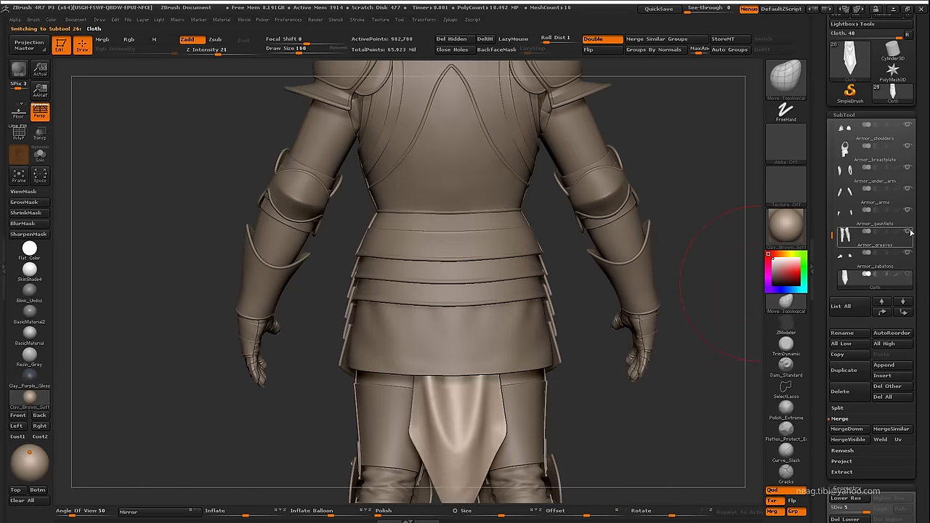
left_click(864, 260)
mouse_move(649, 450)
left_mouse_down()
mouse_move(685, 415)
mouse_move(666, 356)
mouse_move(682, 403)
mouse_move(639, 398)
left_mouse_up()
scroll(872, 218, "down", 3)
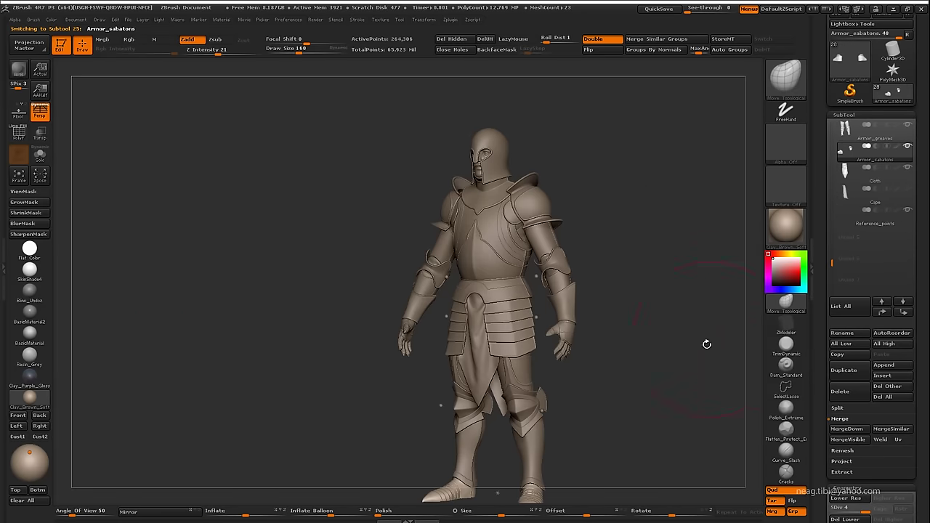
left_click(907, 212)
- Close in on the shoulder pads with the polygon wireframe and polygroup colours shown
mouse_move(719, 327)
left_mouse_down()
mouse_move(671, 320)
mouse_move(467, 218)
mouse_move(575, 199)
left_mouse_up()
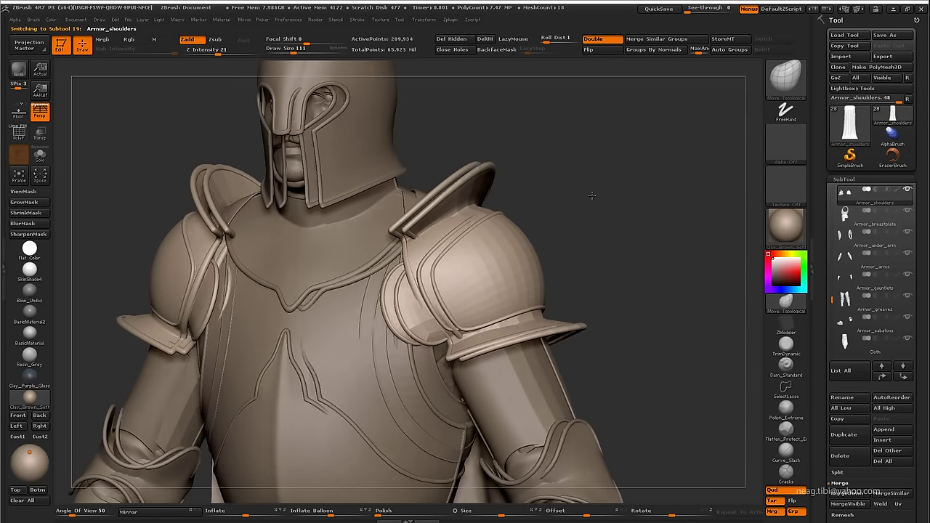
left_click_drag(488, 312, 492, 296, "alt")
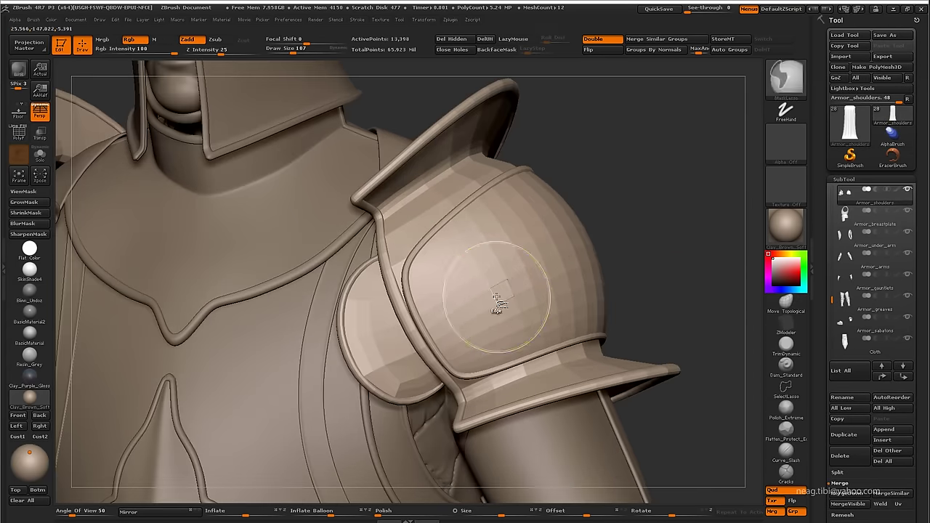
key("shift+f")
mouse_move(605, 166)
left_mouse_down()
mouse_move(347, 409)
mouse_move(359, 421)
mouse_move(332, 425)
mouse_move(328, 263)
left_mouse_up()
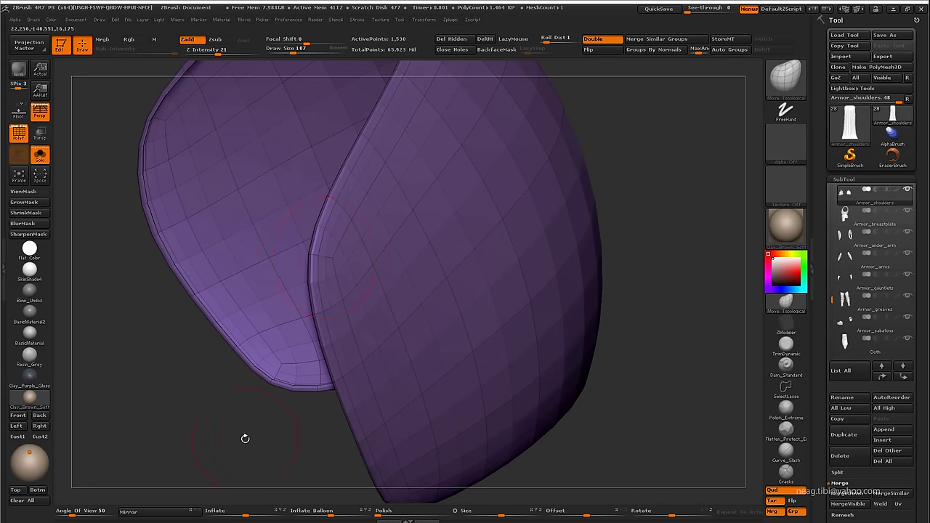
left_click_drag(245, 438, 309, 316, "alt")
left_click_drag(296, 356, 274, 329, "alt")
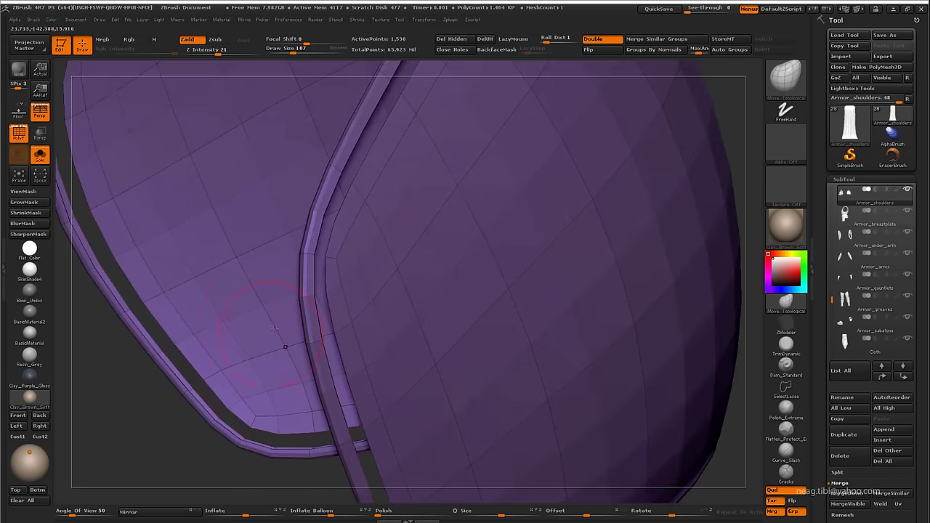
key("f")
left_click_drag(395, 218, 485, 174)
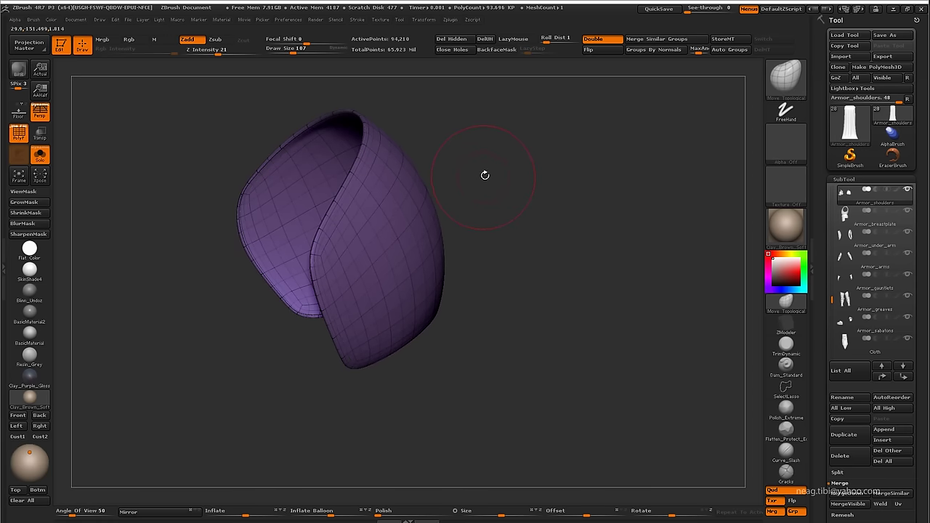
- Isolate the purple shell polygroup, mask it, clear the mask, and unhide the rest
left_click(371, 305, "alt")
left_click_drag(305, 378, 291, 438, "alt")
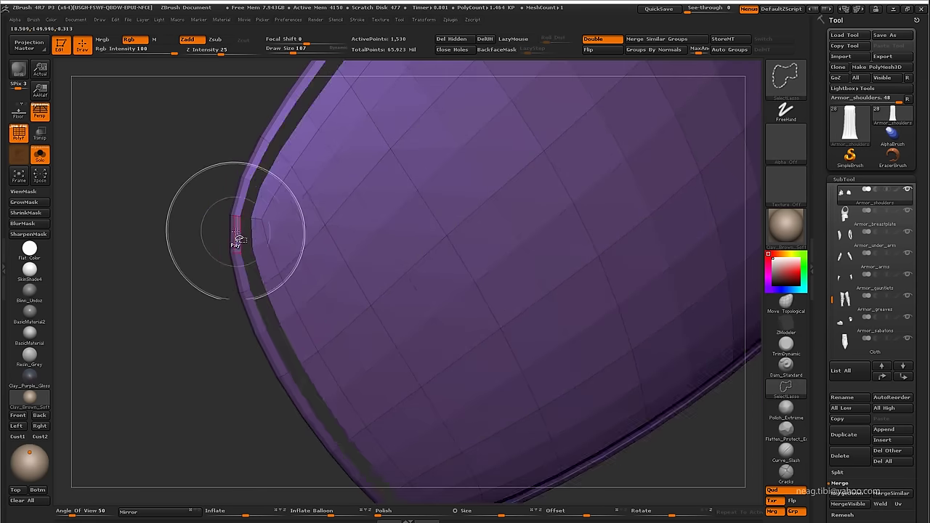
key("f")
left_click(189, 300, "ctrl")
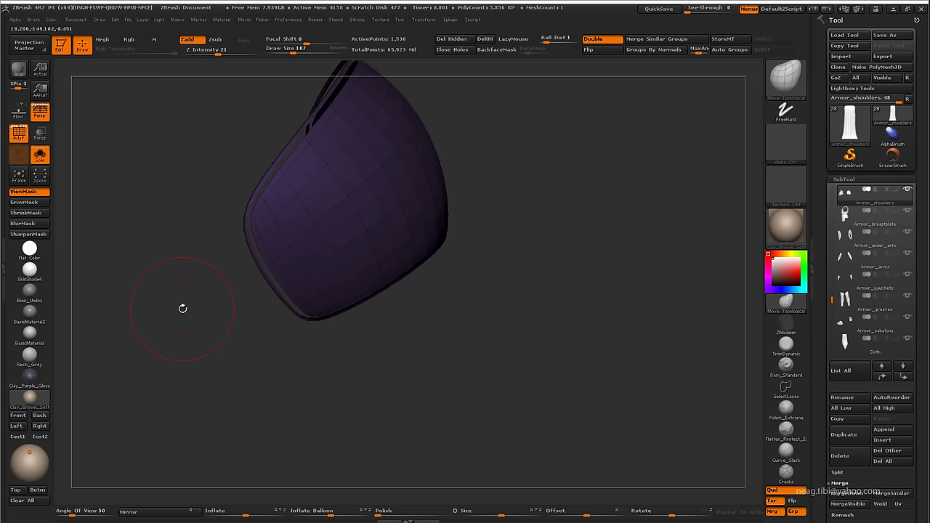
left_click(180, 313, "ctrl")
left_click(185, 319, "ctrl+shift")
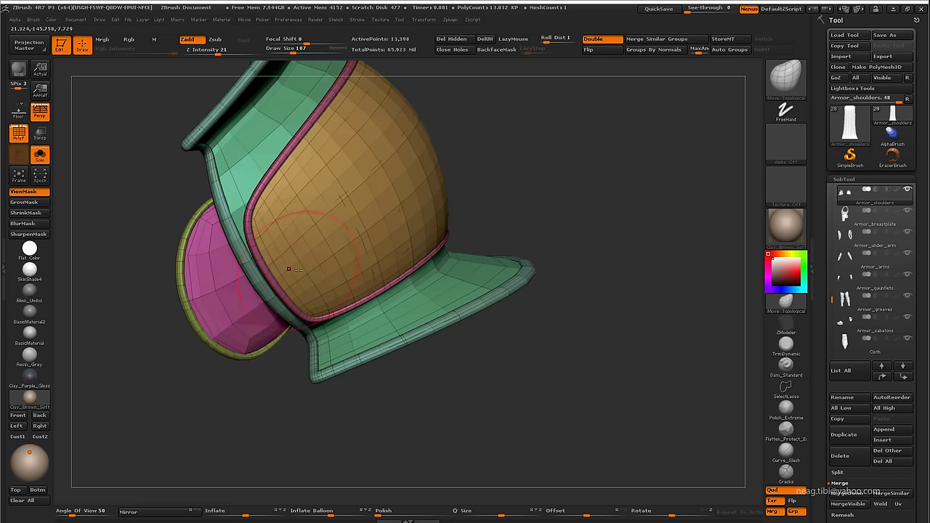
- Turn the wireframe and polygroup colouring back off on the shoulder armour
mouse_move(247, 382)
left_mouse_down()
mouse_move(301, 394)
mouse_move(295, 375)
mouse_move(322, 376)
mouse_move(377, 403)
mouse_move(394, 440)
mouse_move(425, 346)
mouse_move(349, 386)
mouse_move(363, 390)
mouse_move(370, 326)
mouse_move(367, 360)
mouse_move(335, 334)
mouse_move(268, 327)
left_mouse_up()
key("shift+f")
key("space")
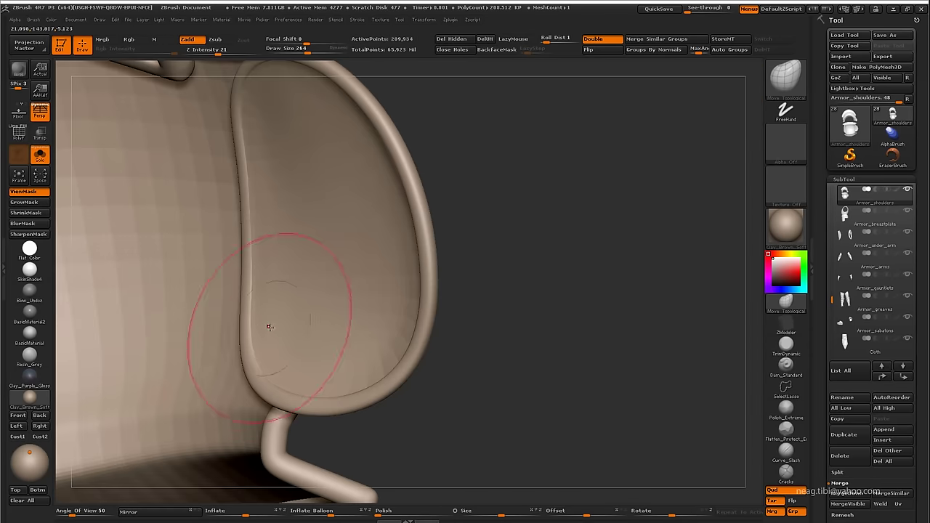
- Isolate the oval shoulder plates and inspect their rounded rims from several angles
left_click_drag(267, 256, 268, 284)
mouse_move(266, 183)
left_mouse_down()
mouse_move(273, 141)
mouse_move(427, 146)
mouse_move(220, 288)
mouse_move(215, 324)
mouse_move(311, 274)
mouse_move(288, 280)
mouse_move(339, 291)
mouse_move(337, 276)
left_mouse_up()
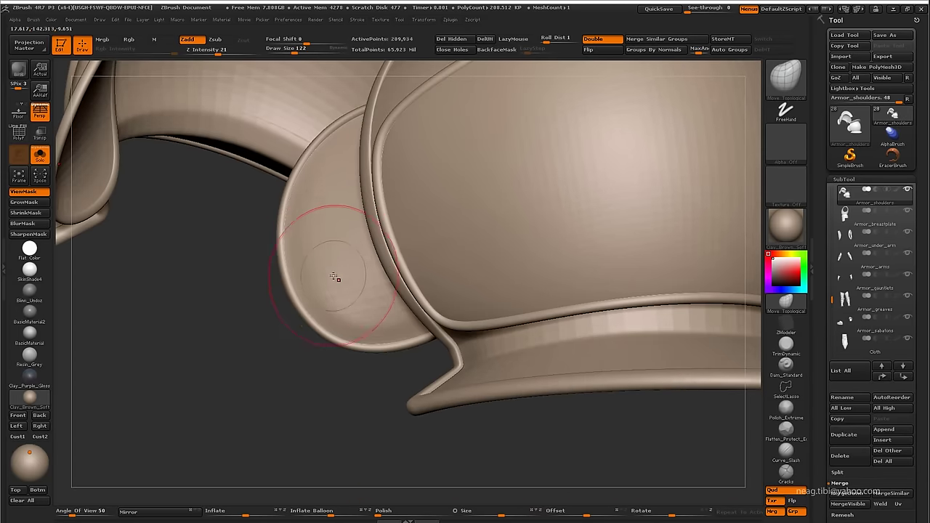
left_click(339, 319, "ctrl+shift")
left_click_drag(339, 319, 341, 277)
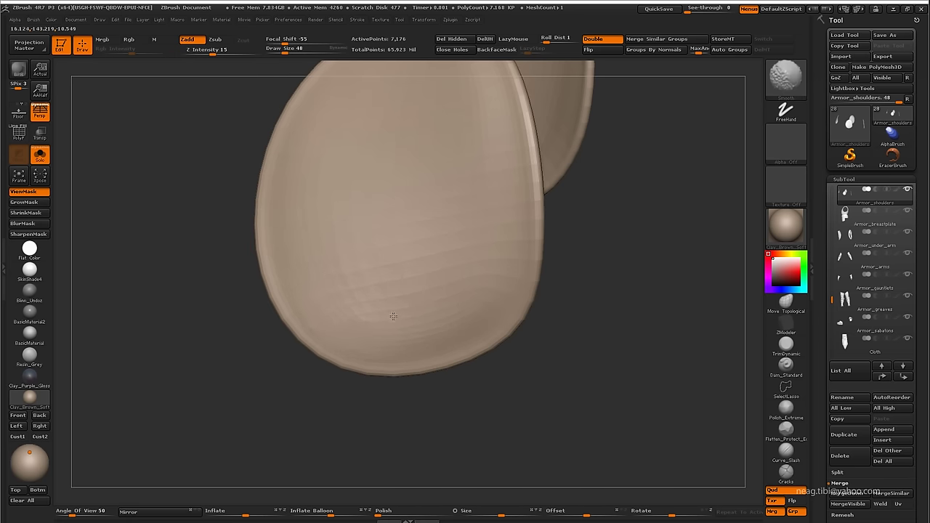
left_click_drag(459, 244, 459, 223)
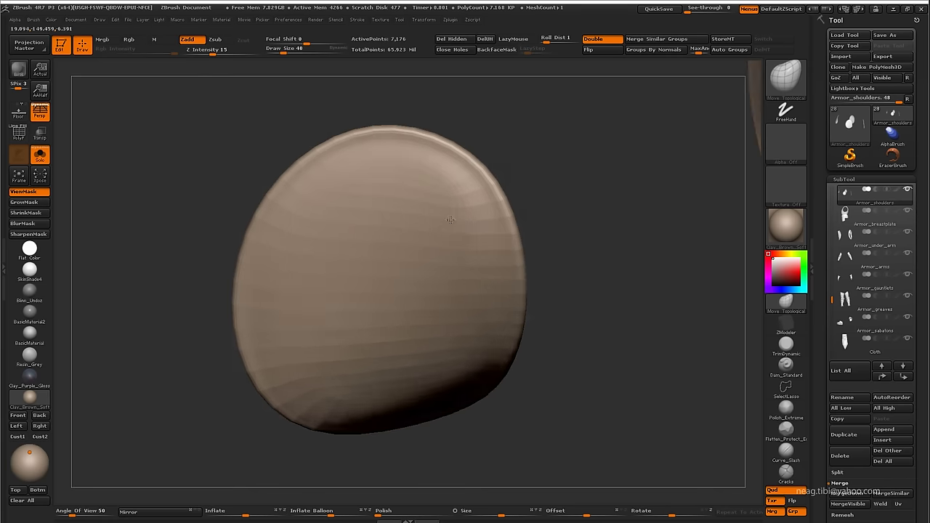
mouse_move(331, 188)
left_mouse_down()
mouse_move(348, 327)
mouse_move(404, 360)
mouse_move(371, 308)
left_mouse_up()
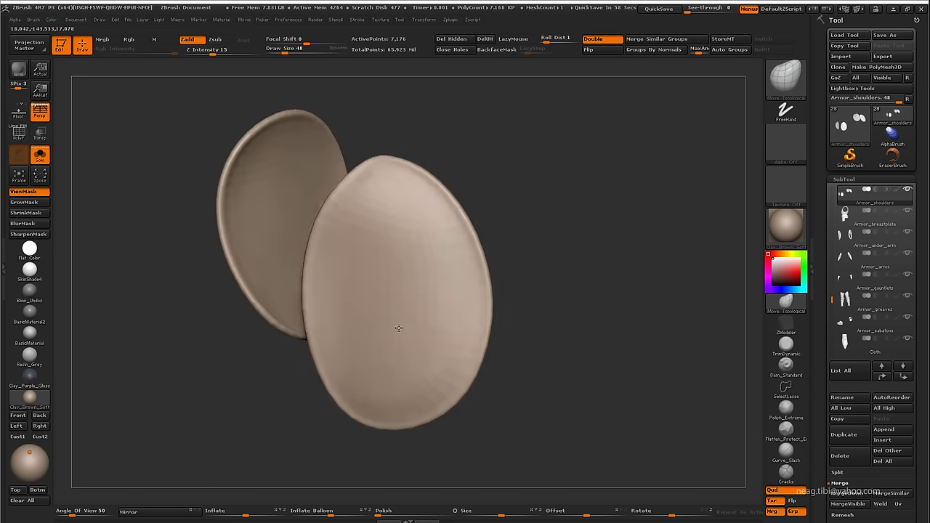
mouse_move(421, 216)
left_mouse_down()
mouse_move(435, 338)
mouse_move(402, 364)
mouse_move(374, 370)
mouse_move(395, 307)
mouse_move(467, 353)
mouse_move(419, 334)
mouse_move(341, 336)
mouse_move(382, 303)
mouse_move(349, 334)
mouse_move(326, 280)
mouse_move(359, 270)
mouse_move(398, 370)
mouse_move(411, 328)
left_mouse_up()
- Drop to a low subdivision, isolate the plate with its trim, then unhide and step back up
key("shift+d")
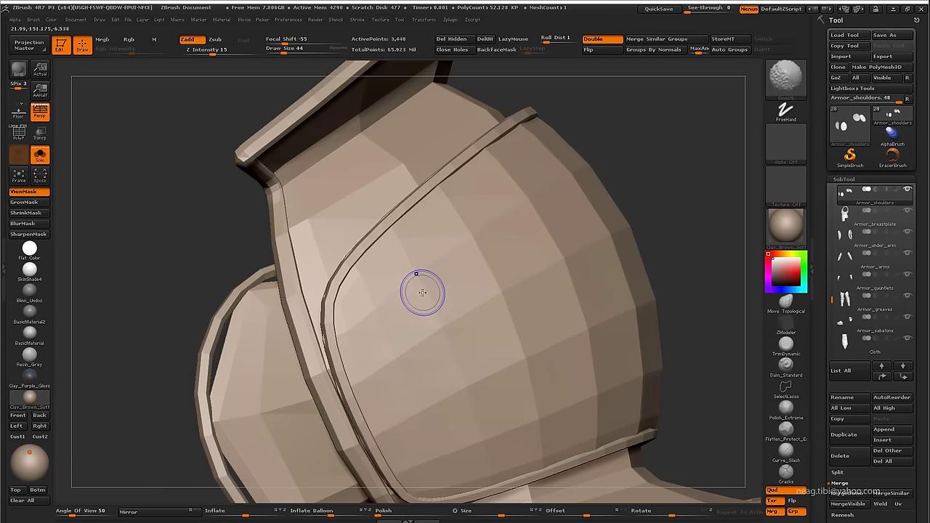
left_click(358, 273, "ctrl+shift")
left_click(294, 207, "ctrl+shift")
key("f")
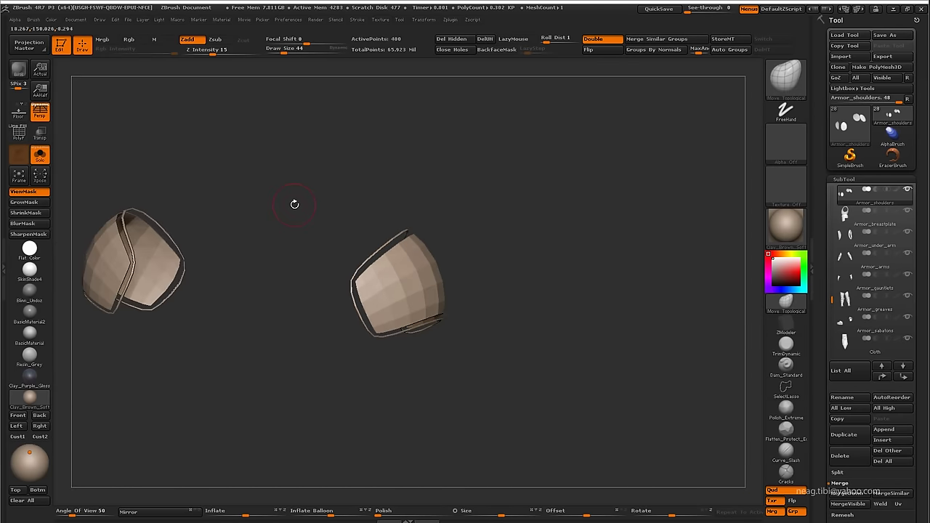
key("d")
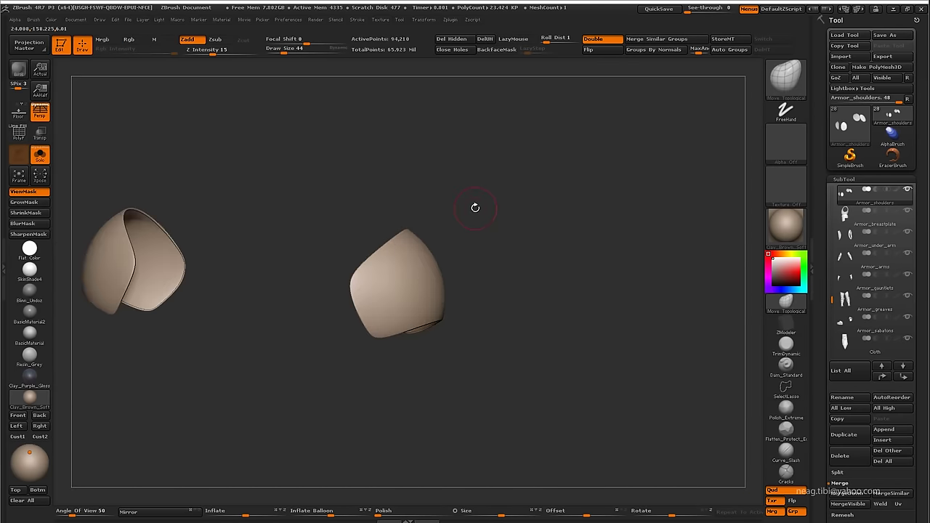
- Show polygroups on the right shoulder plate and merge its small strips into the trim group
left_click(425, 251, "ctrl+shift")
key("f")
key("shift+f")
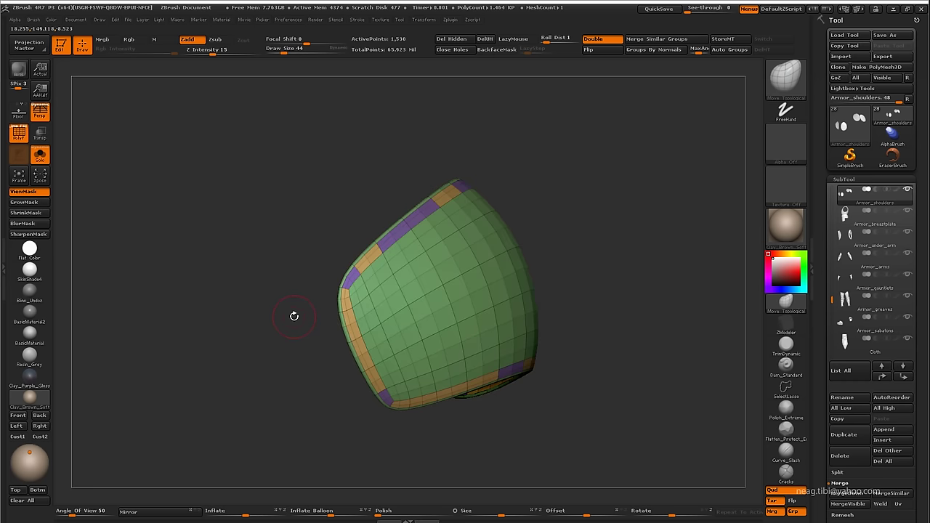
left_click_drag(293, 307, 337, 295, "alt")
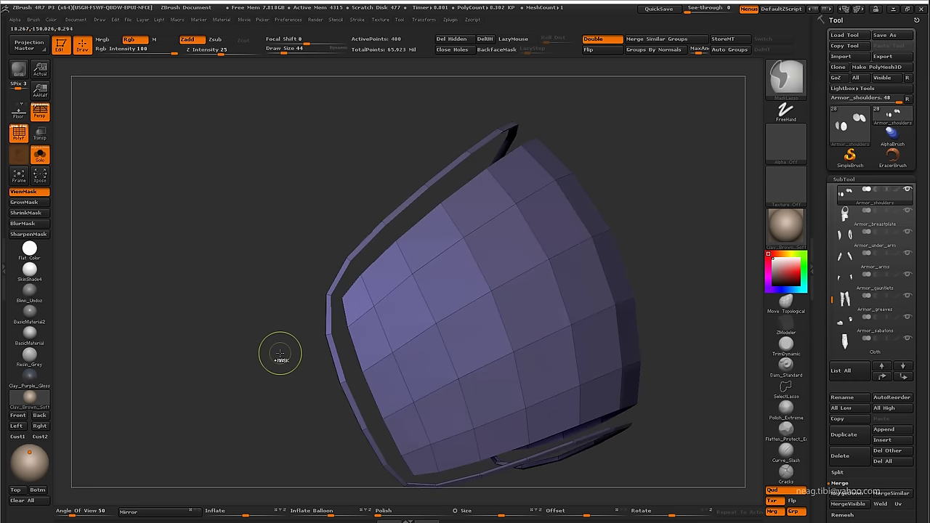
left_click(280, 353, "ctrl+shift")
left_click(634, 36)
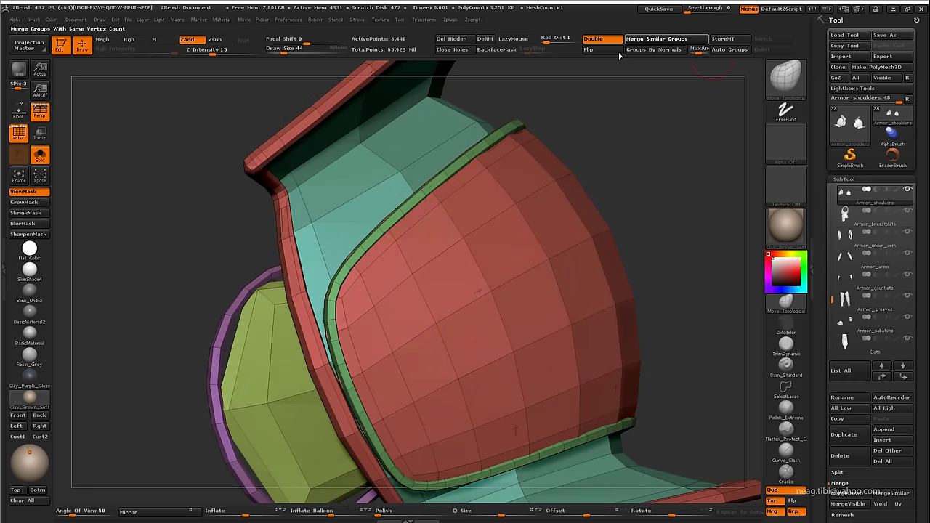
- Isolate the plate alone, restore all parts, and reframe the shoulder piece closely
left_click(390, 231, "ctrl+shift")
key("shift+f")
key("ctrl+z")
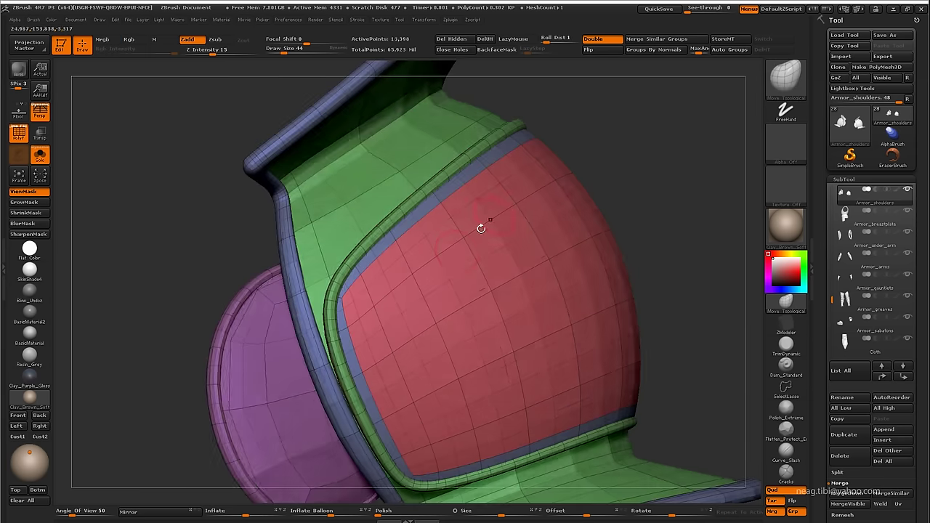
key("w")
key("b")
key("m")
key("t")
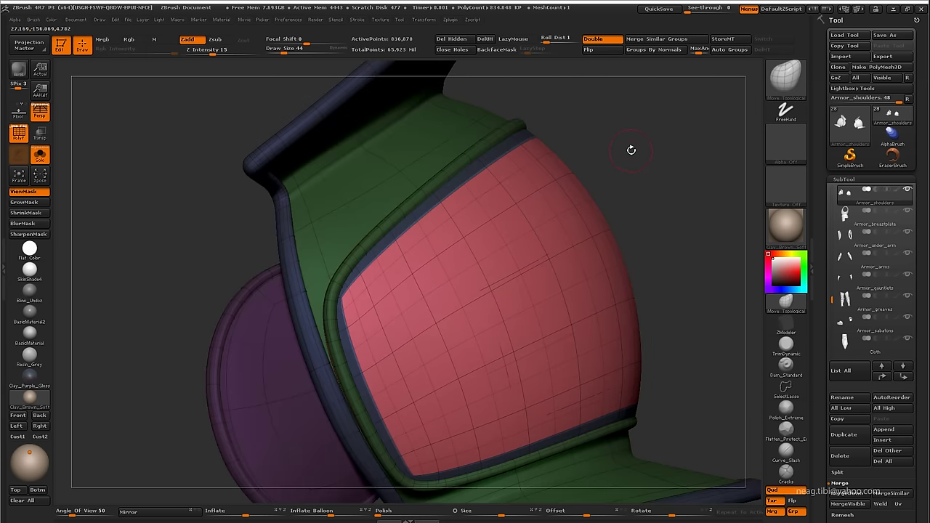
key("shift+f")
key("f")
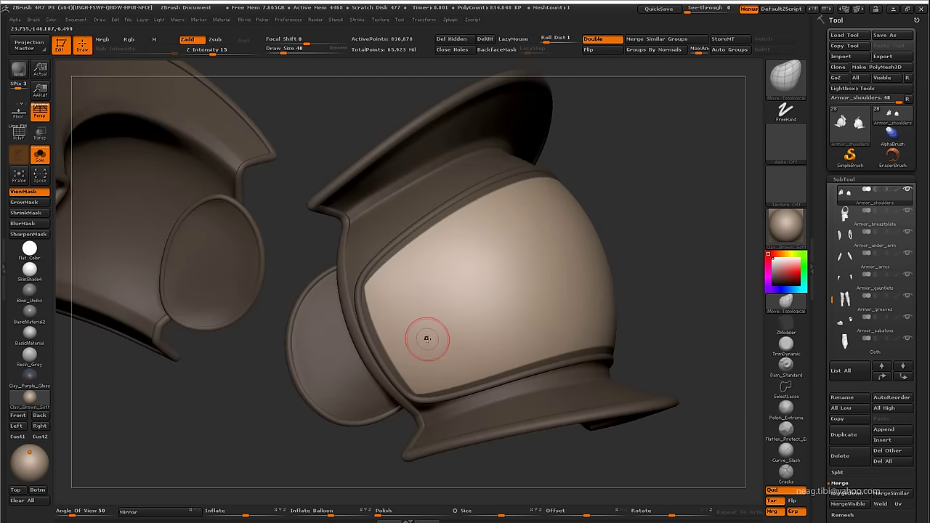
right_click_drag(427, 338, 263, 63, "ctrl")
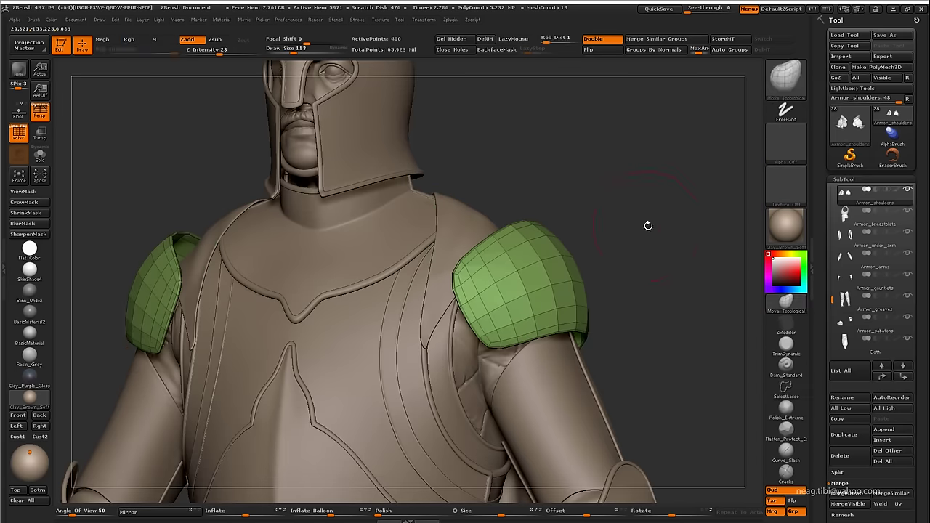
- Split the shoulder armour with Groups Split and delete the original shoulder subtool
left_click(648, 226, "ctrl+shift")
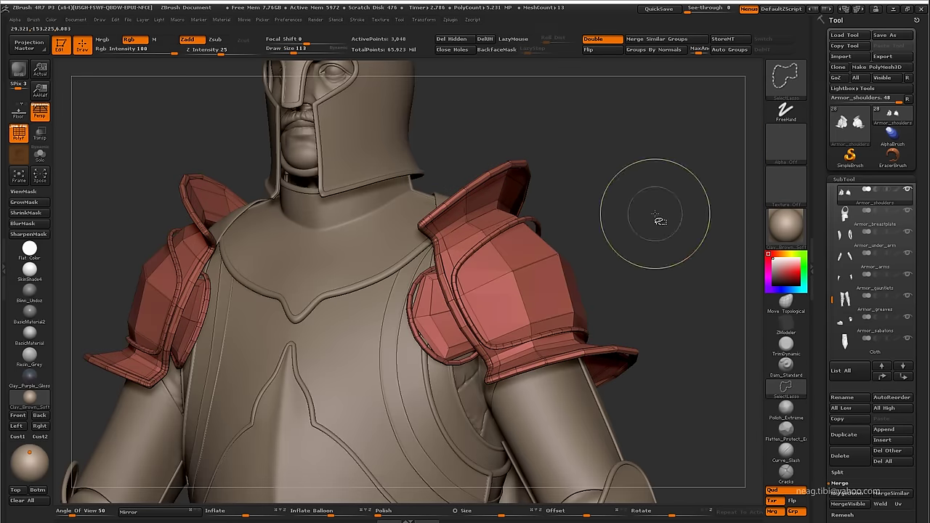
left_click(842, 482)
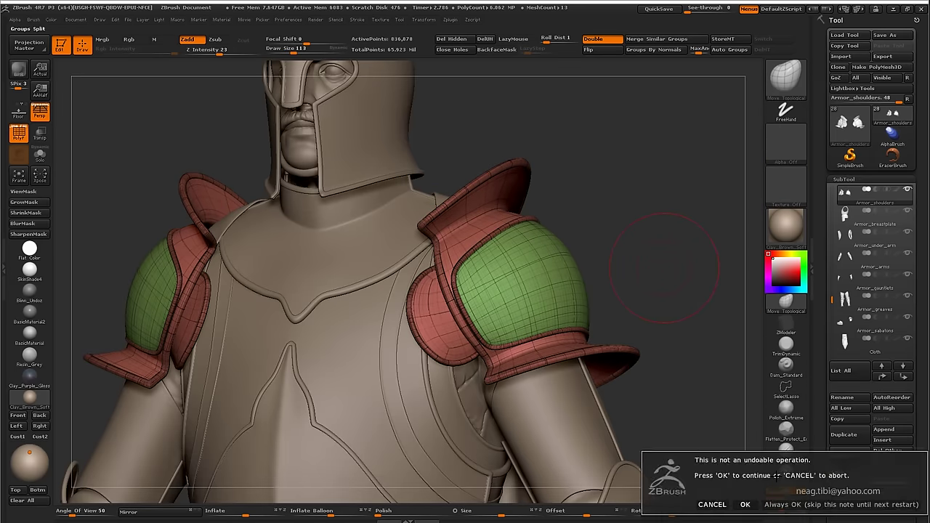
key("Return")
left_click(846, 218)
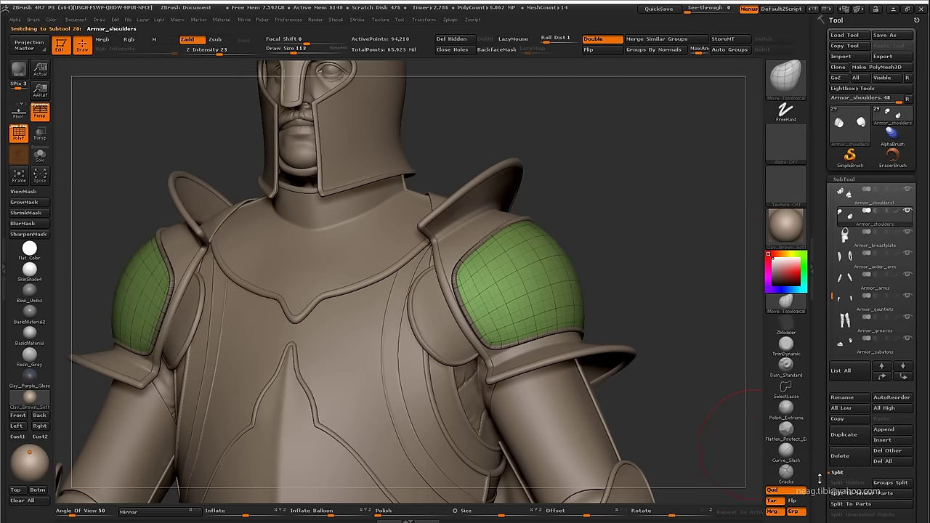
left_click(839, 456)
left_click(746, 486)
key("shift+f")
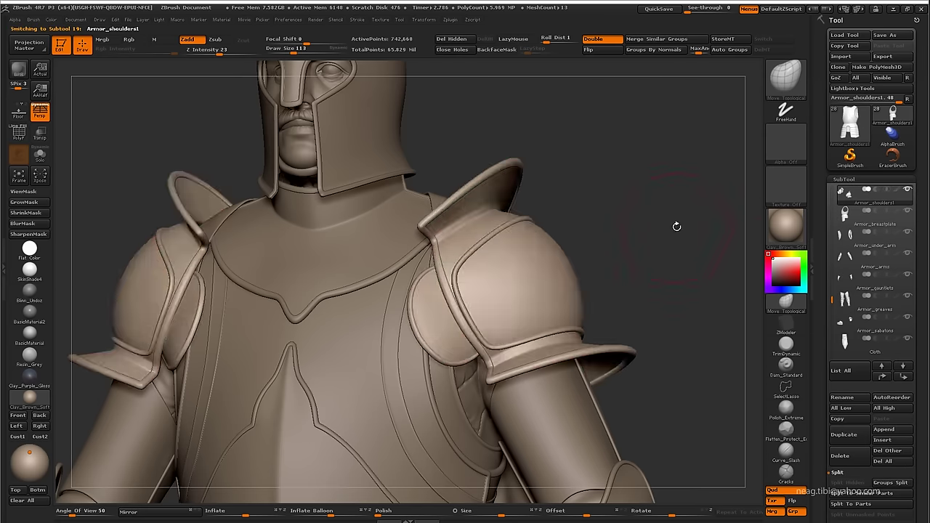
- Solo the shoulder armour and show polygroup colours on the right shoulder plate
left_click_drag(675, 224, 625, 240)
key("ctrl+shift+s")
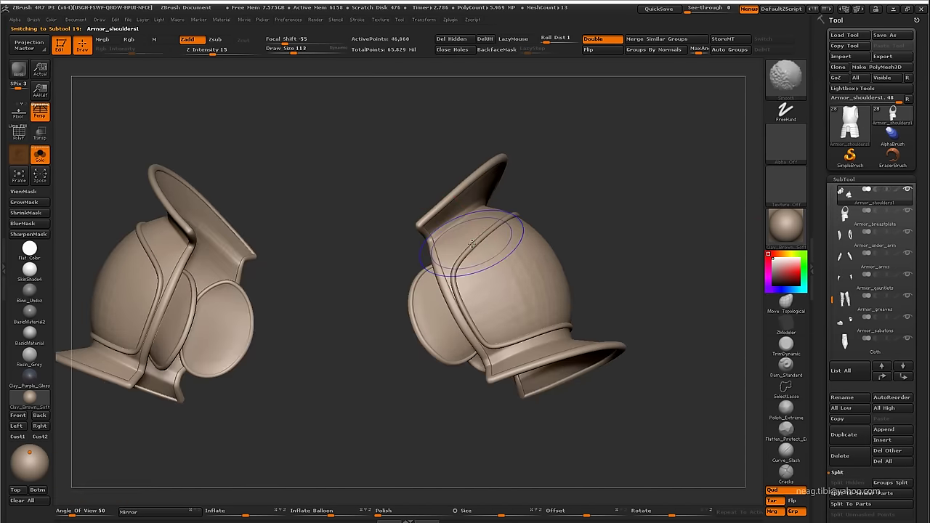
key("shift+f")
left_click_drag(472, 243, 620, 254, "alt")
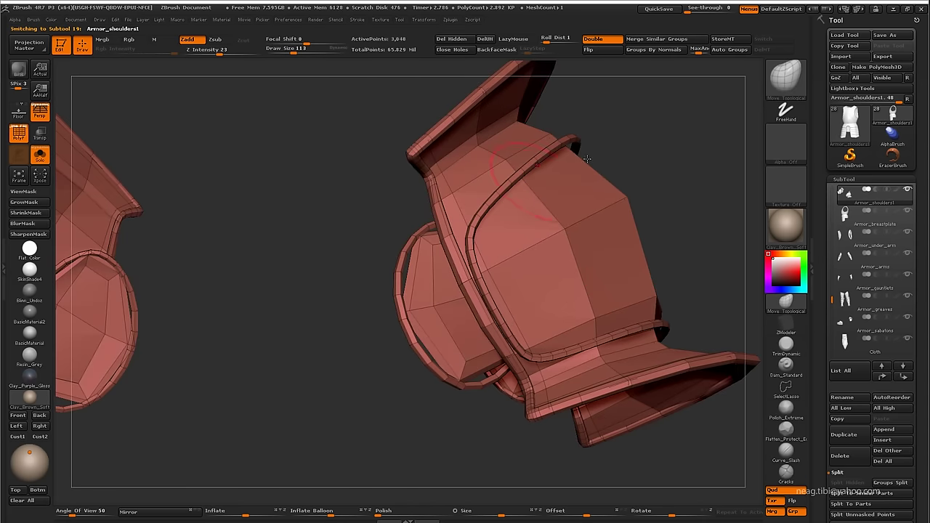
key("shift+f")
key("ctrl+shift")
- Isolate the magenta trim loop and lasso-hide sections to cut it to a short strip
left_click(497, 195, "ctrl+shift")
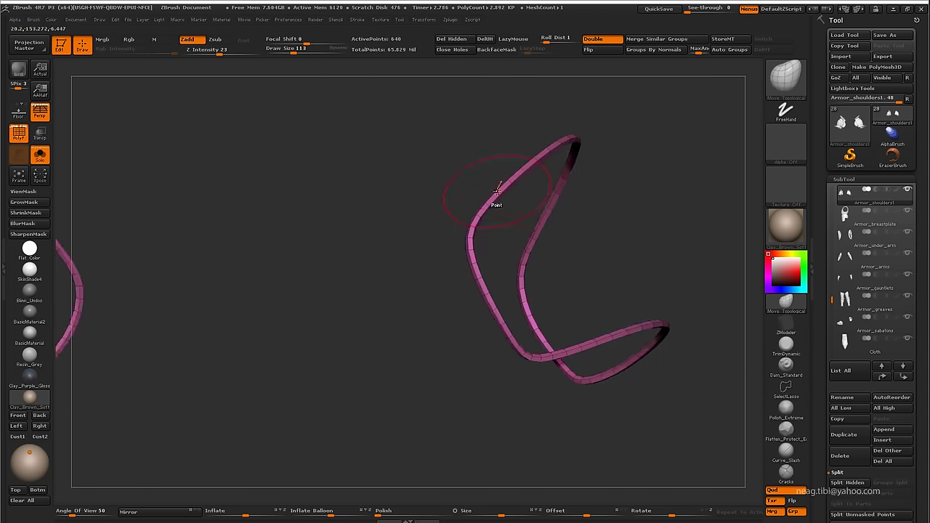
left_click_drag(492, 202, 429, 254)
left_click_drag(358, 321, 411, 281)
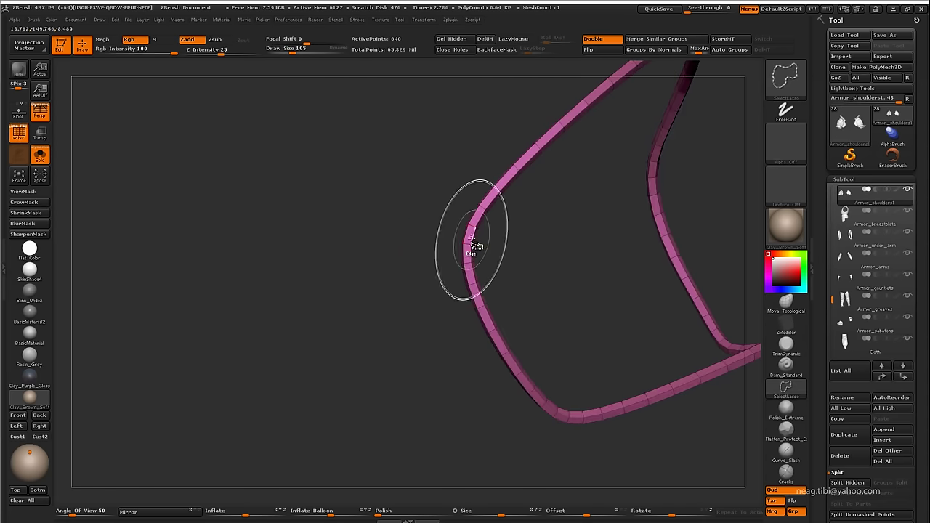
left_click_drag(510, 280, 473, 274)
left_click_drag(481, 356, 429, 266)
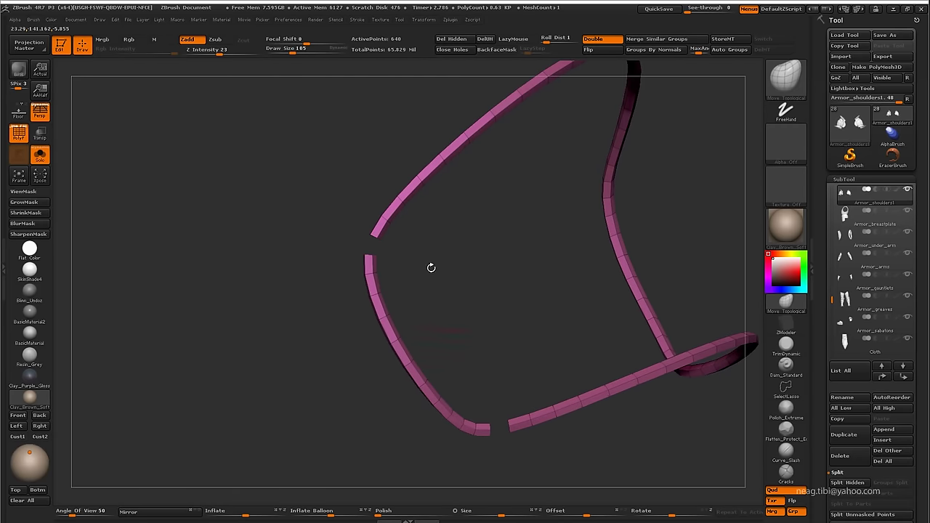
left_click_drag(385, 237, 407, 266)
left_click_drag(349, 236, 415, 456, "ctrl+alt+shift")
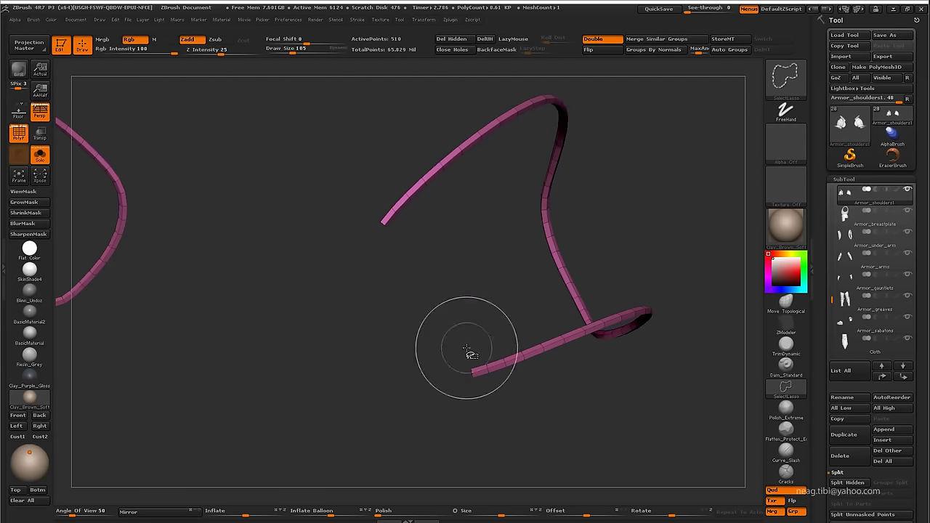
mouse_move(469, 353)
left_mouse_down()
mouse_move(458, 279)
mouse_move(486, 394)
left_mouse_up()
key("ctrl+shift+s")
left_click_drag(490, 421, 512, 396, "ctrl+shift")
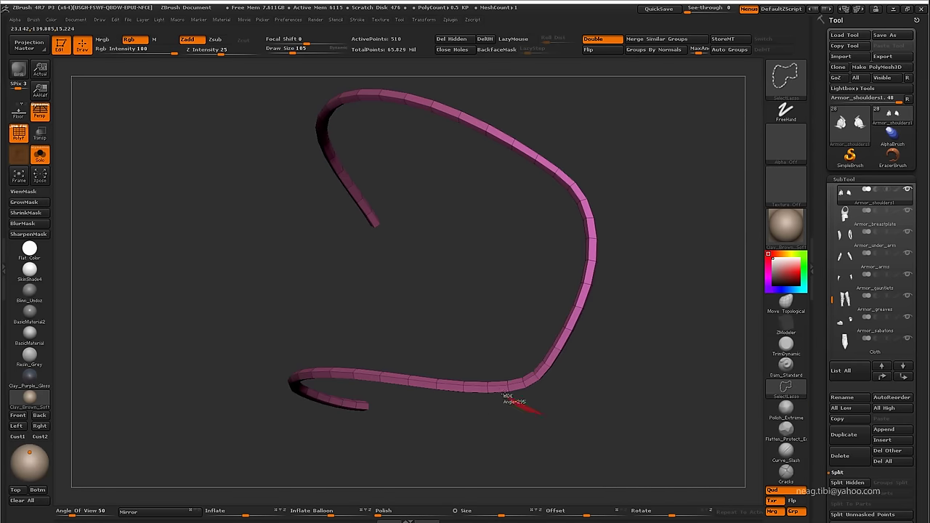
left_click_drag(592, 405, 612, 159, "ctrl+shift")
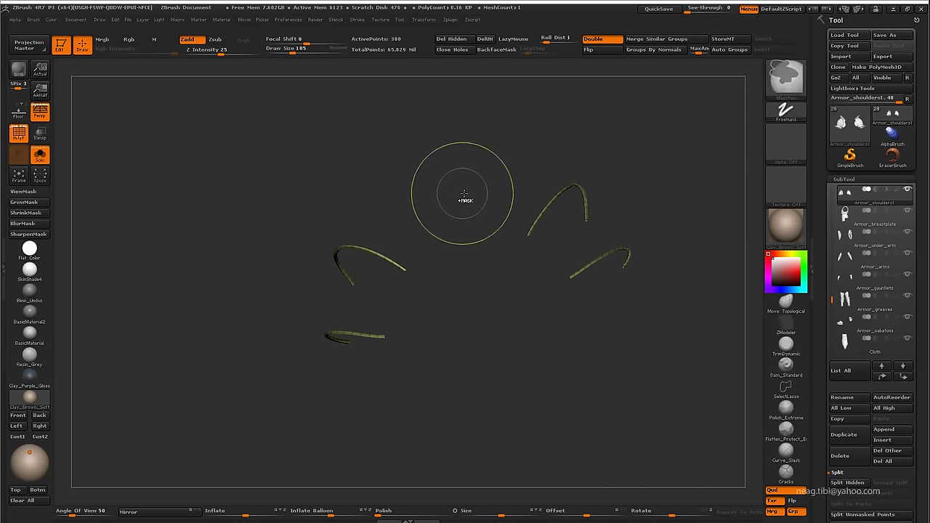
mouse_move(257, 245)
left_mouse_down()
mouse_move(583, 255)
mouse_move(571, 268)
left_mouse_up()
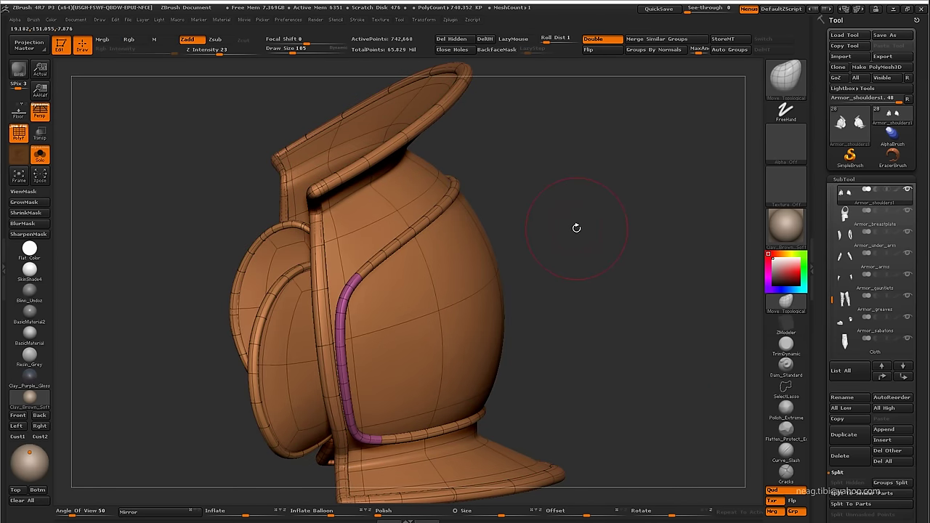
- Split the shoulder piece by polygroup again and delete the leftover piece
left_click_drag(591, 266, 615, 223)
left_click(887, 485)
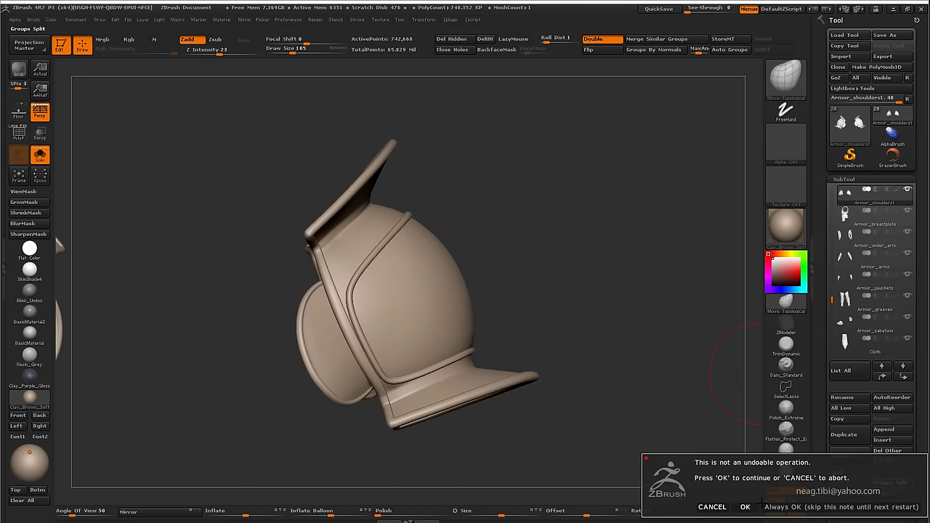
left_click(757, 499)
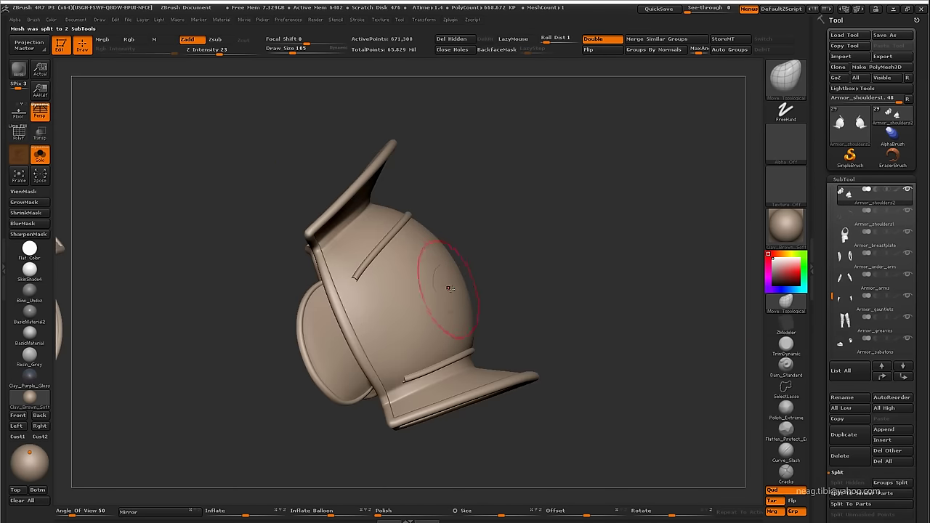
left_click(838, 472)
left_click(839, 456)
left_click(742, 473)
left_click_drag(588, 223, 600, 185)
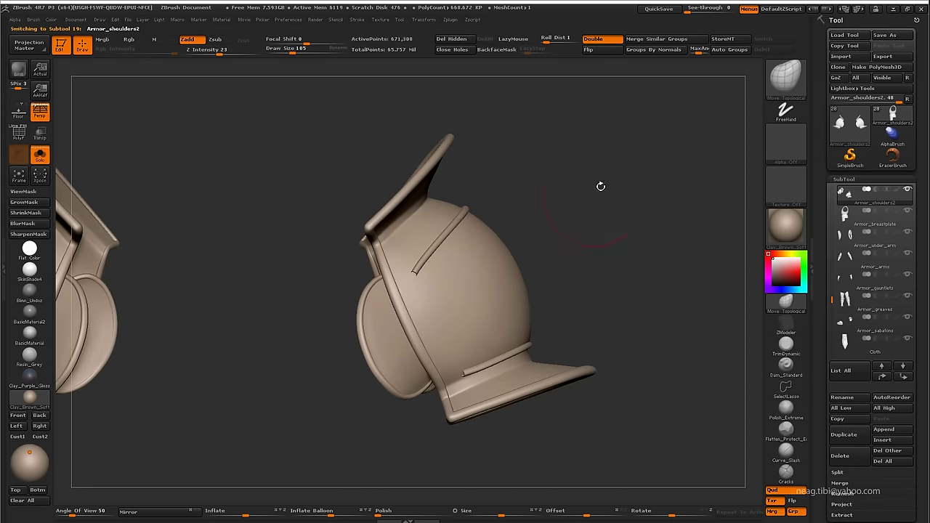
- Isolate the tube polygroup, unhide all, mask everything but the tubes, and turn off PolyF
key("w")
left_click(432, 249, "ctrl")
key("q")
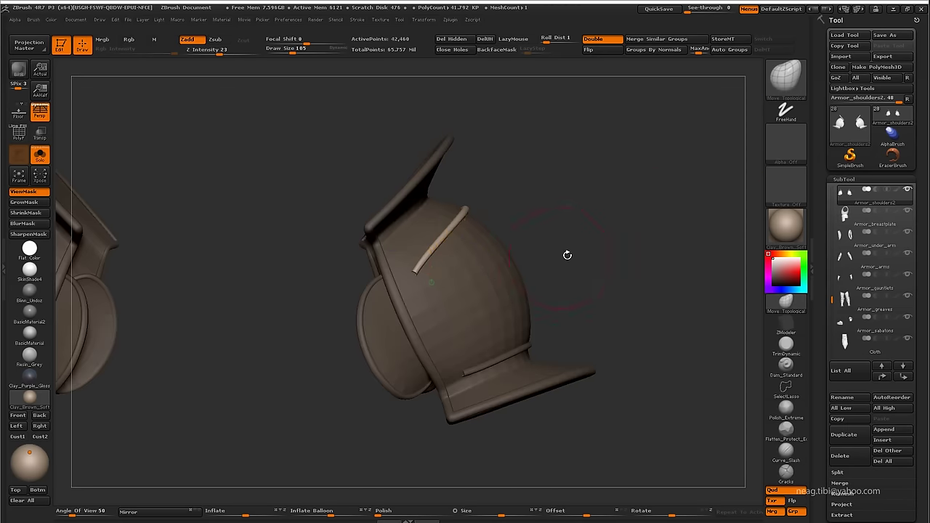
left_click_drag(566, 254, 612, 215, "ctrl")
key("shift+f")
left_click(479, 246, "ctrl+shift")
left_click(483, 252, "ctrl+shift")
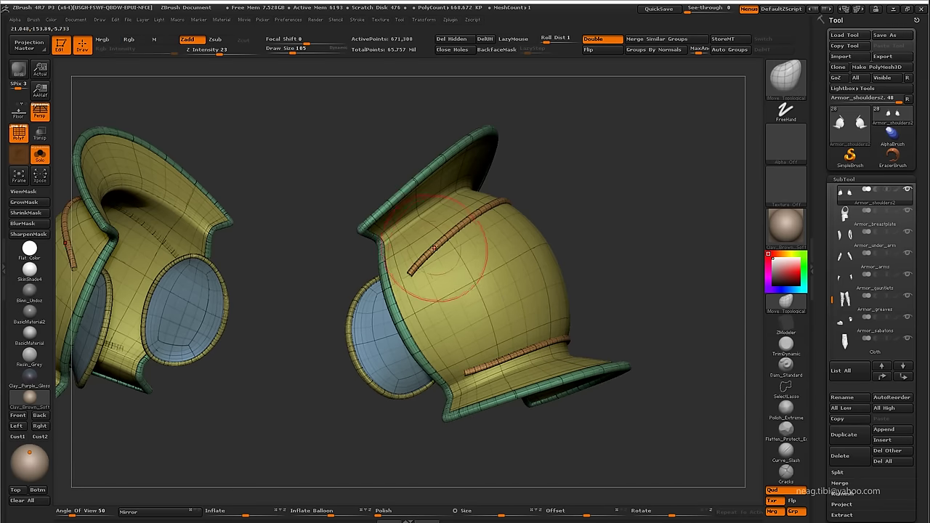
left_click(507, 190, "ctrl")
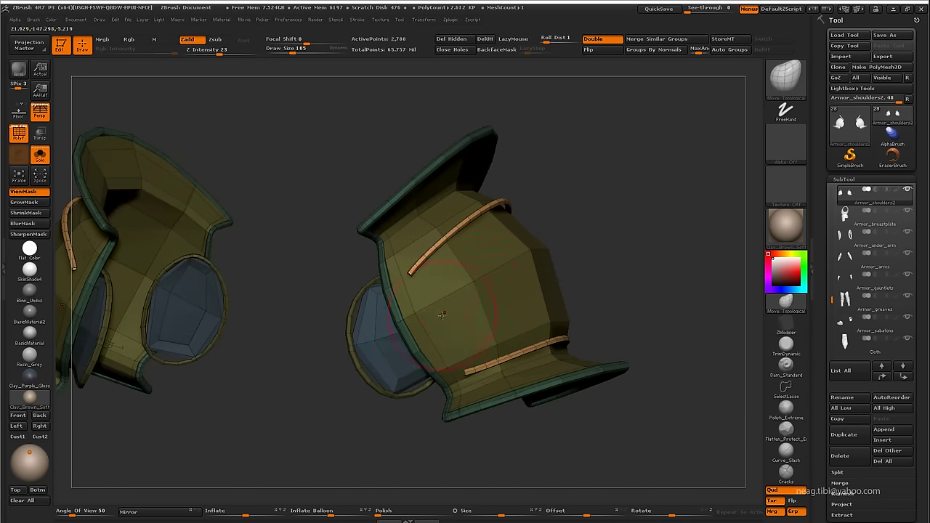
key("shift+f")
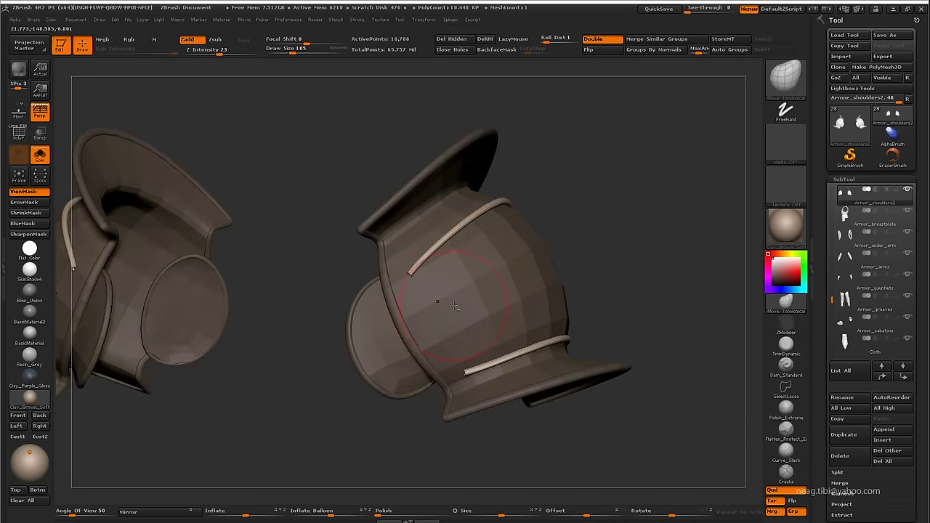
mouse_move(453, 306)
left_mouse_down()
mouse_move(476, 289)
mouse_move(561, 280)
mouse_move(513, 311)
mouse_move(475, 275)
mouse_move(394, 307)
mouse_move(400, 398)
left_mouse_up()
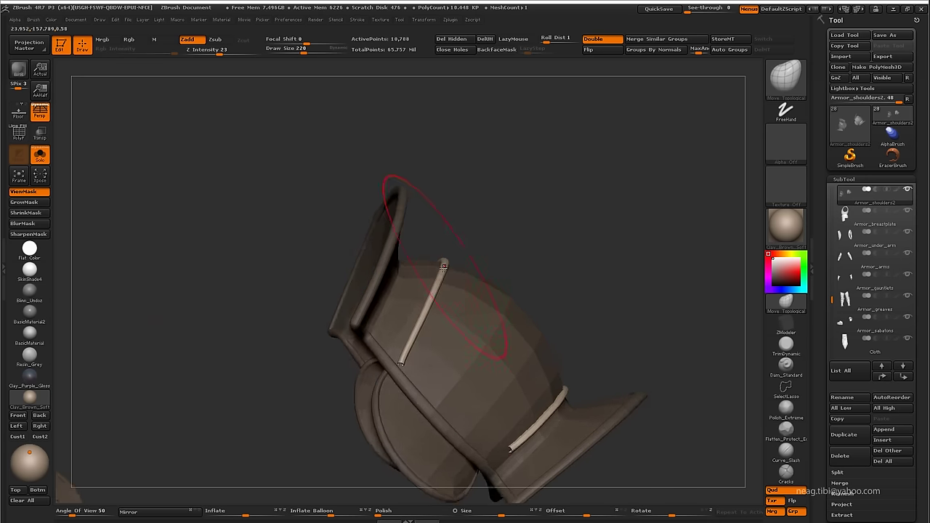
- Sculpt the armour strap with the Inflat brush at Z Intensity 10 and size 89
mouse_move(347, 365)
left_mouse_down()
mouse_move(395, 312)
mouse_move(432, 323)
left_mouse_up()
left_click_drag(448, 290, 427, 219)
key("b")
key("i")
key("n")
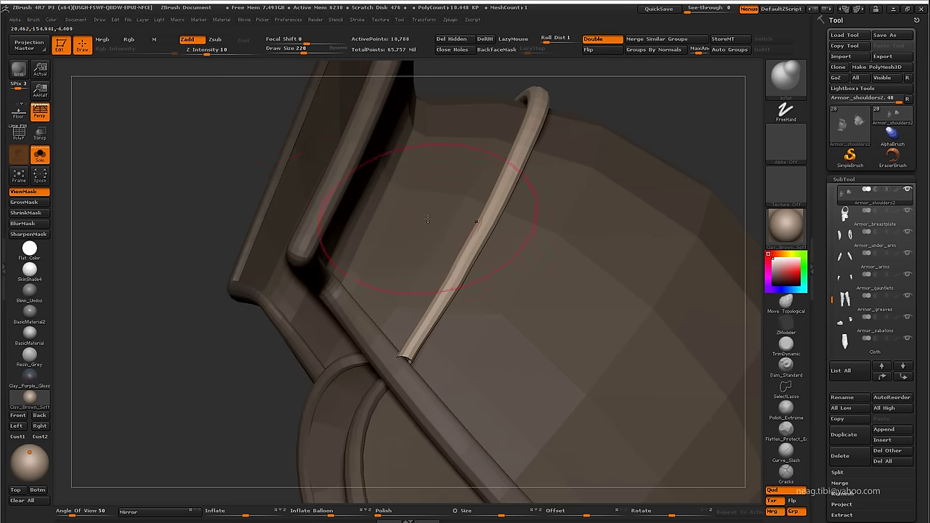
key("space")
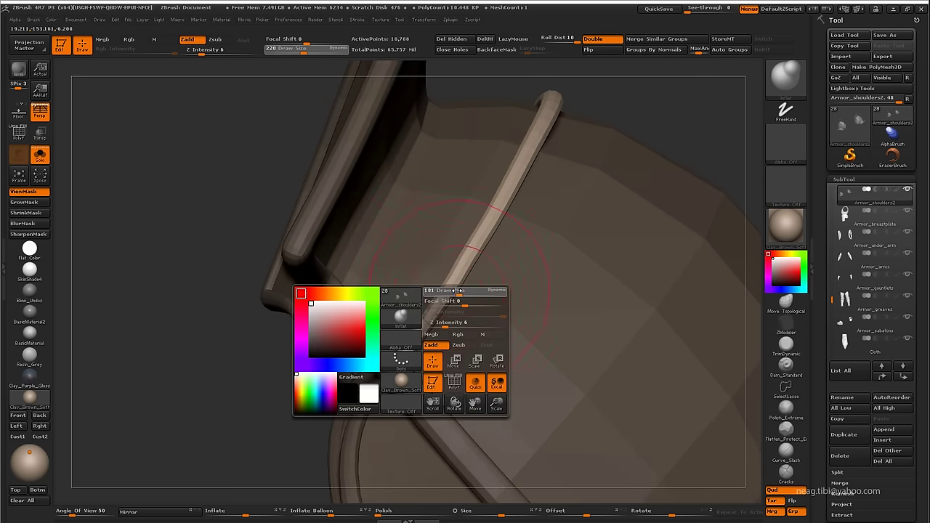
mouse_move(450, 290)
left_mouse_down()
mouse_move(419, 335)
mouse_move(425, 320)
mouse_move(514, 273)
mouse_move(454, 329)
mouse_move(421, 312)
mouse_move(415, 324)
left_mouse_up()
- Return to Move Topological at intensity 23, size 101, and zoom out to both shoulder pieces
key("f")
key("b")
key("m")
key("t")
mouse_move(419, 303)
right_mouse_down()
mouse_move(407, 319)
mouse_move(505, 308)
mouse_move(403, 282)
mouse_move(363, 240)
mouse_move(485, 327)
mouse_move(472, 312)
mouse_move(450, 290)
mouse_move(464, 344)
mouse_move(449, 263)
right_mouse_up()
mouse_move(495, 351)
right_mouse_down()
mouse_move(464, 294)
mouse_move(465, 328)
mouse_move(476, 335)
mouse_move(446, 343)
mouse_move(494, 400)
mouse_move(465, 341)
mouse_move(450, 339)
mouse_move(429, 385)
mouse_move(436, 246)
mouse_move(450, 267)
right_mouse_up()
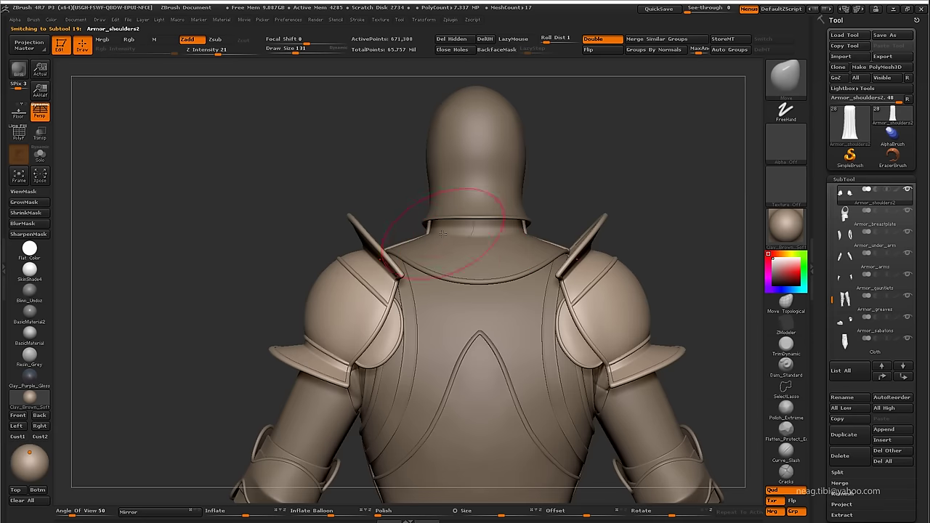
- Select the shoulder armour subtool and show it alone with Solo
right_click_drag(588, 187, 591, 228)
left_click(535, 361, "alt")
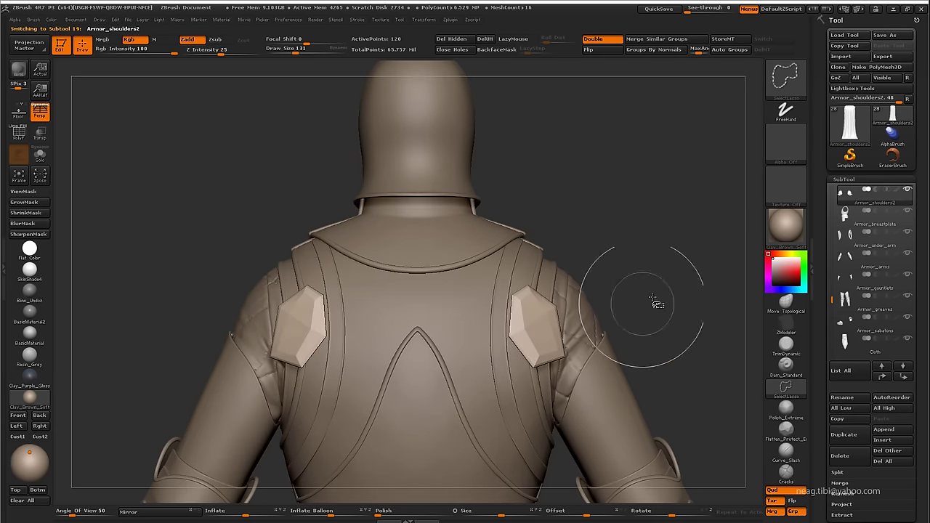
key("ctrl+shift+s")
mouse_move(633, 253)
right_mouse_down()
mouse_move(560, 310)
mouse_move(608, 275)
right_mouse_up()
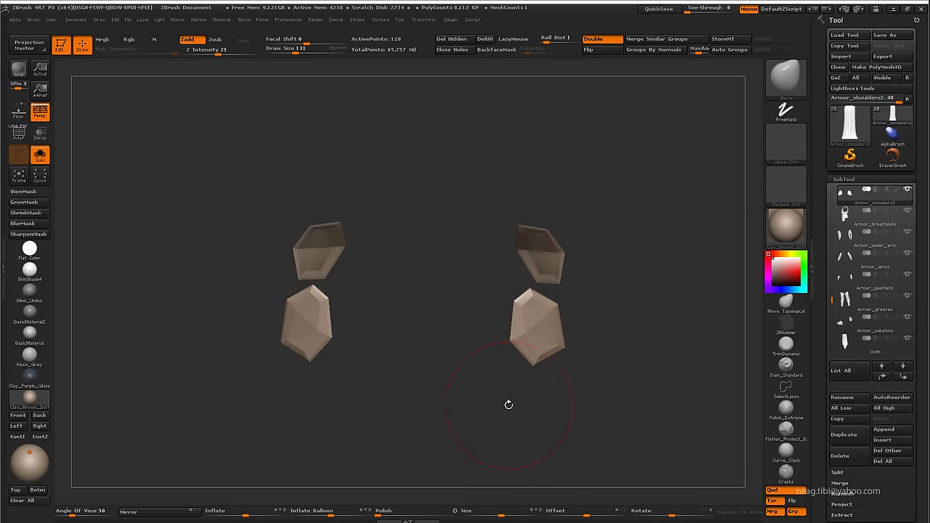
mouse_move(509, 404)
right_mouse_down()
mouse_move(523, 373)
mouse_move(533, 373)
mouse_move(519, 405)
mouse_move(635, 341)
right_mouse_up()
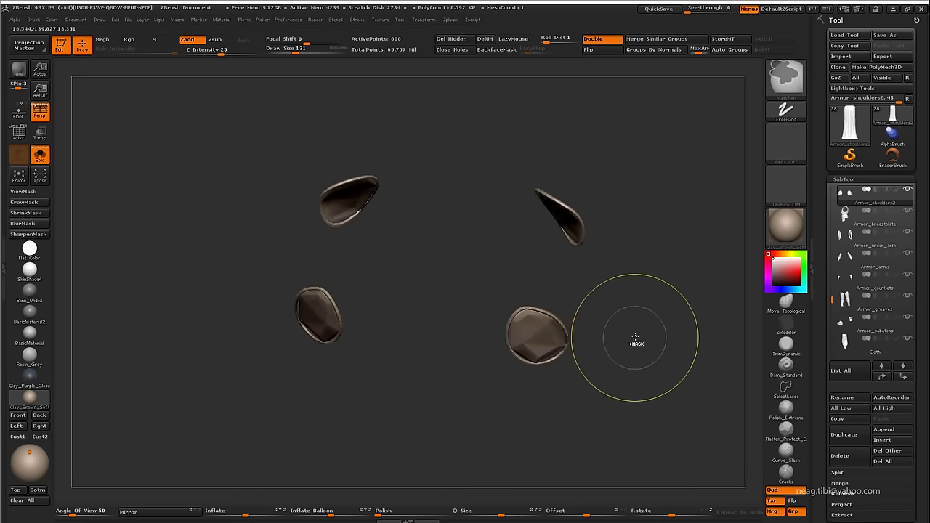
- Hide everything except the two inner disks and face one disk
left_click(482, 425, "ctrl+shift")
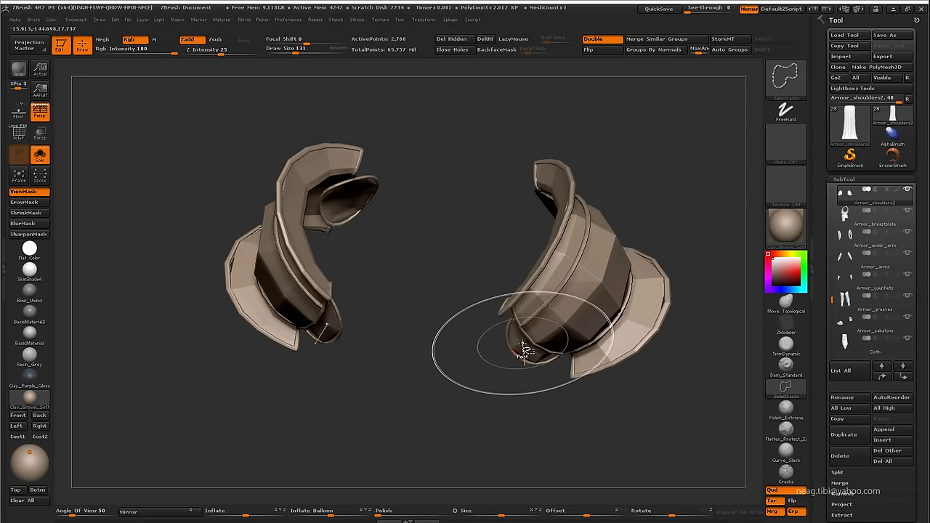
left_click(523, 351, "ctrl+shift")
left_click(480, 398, "ctrl+shift")
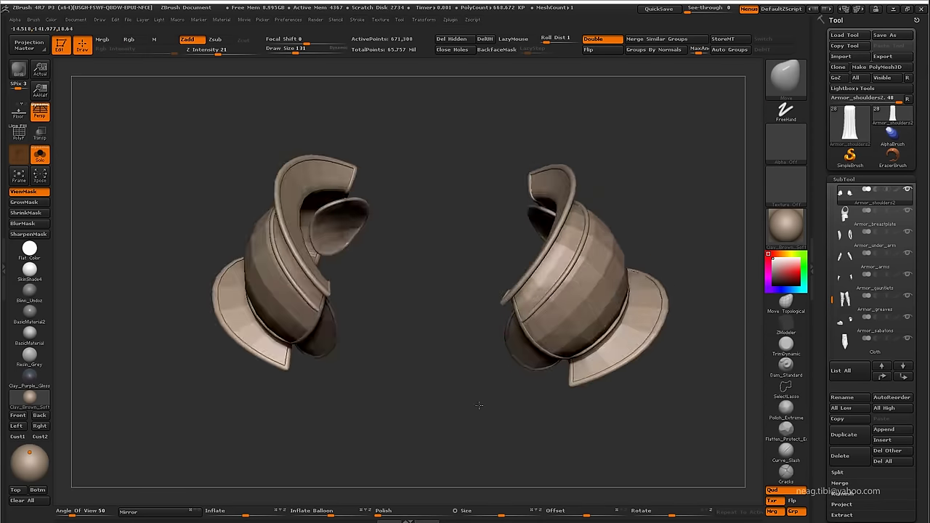
left_click(481, 409, "ctrl+shift")
mouse_move(481, 409)
right_mouse_down()
mouse_move(492, 455)
mouse_move(476, 361)
mouse_move(612, 245)
mouse_move(507, 282)
mouse_move(473, 284)
mouse_move(524, 320)
right_mouse_up()
- Set the brush size to 105 and turn the inner disk upright
key("s")
left_click_drag(510, 308, 511, 298)
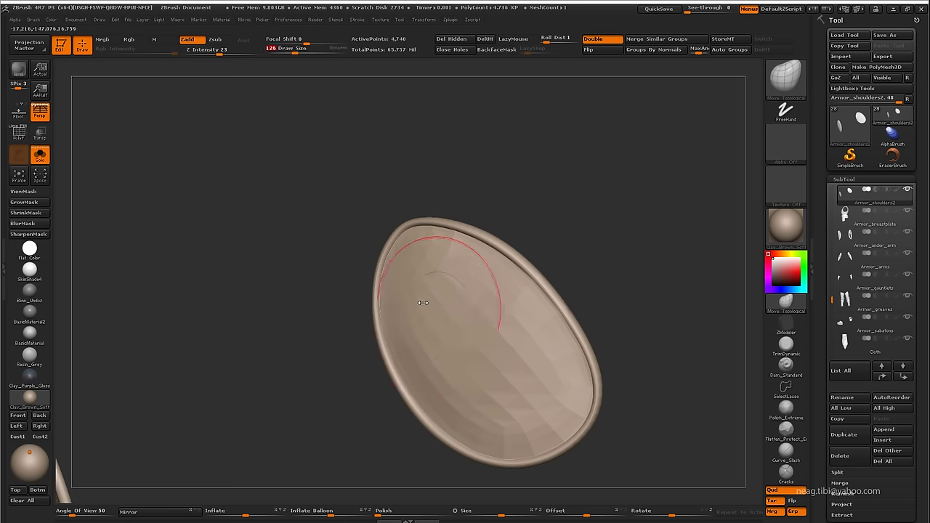
right_click_drag(470, 393, 552, 335)
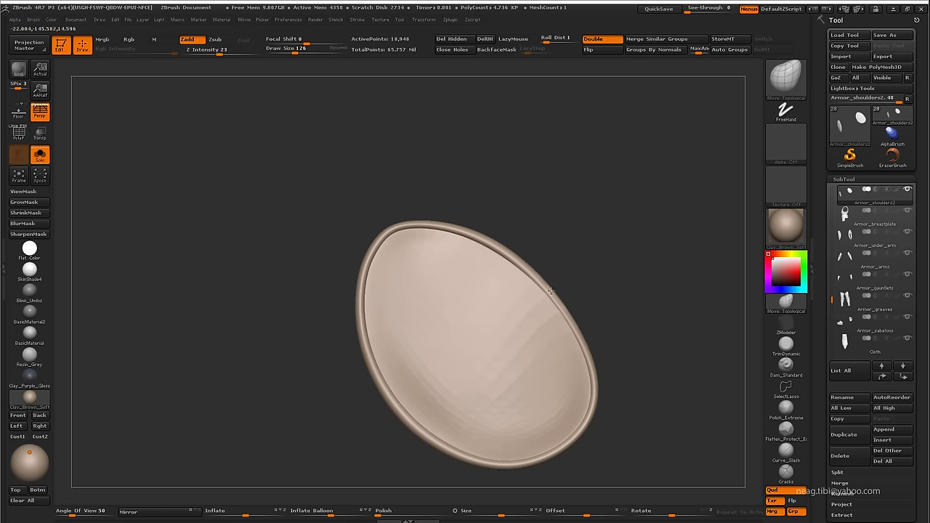
mouse_move(540, 278)
right_mouse_down()
mouse_move(471, 303)
mouse_move(504, 305)
right_mouse_up()
mouse_move(598, 204)
right_mouse_down()
mouse_move(491, 337)
mouse_move(465, 327)
mouse_move(442, 332)
right_mouse_up()
- Smooth the disk with Move and Smooth brushes at size 118 across subdivision levels
key("shift+d")
key("d")
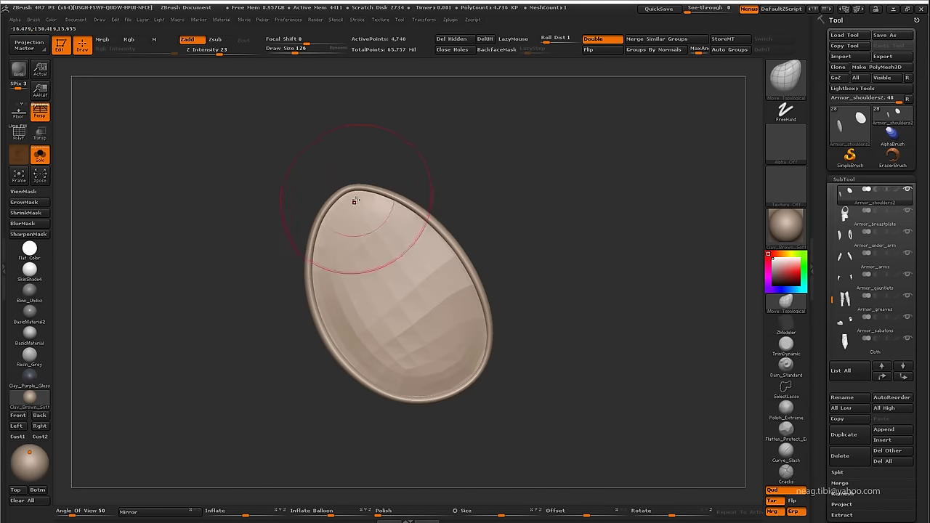
key("space")
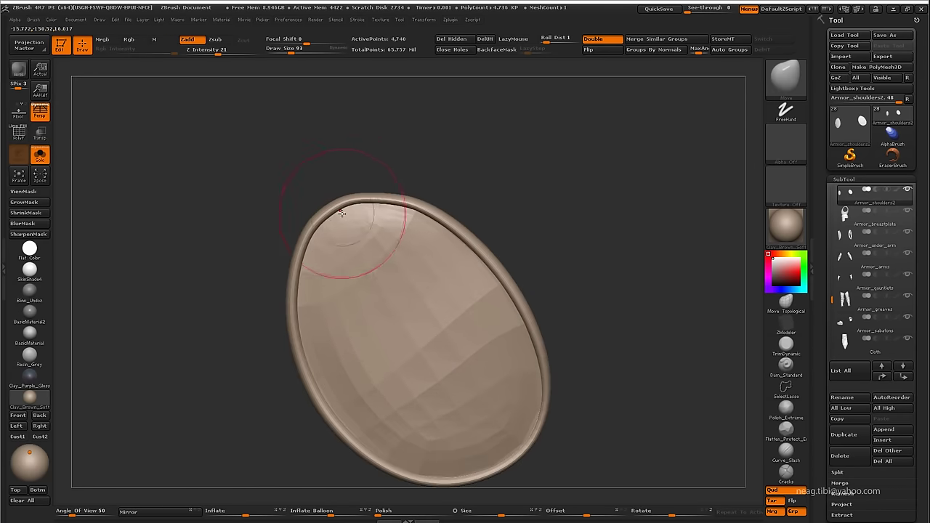
mouse_move(353, 172)
right_mouse_down("ctrl")
mouse_move(375, 193)
mouse_move(452, 181)
mouse_move(452, 254)
mouse_move(422, 218)
mouse_move(426, 197)
mouse_move(444, 245)
mouse_move(589, 327)
right_mouse_up("ctrl")
key("shift+d")
key("bracketright")
key("ctrl+d")
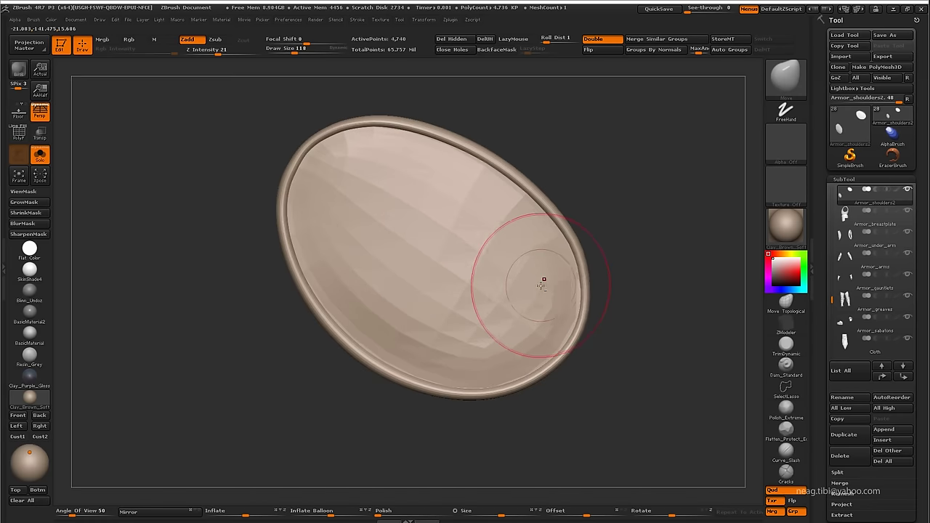
mouse_move(543, 281)
right_mouse_down()
mouse_move(437, 302)
mouse_move(519, 199)
right_mouse_up()
- Reveal the full shoulder armour and invert the mask so only the disks stay free
key("ctrl+h")
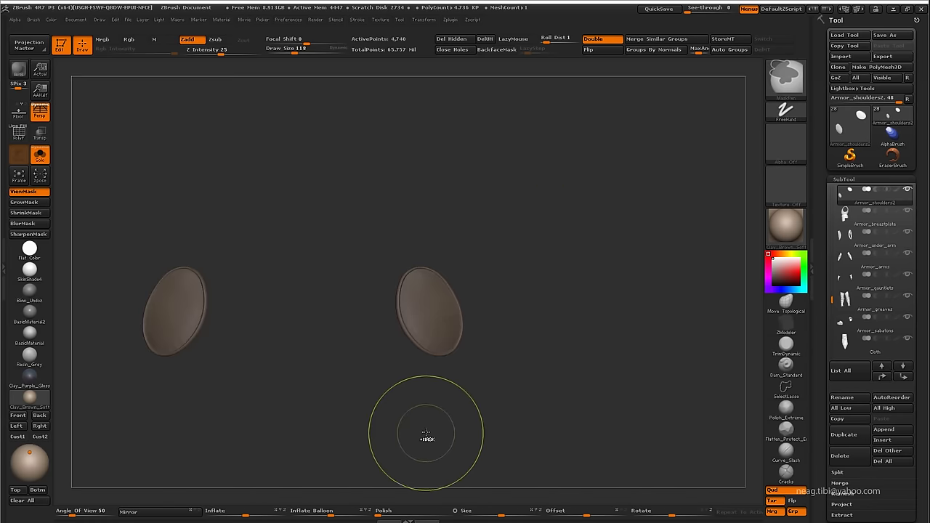
left_click(434, 424, "ctrl+shift")
left_click(434, 424, "ctrl")
left_click_drag(434, 423, 434, 323)
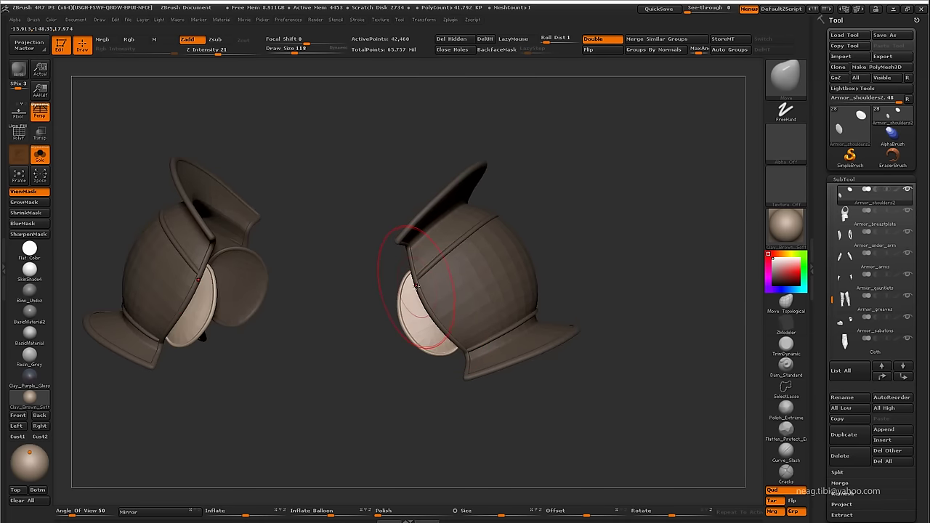
mouse_move(416, 285)
right_mouse_down()
mouse_move(373, 218)
mouse_move(444, 357)
mouse_move(426, 284)
mouse_move(443, 349)
mouse_move(531, 228)
mouse_move(395, 385)
mouse_move(557, 184)
right_mouse_up()
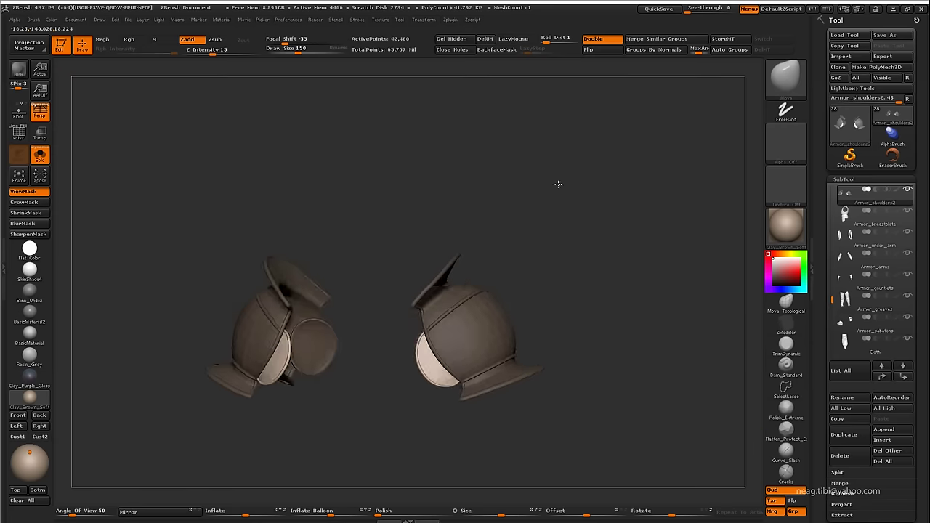
- Show the full armoured figure and switch subtools from Cape back to the shoulder armour
key("ctrl+shift+x")
key("n")
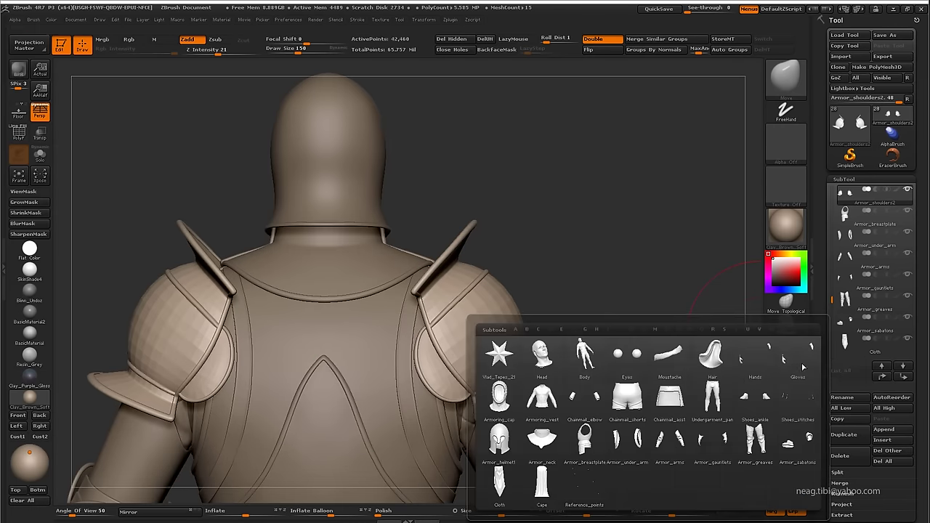
left_click(542, 483)
left_click(531, 385, "alt")
right_click_drag(591, 363, 609, 314, "alt")
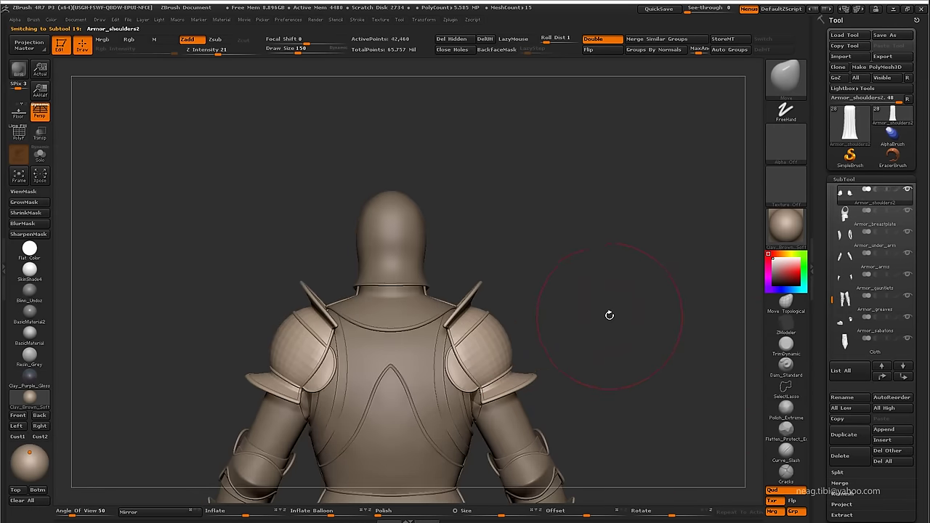
mouse_move(627, 306)
left_mouse_down()
mouse_move(697, 327)
mouse_move(698, 292)
mouse_move(654, 235)
mouse_move(640, 242)
left_mouse_up()
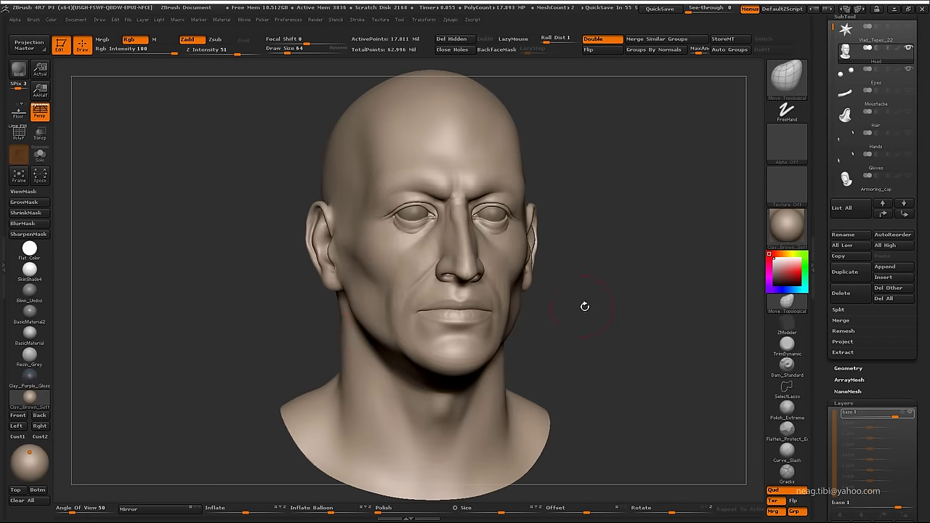
- Create a new head layer in Tool > Layers named 'secondary detail 1'
scroll(876, 383, "down", 2)
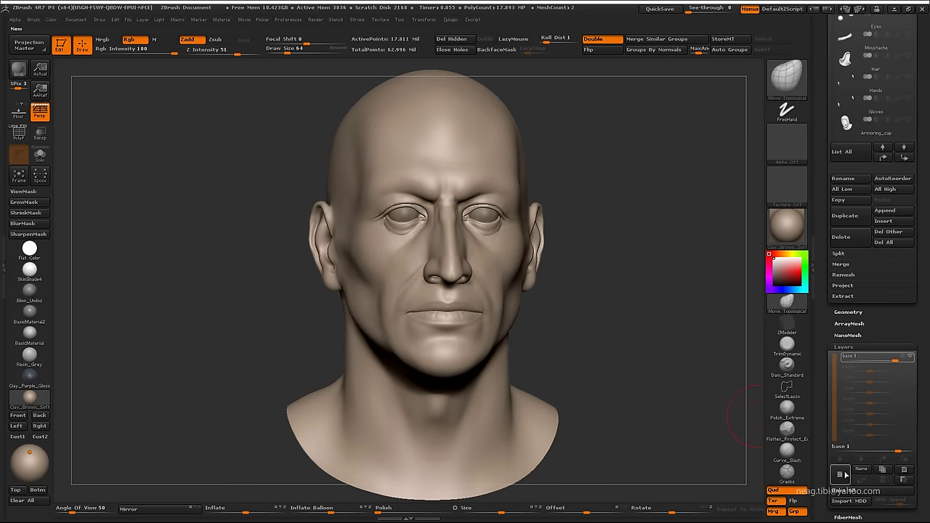
left_click(861, 471)
type("secondary details")
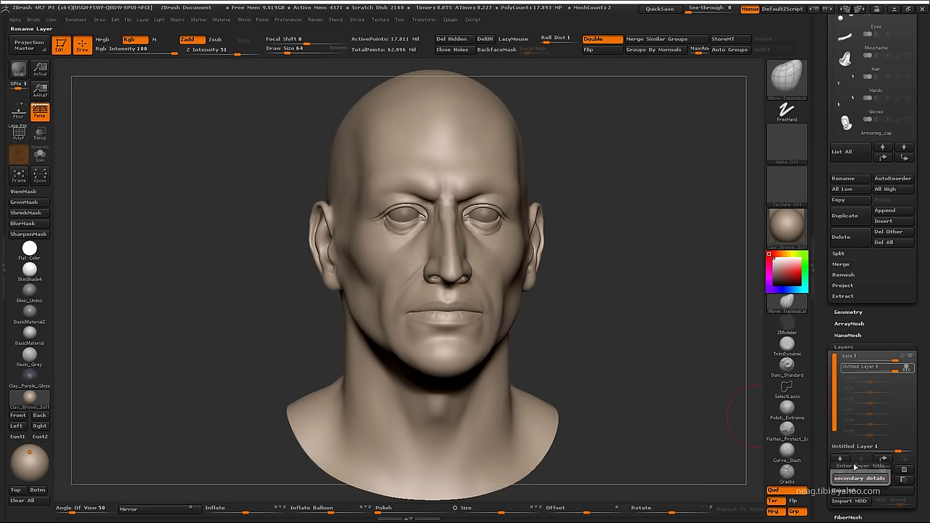
key("Return")
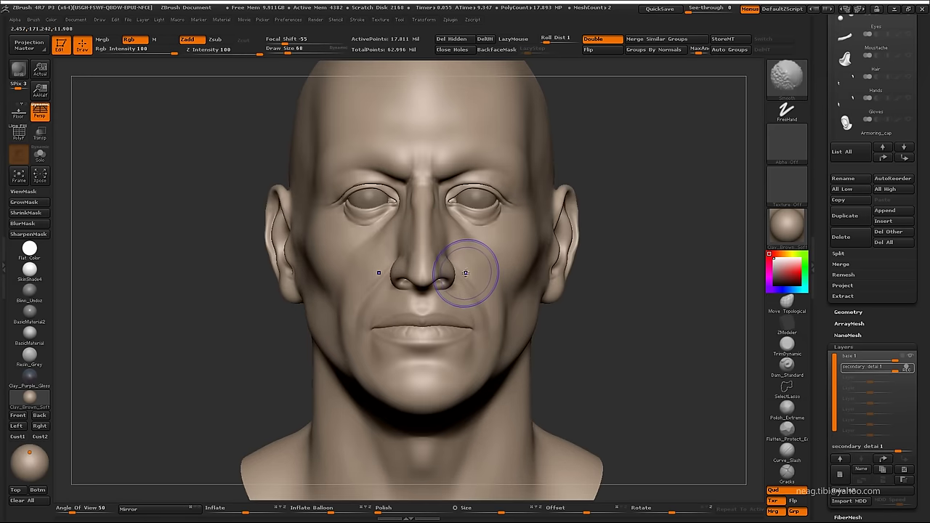
key("shift")
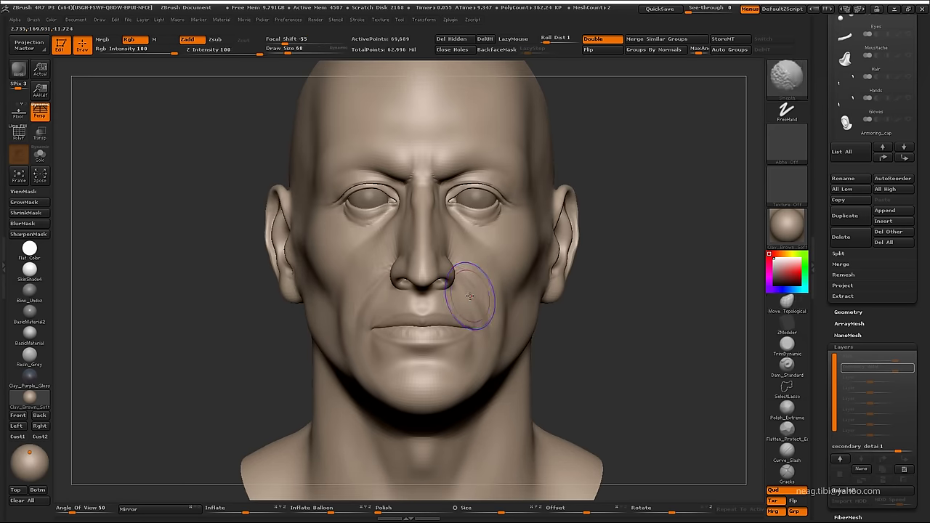
type("20")
- Turn off Rgb painting, switch to the Clay brush, and zoom in on the brow
left_click(129, 39)
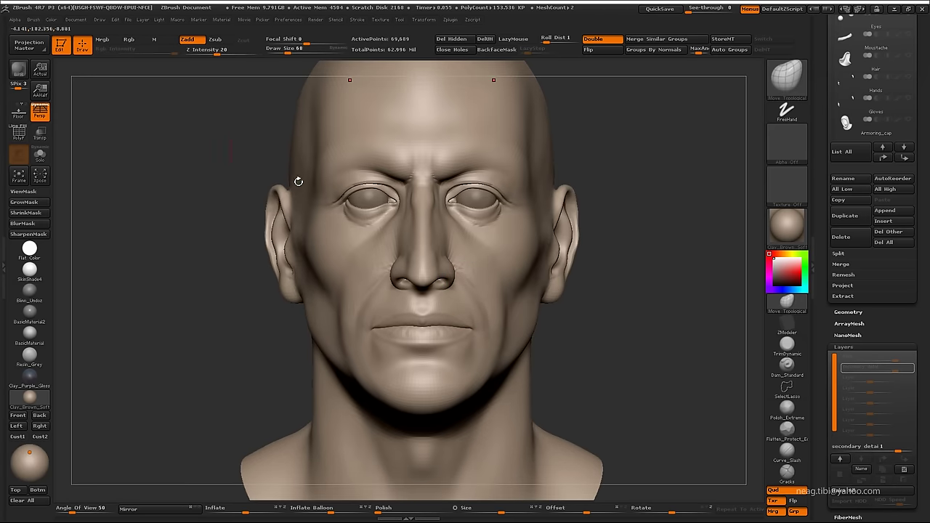
mouse_move(297, 181)
left_mouse_down()
mouse_move(390, 226)
mouse_move(374, 201)
left_mouse_up()
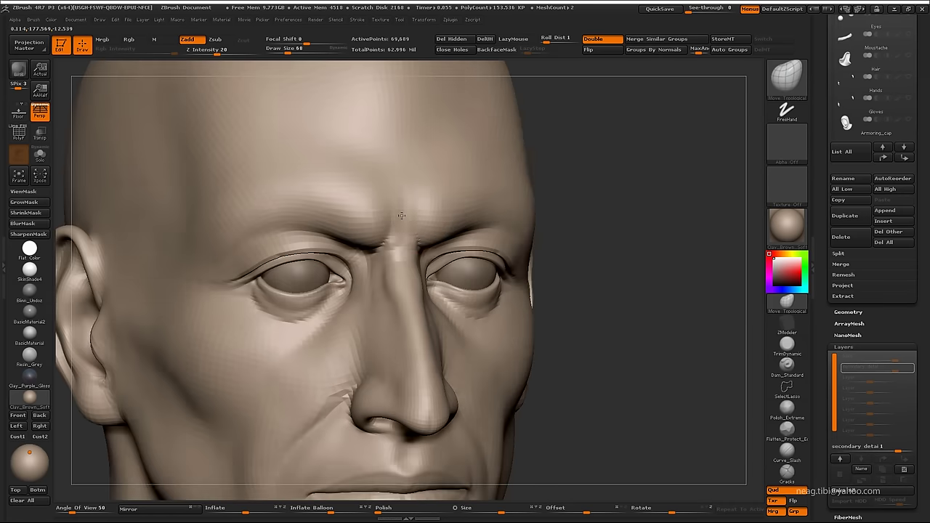
key("b")
key("c")
key("l")
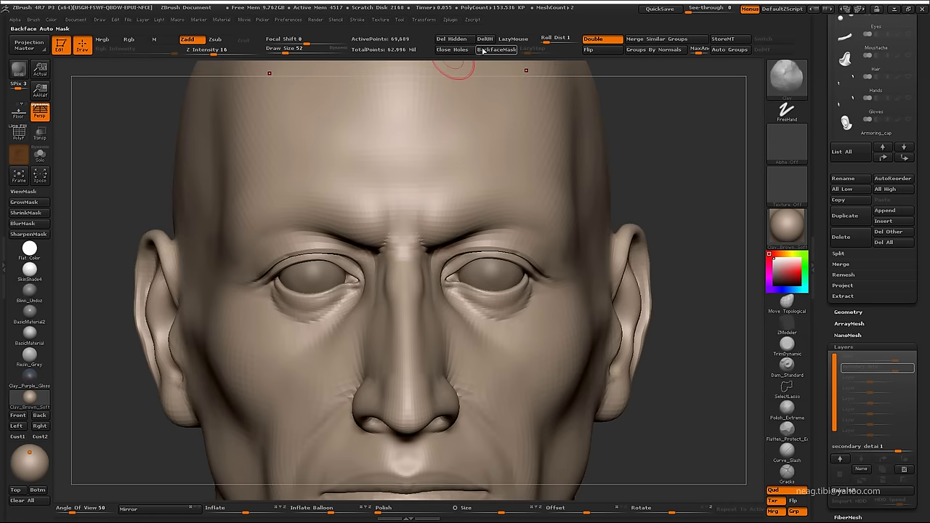
left_click_drag(214, 50, 211, 50)
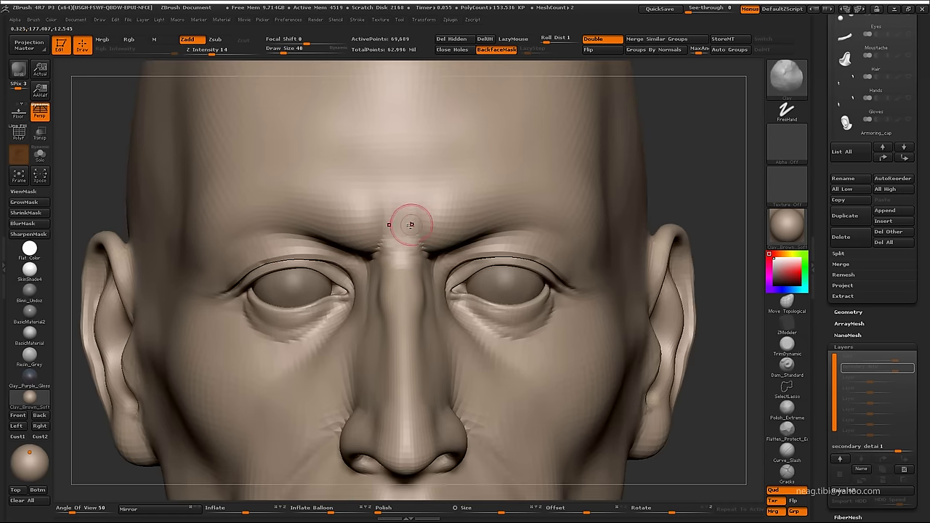
left_click_drag(401, 230, 399, 219)
left_click_drag(404, 167, 408, 238)
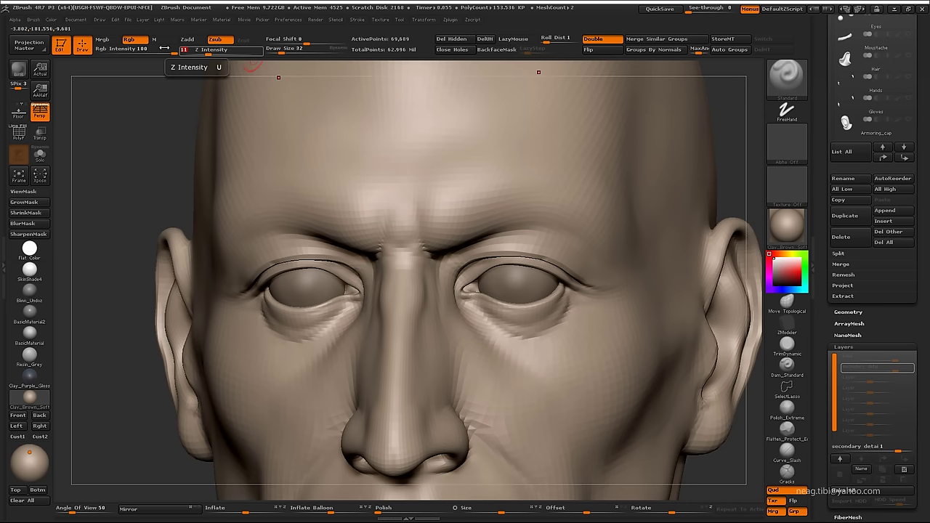
- Give the brush a soft round alpha with Rgb off, viewing the top of the forehead
left_click(129, 39)
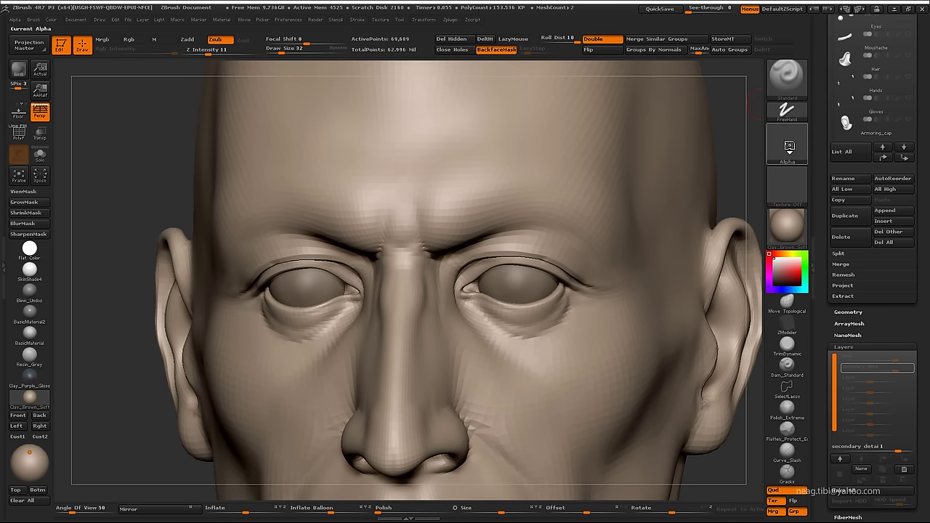
left_click(775, 135)
left_click(422, 275)
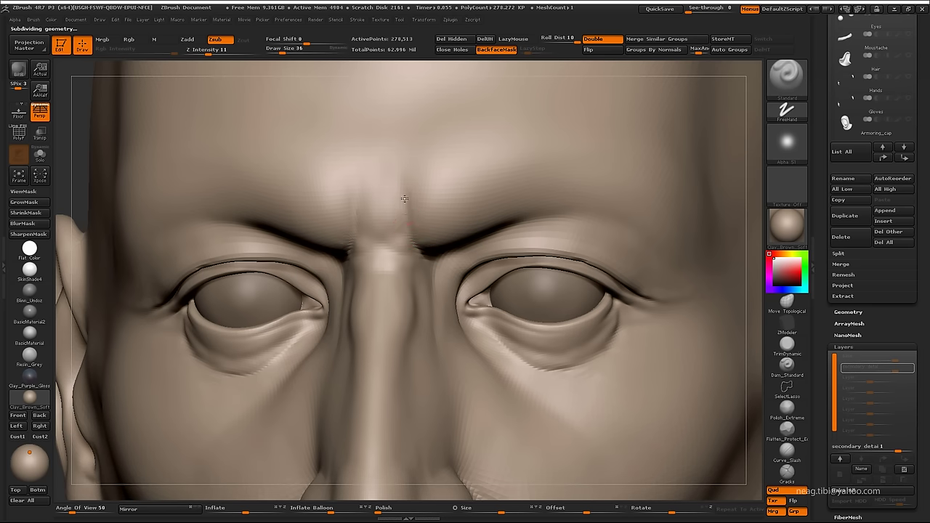
key("f")
mouse_move(409, 146)
right_mouse_down()
mouse_move(409, 281)
mouse_move(413, 268)
right_mouse_up()
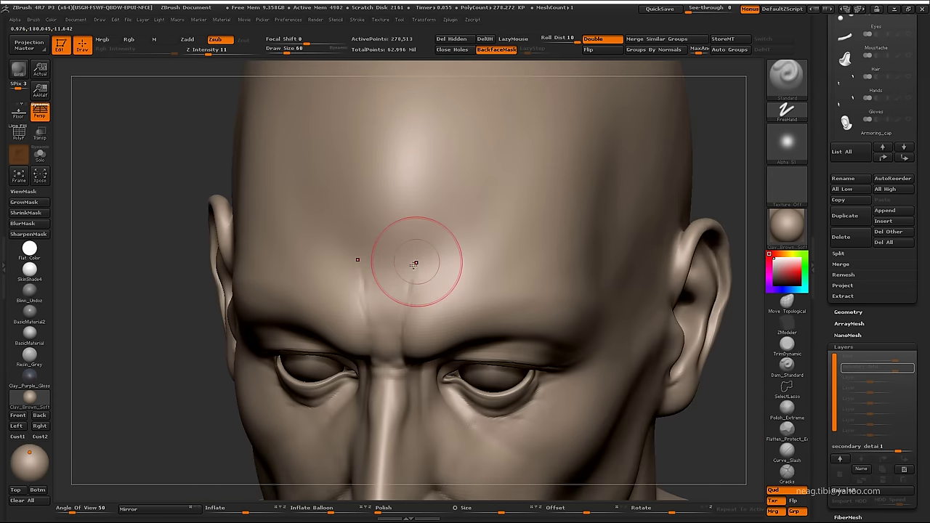
- Soften the horizontal forehead furrows with Smooth, then return to Clay around the eyes
key("shift")
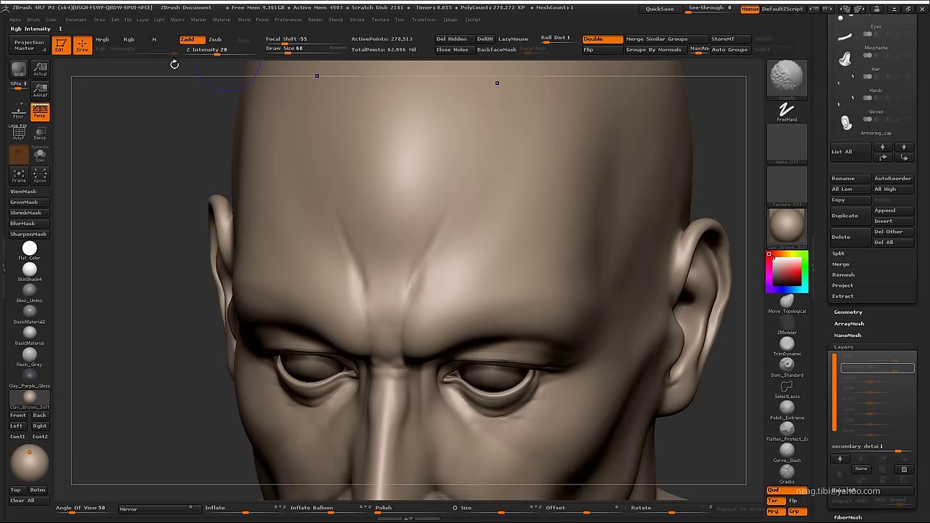
left_click_drag(407, 247, 363, 240, "shift")
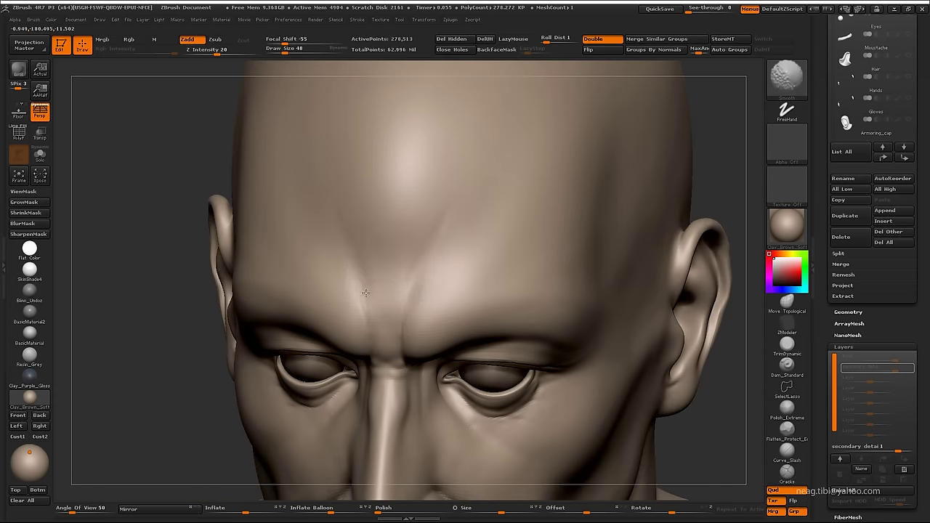
key("b")
key("c")
key("l")
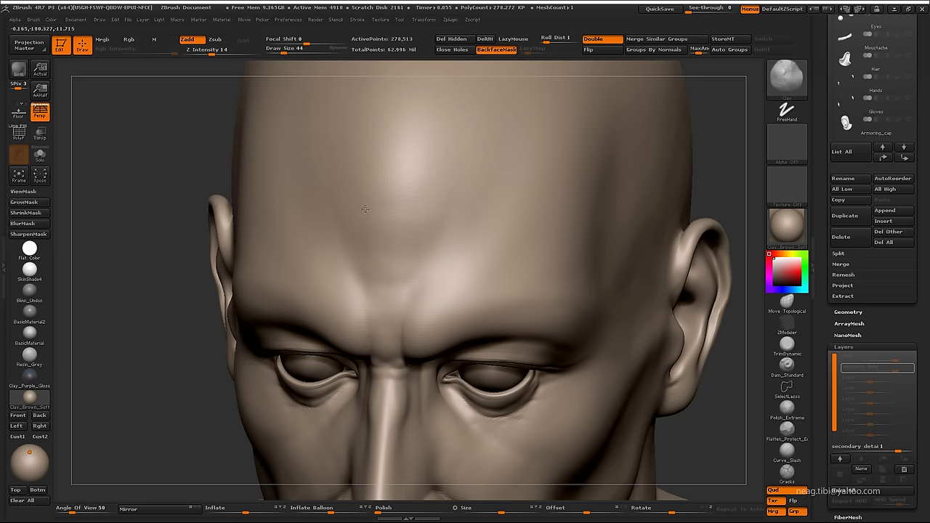
key("f")
mouse_move(446, 138)
left_mouse_down("shift")
mouse_move(469, 182)
mouse_move(336, 288)
left_mouse_up("shift")
key("f")
mouse_move(374, 253)
left_mouse_down()
mouse_move(406, 261)
mouse_move(358, 328)
left_mouse_up()
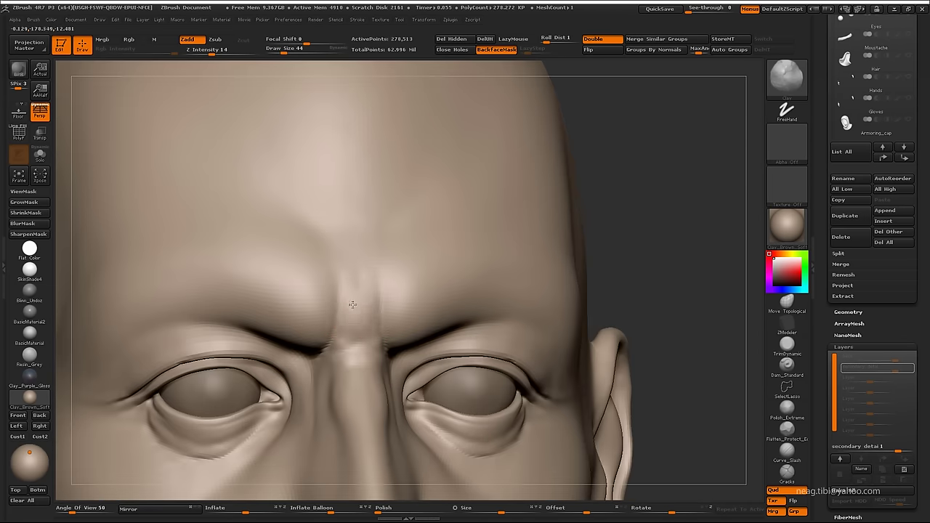
- Carve with Standard and rebuild the brow bulge at the nose root with Clay, then smooth it
key("b")
key("s")
key("t")
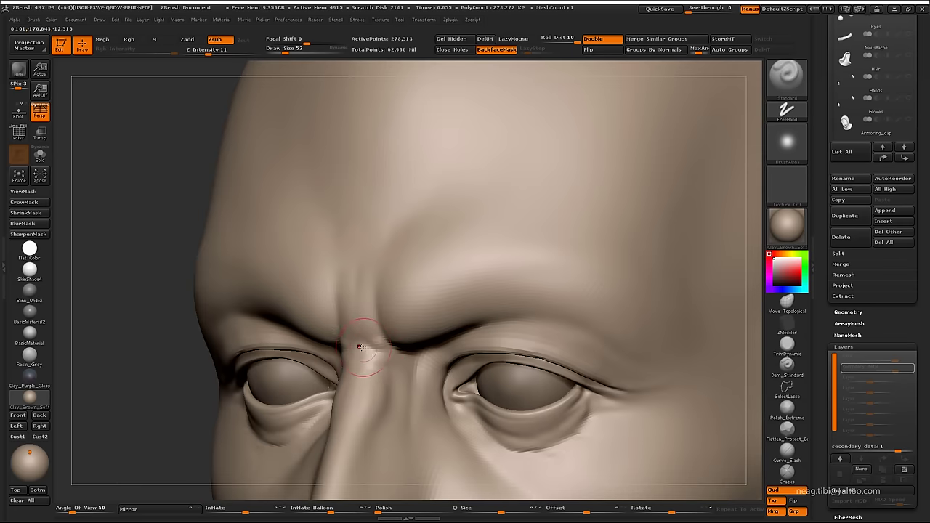
left_click_drag(387, 355, 352, 284)
key("b")
key("c")
key("l")
left_click_drag(359, 342, 377, 356, "shift")
left_click_drag(218, 291, 363, 301, "shift")
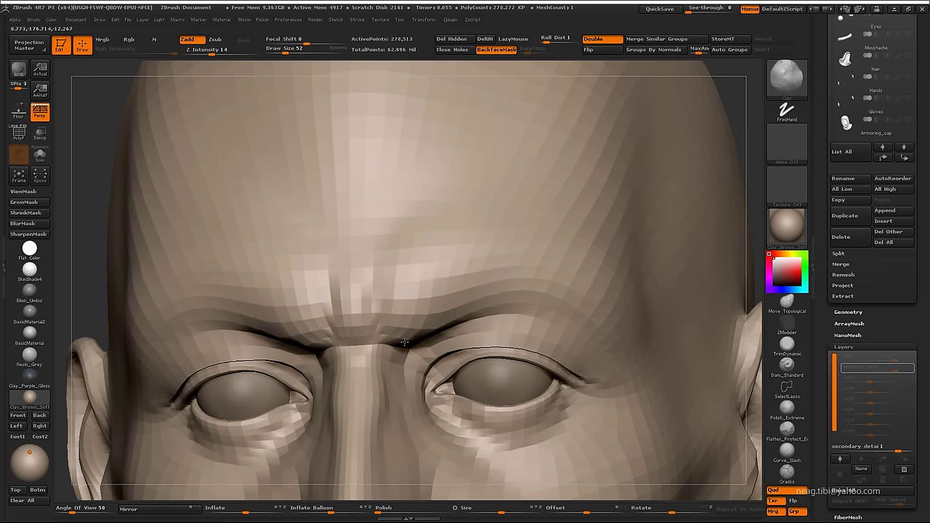
mouse_move(351, 202)
right_mouse_down("alt")
mouse_move(385, 218)
mouse_move(469, 300)
mouse_move(491, 407)
right_mouse_up("alt")
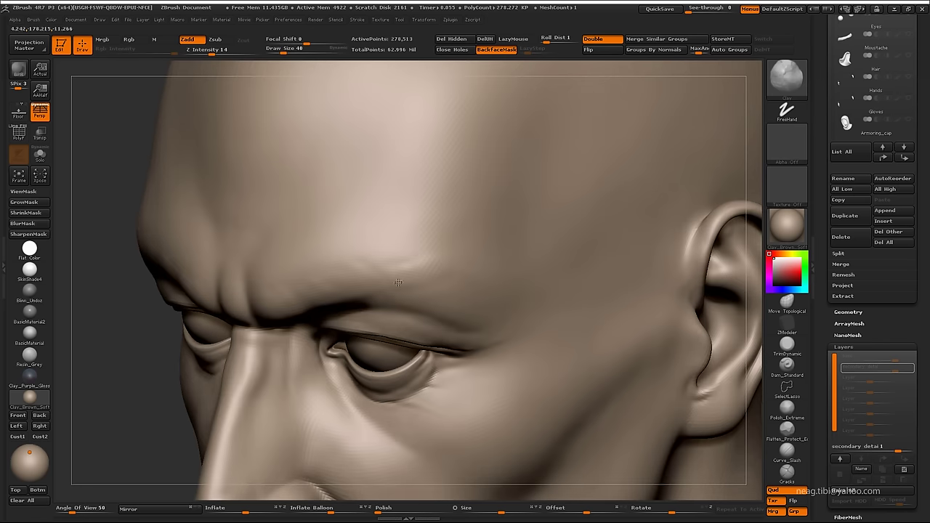
key("shift")
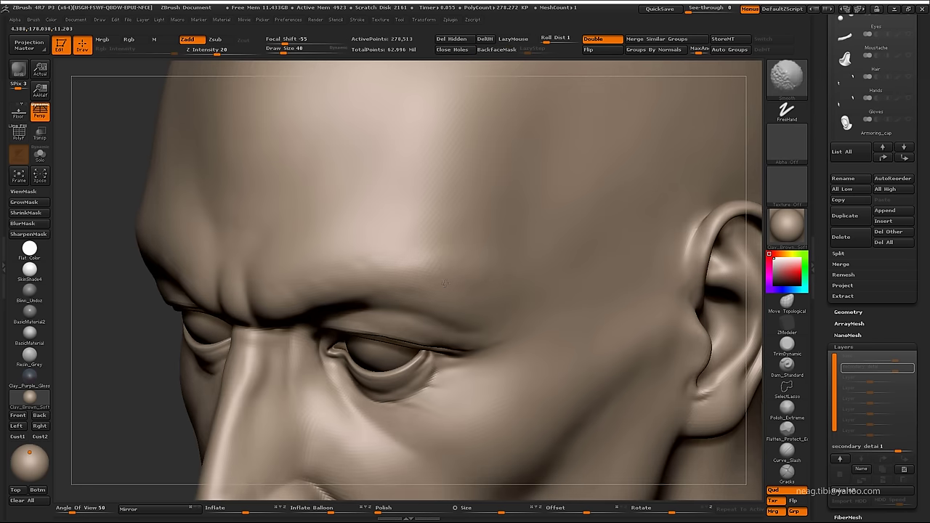
left_click_drag(445, 283, 310, 402, "alt")
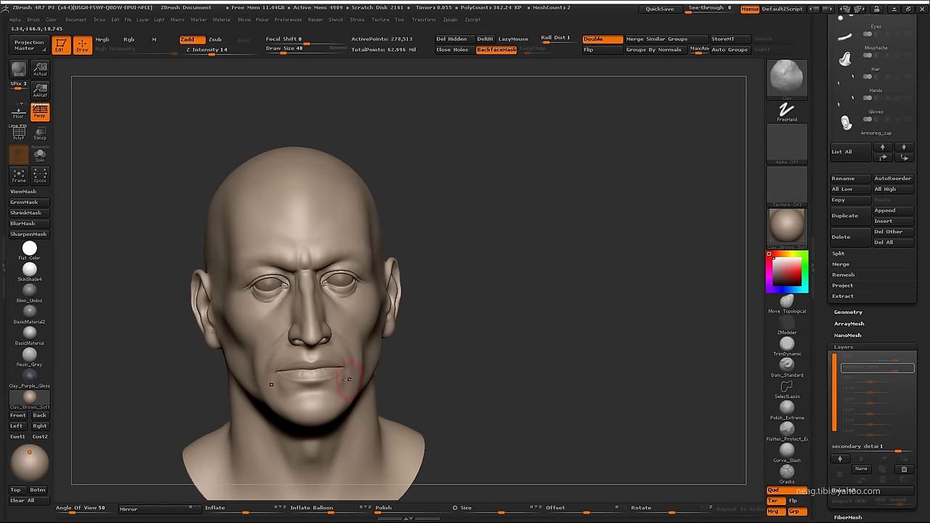
- Smooth the area around the nose and mouth, checking it in side profile
left_click_drag(349, 379, 331, 436, "alt")
key("shift")
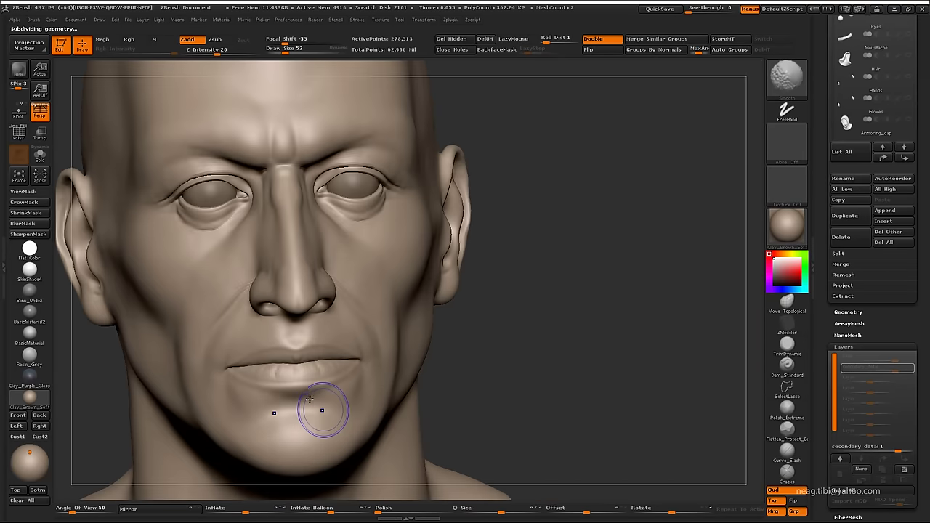
mouse_move(310, 398)
left_mouse_down("alt")
mouse_move(311, 405)
mouse_move(310, 380)
left_mouse_up("alt")
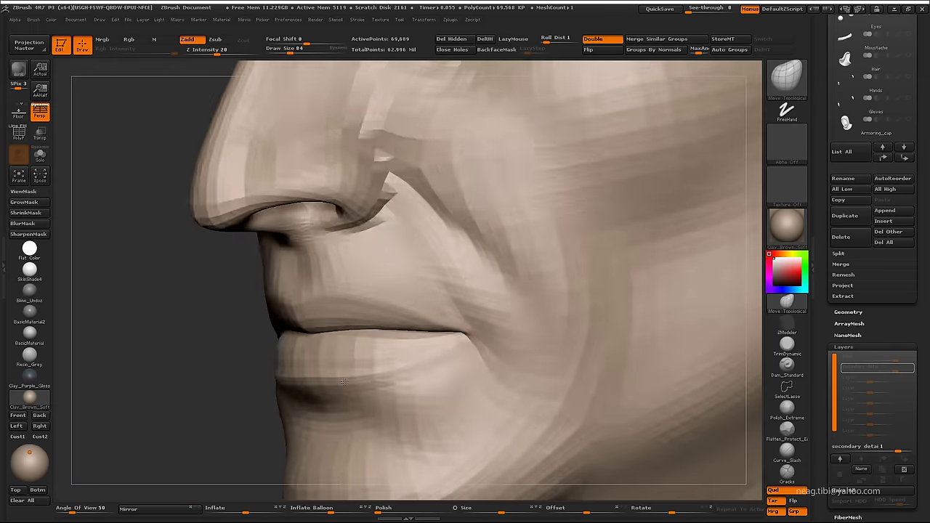
left_click_drag(300, 393, 392, 357)
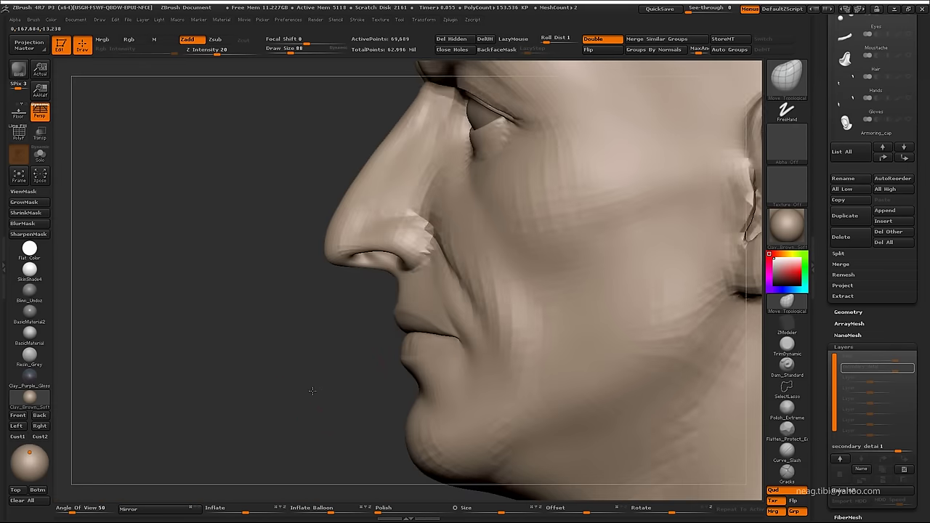
key("shift")
- Drop to a lower subdivision level to reshape the nose, then step back up one level
key("shift+d")
key("shift+d")
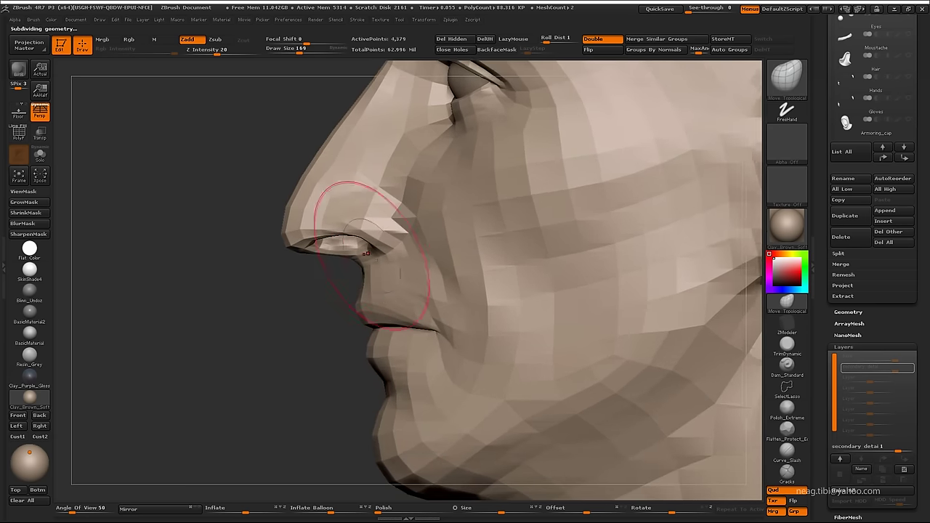
left_click_drag(342, 228, 442, 293)
key("d")
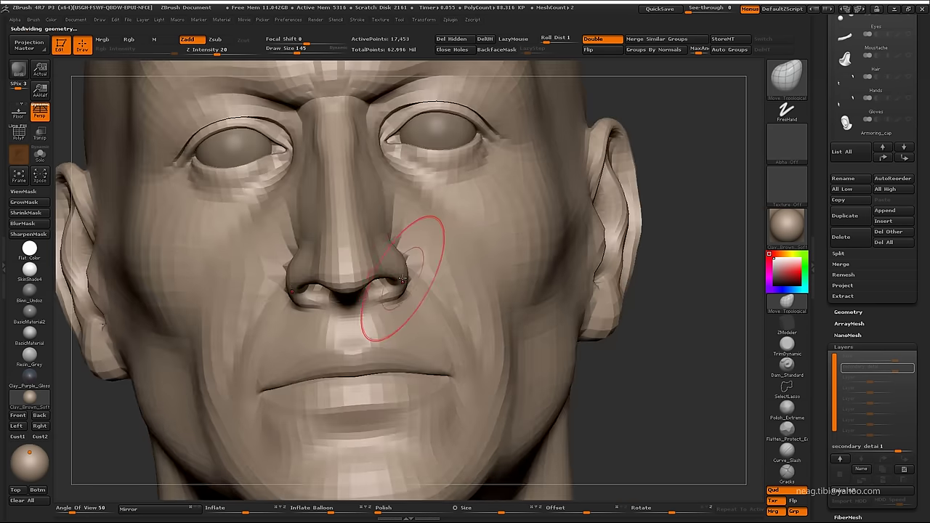
mouse_move(395, 259)
right_mouse_down("ctrl")
mouse_move(418, 287)
mouse_move(394, 270)
mouse_move(455, 279)
mouse_move(342, 324)
right_mouse_up("ctrl")
right_click(384, 225)
right_click(339, 290)
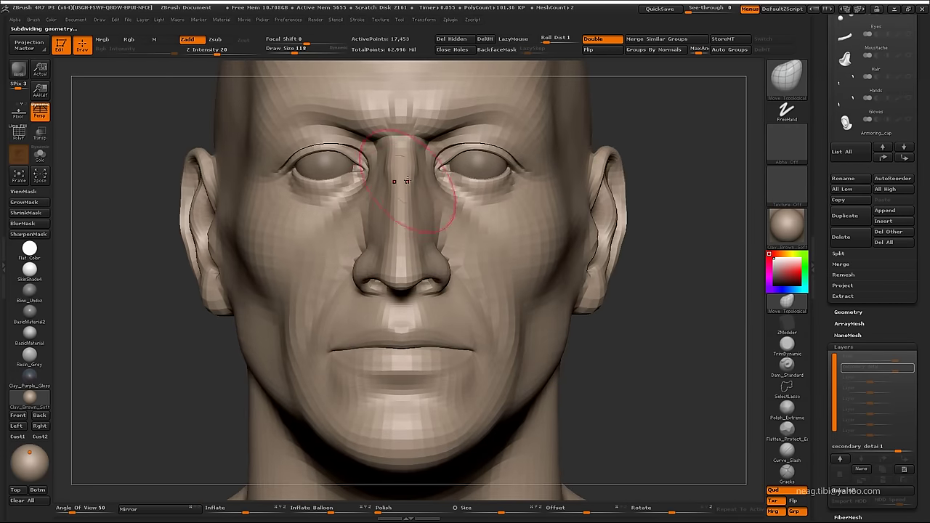
mouse_move(425, 221)
right_mouse_down("ctrl")
mouse_move(376, 252)
mouse_move(445, 290)
mouse_move(348, 283)
right_mouse_up("ctrl")
- Carve the cheek and smile-line creases with Standard ZSub, build them with Clay and smooth
key("b")
key("s")
key("t")
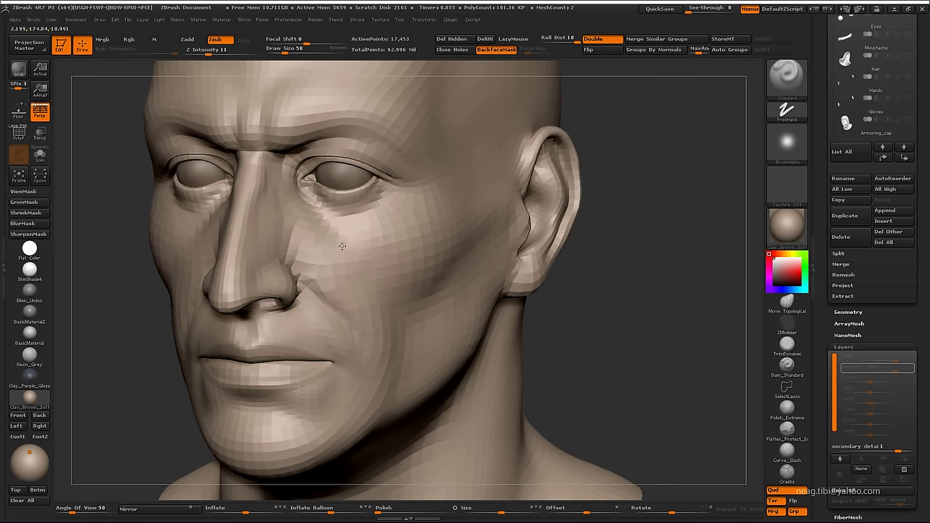
mouse_move(367, 284)
right_mouse_down()
mouse_move(388, 297)
mouse_move(375, 294)
right_mouse_up()
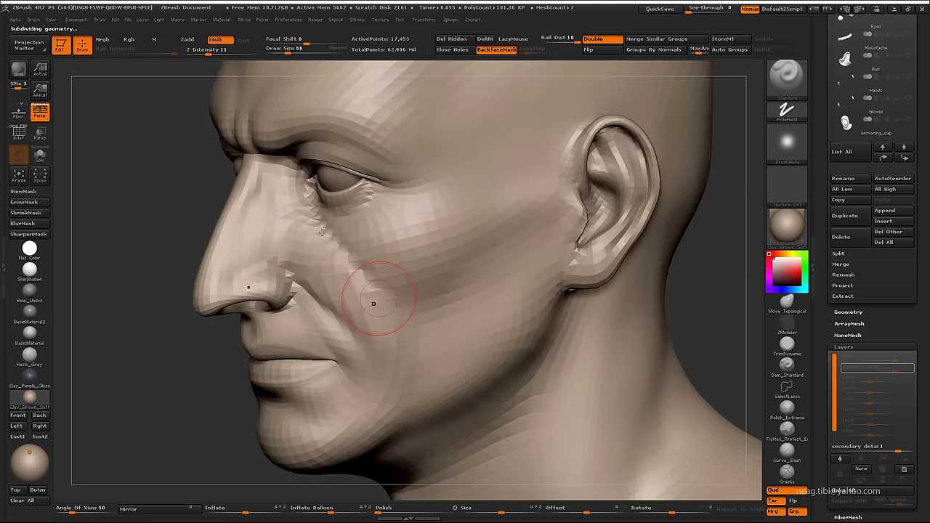
key("d")
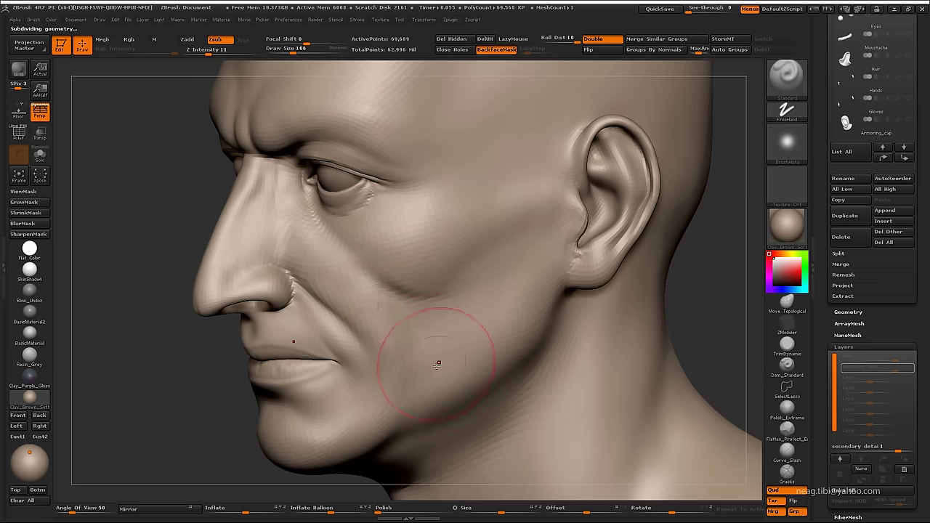
key("b")
key("c")
key("l")
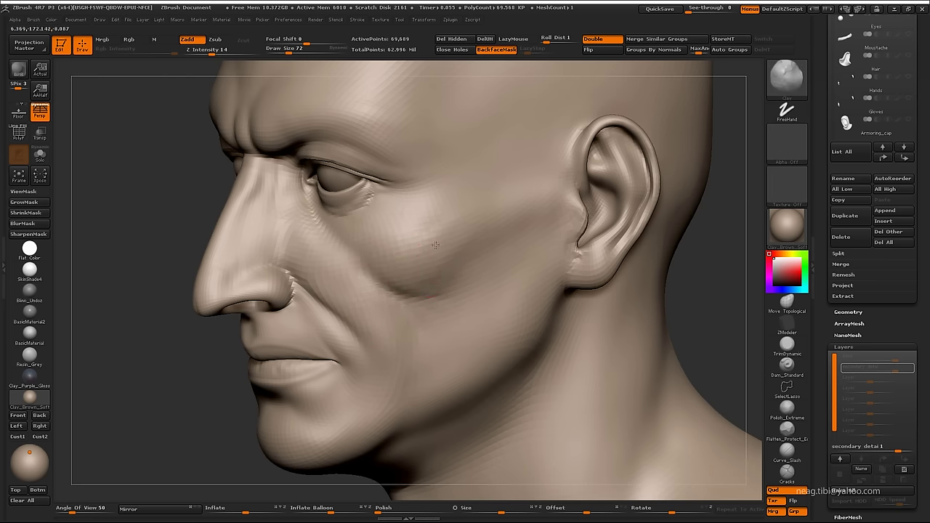
key("shift")
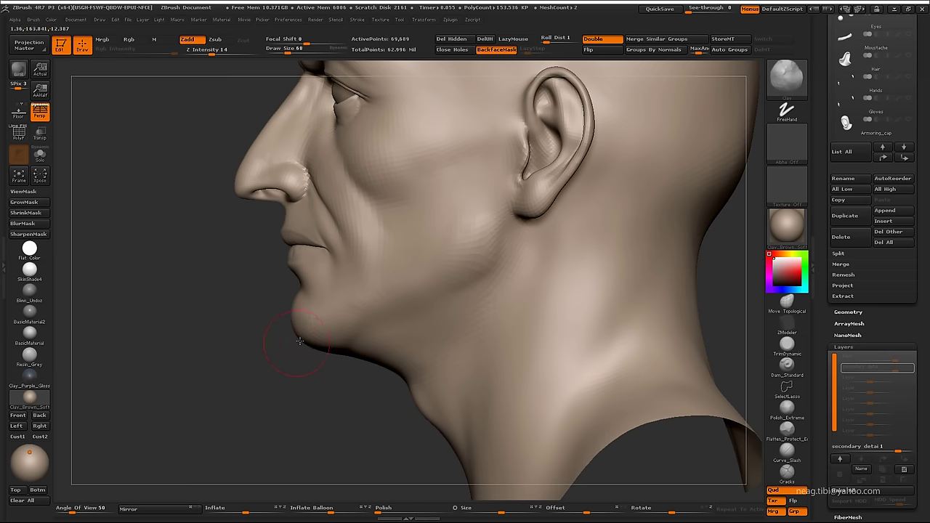
left_click_drag(299, 342, 335, 341)
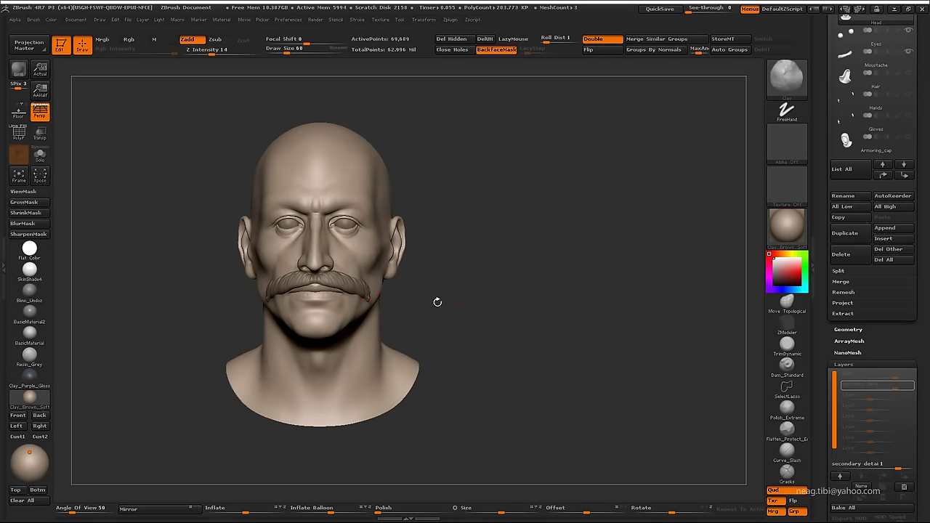
- Zoom and orbit to a close three-quarter view of the cheek beside the nose
left_click_drag(437, 302, 387, 390, "alt")
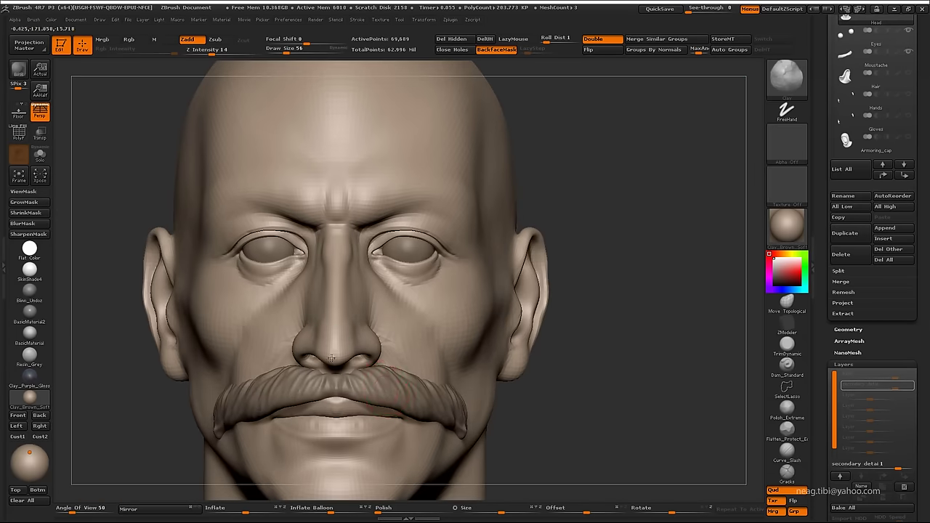
left_click_drag(330, 357, 309, 341)
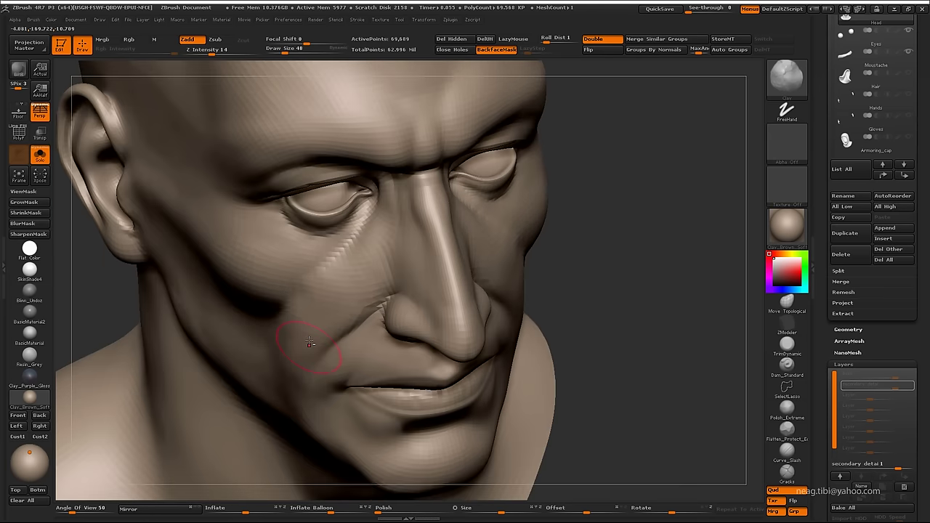
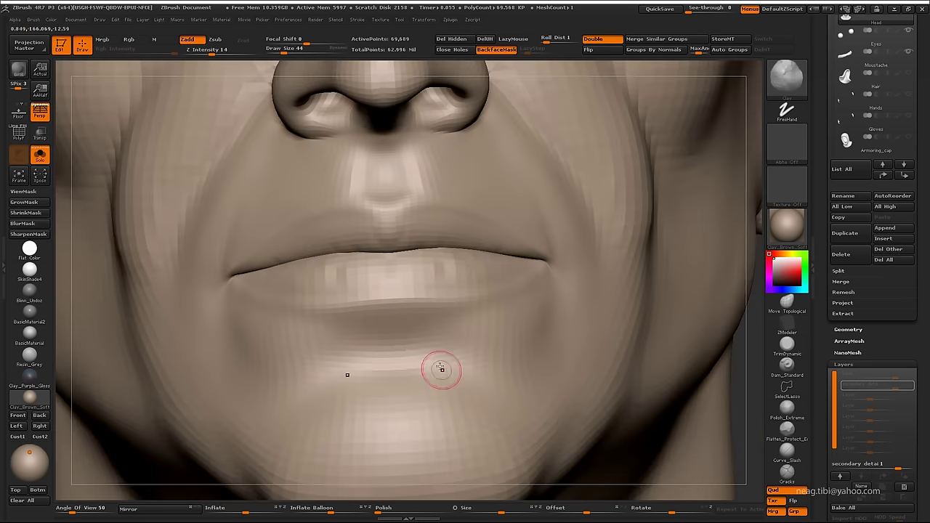
- Carve a soft crease beneath the lower lip with a low-strength Standard brush in Zsub mode
key("b")
key("s")
key("t")
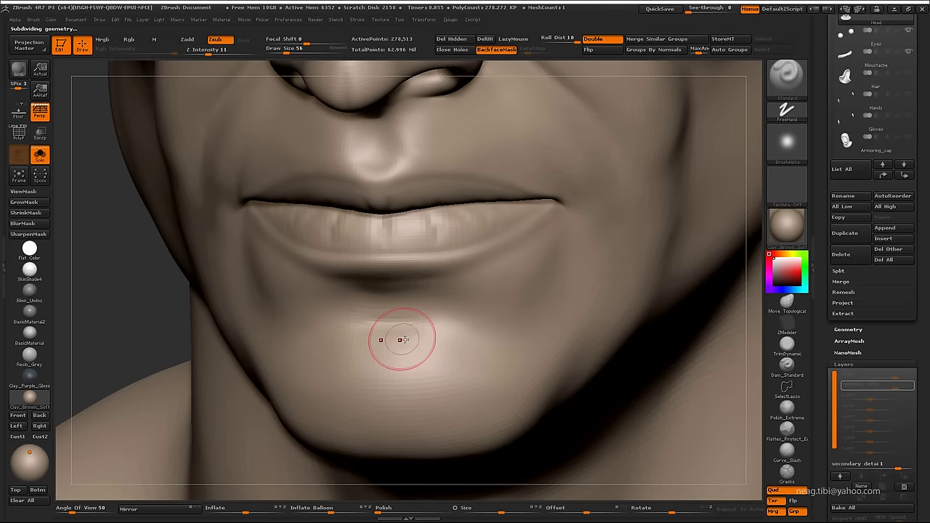
mouse_move(354, 333)
left_mouse_down()
mouse_move(413, 329)
mouse_move(519, 359)
mouse_move(338, 334)
left_mouse_up()
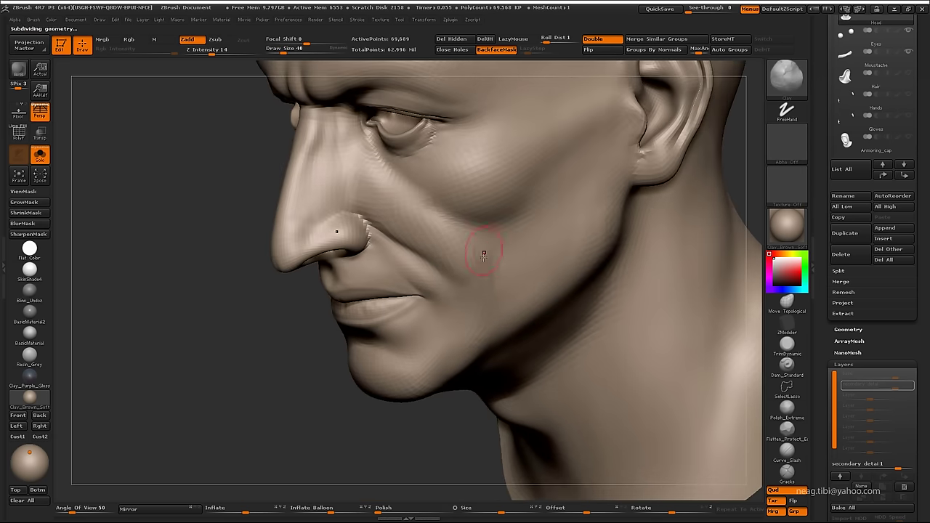
- Smooth the cheek area beside the nose
key("shift")
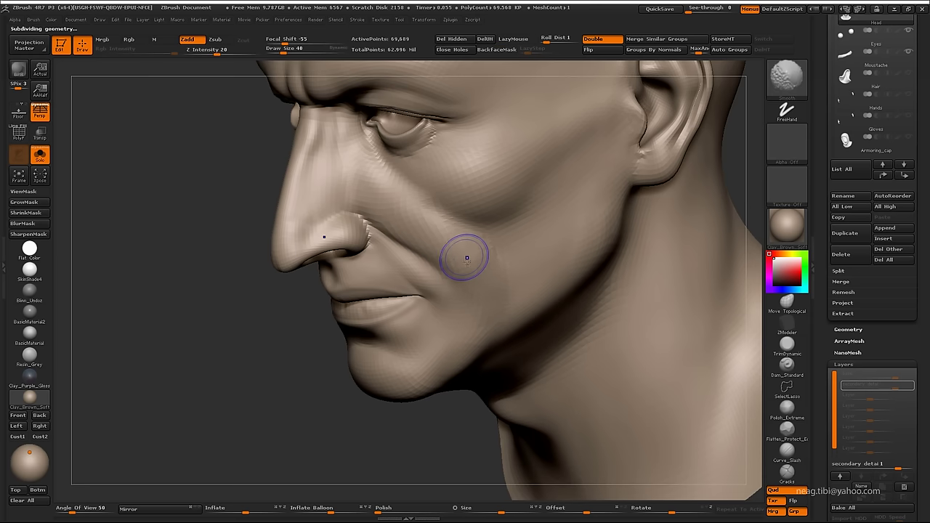
left_click_drag(498, 245, 439, 291)
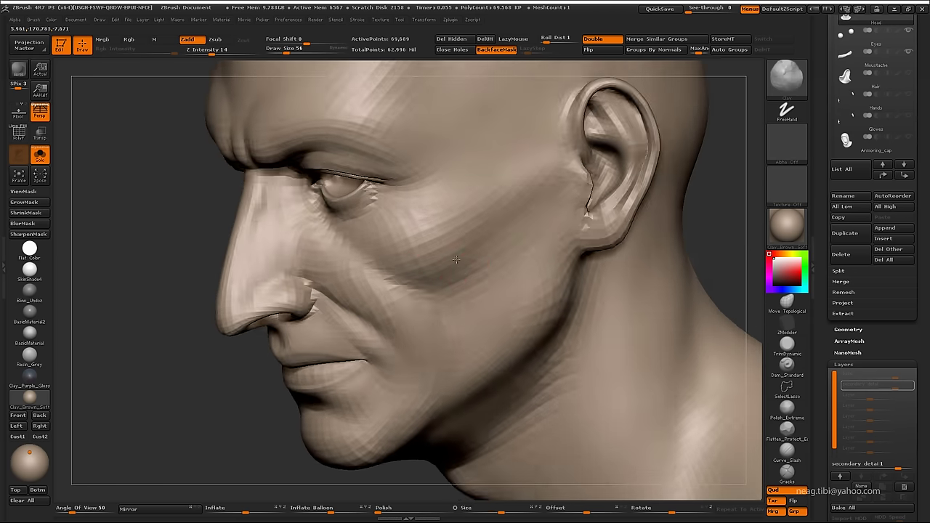
key("shift")
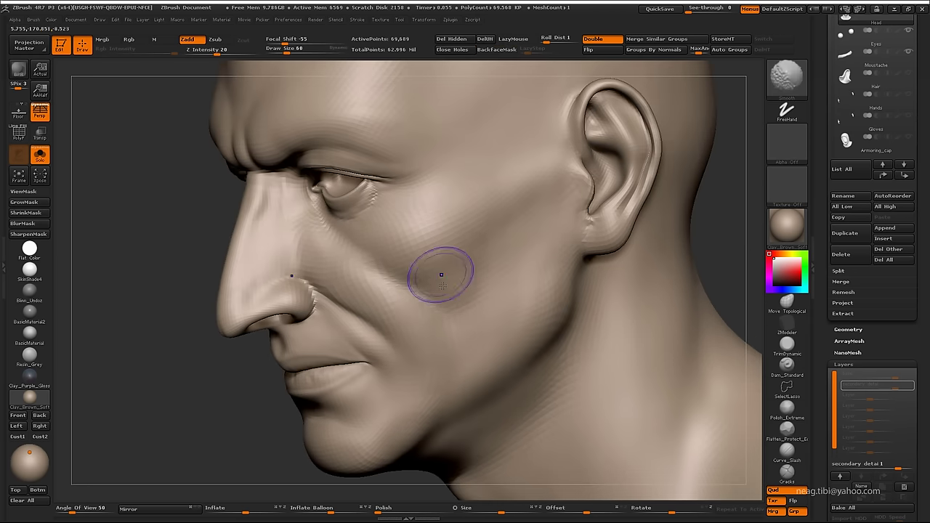
- Reshape the inner corner of the right eye with the Move Topological brush
key("f")
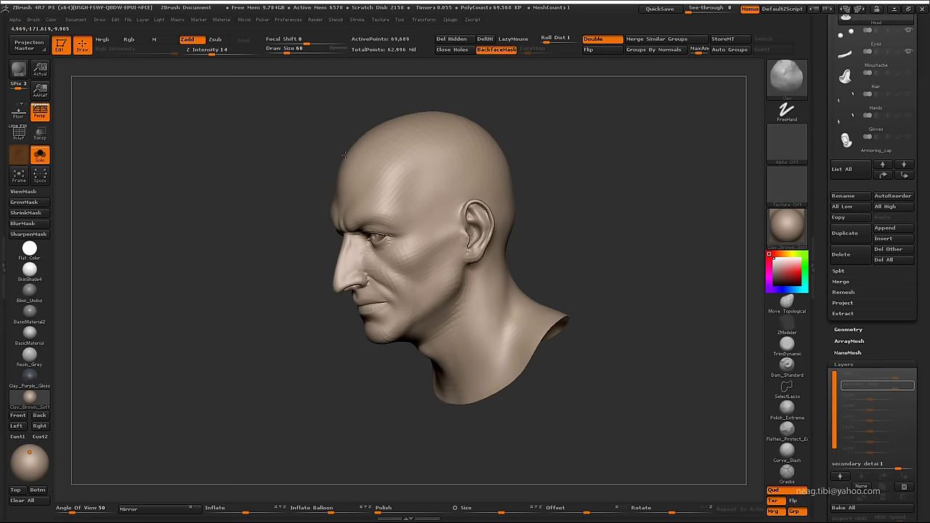
left_click_drag(480, 233, 531, 227)
mouse_move(381, 248)
right_mouse_down("ctrl")
mouse_move(427, 299)
mouse_move(385, 320)
mouse_move(297, 313)
right_mouse_up("ctrl")
key("b")
key("m")
key("t")
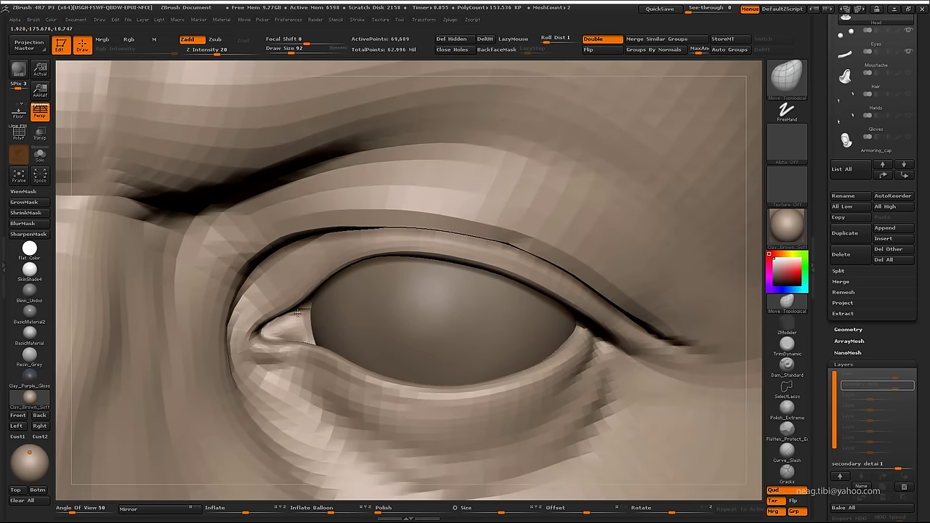
mouse_move(297, 313)
left_mouse_down()
mouse_move(272, 336)
mouse_move(290, 353)
left_mouse_up()
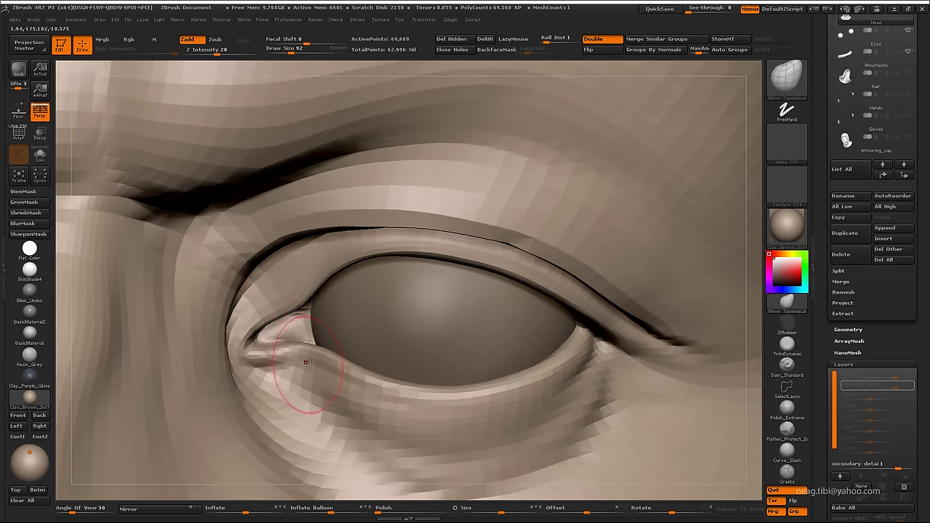
mouse_move(290, 353)
right_mouse_down()
mouse_move(404, 381)
mouse_move(345, 280)
mouse_move(311, 259)
mouse_move(629, 125)
mouse_move(404, 244)
mouse_move(378, 139)
mouse_move(514, 339)
mouse_move(477, 279)
right_mouse_up()
- Subdivide the mesh and carve the upper-eyelid crease with Dam_Standard and LazyMouse
key("b")
key("d")
key("s")
key("ctrl+d")
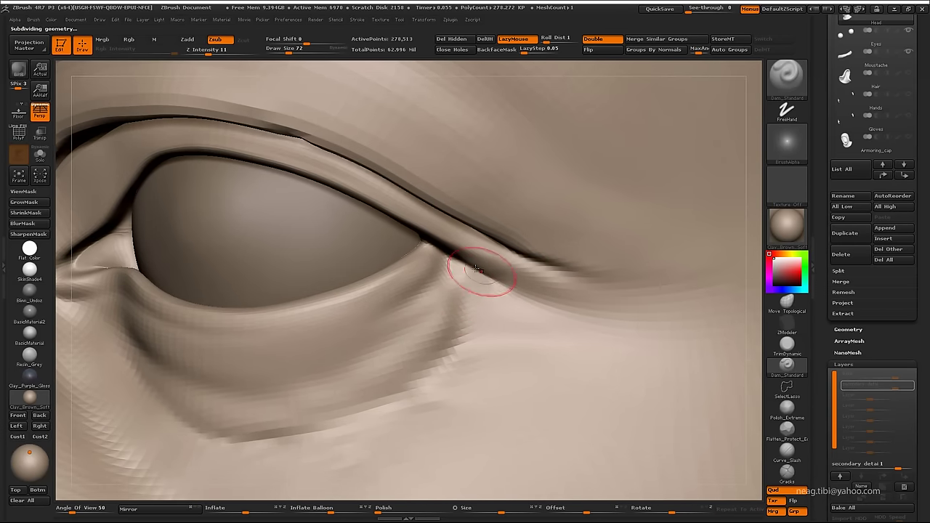
left_click_drag(475, 269, 587, 313)
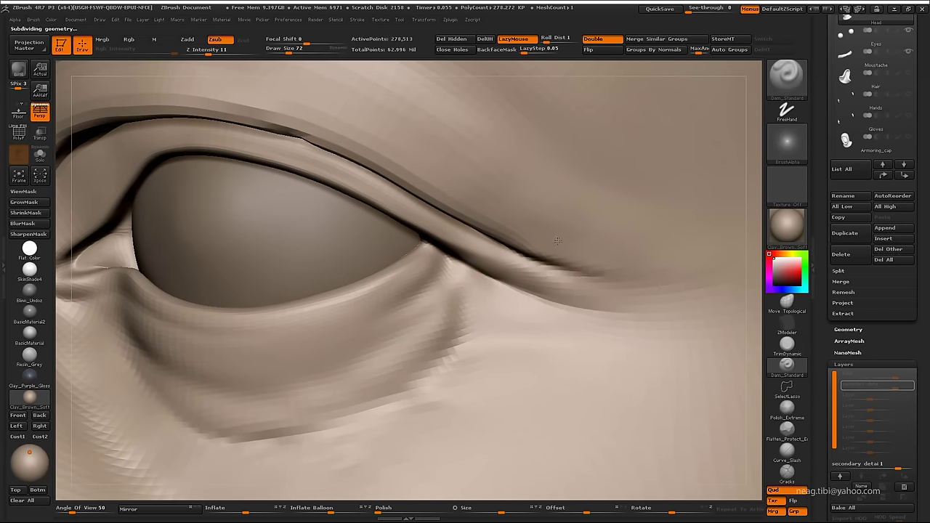
mouse_move(556, 239)
right_mouse_down()
mouse_move(642, 286)
mouse_move(690, 282)
mouse_move(602, 311)
mouse_move(609, 302)
mouse_move(384, 270)
mouse_move(426, 370)
right_mouse_up()
mouse_move(371, 342)
right_mouse_down()
mouse_move(365, 264)
mouse_move(426, 281)
mouse_move(380, 356)
mouse_move(341, 385)
right_mouse_up()
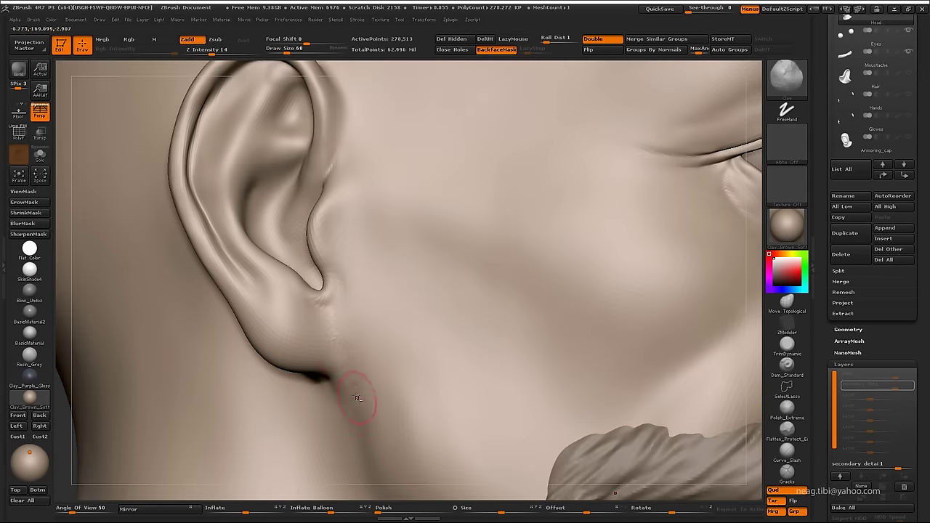
- Refine the jaw and chin below the moustache across subdivision levels, then check the front view
key("f")
right_click_drag(374, 311, 535, 137)
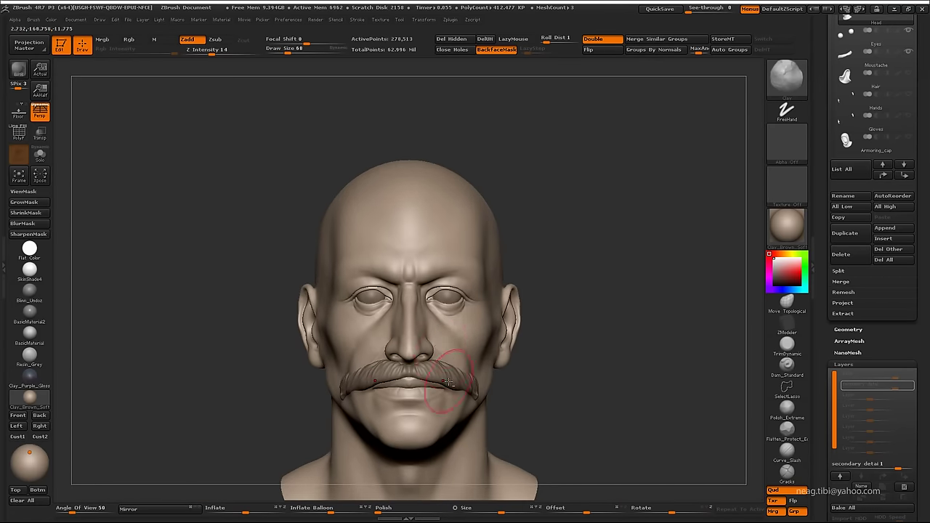
mouse_move(448, 383)
right_mouse_down()
mouse_move(440, 400)
mouse_move(333, 374)
mouse_move(373, 335)
right_mouse_up()
key("shift+d")
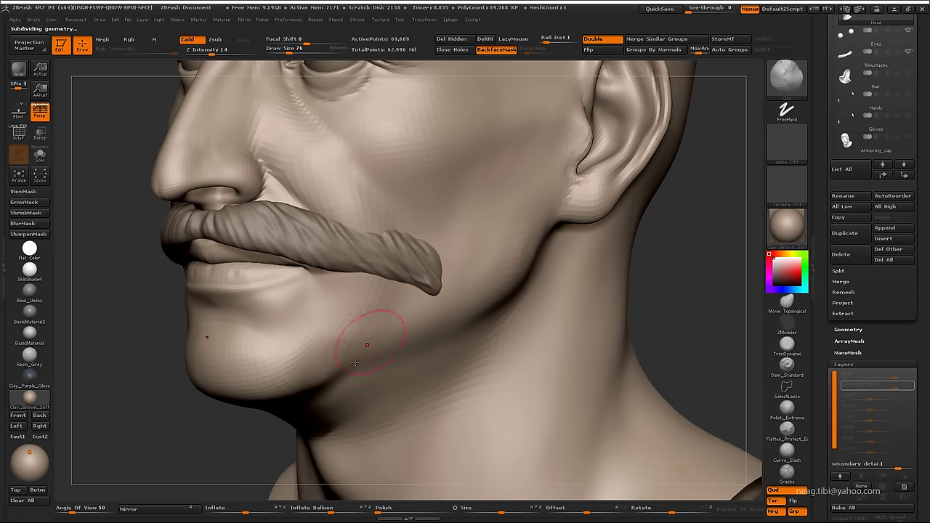
right_click_drag(358, 360, 339, 322)
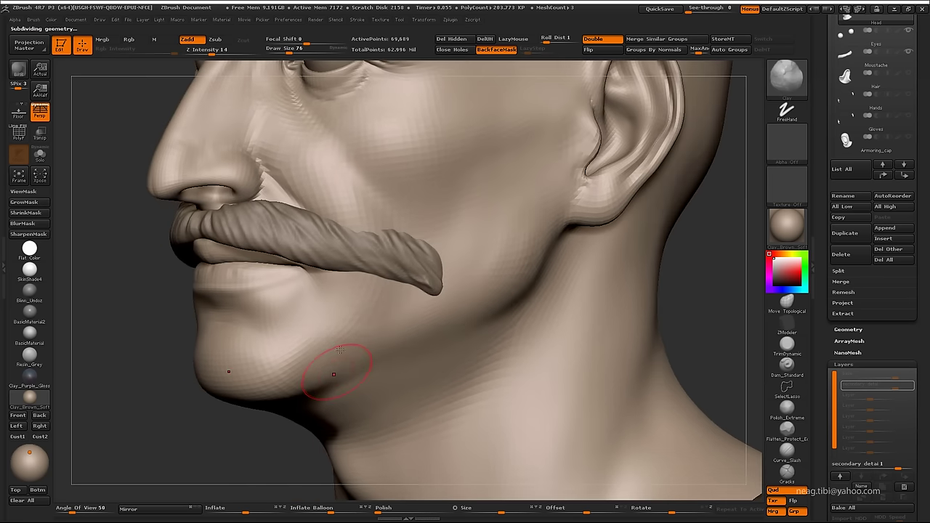
key("d")
right_click_drag(358, 370, 473, 305)
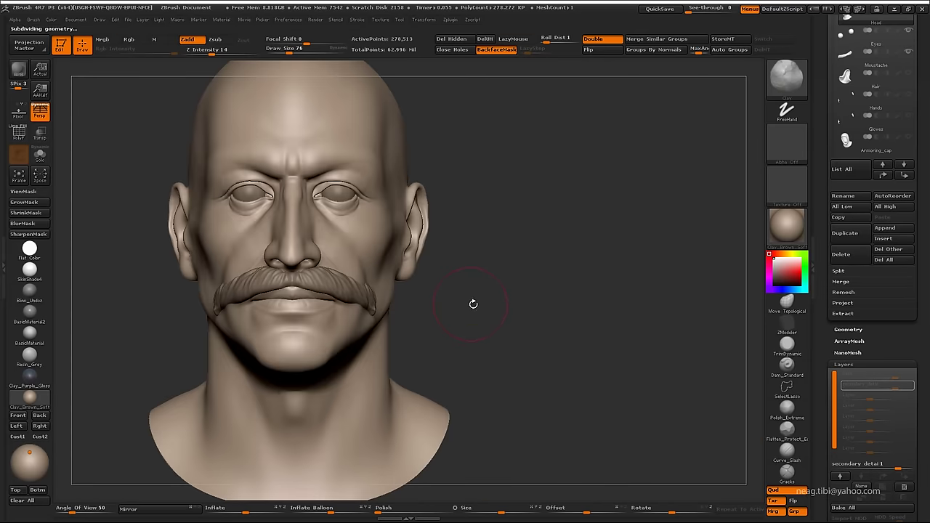
mouse_move(379, 419)
right_mouse_down("alt")
mouse_move(390, 311)
mouse_move(361, 334)
mouse_move(336, 315)
mouse_move(310, 394)
mouse_move(453, 233)
mouse_move(419, 268)
mouse_move(427, 327)
right_mouse_up("alt")
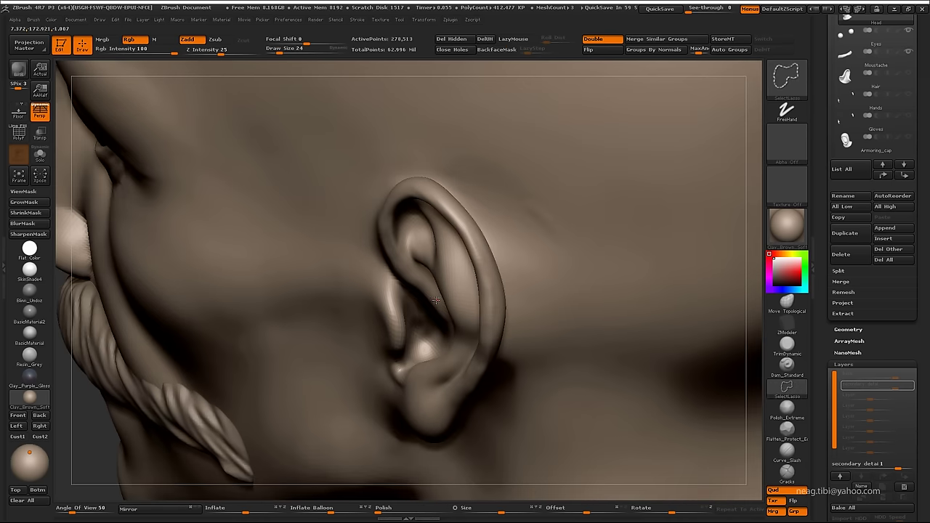
- Isolate the ear polygroup in Solo mode and zoom in on it
left_click(386, 170, "ctrl+shift")
key("alt+s")
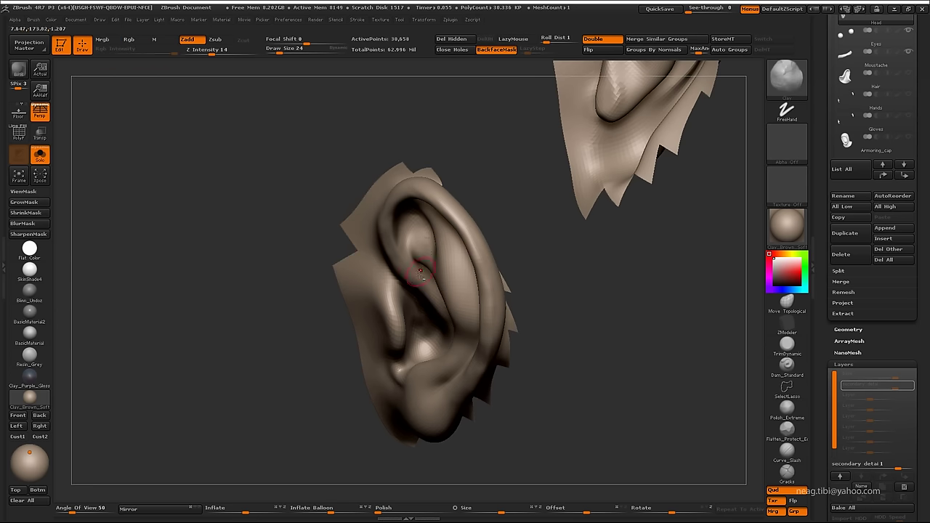
mouse_move(420, 272)
right_mouse_down("alt")
mouse_move(376, 255)
mouse_move(367, 296)
right_mouse_up("alt")
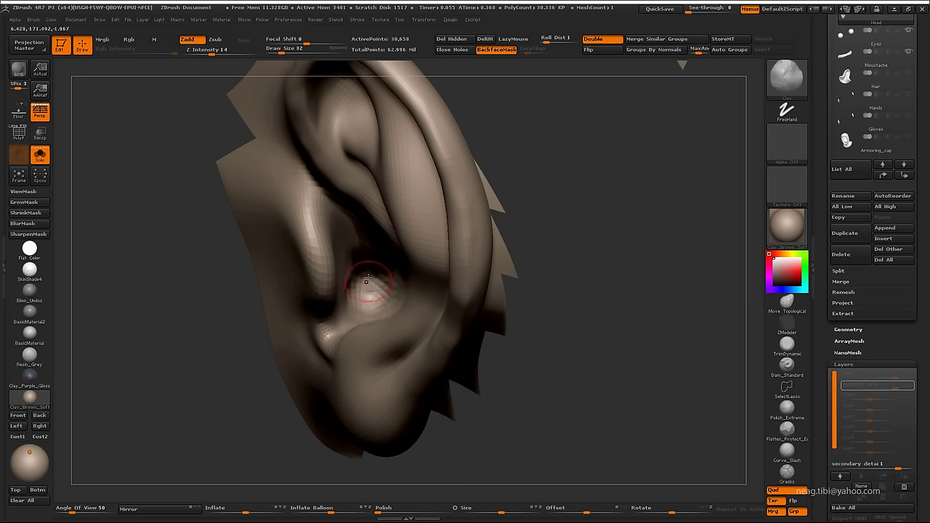
mouse_move(367, 281)
right_mouse_down()
mouse_move(332, 290)
mouse_move(377, 320)
mouse_move(369, 269)
mouse_move(371, 283)
right_mouse_up()
- Reshape the inner-ear fold with a large, strong Move brush
key("b")
key("m")
key("v")
key("b")
key("s")
key("t")
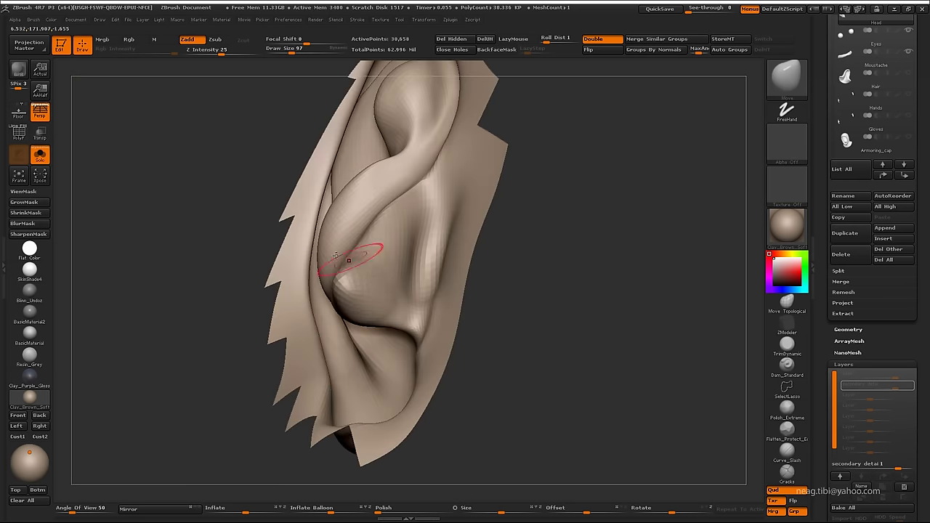
mouse_move(353, 254)
right_mouse_down()
mouse_move(363, 312)
mouse_move(446, 301)
mouse_move(440, 289)
right_mouse_up()
left_click_drag(440, 289, 418, 236)
- Switch to a smaller, weaker Move Topological brush for the inner-ear folds
key("b")
key("m")
key("t")
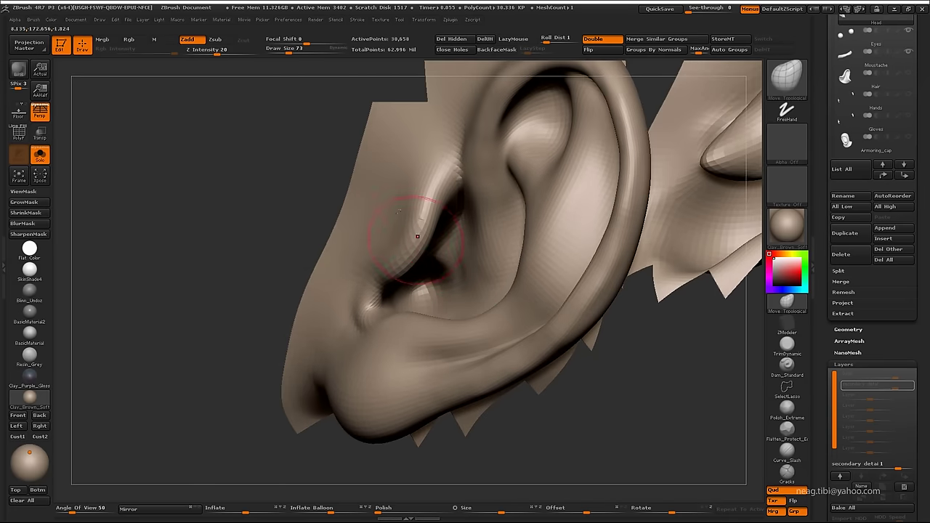
right_click_drag(460, 321, 464, 274)
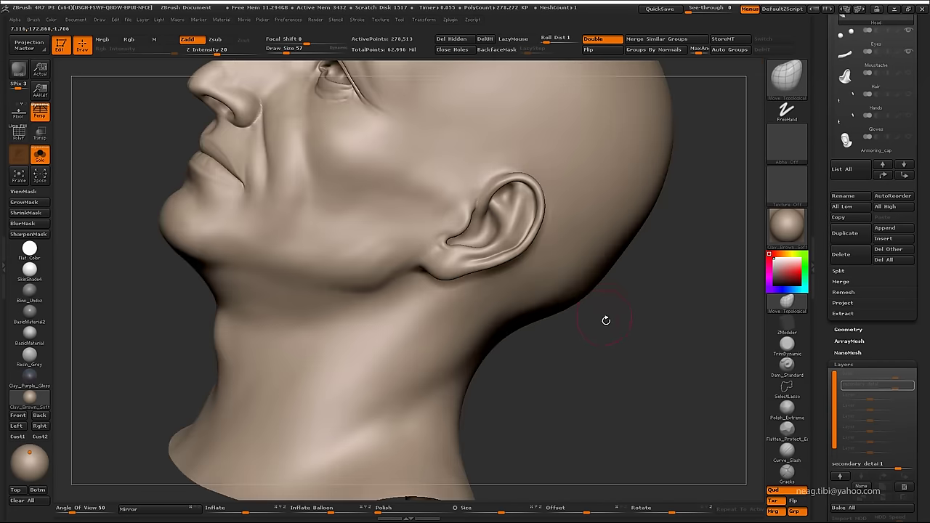
- Turn off Solo to show the moustache again and drop a subdivision level
mouse_move(606, 397)
right_mouse_down()
mouse_move(587, 335)
mouse_move(448, 292)
mouse_move(414, 326)
mouse_move(383, 335)
mouse_move(388, 312)
mouse_move(380, 353)
mouse_move(346, 312)
mouse_move(430, 340)
mouse_move(468, 324)
right_mouse_up()
key("ctrl+shift+s")
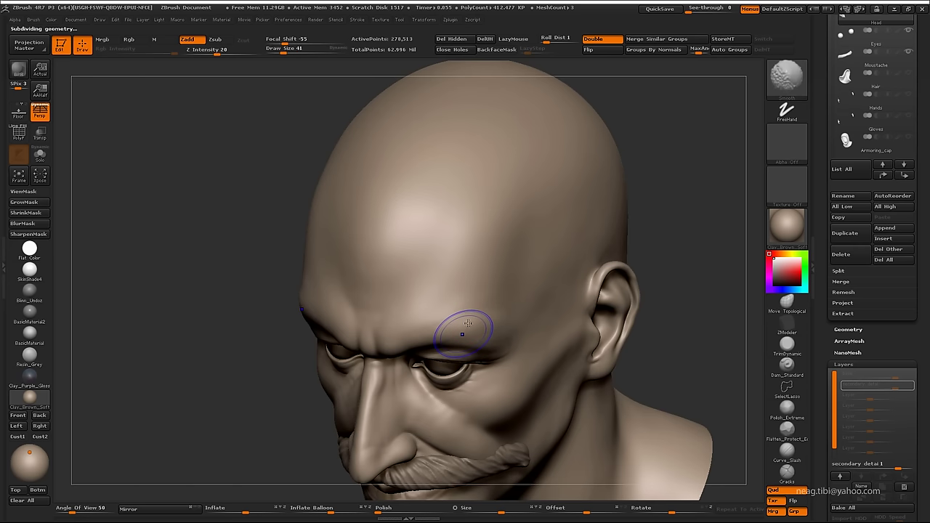
key("shift+d")
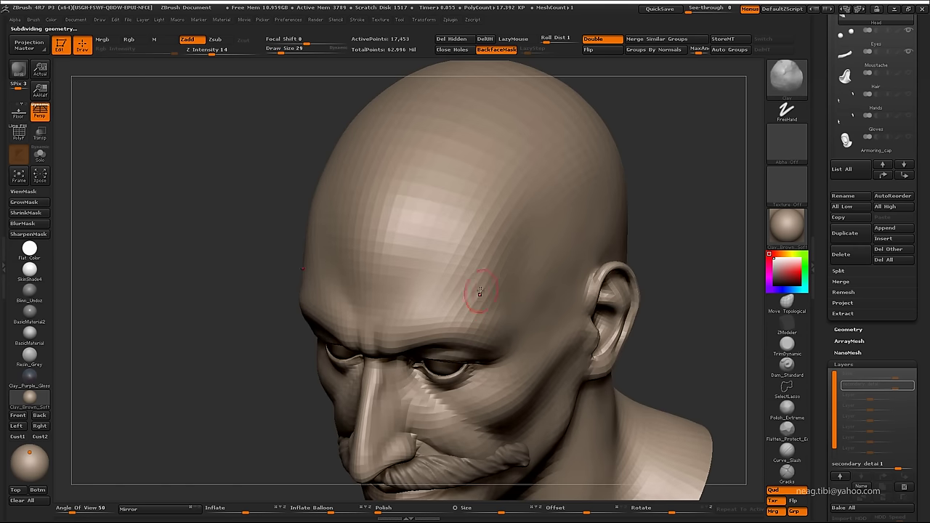
- Build up the forehead with an enlarged Clay brush, checking it from profile and front
key("]")
right_click_drag(358, 200, 438, 209)
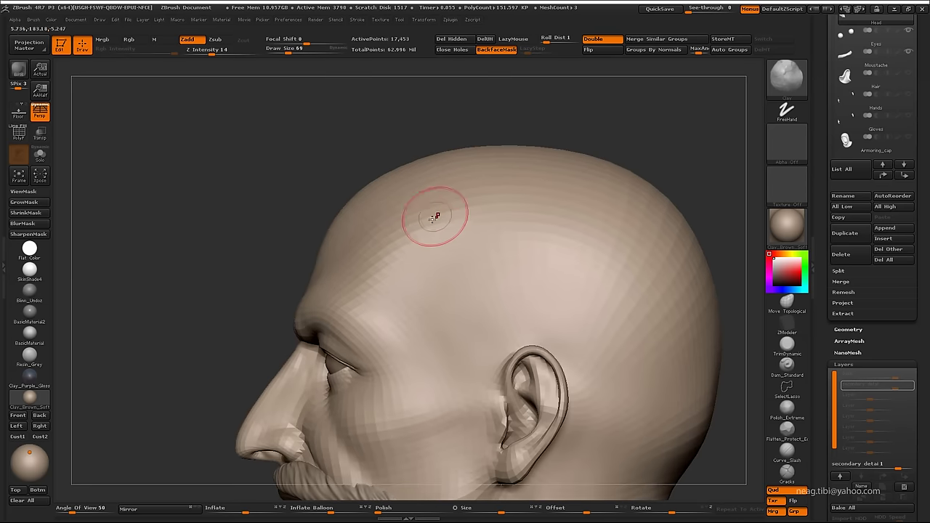
key("space")
mouse_move(363, 211)
right_mouse_down()
mouse_move(372, 207)
mouse_move(328, 158)
mouse_move(338, 190)
mouse_move(399, 166)
mouse_move(374, 136)
right_mouse_up()
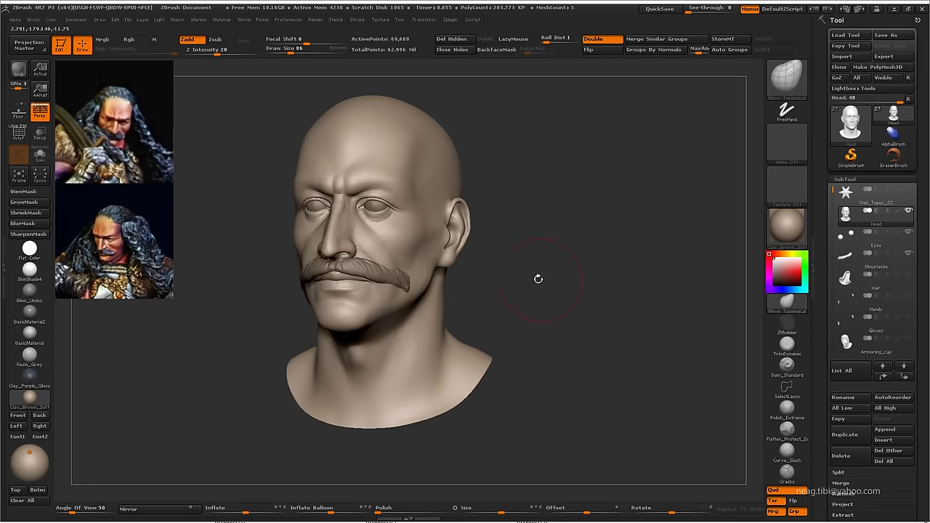
mouse_move(535, 276)
right_mouse_down()
mouse_move(496, 291)
mouse_move(479, 228)
mouse_move(510, 284)
mouse_move(501, 240)
mouse_move(465, 276)
mouse_move(478, 306)
mouse_move(596, 245)
mouse_move(509, 260)
mouse_move(438, 315)
right_mouse_up()
left_click_drag(421, 358, 453, 310)
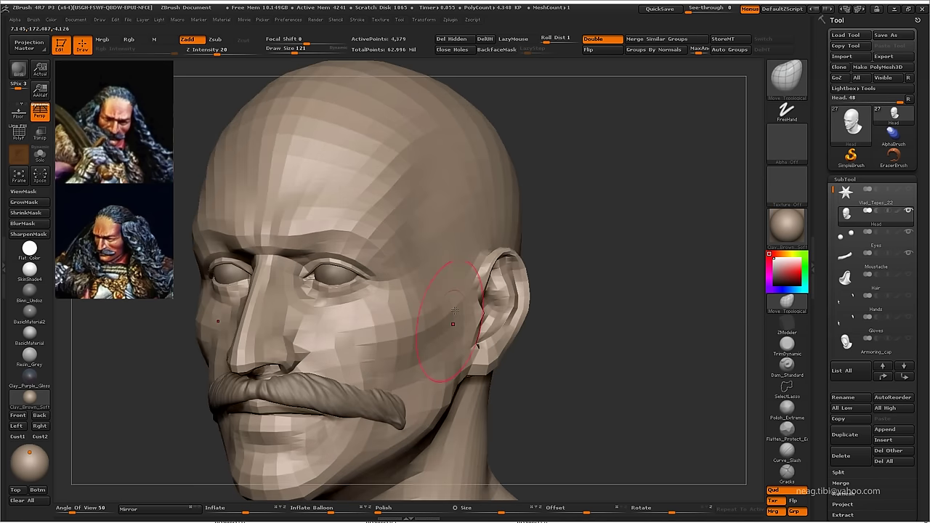
mouse_move(446, 197)
left_mouse_down()
mouse_move(553, 225)
mouse_move(483, 355)
mouse_move(465, 302)
left_mouse_up()
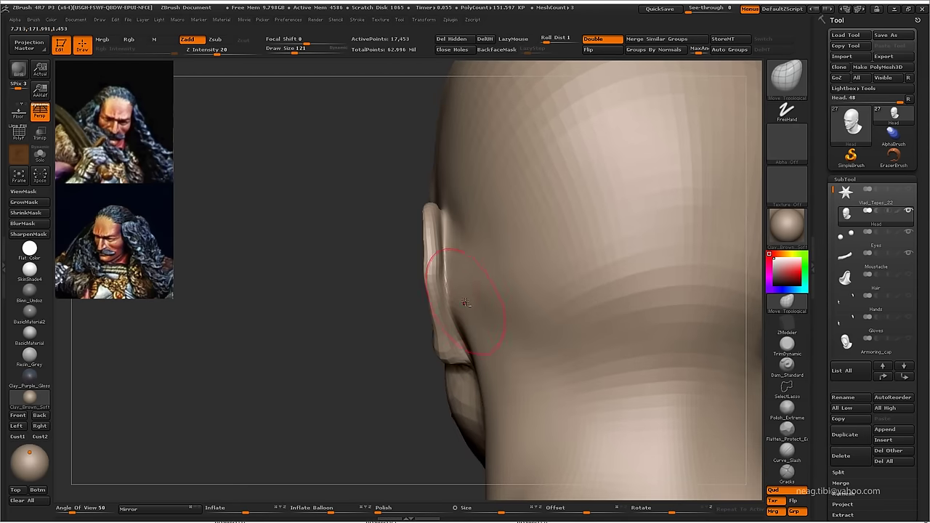
mouse_move(471, 325)
left_mouse_down()
mouse_move(450, 214)
mouse_move(420, 215)
left_mouse_up()
key("f")
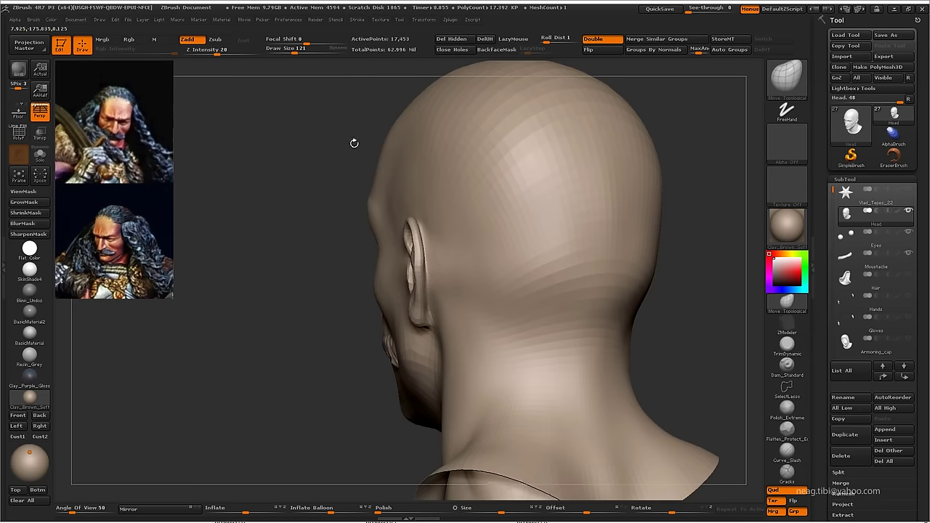
mouse_move(353, 141)
left_mouse_down()
mouse_move(394, 268)
mouse_move(432, 290)
mouse_move(435, 267)
left_mouse_up()
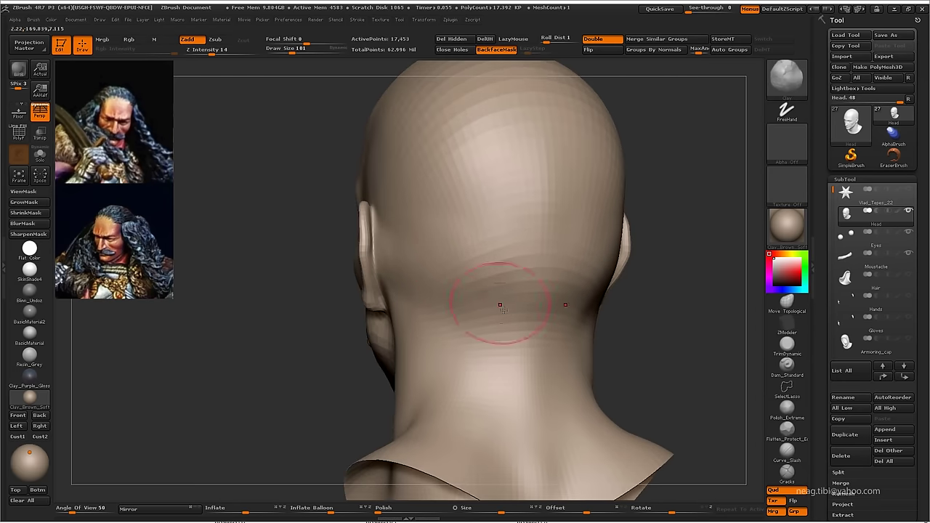
scroll(518, 314, "up", 2)
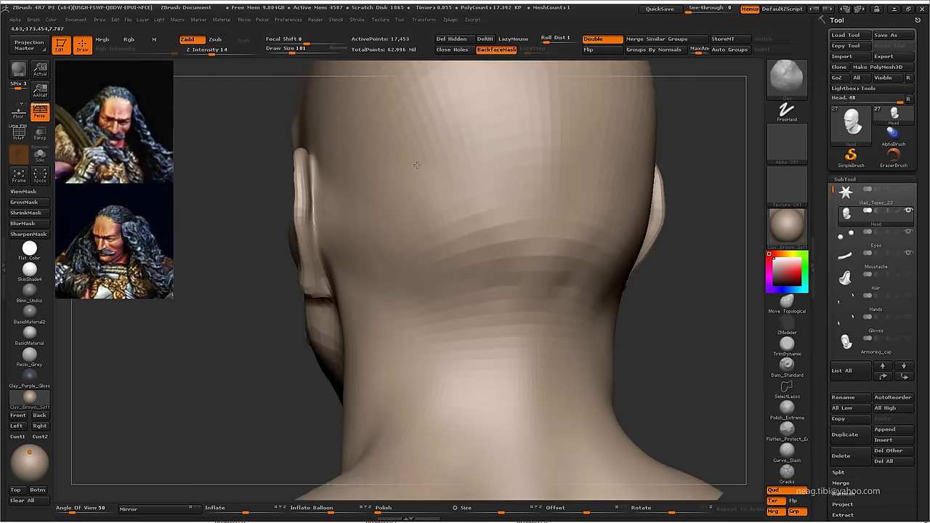
key("f")
left_click_drag(484, 213, 492, 323)
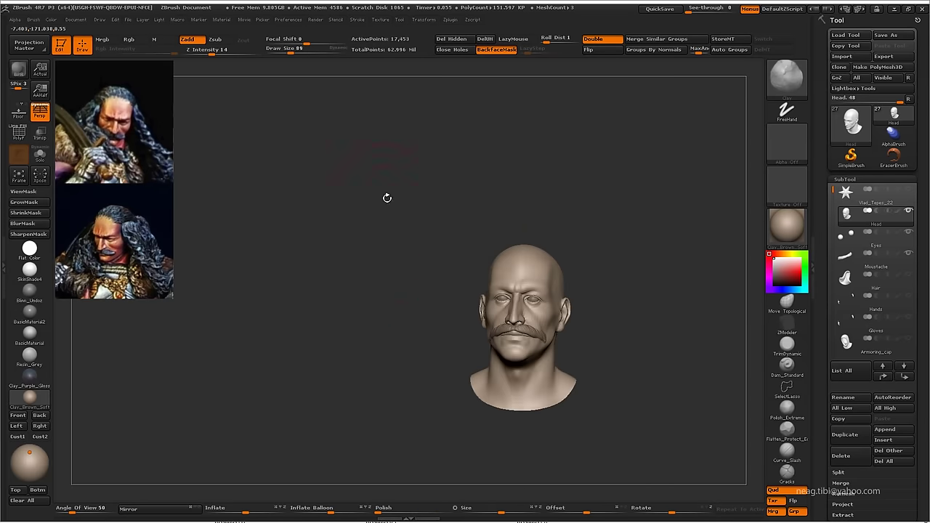
mouse_move(386, 197)
left_mouse_down()
mouse_move(490, 166)
mouse_move(486, 137)
left_mouse_up()
key("f")
left_click_drag(605, 180, 581, 190)
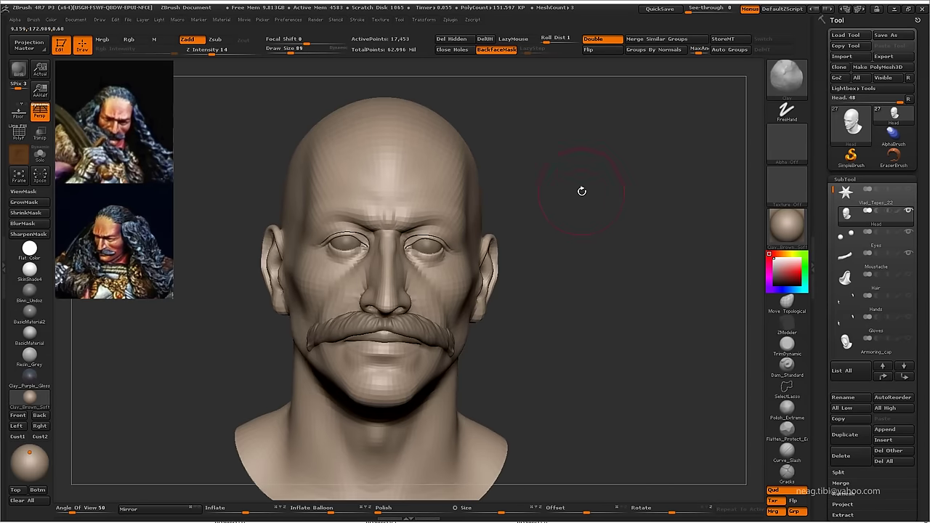
- Show the Hair subtool and inspect the lower face, jaw and area under the moustache
left_click(908, 275)
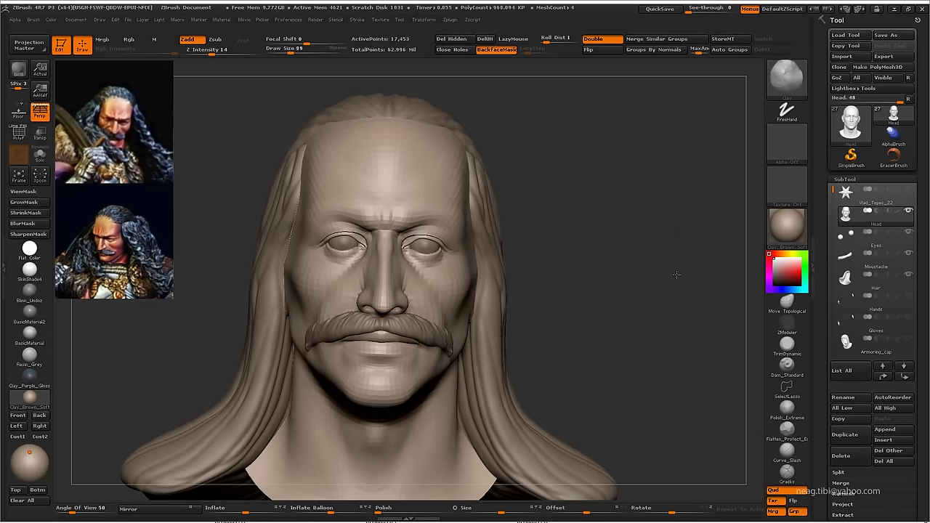
mouse_move(643, 265)
left_mouse_down()
mouse_move(622, 233)
mouse_move(669, 243)
mouse_move(656, 218)
mouse_move(624, 231)
left_mouse_up()
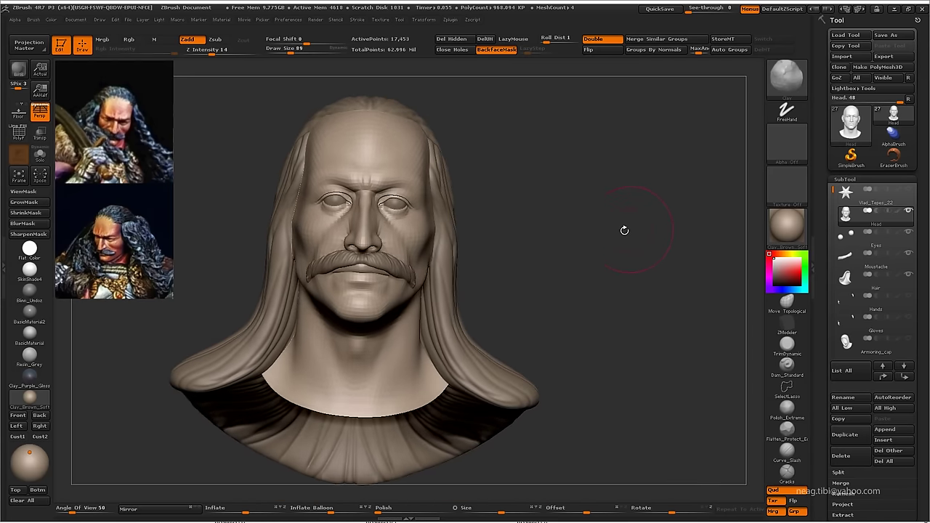
mouse_move(426, 307)
left_mouse_down("alt")
mouse_move(383, 342)
mouse_move(287, 305)
mouse_move(290, 322)
left_mouse_up("alt")
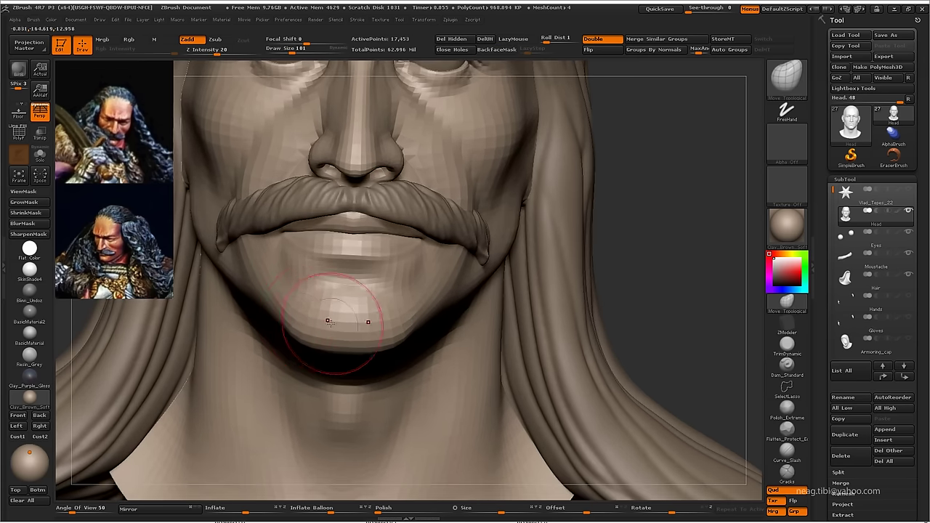
left_click_drag(262, 315, 332, 311)
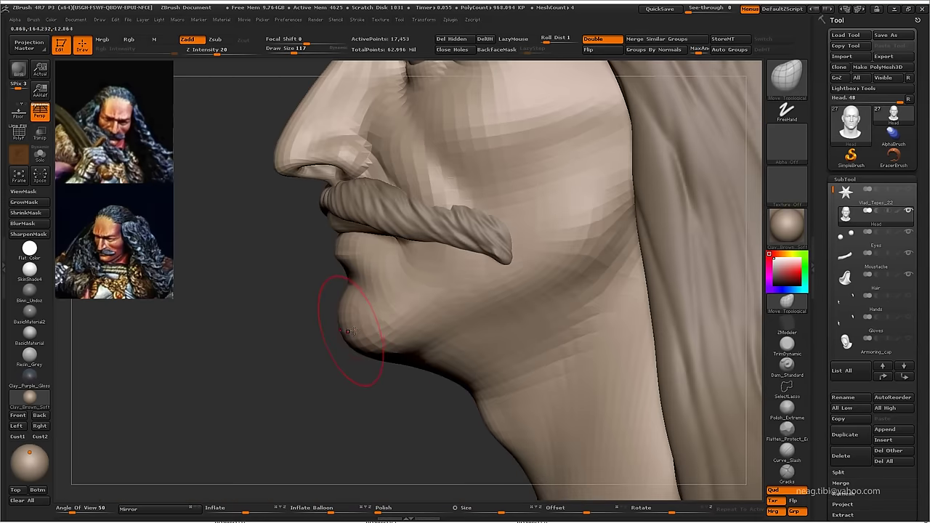
mouse_move(414, 401)
left_mouse_down()
mouse_move(459, 368)
mouse_move(362, 319)
mouse_move(506, 251)
left_mouse_up()
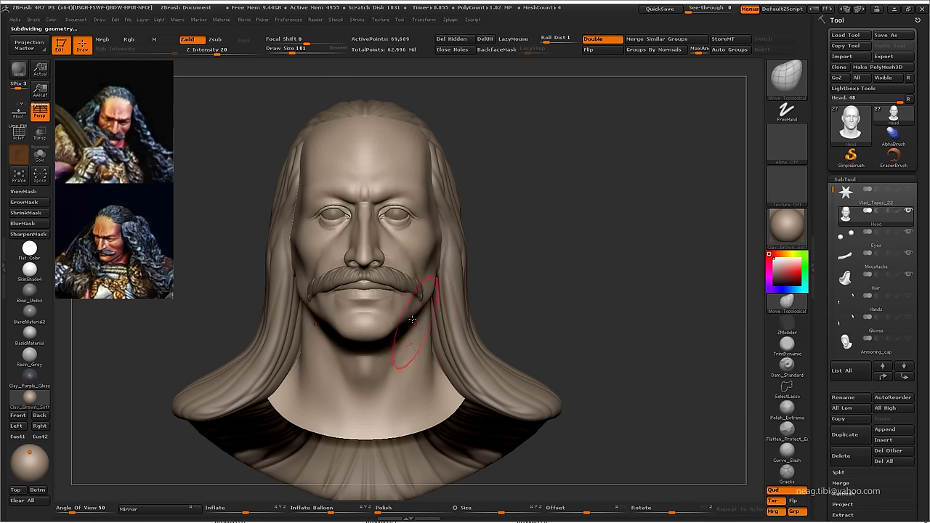
left_click_drag(394, 353, 404, 425)
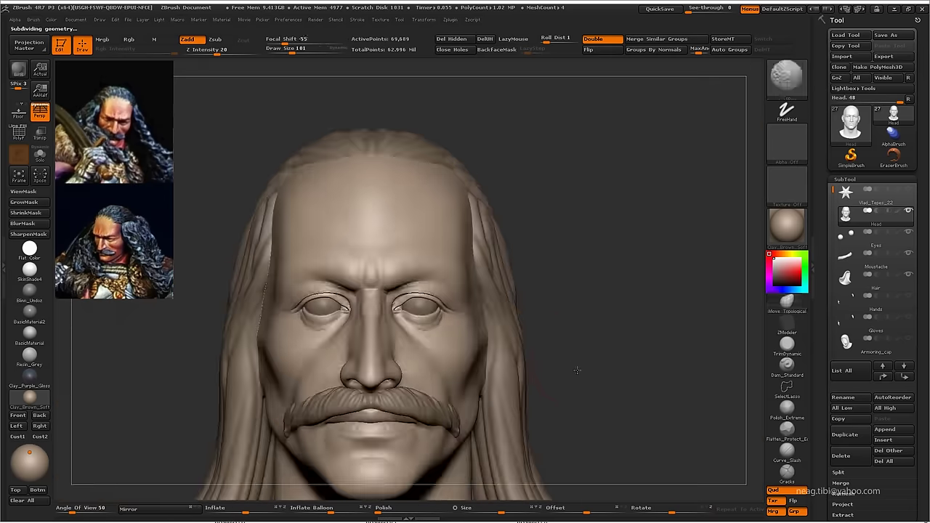
left_click_drag(600, 332, 646, 318)
mouse_move(677, 290)
left_mouse_down()
mouse_move(623, 241)
mouse_move(650, 249)
mouse_move(373, 301)
mouse_move(375, 405)
mouse_move(407, 341)
mouse_move(377, 314)
left_mouse_up()
- Select Dam_Standard and review the eye, then the full head from the front
key("space")
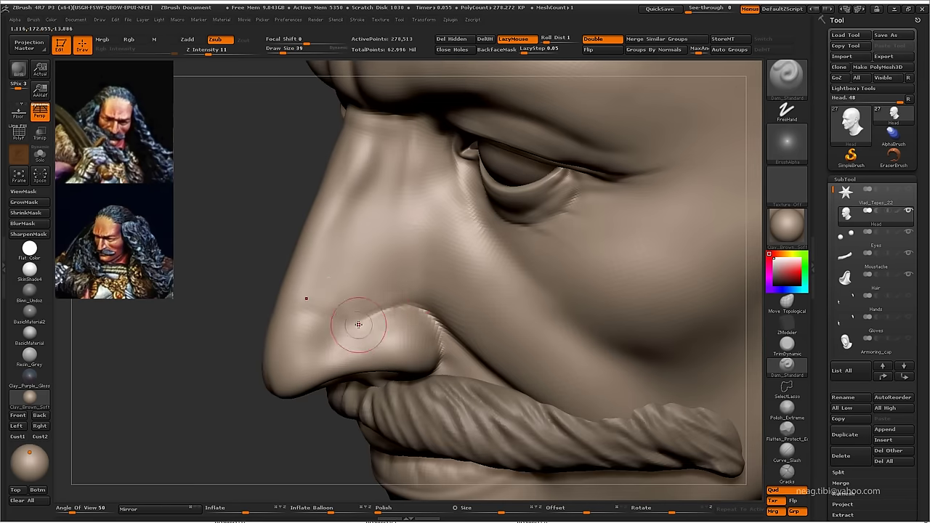
left_click_drag(381, 306, 394, 239)
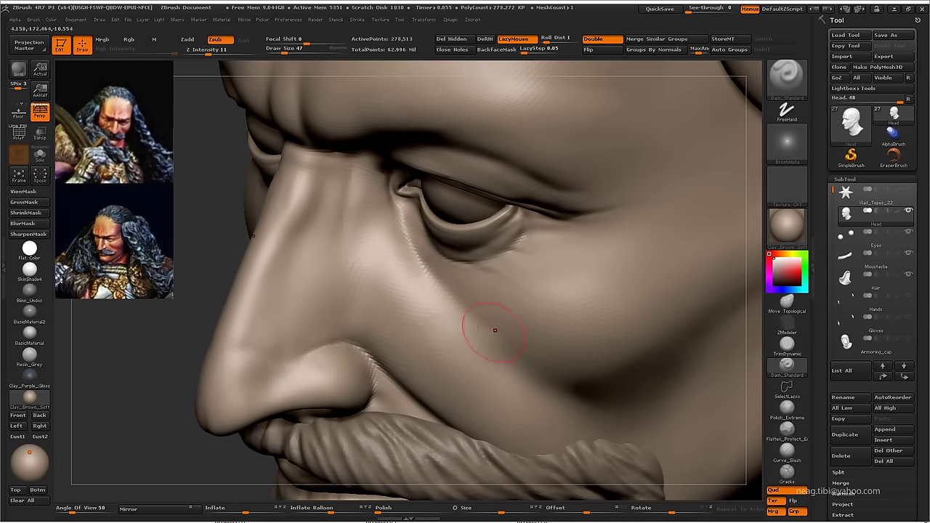
left_click_drag(495, 331, 499, 286)
left_click_drag(450, 269, 390, 224)
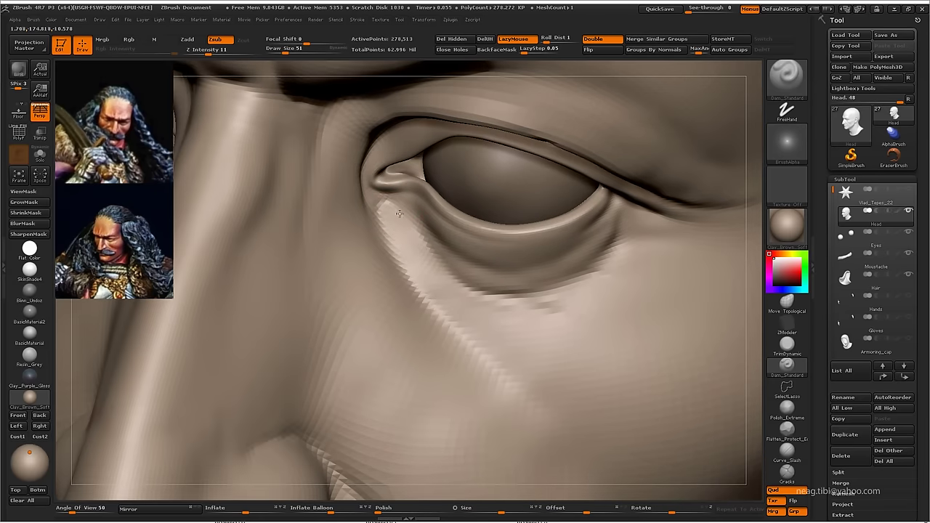
key("f")
left_click_drag(566, 189, 614, 164, "shift")
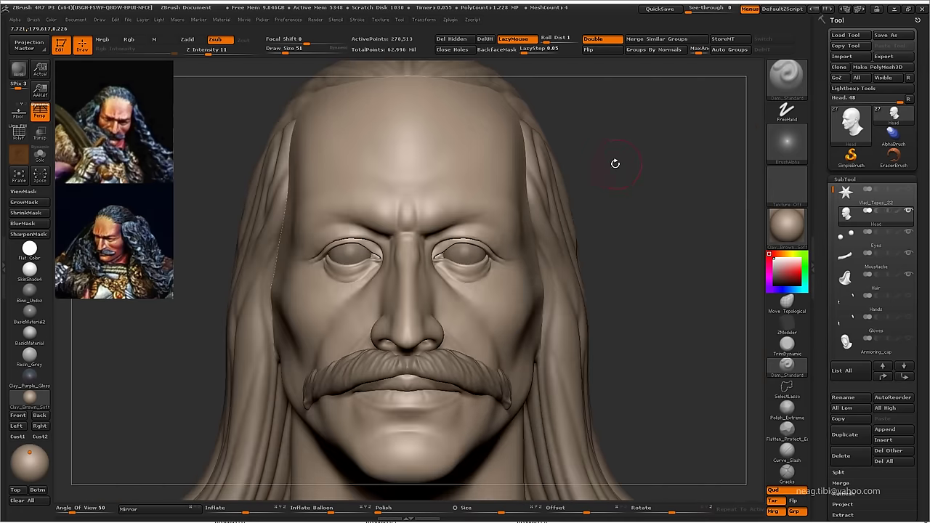
left_click_drag(530, 359, 540, 205)
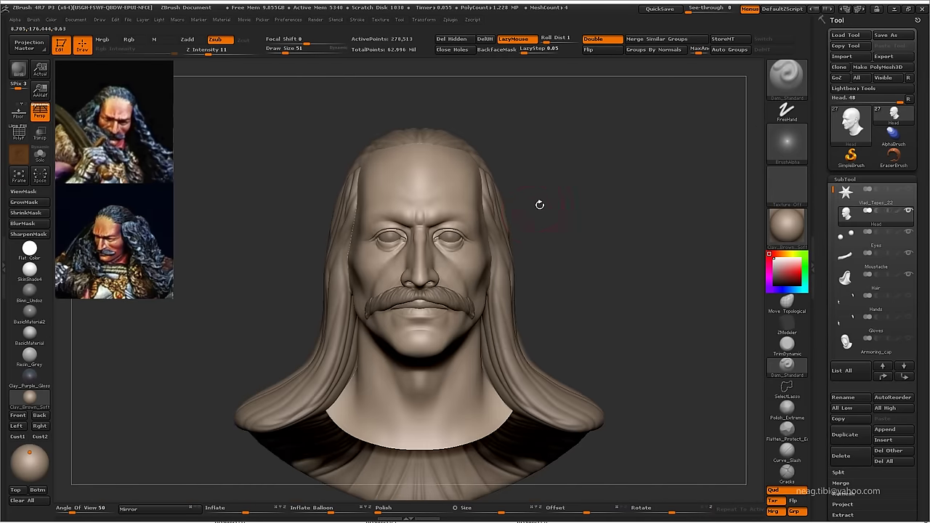
- Hide the hair, set Roll Dist to 10, and smooth the nose and cheek
left_click(913, 276)
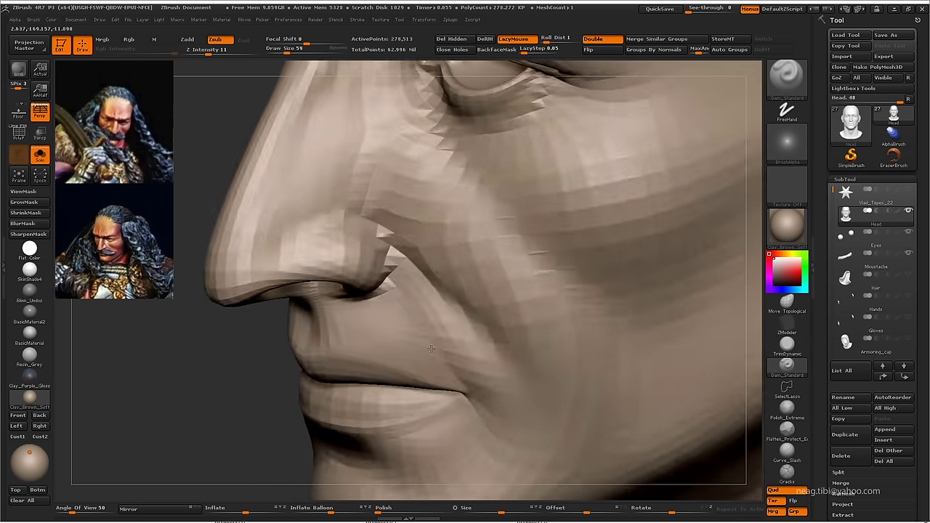
mouse_move(443, 327)
left_mouse_down()
mouse_move(428, 348)
mouse_move(431, 320)
left_mouse_up()
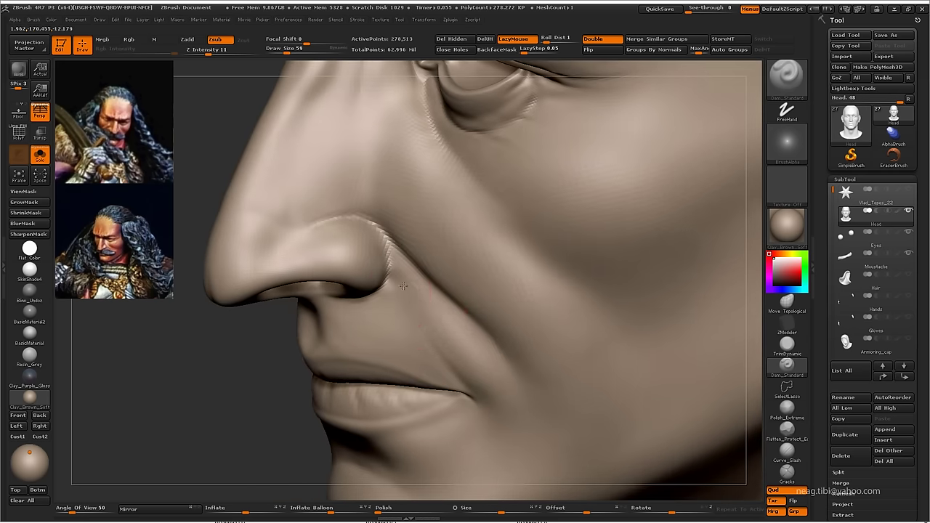
mouse_move(404, 286)
left_mouse_down()
mouse_move(384, 269)
mouse_move(377, 226)
left_mouse_up()
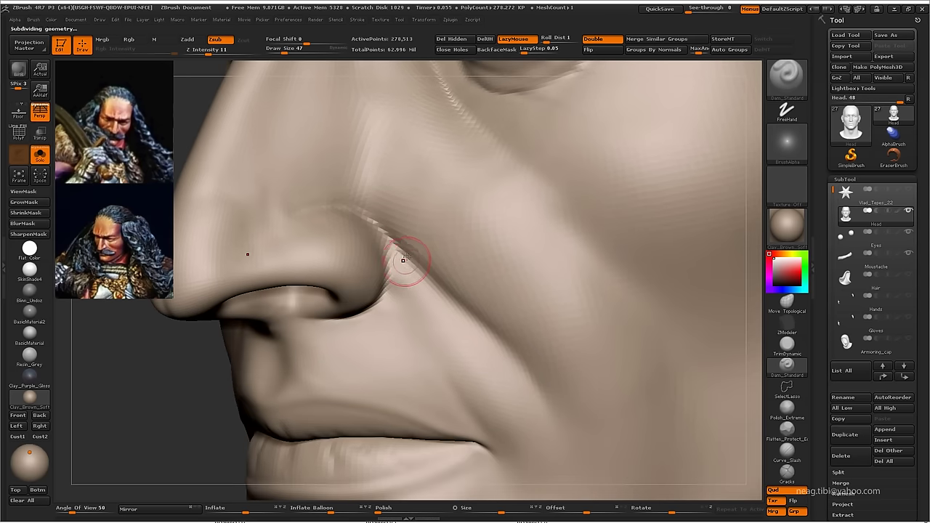
left_click_drag(383, 238, 390, 244)
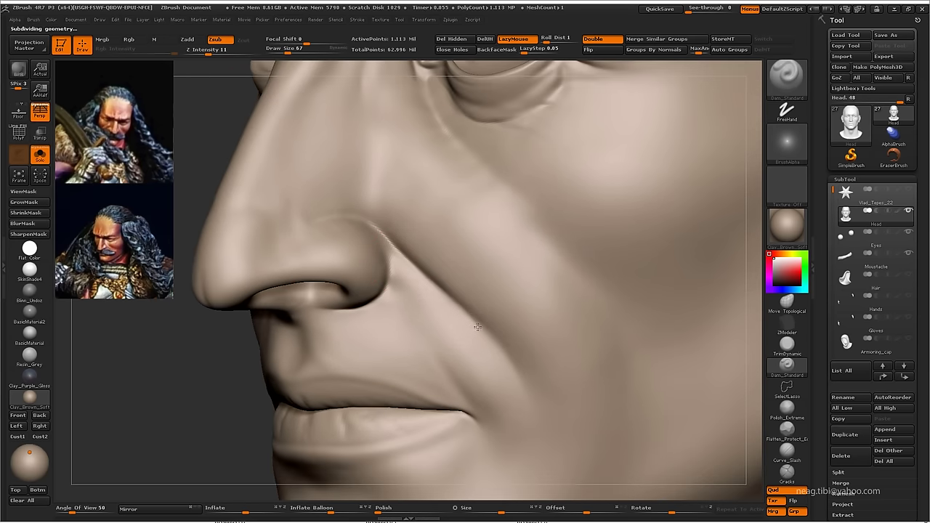
left_click(570, 41)
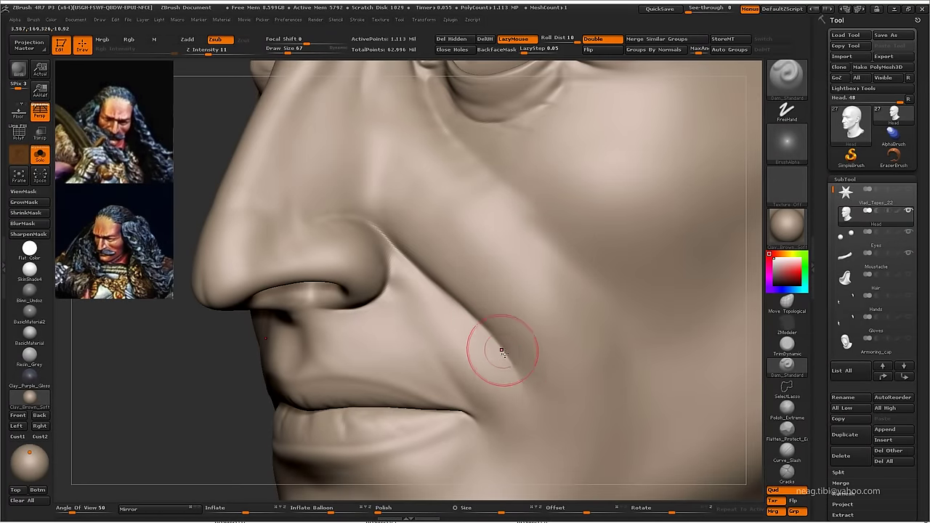
key("shift")
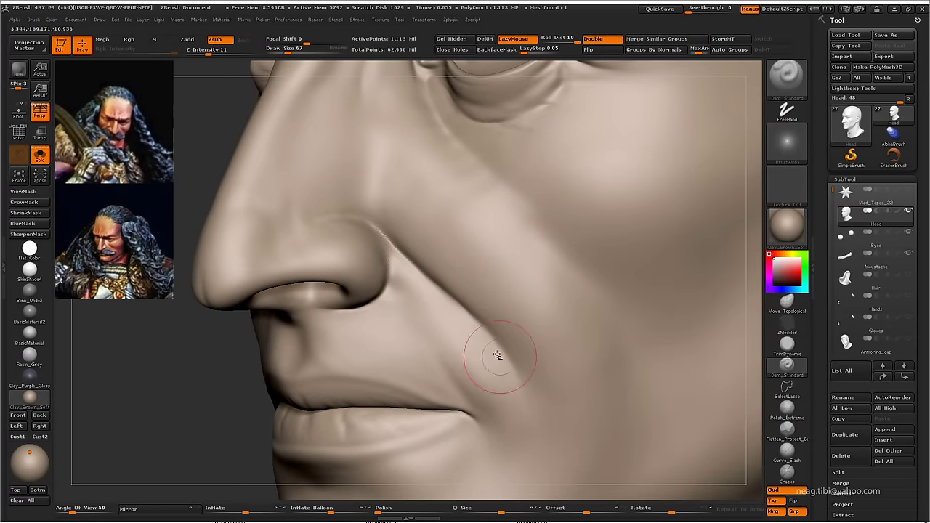
left_click_drag(519, 380, 446, 323)
- Pick the Inflat brush, return to the 1.1-million-point level, and enlarge the brush
key("b")
key("i")
key("n")
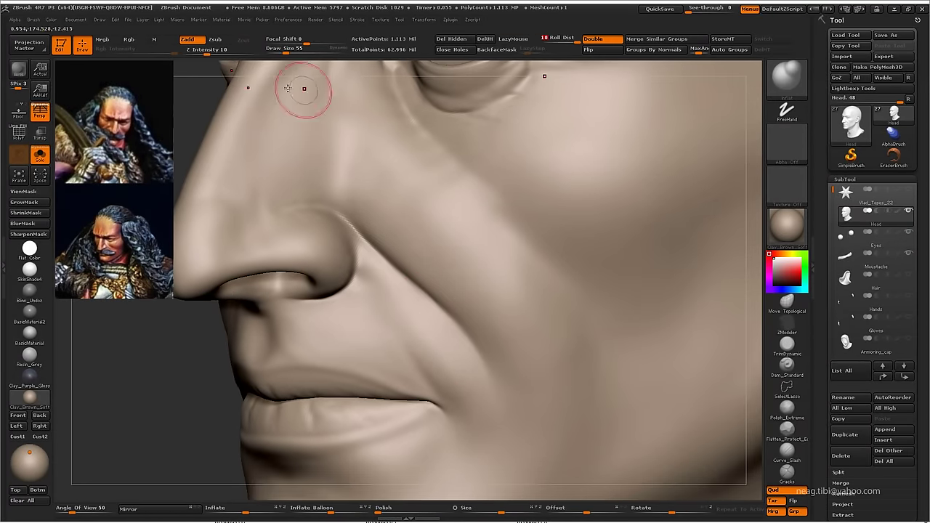
key("shift+d")
key("d")
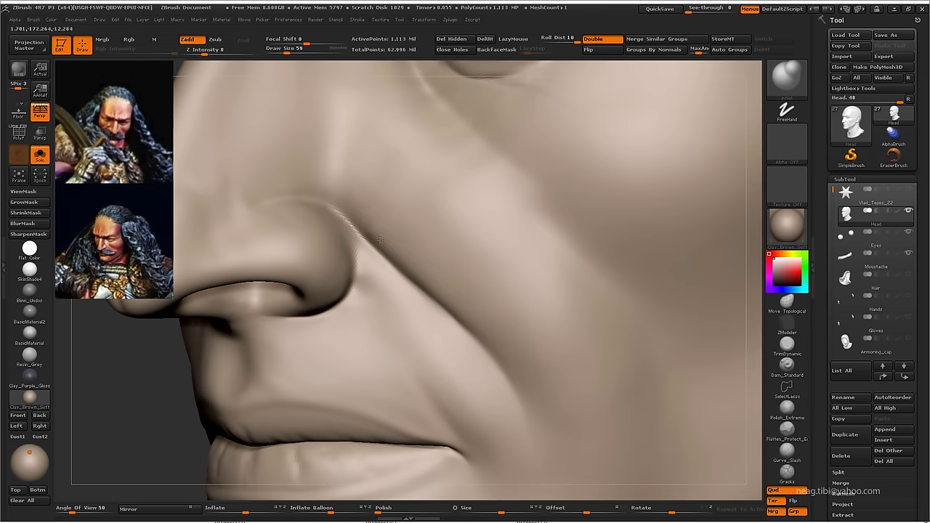
key("bracketright")
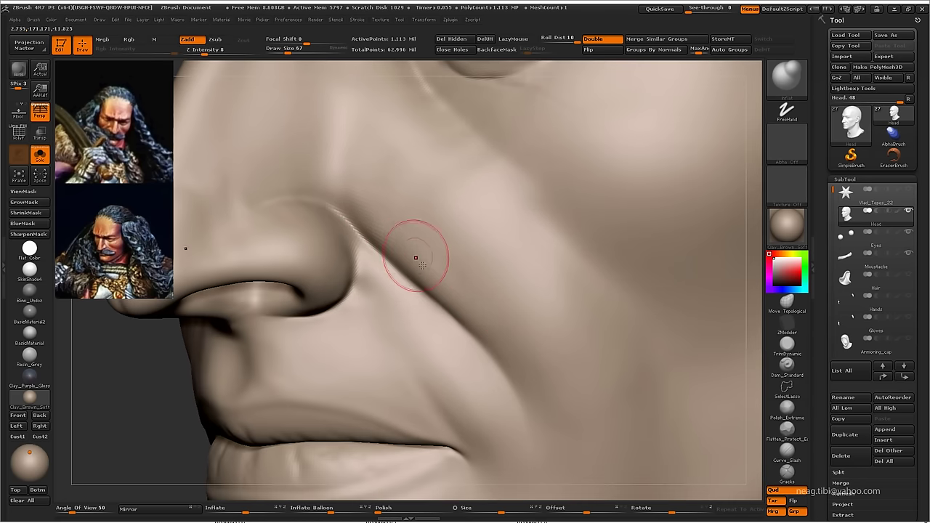
- Drop to the lowest subdivision level and shape the lips and chin with Move Topological
key("f")
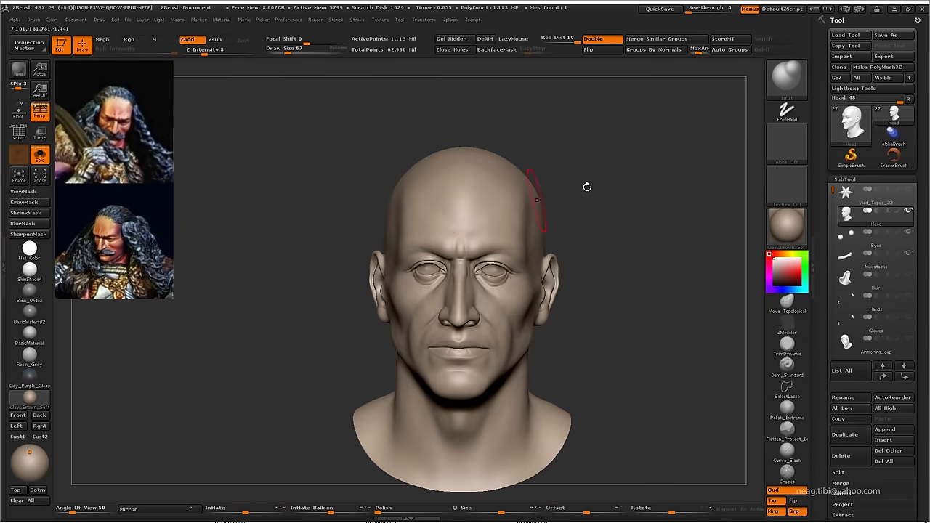
mouse_move(585, 186)
right_mouse_down()
mouse_move(472, 346)
mouse_move(506, 385)
mouse_move(505, 364)
mouse_move(472, 345)
right_mouse_up()
key("shift+d")
key("m")
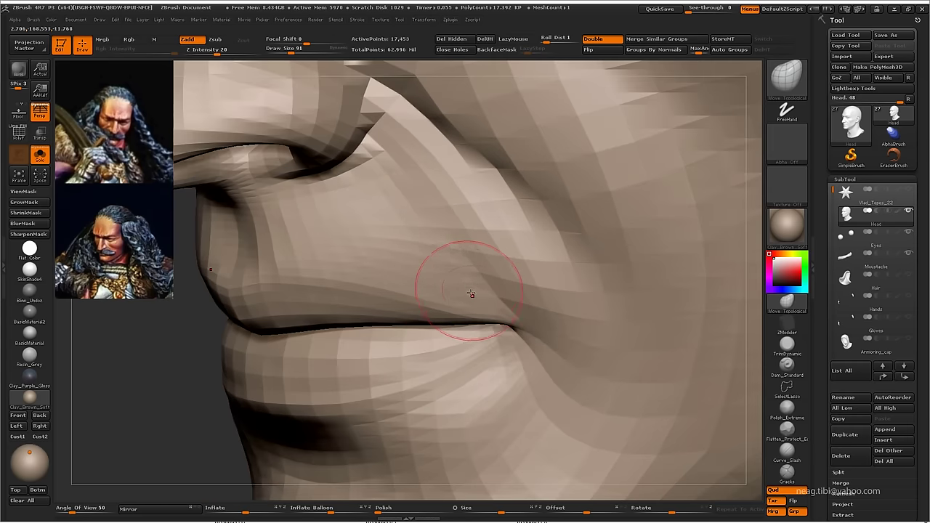
right_click_drag(485, 289, 490, 284, "alt")
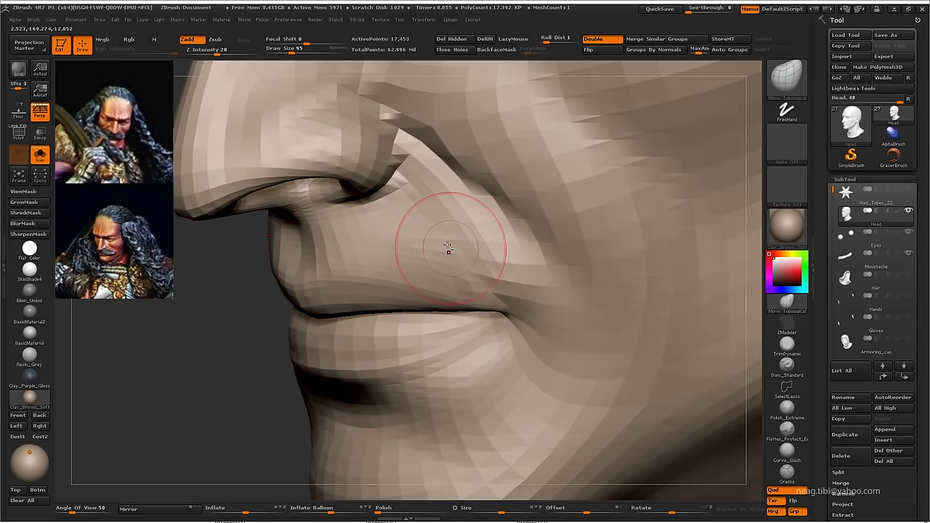
mouse_move(448, 249)
right_mouse_down("alt")
mouse_move(660, 318)
mouse_move(419, 250)
right_mouse_up("alt")
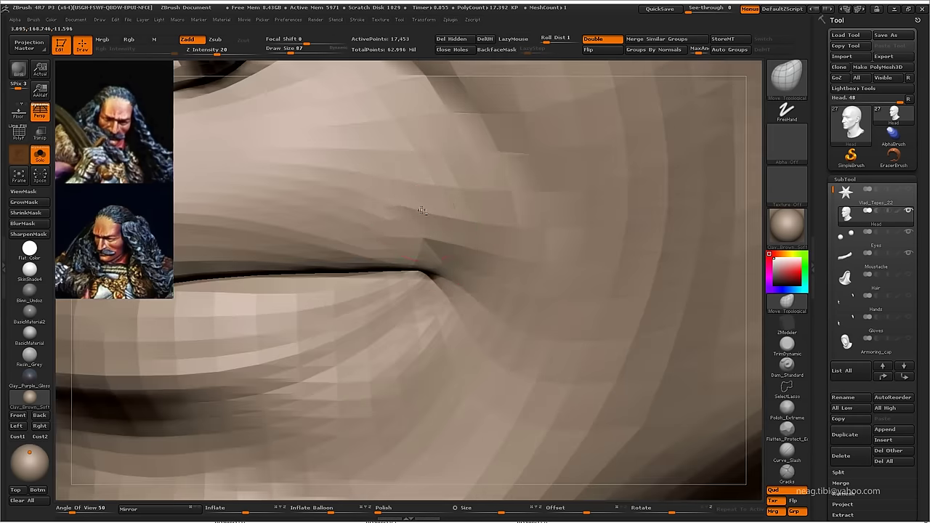
mouse_move(421, 210)
right_mouse_down("alt")
mouse_move(552, 276)
mouse_move(406, 298)
mouse_move(373, 322)
mouse_move(422, 309)
mouse_move(424, 247)
right_mouse_up("alt")
right_click_drag(445, 284, 430, 253)
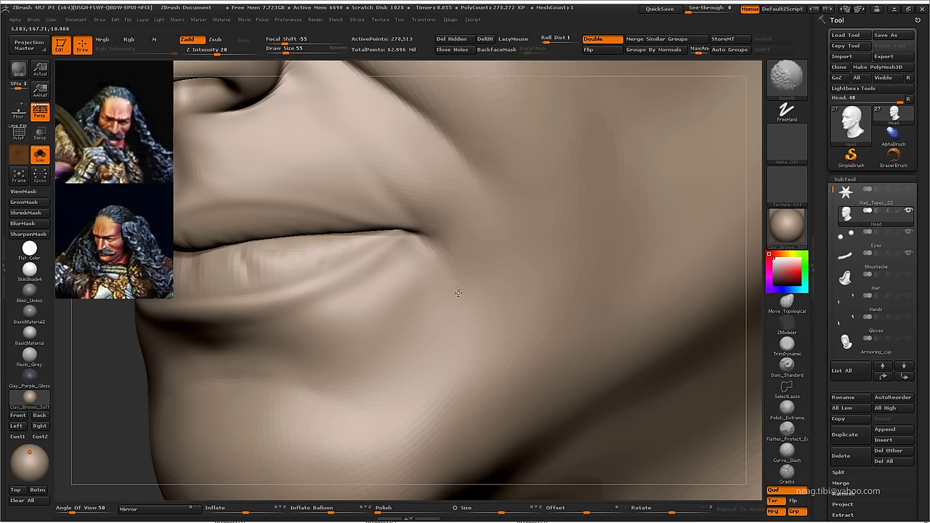
- Try a Dam_Standard crease along the lower lip from the front, then undo it
key("f")
right_click_drag(450, 276, 547, 272, "shift")
mouse_move(475, 327)
right_mouse_down("alt")
mouse_move(446, 341)
mouse_move(434, 309)
mouse_move(402, 304)
right_mouse_up("alt")
key("b")
key("d")
key("s")
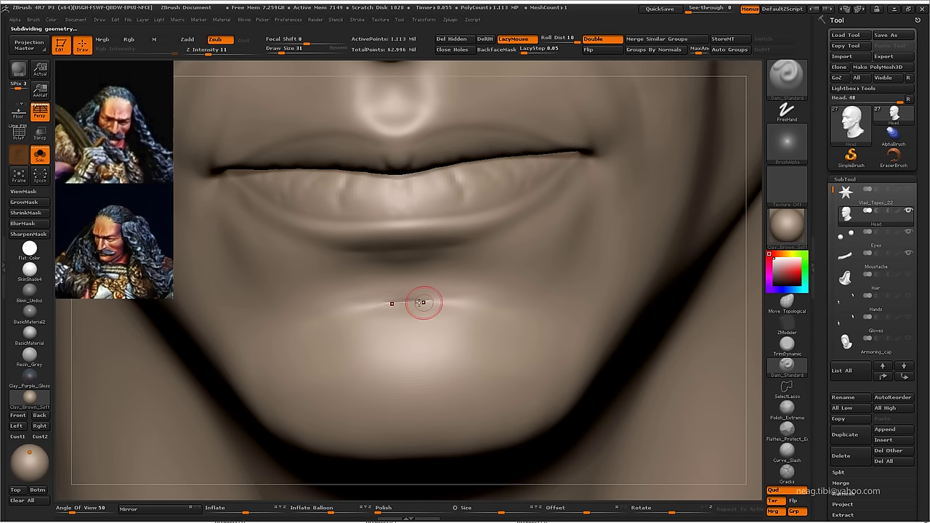
left_click_drag(414, 297, 447, 296)
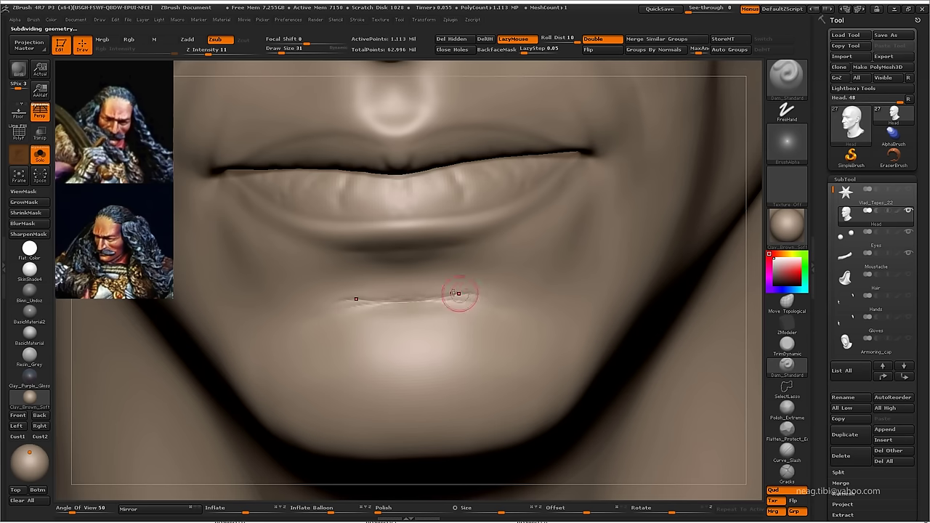
key("ctrl+z")
- Smooth the skin below the lower lip at a lower subdivision level
key("shift")
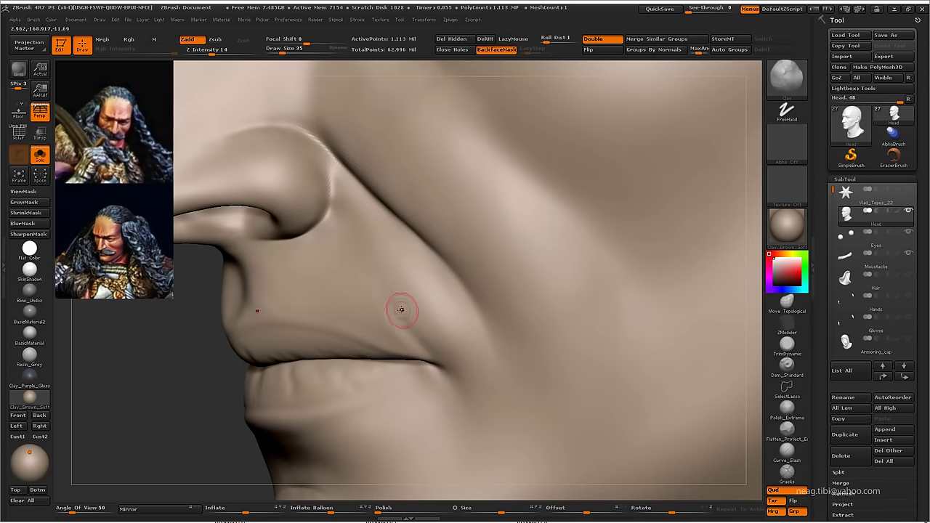
key("shift")
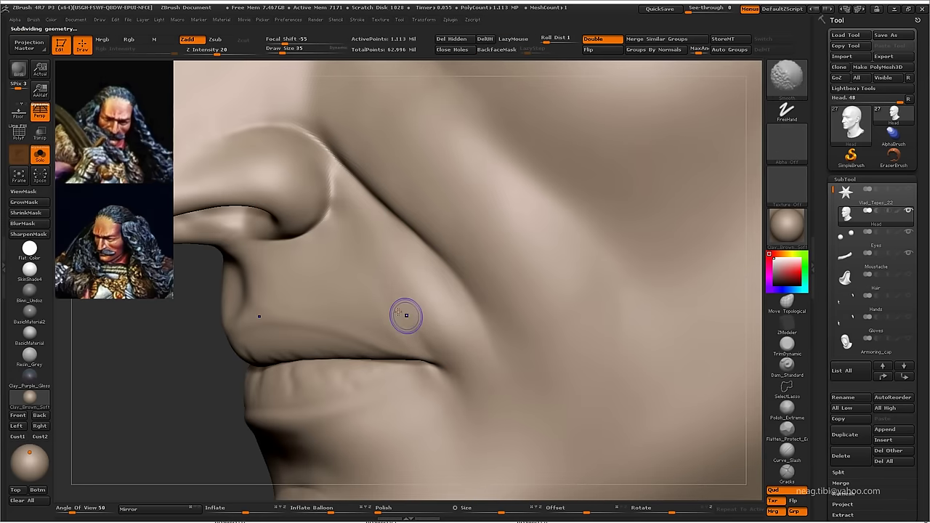
key("shift+d")
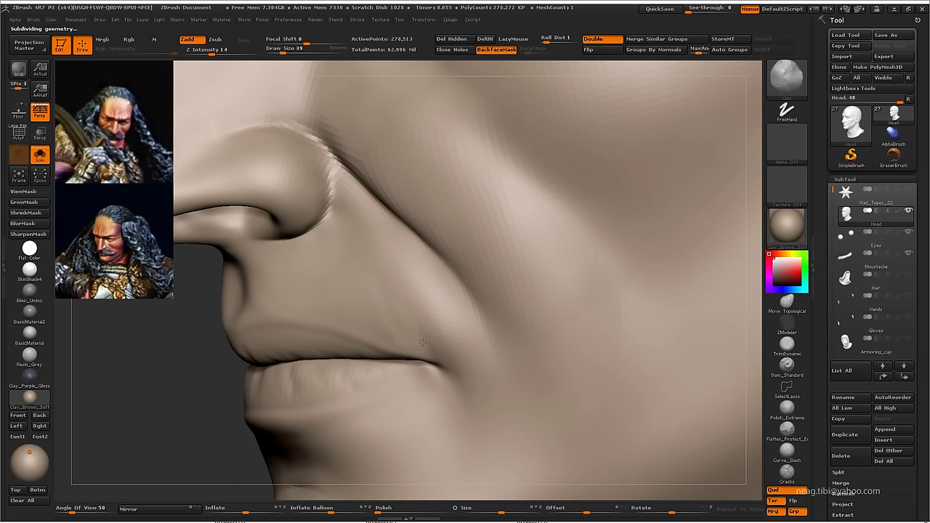
key("shift")
- Drop a subdivision level and smooth the underside of the nose and the nostrils
key("f")
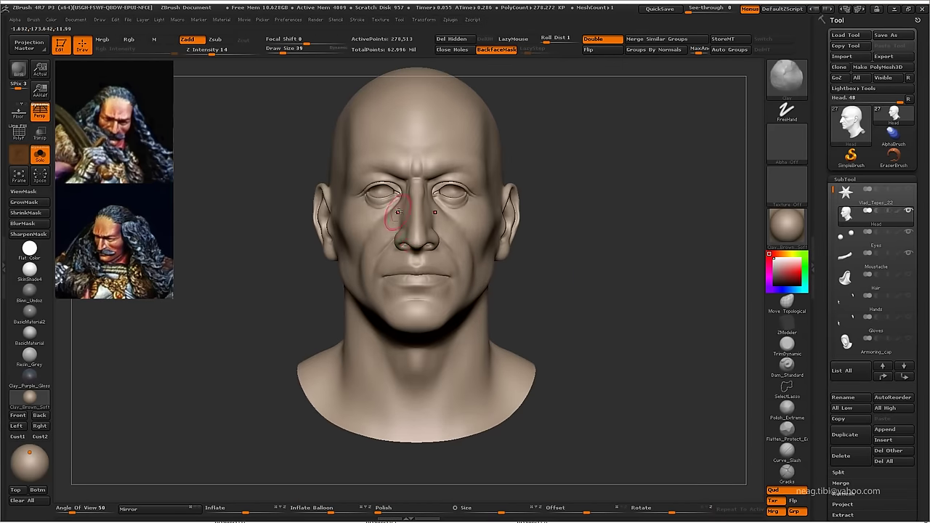
right_click_drag(397, 211, 392, 276, "alt")
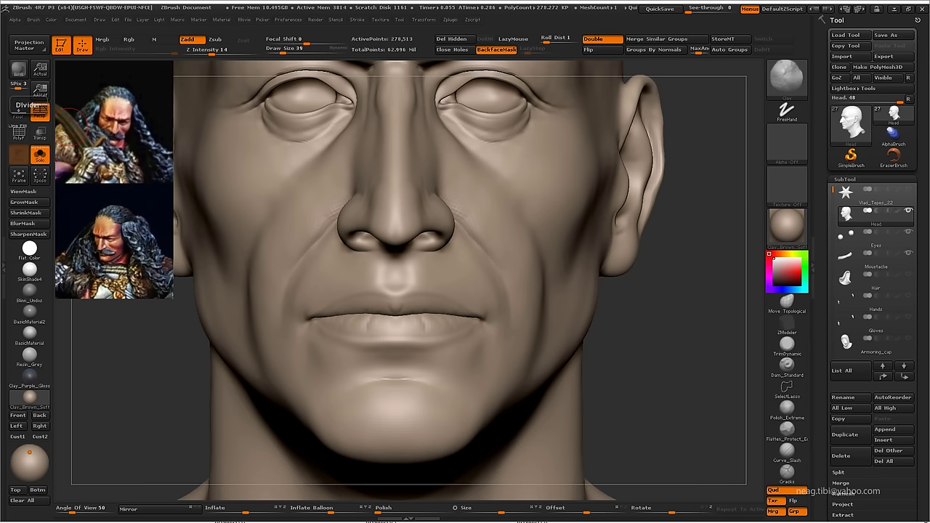
mouse_move(666, 304)
left_mouse_down()
mouse_move(519, 273)
mouse_move(461, 269)
mouse_move(460, 290)
mouse_move(402, 221)
left_mouse_up()
key("shift+d")
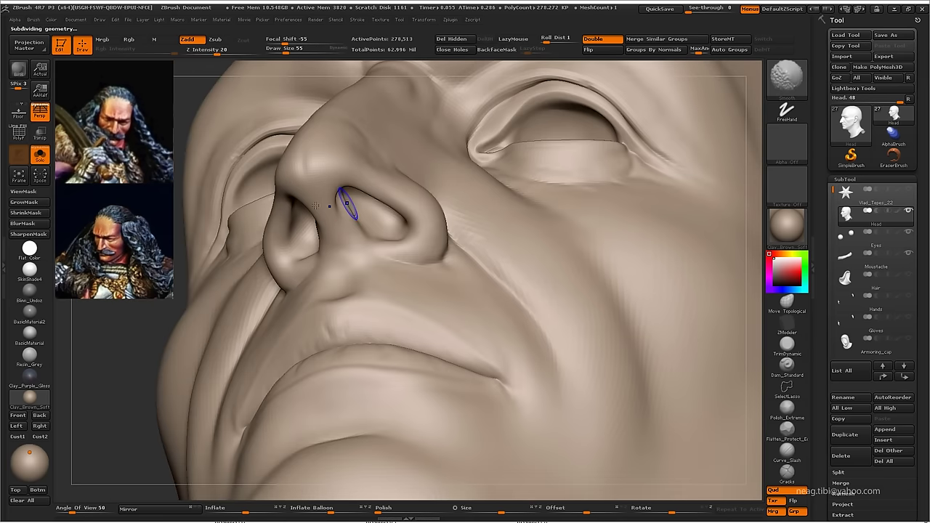
mouse_move(316, 175)
left_mouse_down()
mouse_move(323, 240)
mouse_move(295, 240)
left_mouse_up()
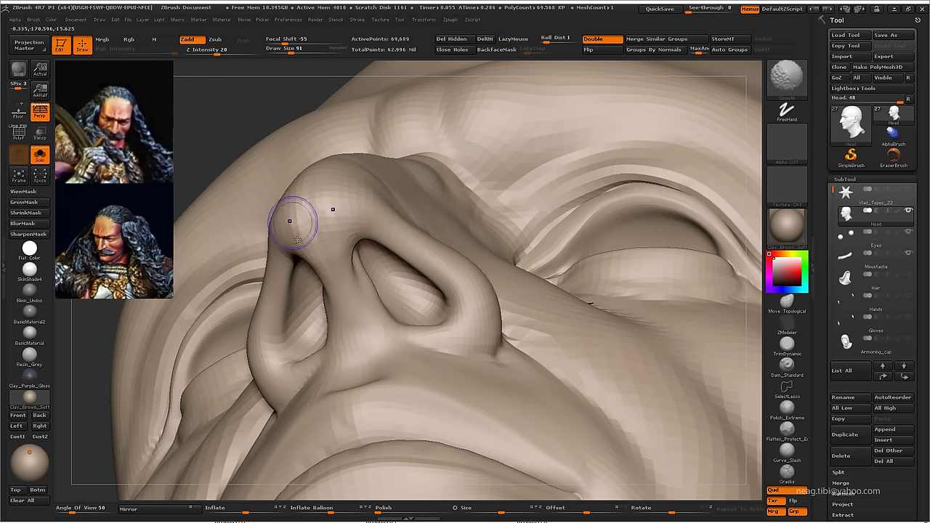
- Frame the head from the front and zoom in on the eyes
key("f")
left_click_drag(600, 177, 591, 145)
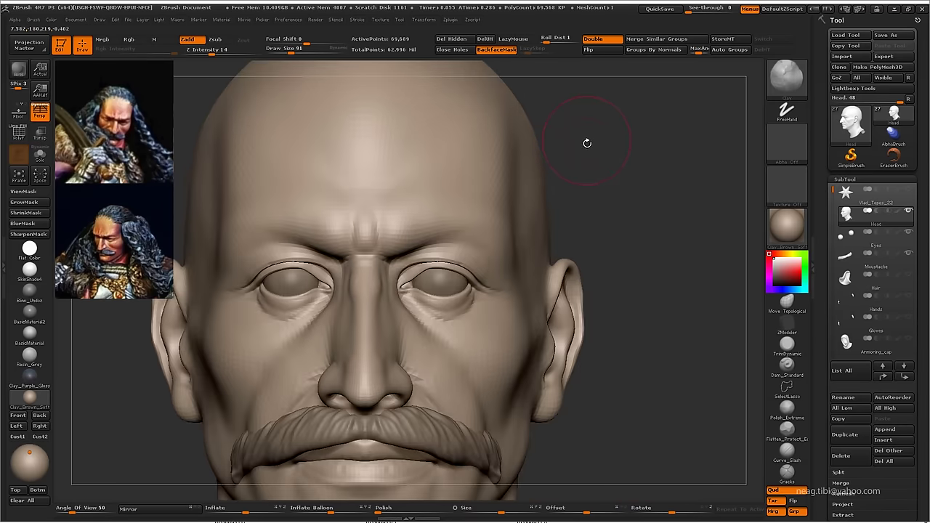
key("f")
mouse_move(443, 98)
left_mouse_down()
mouse_move(572, 222)
mouse_move(506, 343)
left_mouse_up()
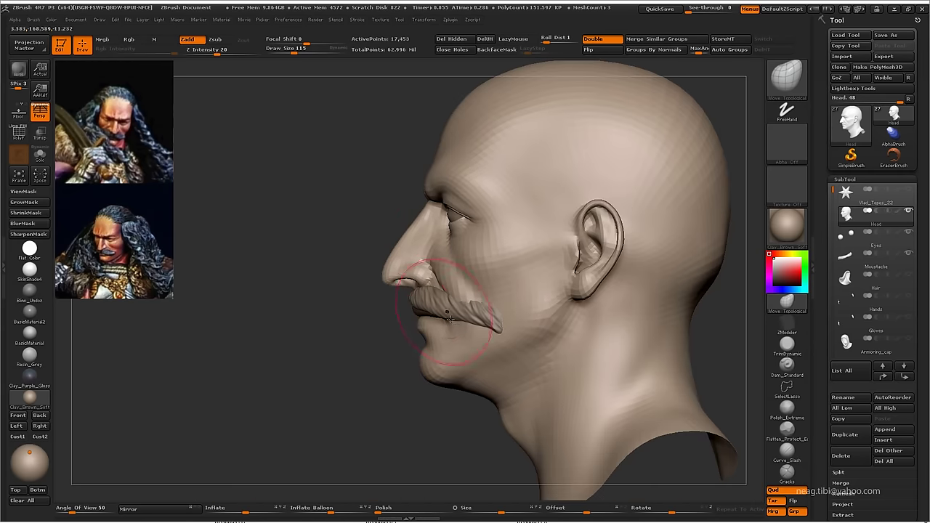
- Carve a soft hollow at the nape of the neck with a weaker, larger brush, then smooth it
left_click_drag(375, 181, 523, 298)
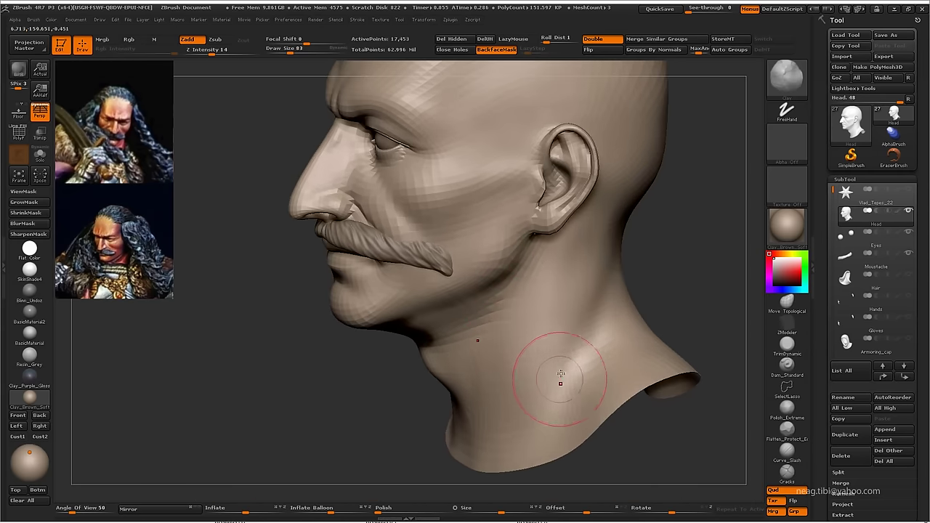
left_click_drag(212, 54, 208, 53)
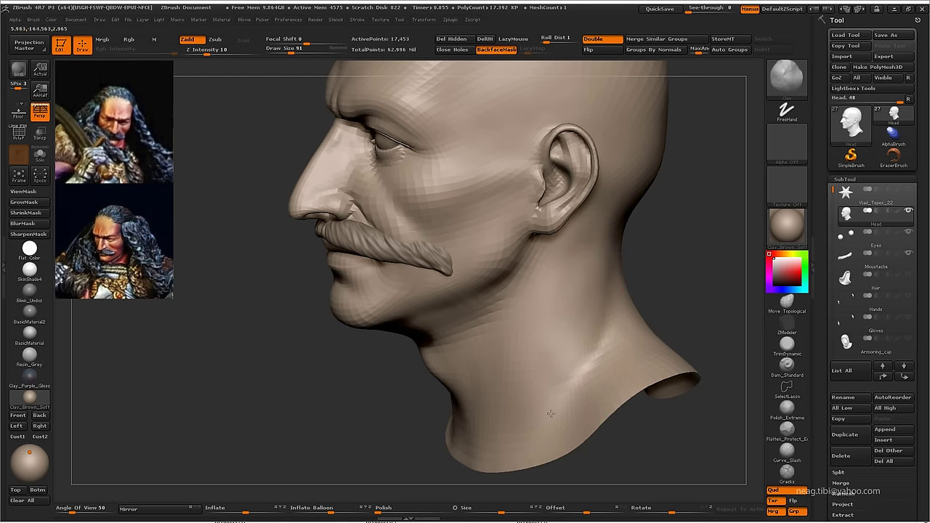
left_click_drag(573, 357, 557, 378)
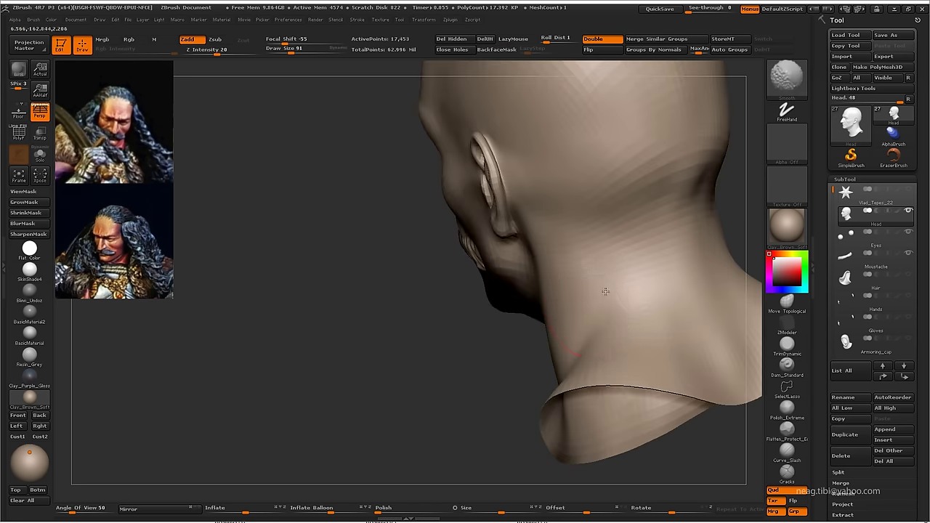
left_click_drag(548, 338, 551, 311)
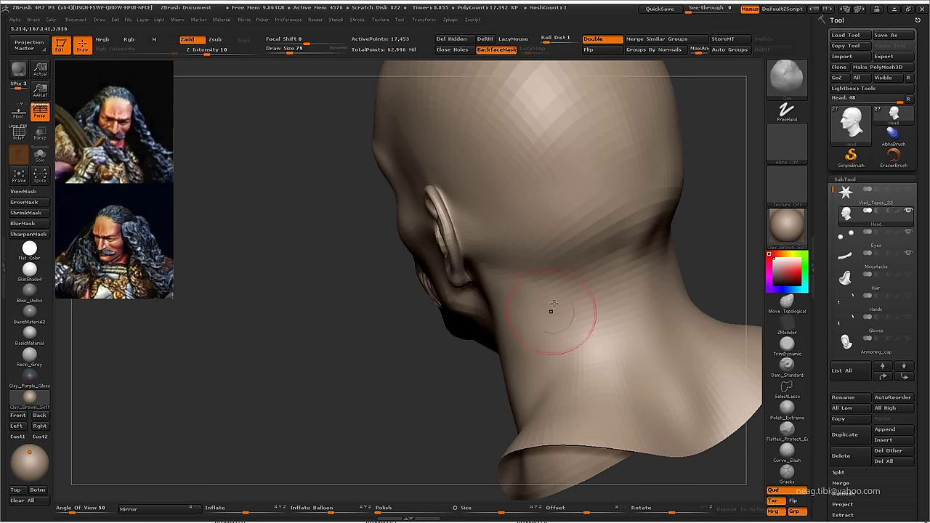
mouse_move(537, 375)
left_mouse_down()
mouse_move(556, 330)
mouse_move(388, 414)
left_mouse_up()
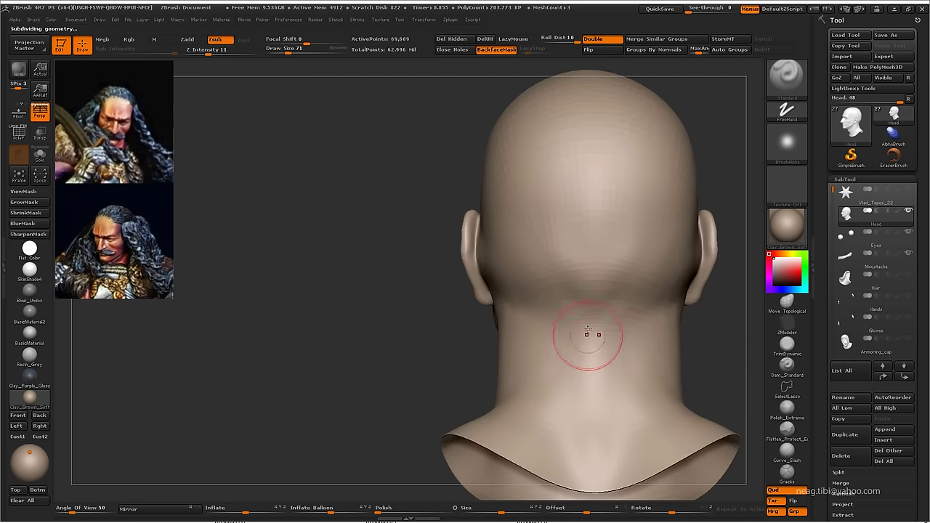
right_click_drag(578, 339, 588, 296, "alt")
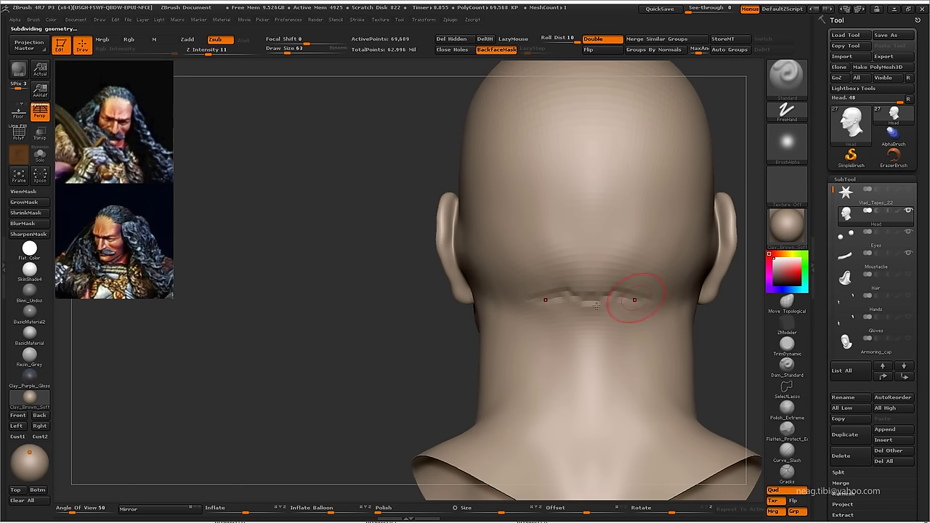
left_click_drag(596, 305, 559, 290, "shift")
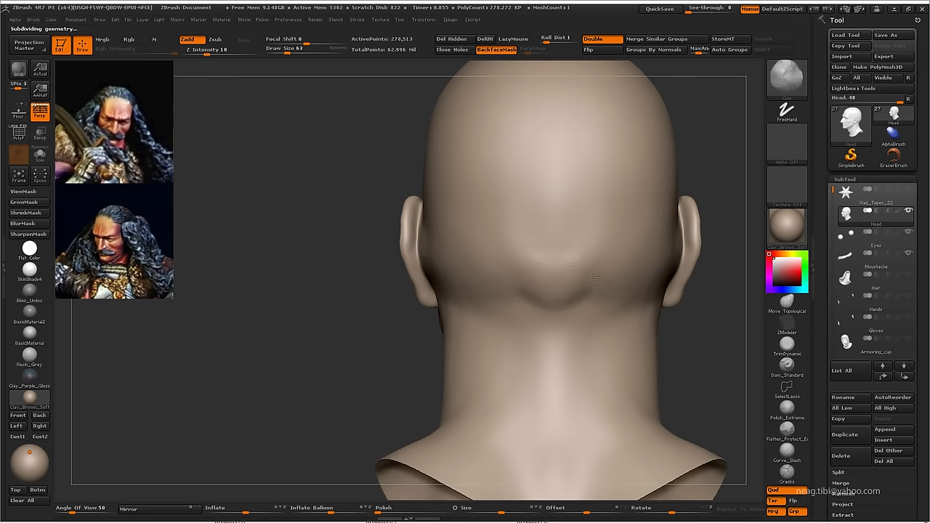
key("shift")
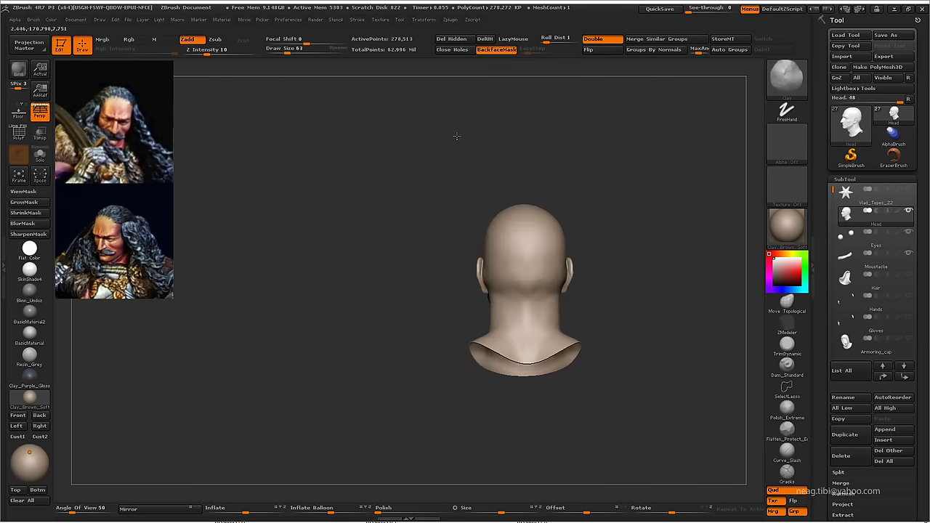
- Adjust the skull from above with Move Topological at the lowest subdivision level
left_click_drag(564, 274, 589, 245)
mouse_move(577, 308)
left_mouse_down()
mouse_move(547, 488)
mouse_move(554, 332)
mouse_move(608, 290)
left_mouse_up()
mouse_move(647, 255)
left_mouse_down()
mouse_move(645, 352)
mouse_move(618, 307)
mouse_move(644, 240)
mouse_move(628, 210)
left_mouse_up()
key("b")
key("m")
key("t")
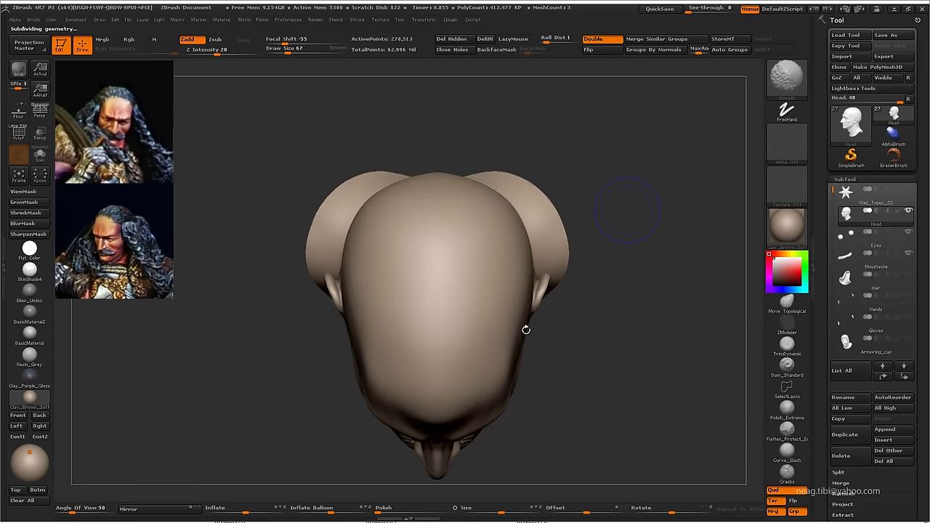
key("shift+d")
key("shift+d")
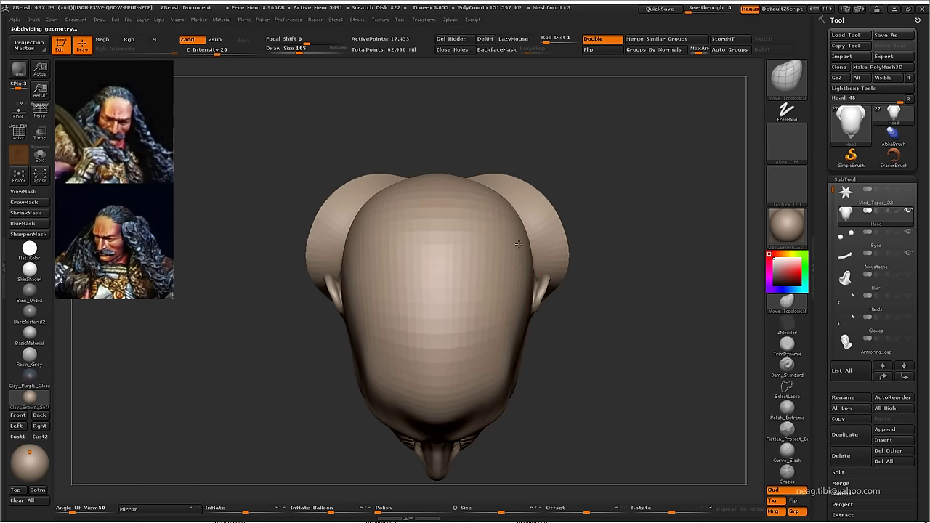
left_click_drag(514, 351, 573, 255, "shift")
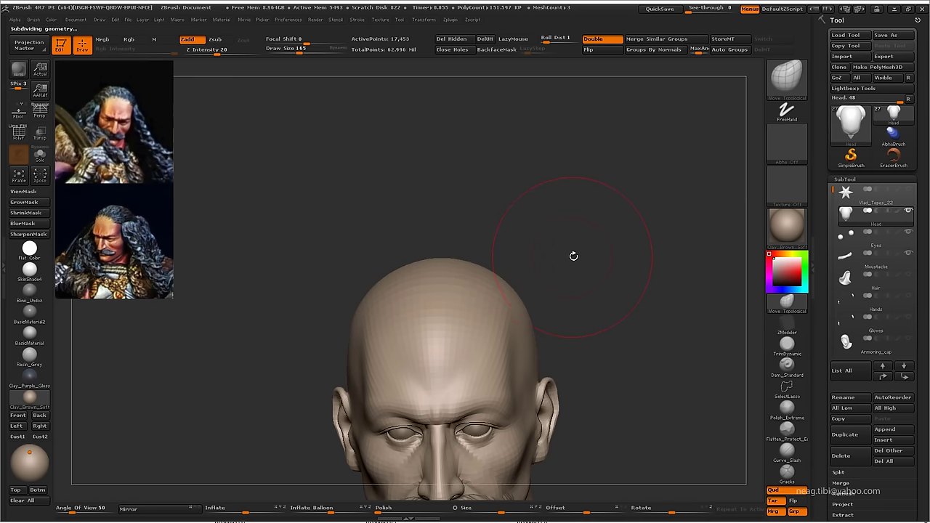
- Switch to perspective, frame the head, and show the subdivision and geometry options
key("p")
key("f")
scroll(879, 355, "down", 3)
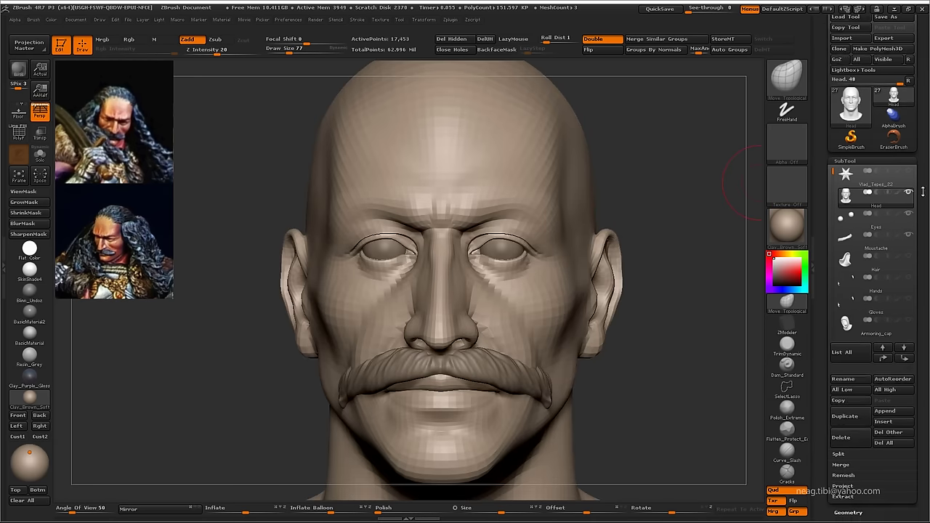
left_click(879, 355)
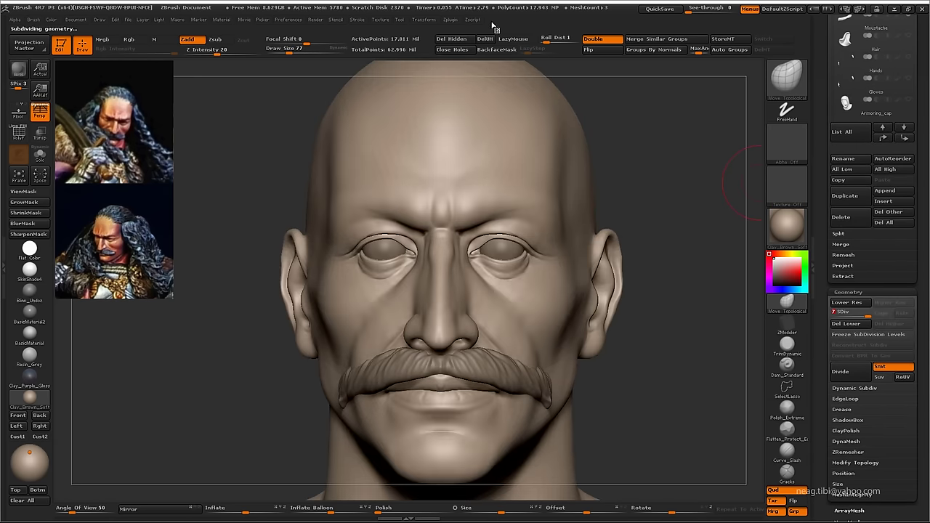
- Add a new sculpting layer named 'asymmetry'
scroll(894, 335, "down", 3)
scroll(872, 330, "down", 3)
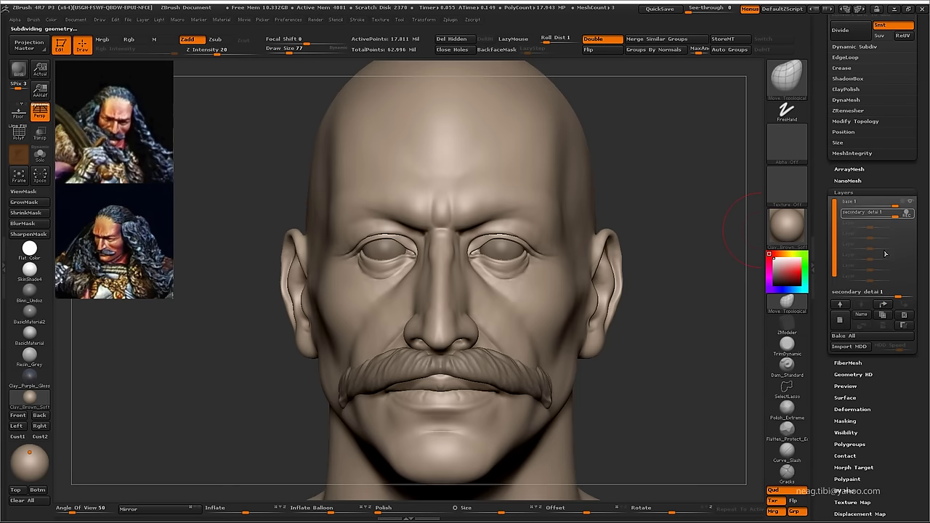
left_click(866, 314)
type("asymmetry")
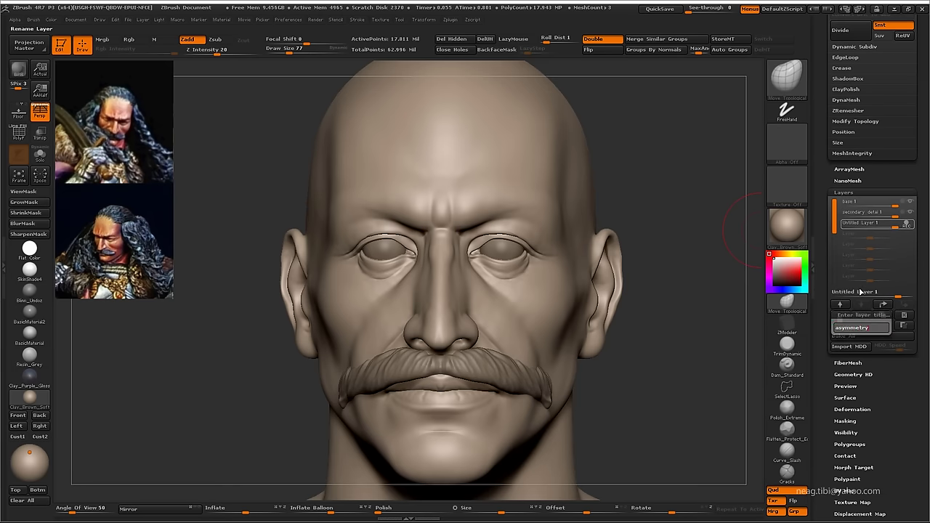
key("Return")
scroll(465, 292, "up", 2)
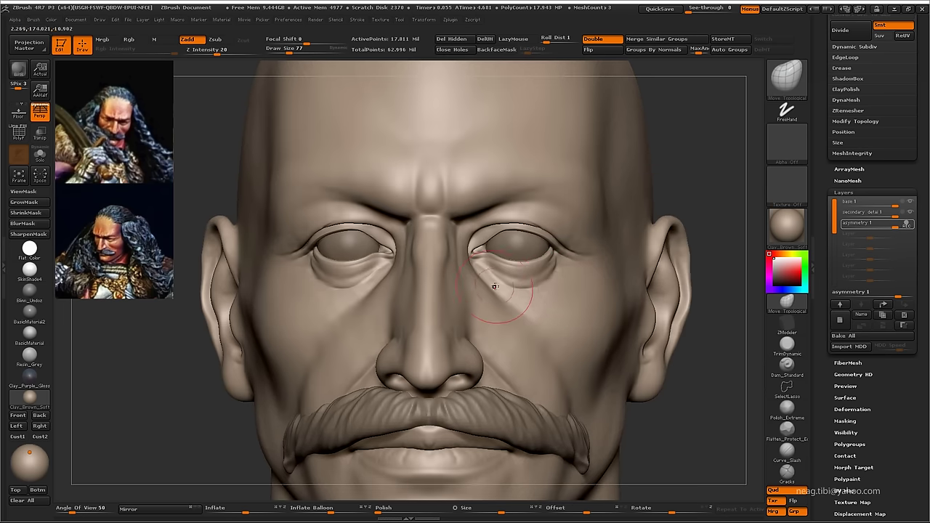
- Smooth the surface and step the mesh down a subdivision level
key("shift")
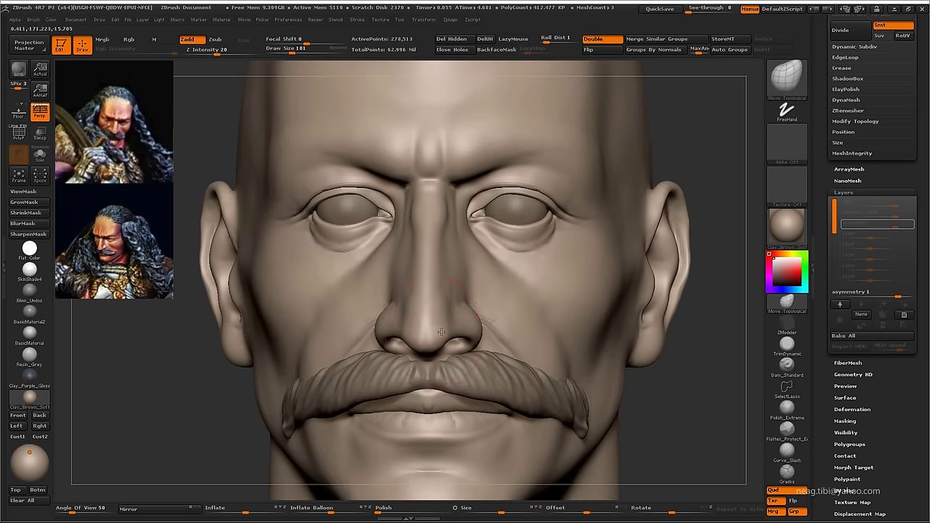
key("shift")
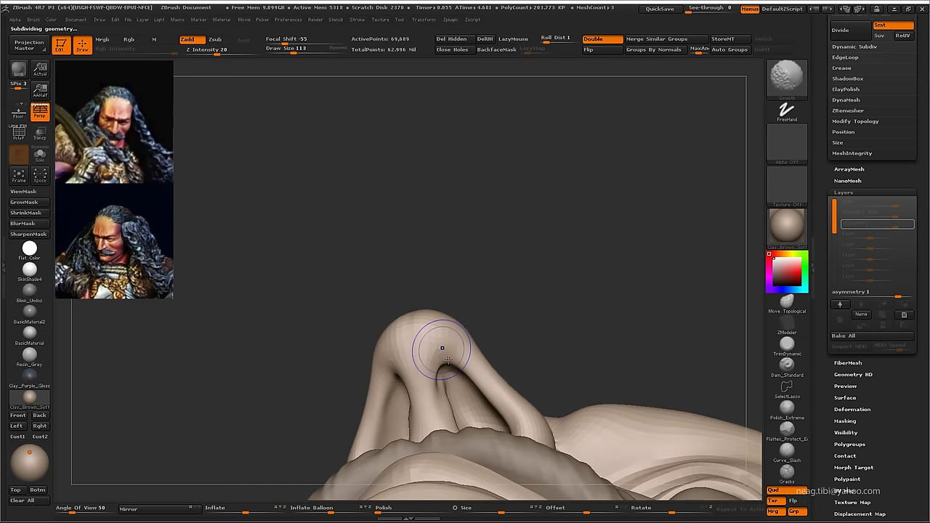
key("shift+d")
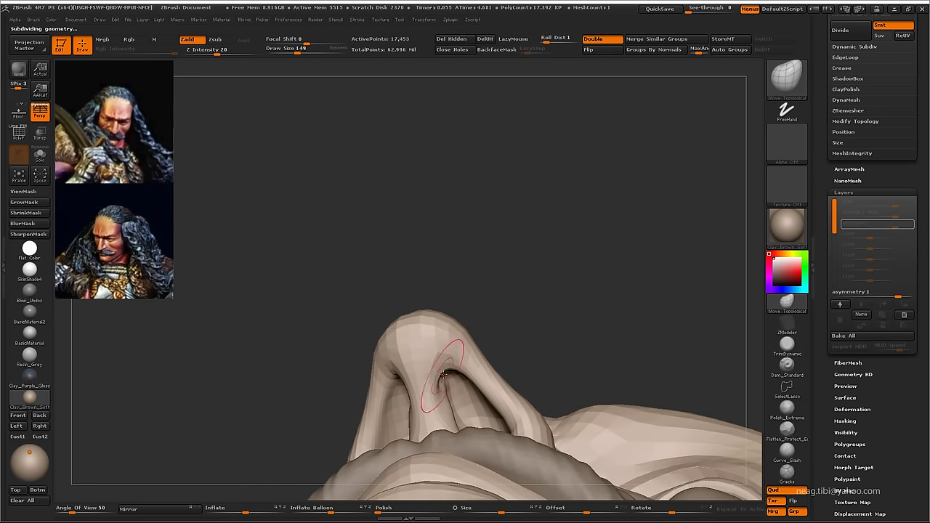
- Solo the head to hide the mustache and zoom into the nose and mouth
mouse_move(395, 222)
left_mouse_down()
mouse_move(424, 220)
mouse_move(411, 392)
left_mouse_up()
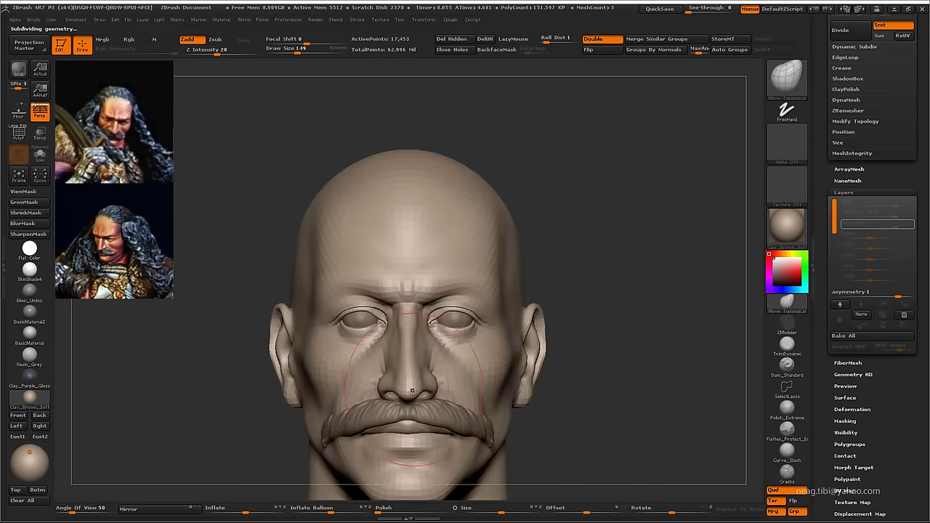
right_click_drag(411, 393, 423, 400, "ctrl")
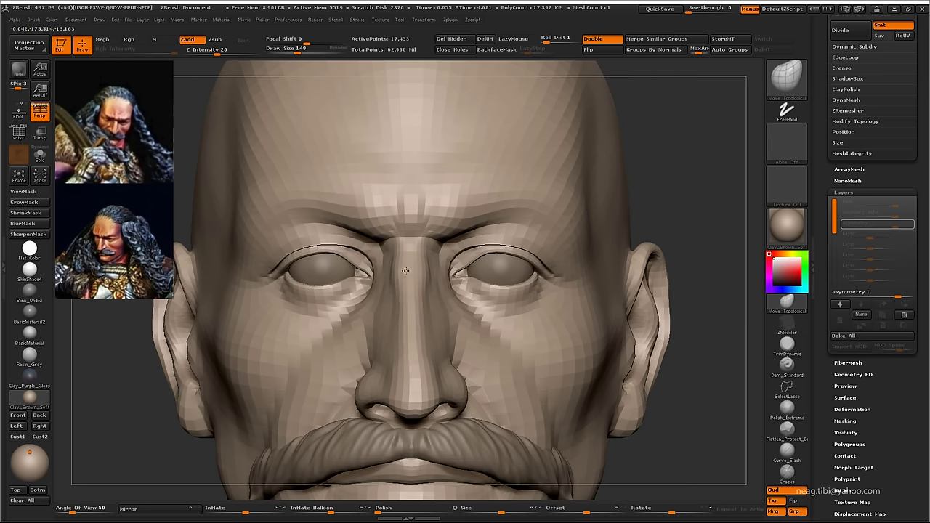
mouse_move(509, 360)
right_mouse_down("ctrl")
mouse_move(530, 301)
mouse_move(581, 308)
mouse_move(390, 290)
right_mouse_up("ctrl")
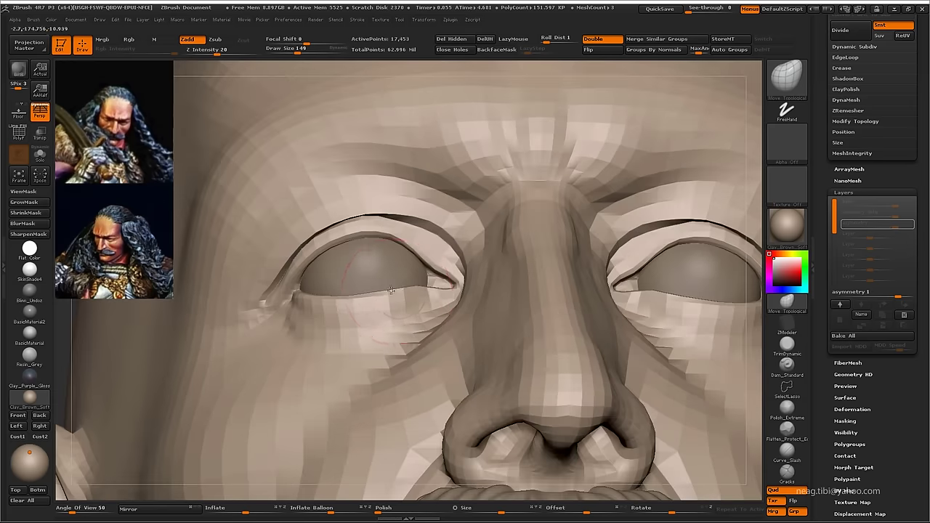
key("f")
right_click_drag(518, 115, 441, 345, "ctrl")
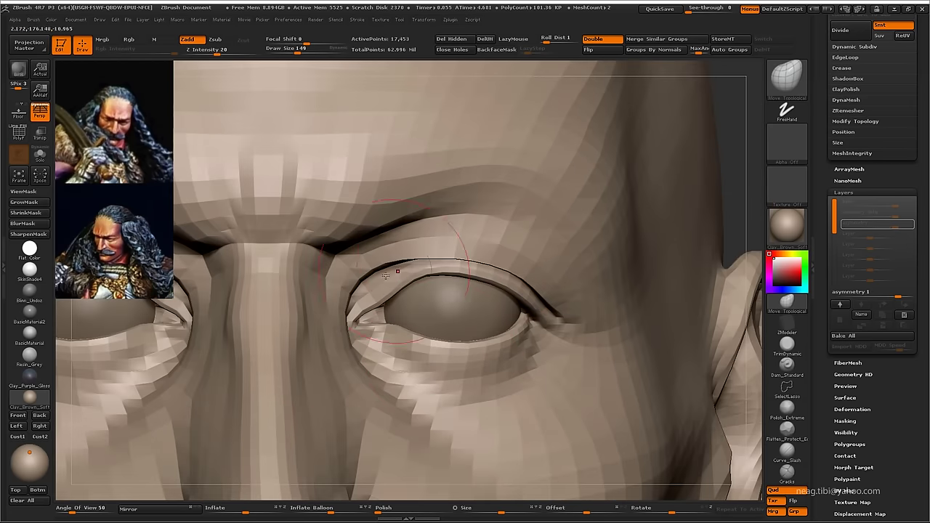
right_click_drag(353, 314, 342, 320, "ctrl")
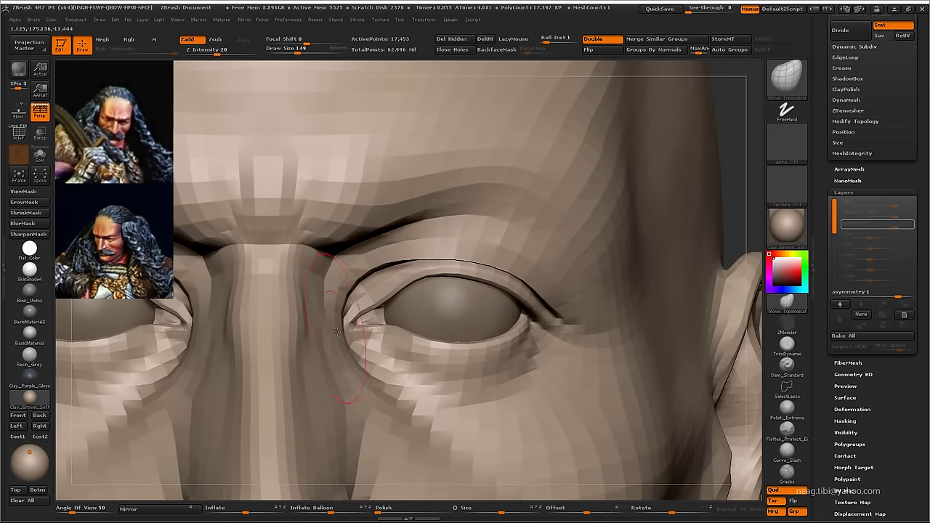
key("f")
right_click_drag(461, 262, 442, 270, "ctrl")
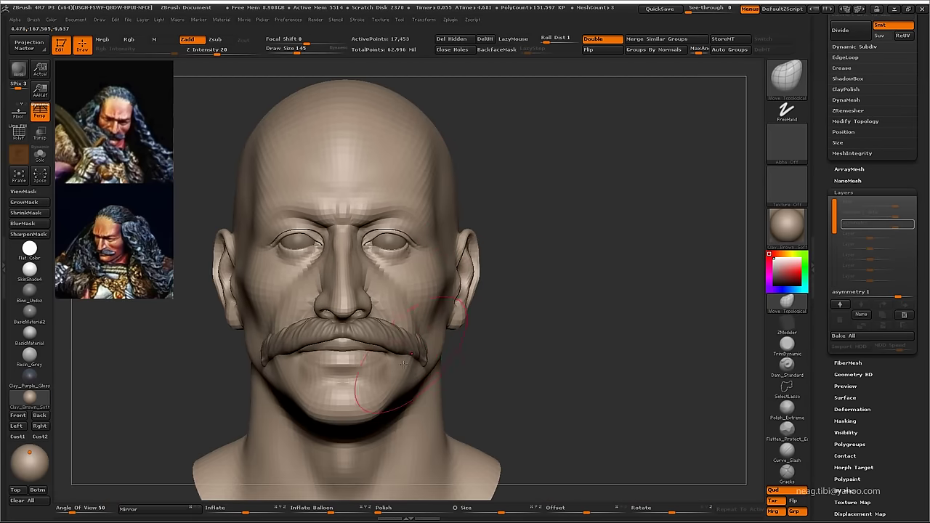
key("alt+s")
right_click_drag(404, 363, 431, 328, "ctrl")
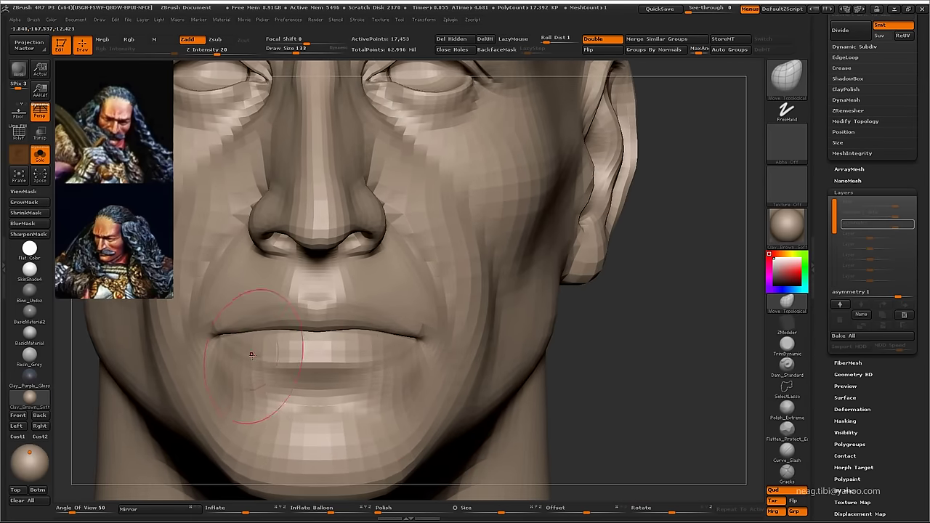
mouse_move(251, 354)
right_mouse_down("ctrl")
mouse_move(427, 246)
mouse_move(363, 263)
mouse_move(543, 185)
mouse_move(529, 156)
mouse_move(358, 320)
right_mouse_up("ctrl")
key("f")
right_click_drag(365, 250, 343, 283)
key("f")
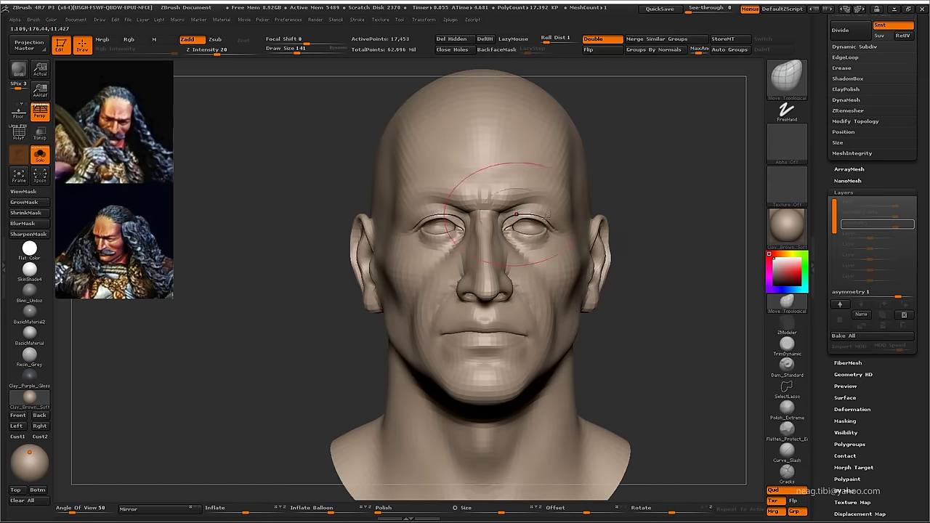
mouse_move(436, 218)
right_mouse_down("ctrl")
mouse_move(476, 242)
mouse_move(461, 231)
mouse_move(462, 16)
mouse_move(378, 218)
mouse_move(377, 272)
mouse_move(368, 269)
mouse_move(427, 261)
mouse_move(465, 314)
right_mouse_up("ctrl")
key("space")
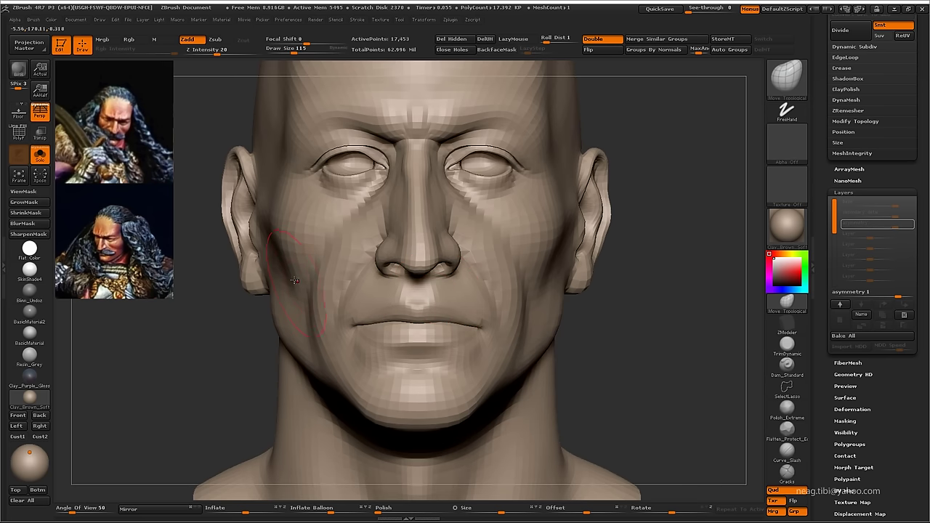
mouse_move(283, 242)
right_mouse_down("alt")
mouse_move(367, 349)
mouse_move(378, 312)
mouse_move(365, 290)
mouse_move(356, 319)
mouse_move(352, 267)
mouse_move(385, 327)
mouse_move(436, 261)
mouse_move(467, 249)
mouse_move(425, 243)
mouse_move(384, 201)
mouse_move(355, 262)
mouse_move(326, 284)
right_mouse_up("alt")
right_click(356, 320)
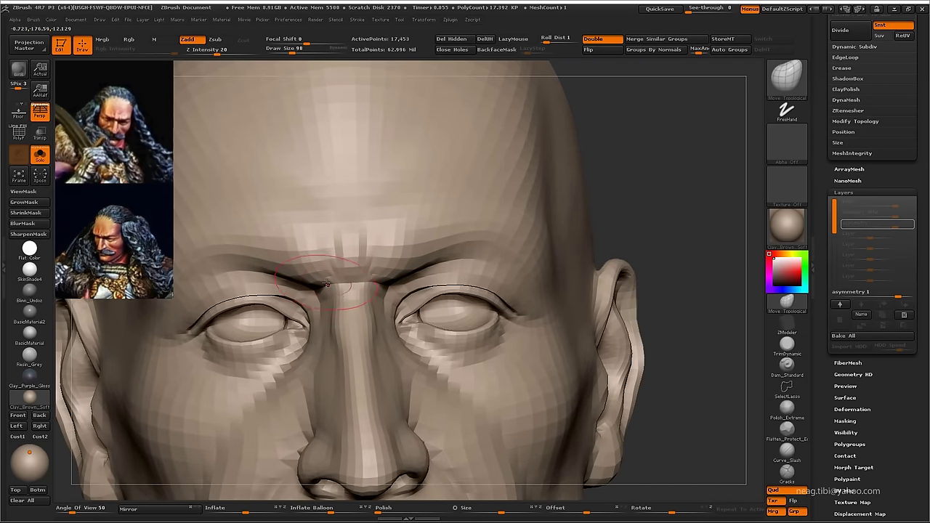
- Subdivide the head to 69,609 points and switch from Clay to the Standard brush
key("d")
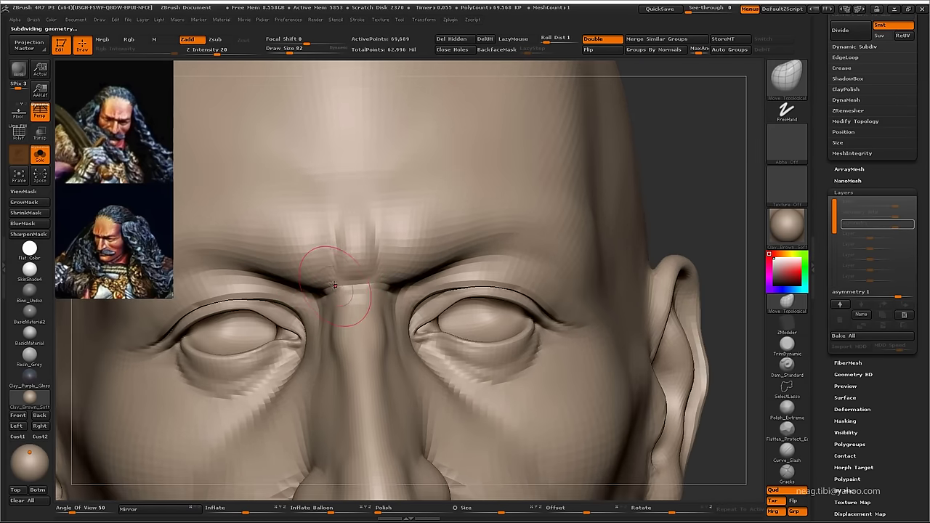
key("b")
key("c")
key("l")
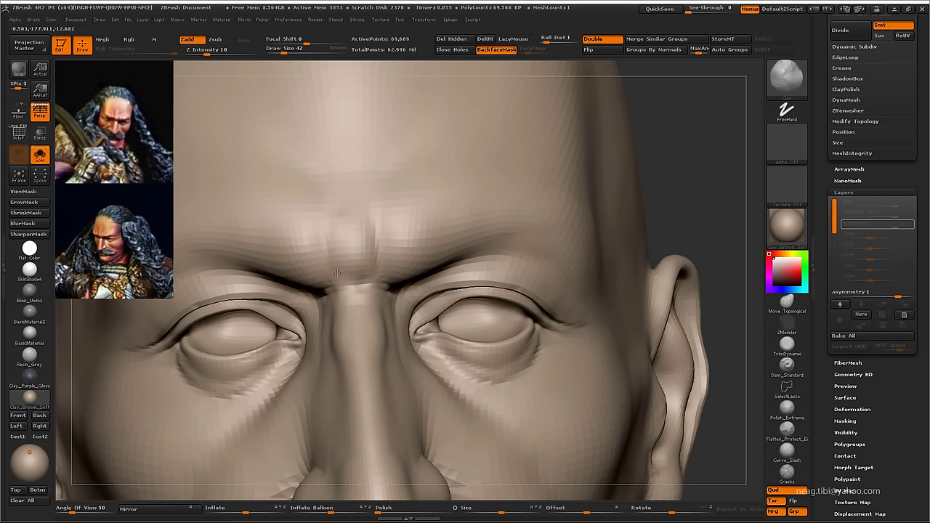
key("b")
key("s")
key("t")
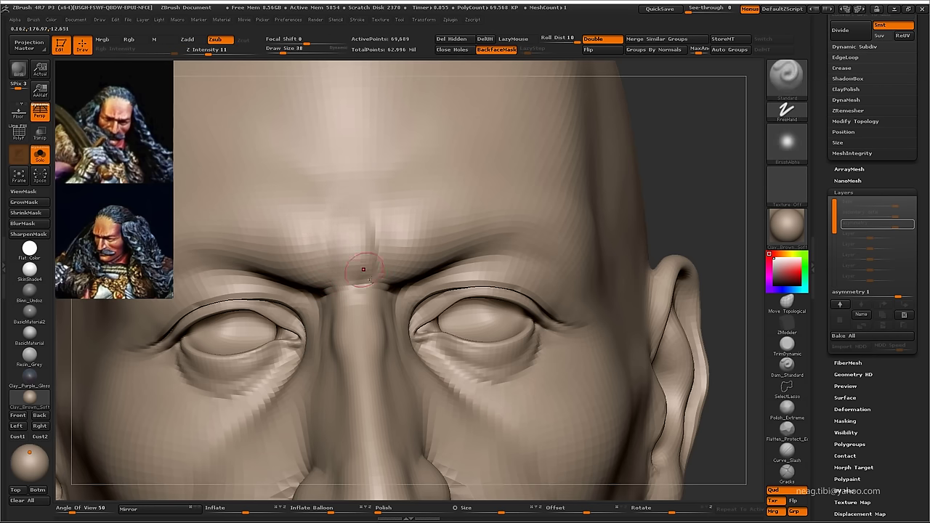
left_click_drag(380, 218, 367, 255)
mouse_move(370, 189)
left_mouse_down()
mouse_move(395, 322)
mouse_move(380, 257)
left_mouse_up()
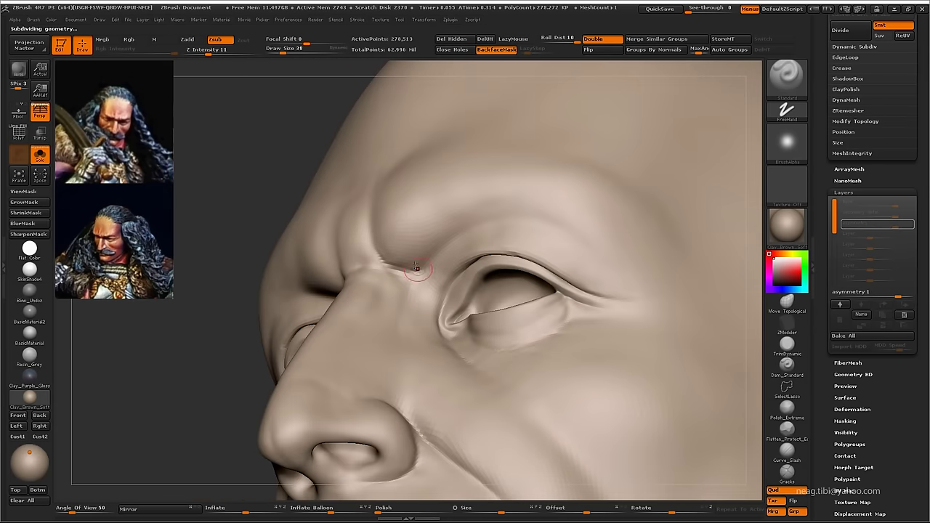
mouse_move(416, 267)
left_mouse_down()
mouse_move(384, 258)
mouse_move(342, 281)
left_mouse_up()
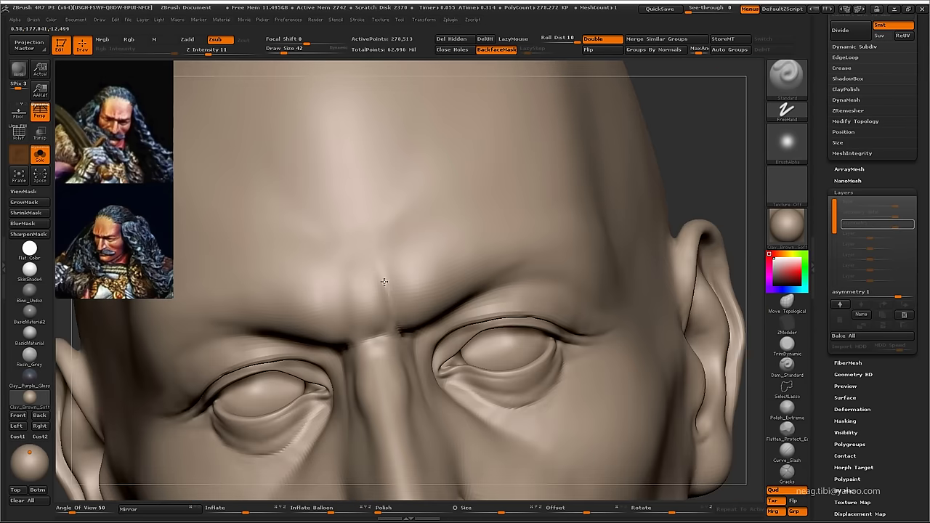
- Carve a vertical crease up the forehead between the brows with Dam_Standard
key("b")
key("d")
key("s")
left_click_drag(380, 274, 376, 293)
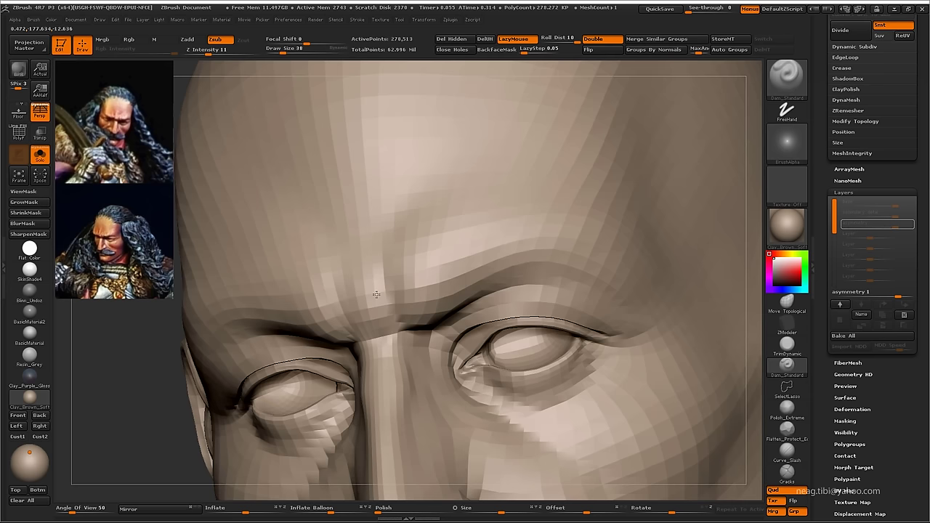
left_click_drag(374, 238, 373, 215)
key("shift")
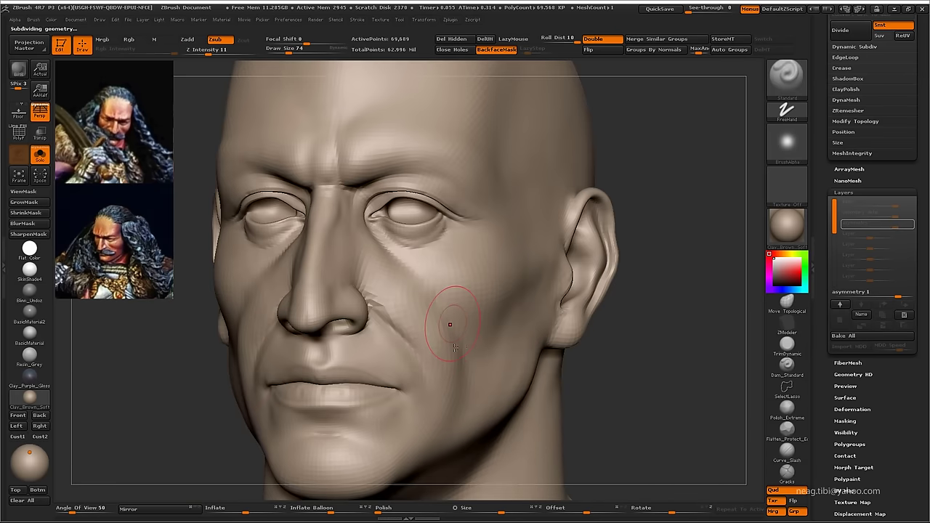
- Step down a subdivision level, then return to the highest level (278,513 points)
key("space")
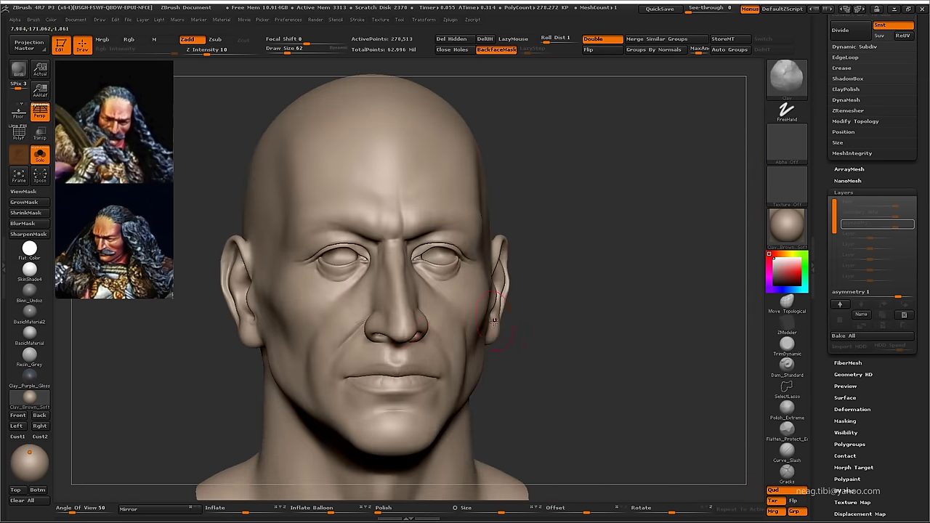
key("shift+d")
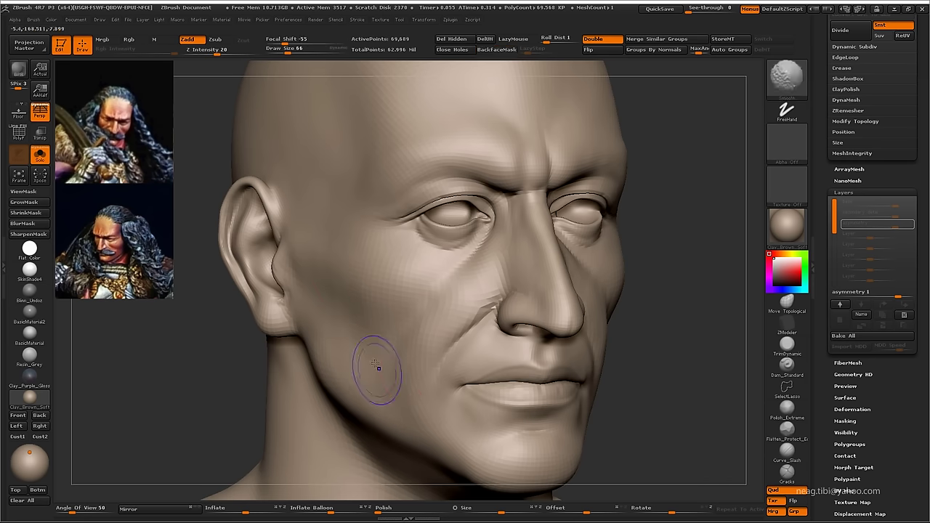
key("ctrl+d")
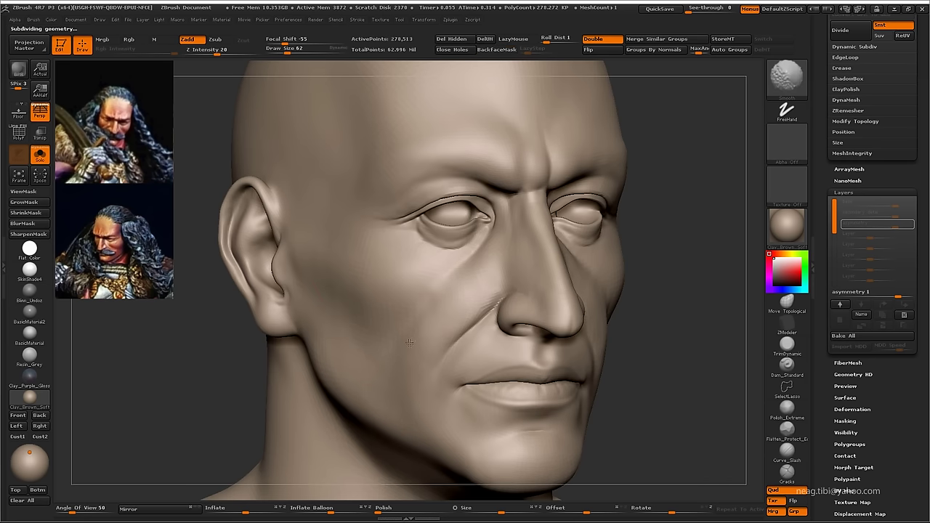
- Frame the head in a front view and close in on the forehead and brow
key("f")
mouse_move(263, 289)
left_mouse_down("shift")
mouse_move(504, 361)
mouse_move(436, 392)
left_mouse_up("shift")
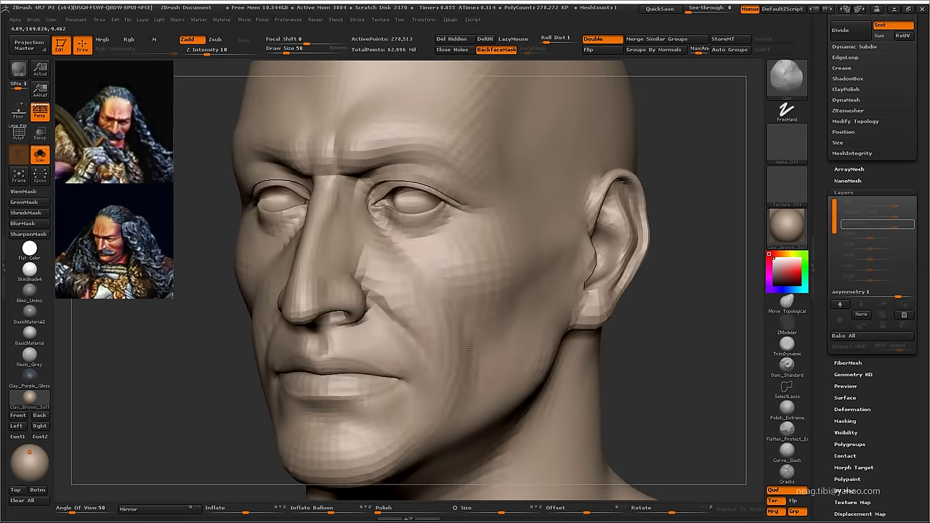
left_click_drag(470, 367, 467, 332, "alt")
key("f")
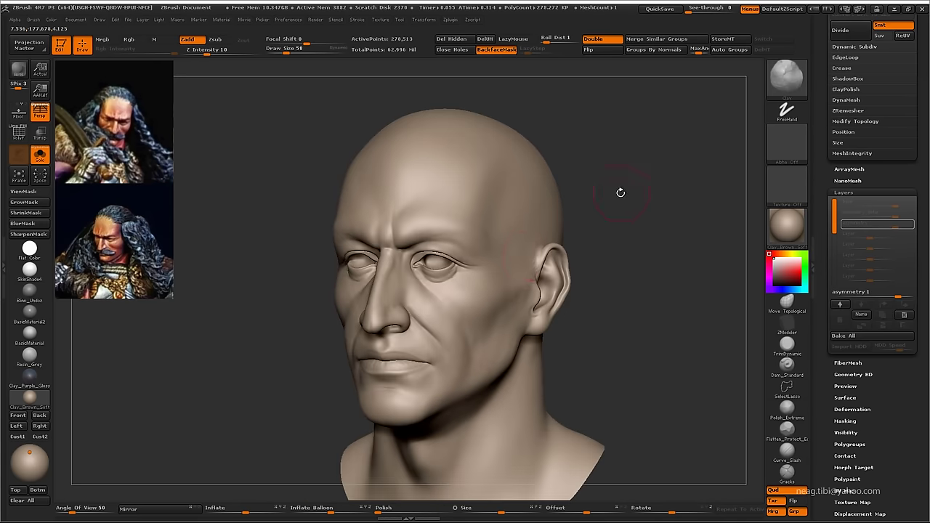
left_click_drag(620, 192, 591, 212, "shift")
scroll(419, 305, "up", 5)
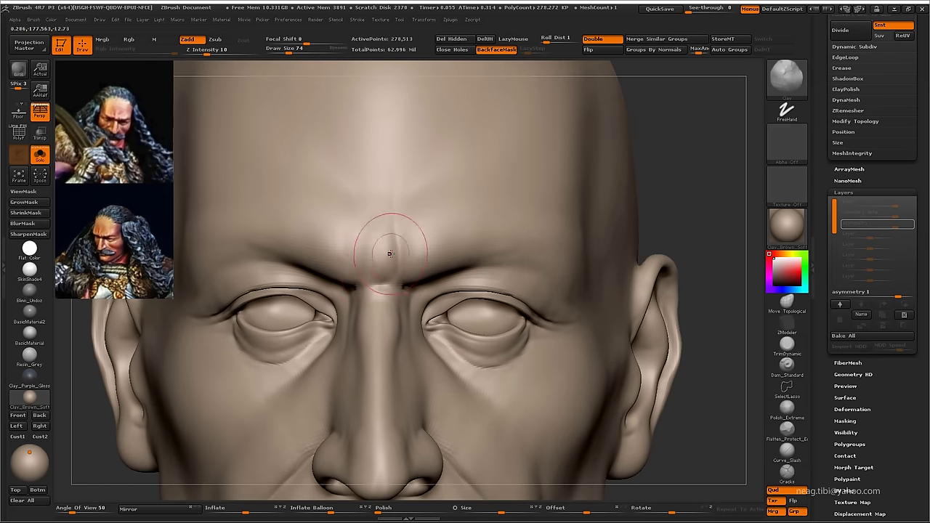
left_click_drag(420, 305, 385, 306, "alt")
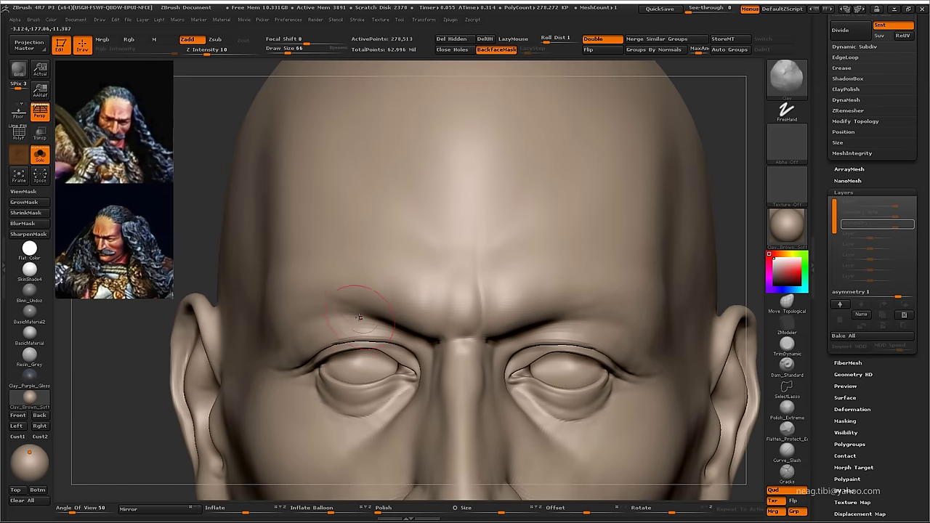
scroll(329, 305, "up", 2)
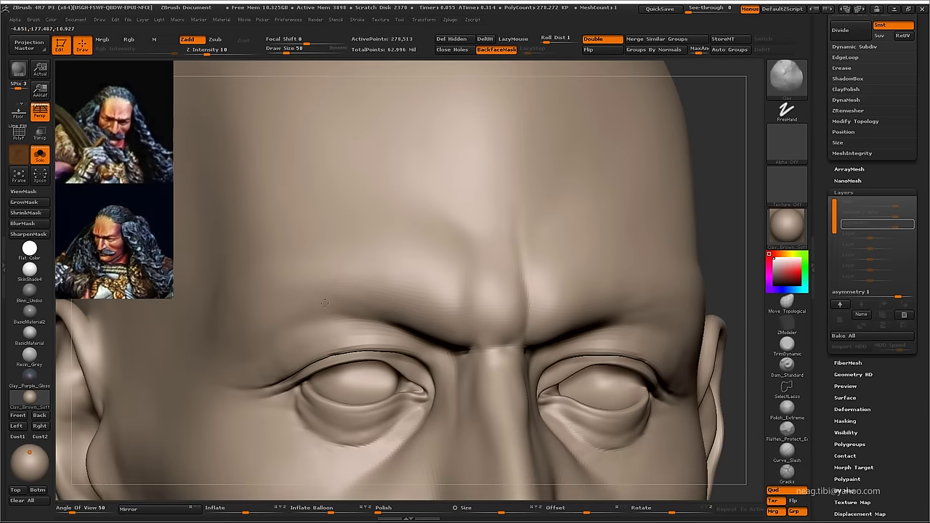
key("f")
left_click_drag(530, 284, 466, 257, "alt")
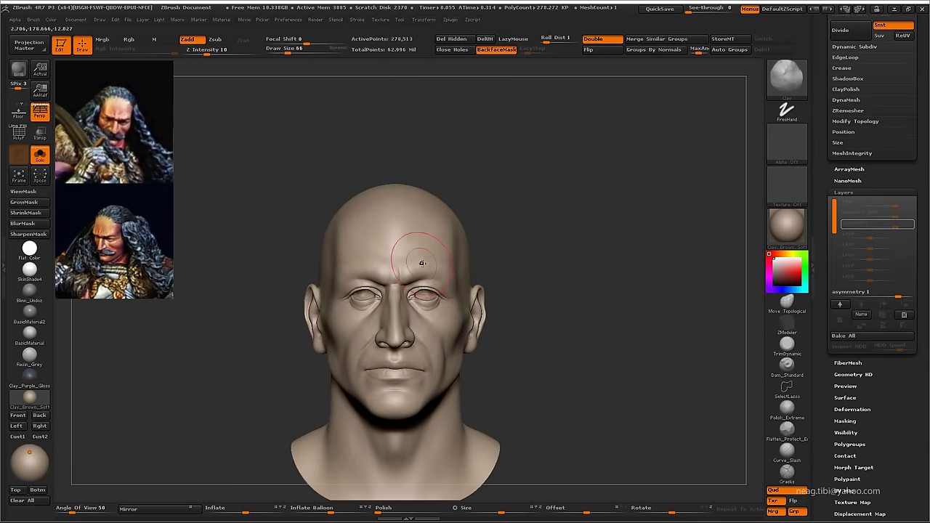
scroll(421, 263, "up", 5)
- Frame the head and turn it to face straight forward, zoomed on the brow
scroll(415, 346, "up", 3)
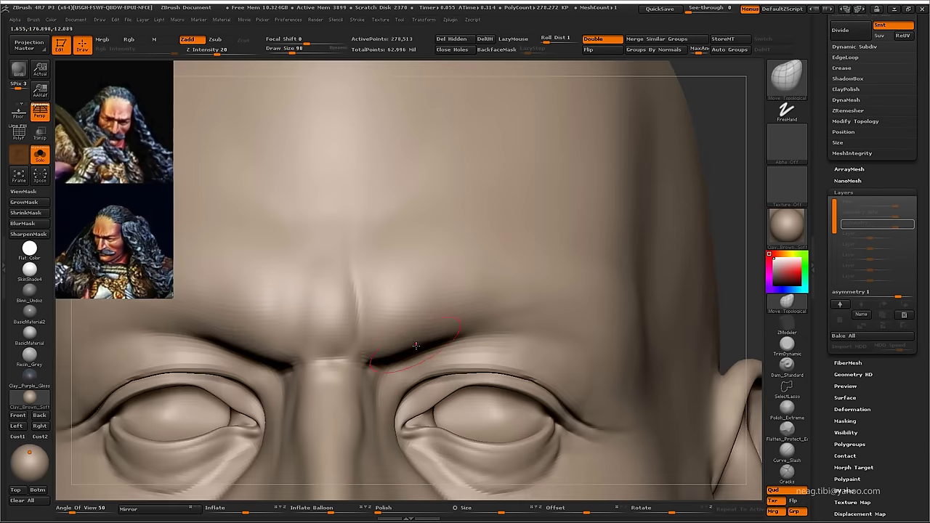
key("f")
scroll(523, 312, "up", 3)
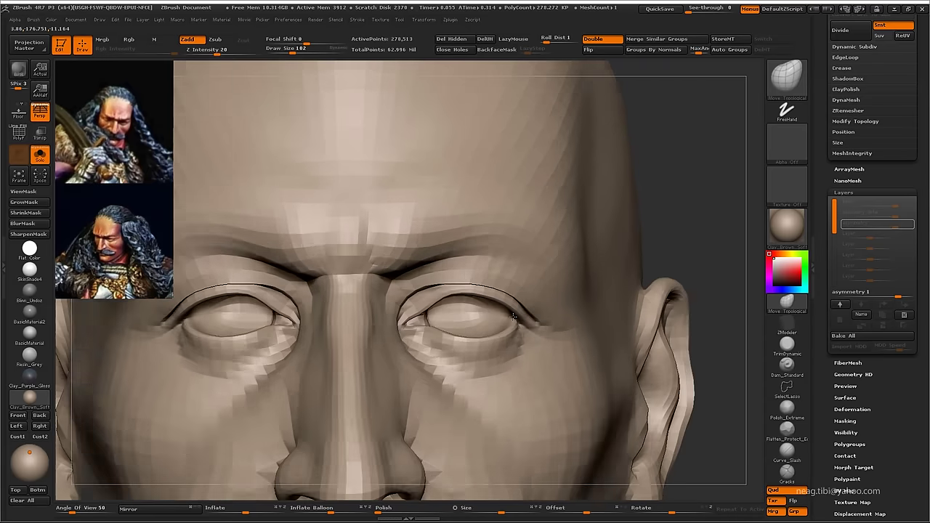
scroll(518, 305, "up", 2)
scroll(447, 320, "up", 3)
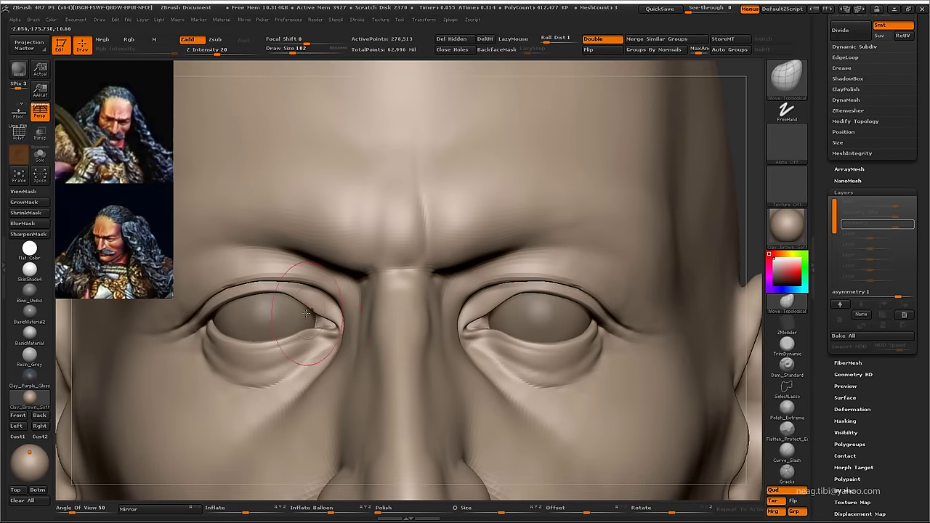
scroll(347, 342, "up", 1)
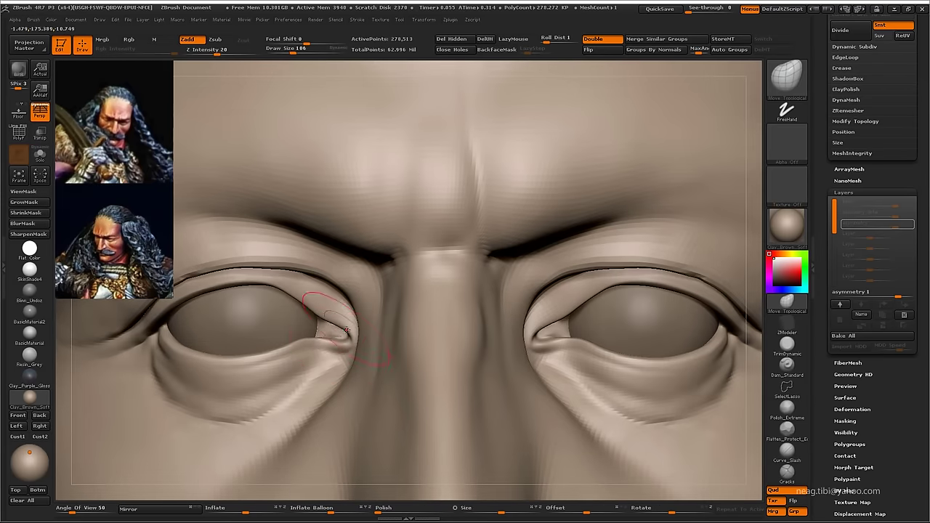
scroll(556, 318, "up", 2)
scroll(560, 323, "up", 2)
scroll(566, 334, "up", 2)
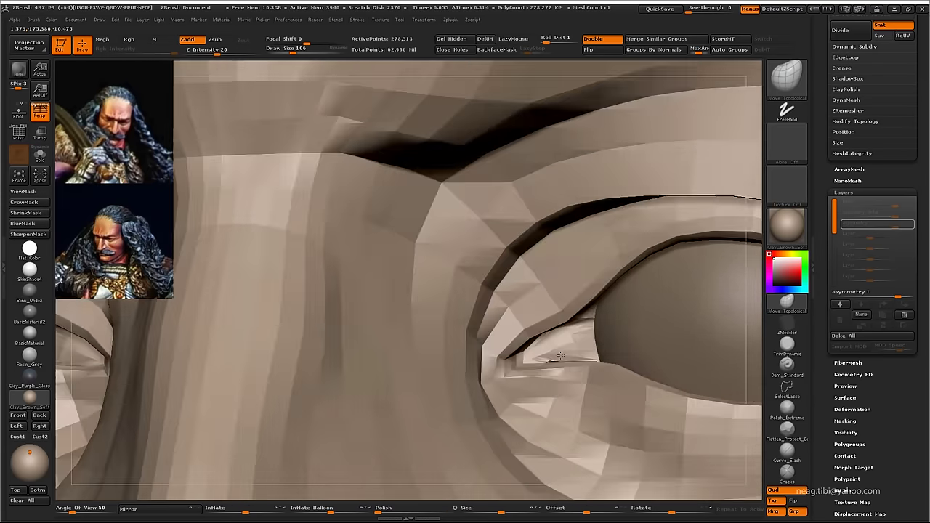
scroll(572, 343, "up", 2)
scroll(572, 343, "down", 3)
scroll(479, 313, "up", 2)
scroll(378, 305, "up", 2)
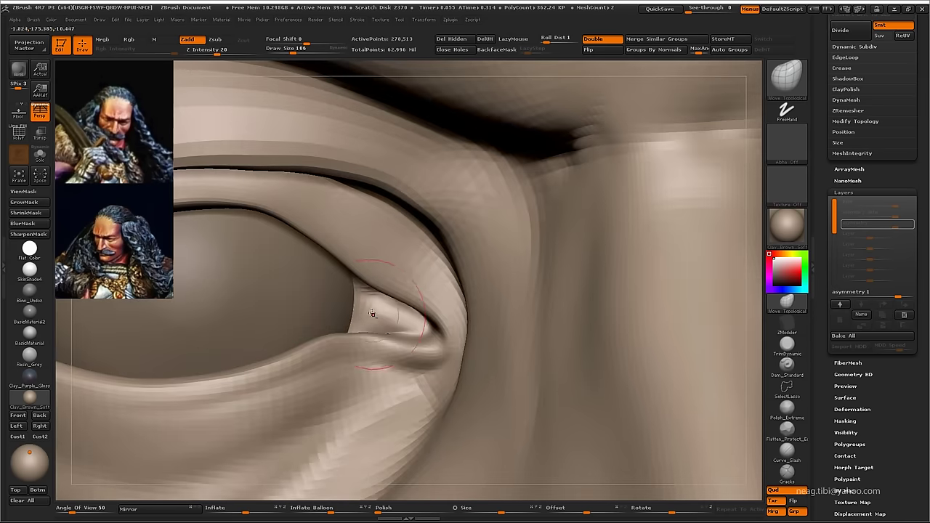
scroll(385, 285, "down", 2)
key("f")
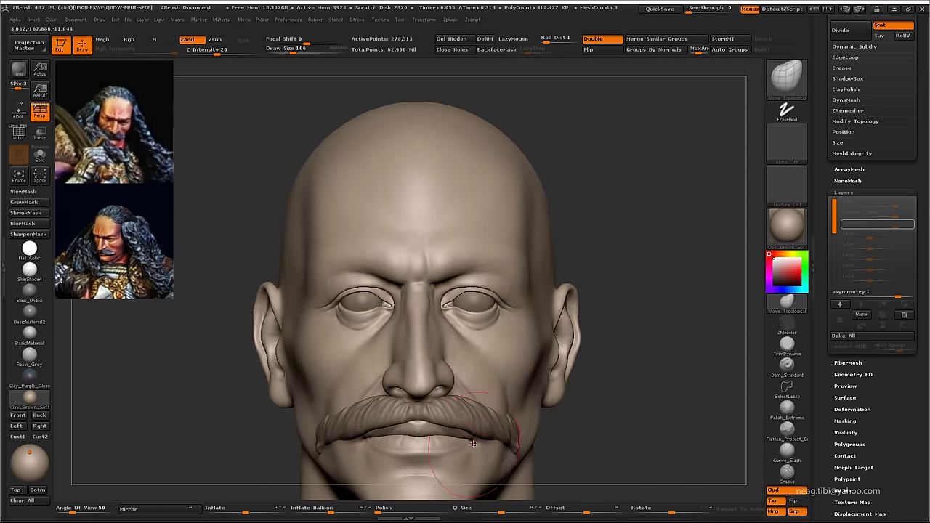
scroll(473, 443, "down", 3)
left_click_drag(566, 326, 596, 328, "shift")
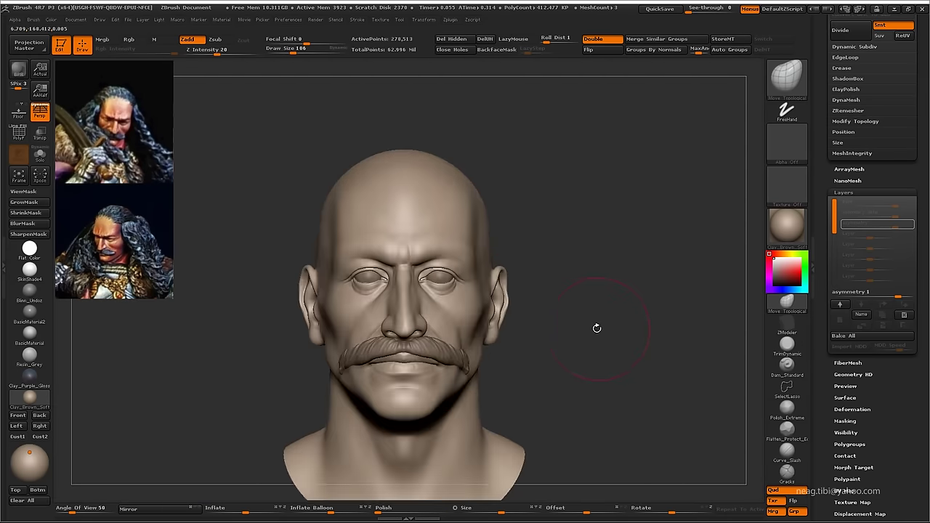
scroll(404, 283, "up", 5)
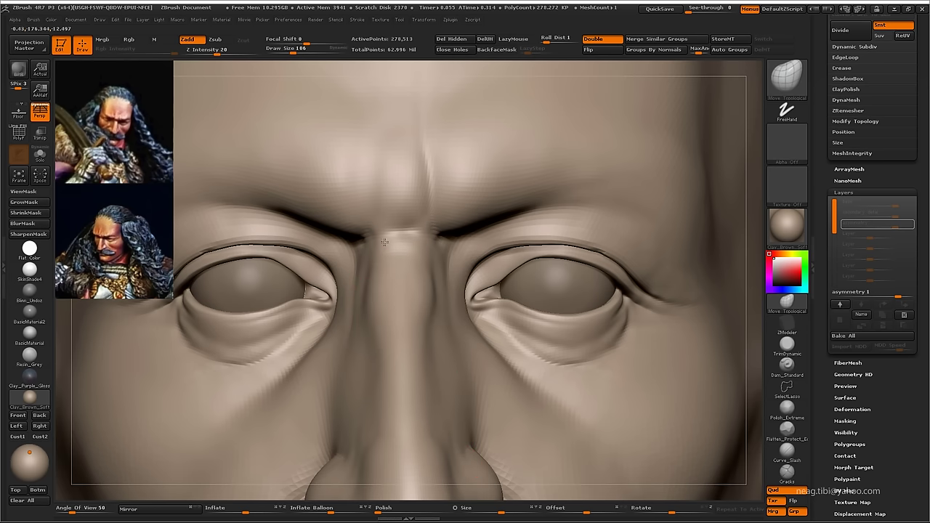
- Switch from the Clay brush to the Dam_Standard crease brush, closing in on the brow
key("b")
key("c")
key("l")
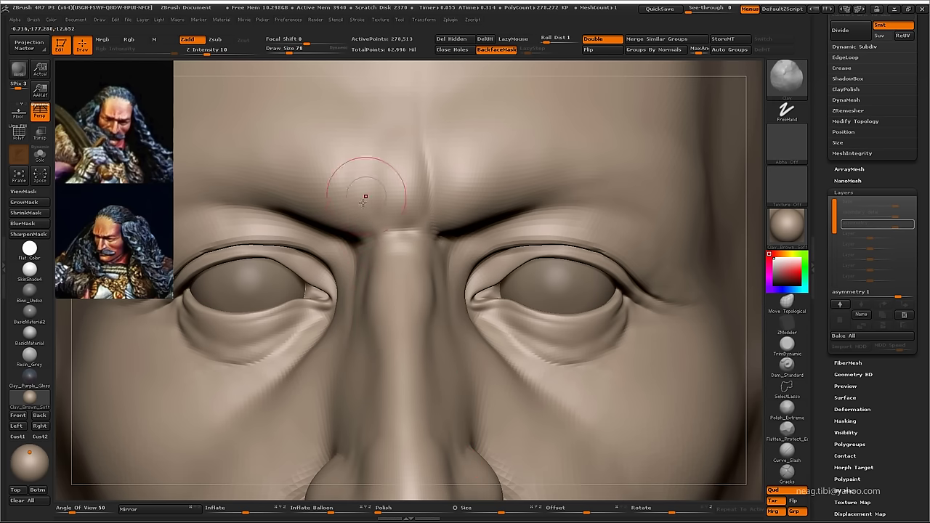
key("f")
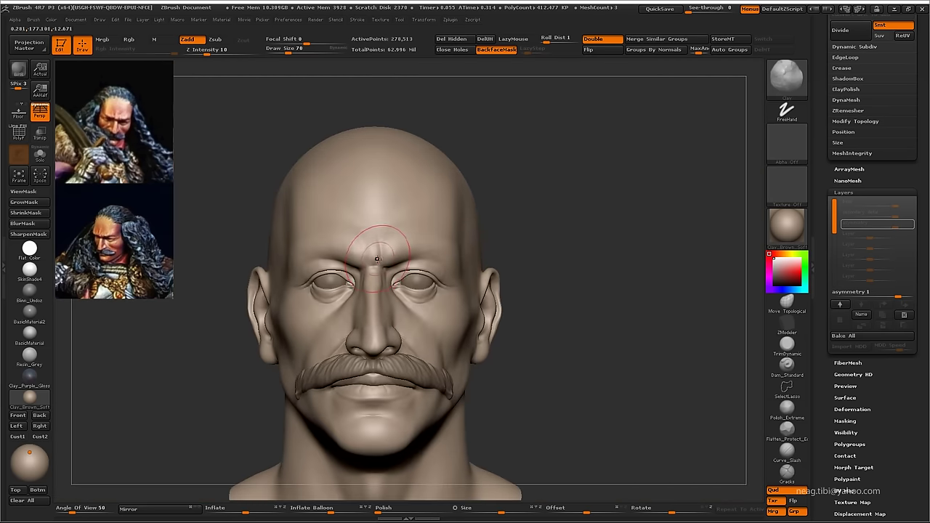
scroll(367, 190, "up", 5)
key("b")
key("d")
key("s")
scroll(345, 311, "up", 3)
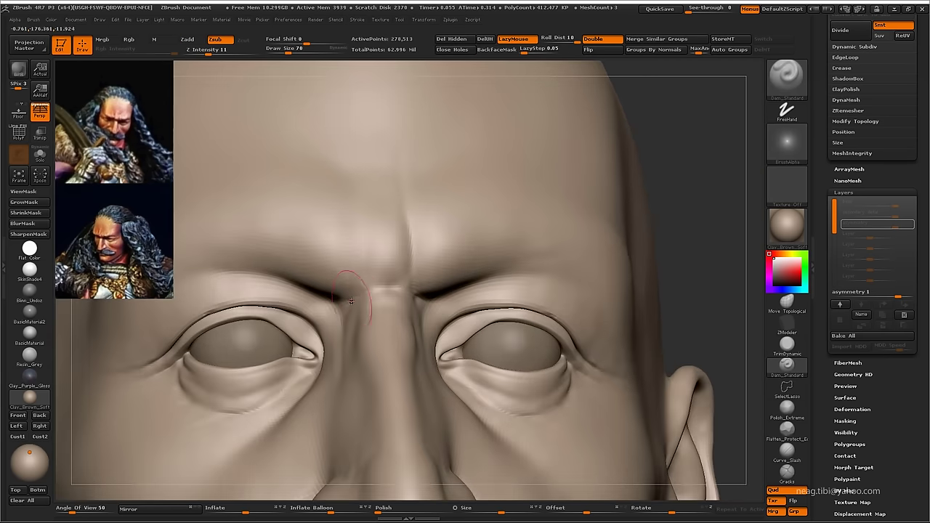
- Carve a short Dam_Standard crease under the eye
left_click_drag(354, 292, 350, 301)
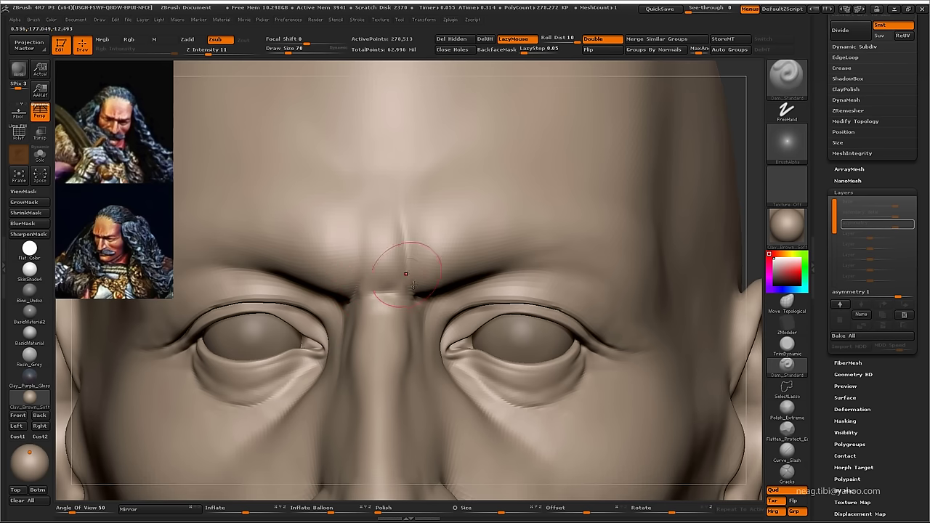
mouse_move(408, 285)
right_mouse_down()
mouse_move(453, 348)
mouse_move(441, 360)
mouse_move(312, 332)
mouse_move(339, 342)
right_mouse_up()
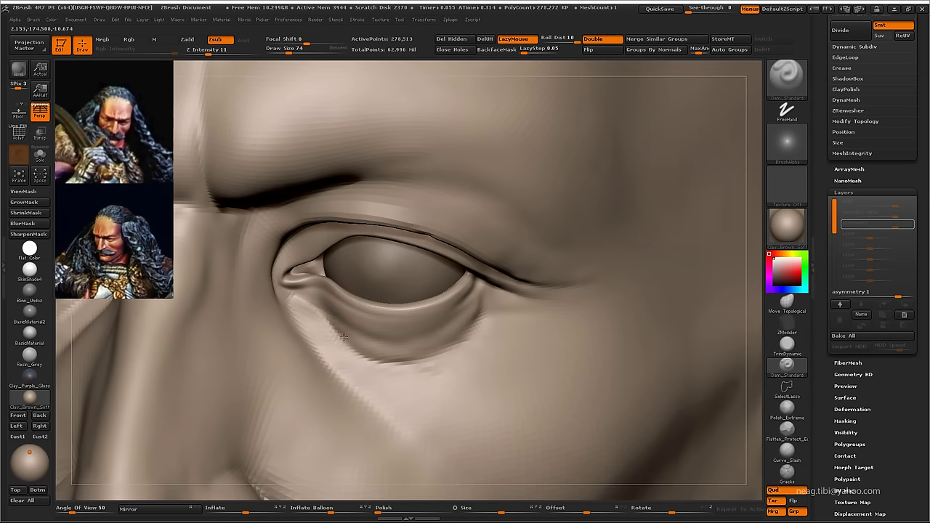
mouse_move(370, 353)
right_mouse_down()
mouse_move(307, 332)
mouse_move(339, 338)
right_mouse_up()
left_click_drag(327, 332, 276, 324)
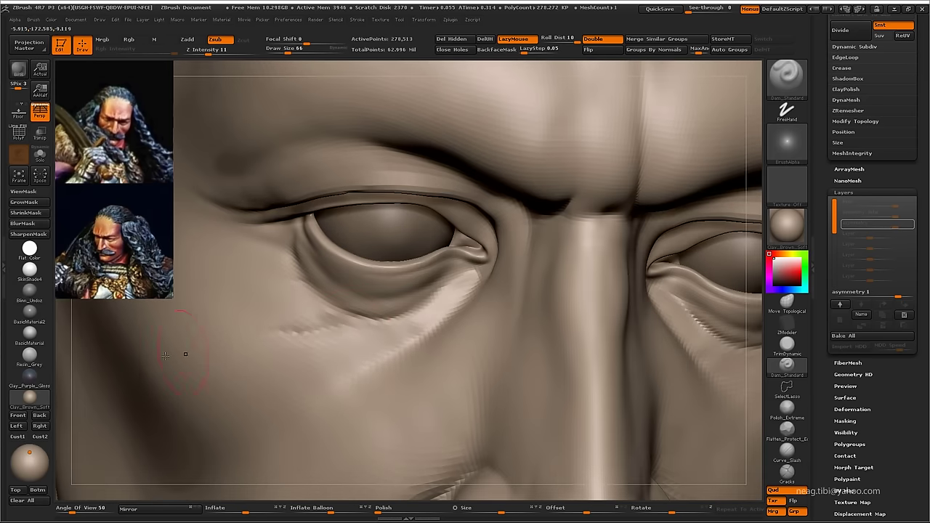
mouse_move(202, 336)
right_mouse_down()
mouse_move(525, 266)
mouse_move(465, 327)
mouse_move(405, 422)
mouse_move(332, 321)
mouse_move(332, 332)
mouse_move(334, 294)
mouse_move(310, 294)
mouse_move(289, 275)
right_mouse_up()
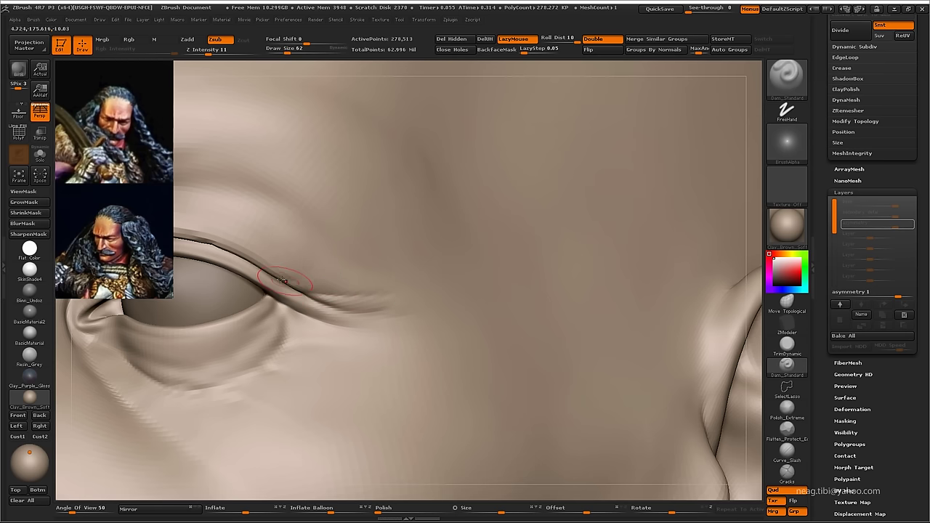
- Inflate and smooth the upper eyelid fold
key("b")
key("i")
key("n")
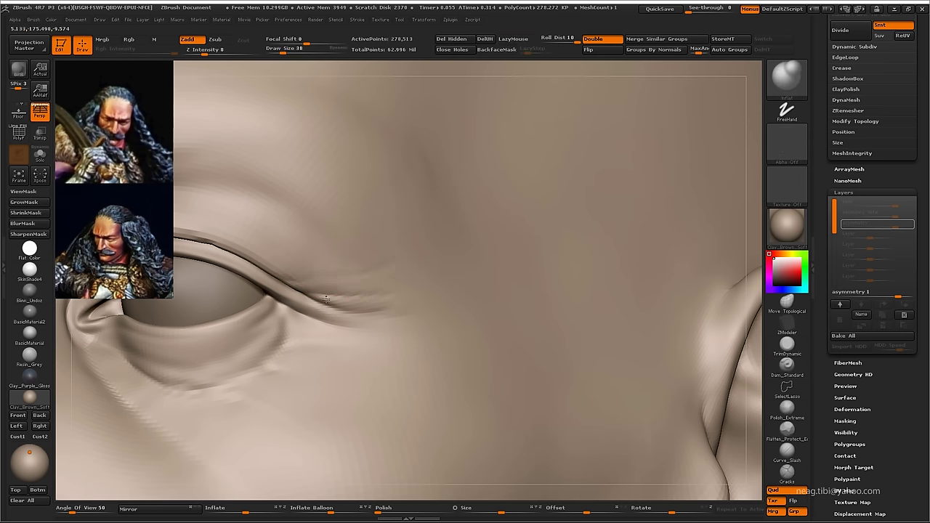
right_click_drag(352, 293, 305, 286)
key("shift")
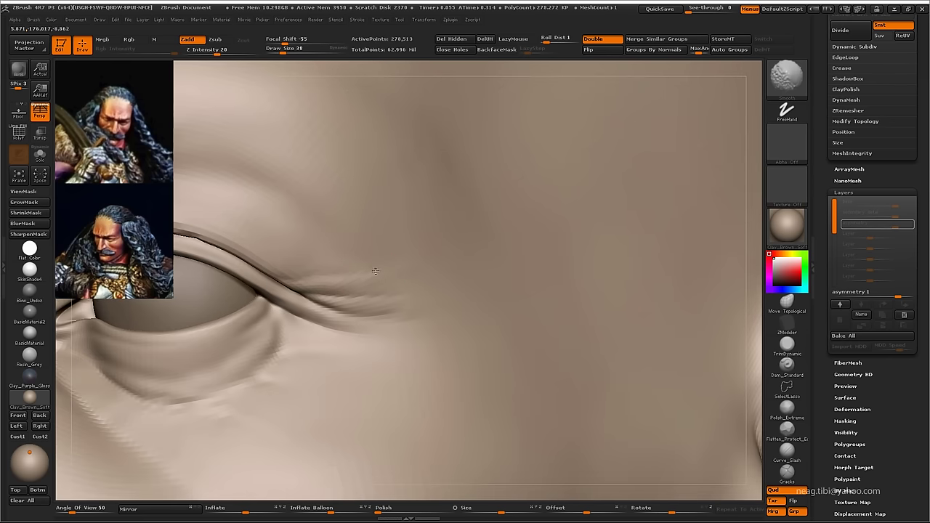
key("f")
mouse_move(449, 316)
right_mouse_down("alt")
mouse_move(449, 351)
mouse_move(428, 341)
mouse_move(426, 220)
mouse_move(450, 292)
right_mouse_up("alt")
- Raise the mesh one subdivision level and carve a long Dam_Standard fold below the eye
key("b")
key("d")
key("s")
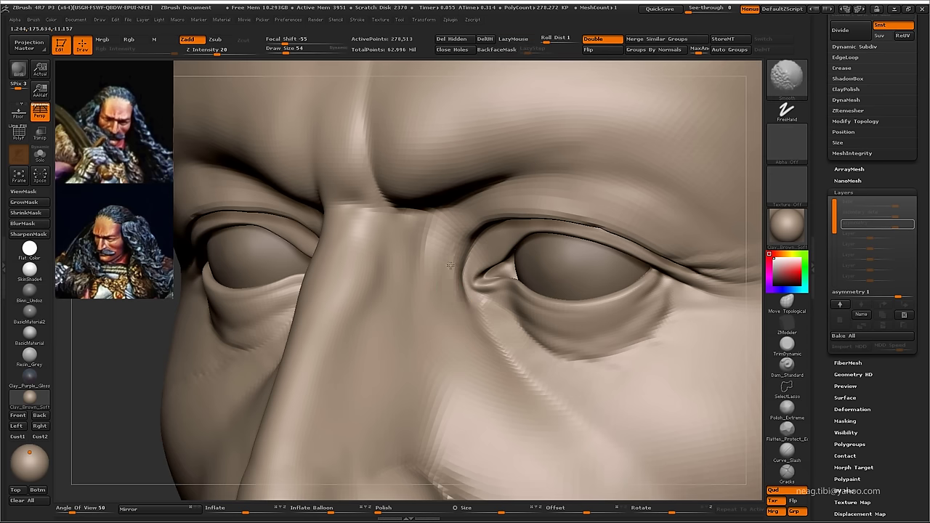
mouse_move(473, 208)
right_mouse_down("alt")
mouse_move(435, 290)
mouse_move(398, 327)
mouse_move(390, 272)
mouse_move(390, 336)
mouse_move(589, 305)
mouse_move(451, 324)
right_mouse_up("alt")
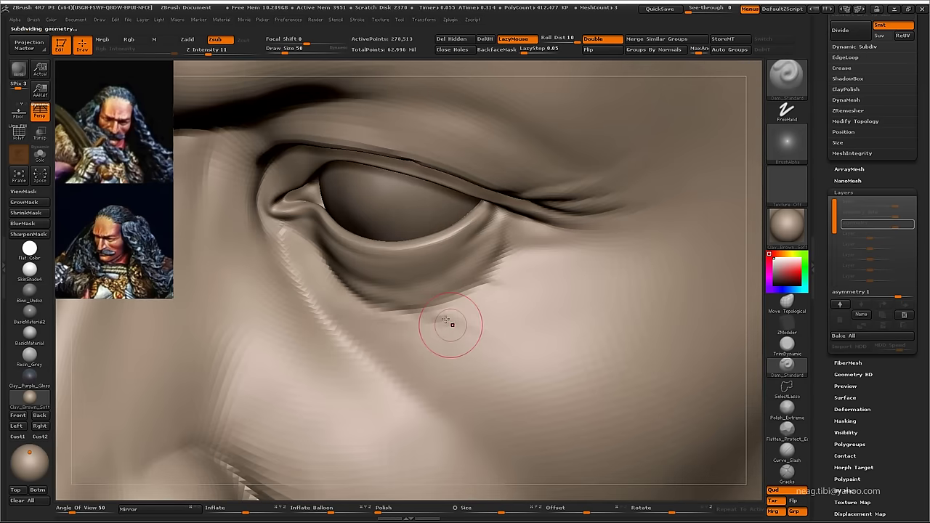
key("d")
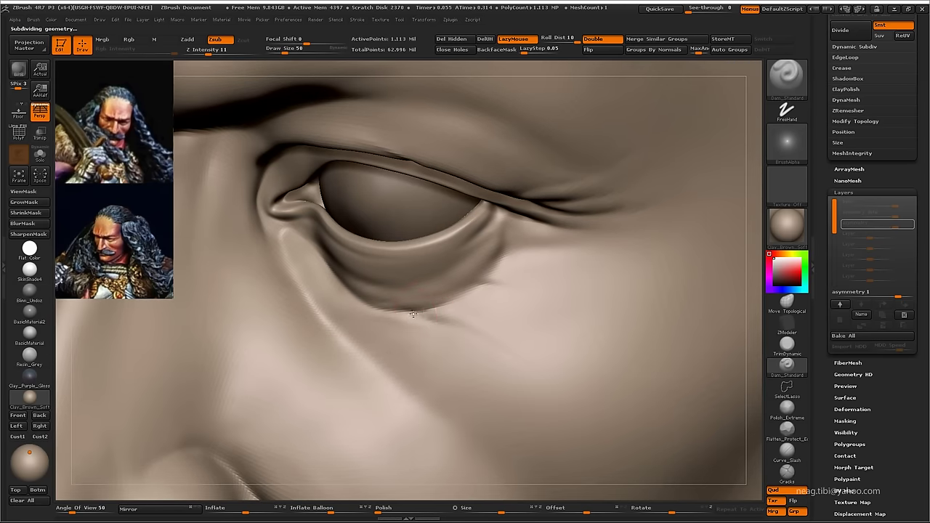
mouse_move(399, 316)
right_mouse_down()
mouse_move(436, 321)
mouse_move(369, 314)
mouse_move(404, 313)
right_mouse_up()
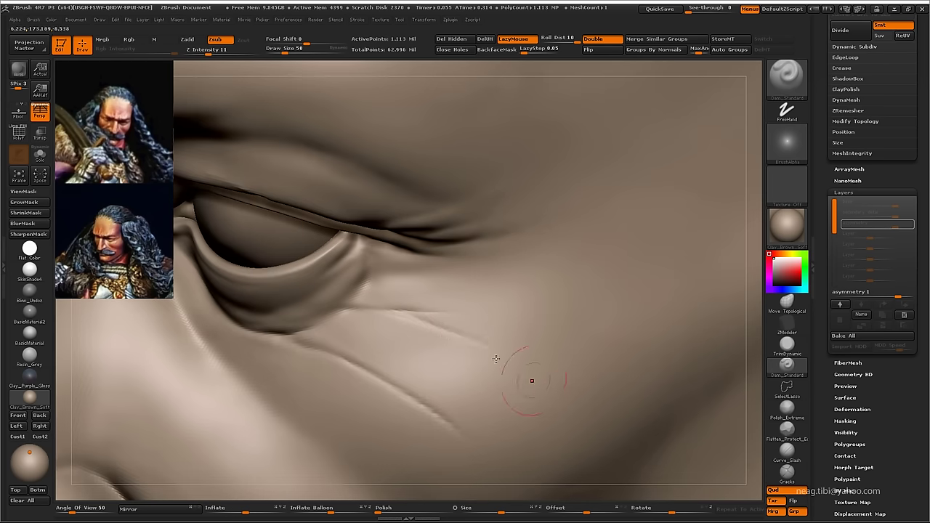
right_click_drag(495, 358, 344, 297)
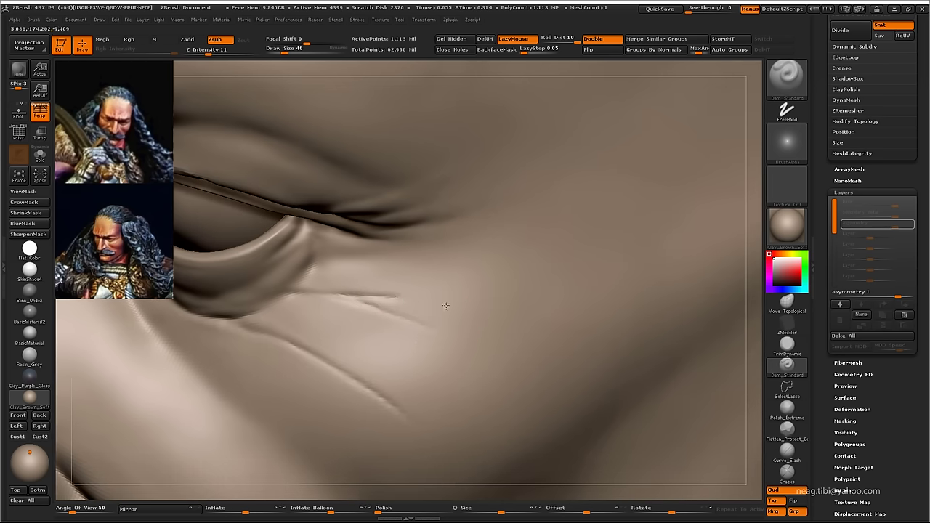
right_click_drag(326, 268, 333, 240)
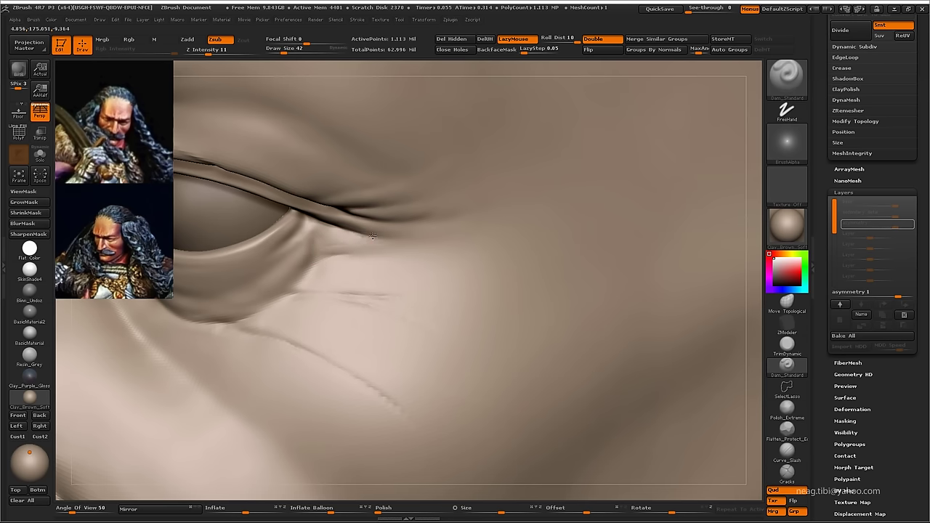
mouse_move(483, 280)
left_mouse_down()
mouse_move(394, 271)
mouse_move(298, 305)
mouse_move(437, 332)
left_mouse_up()
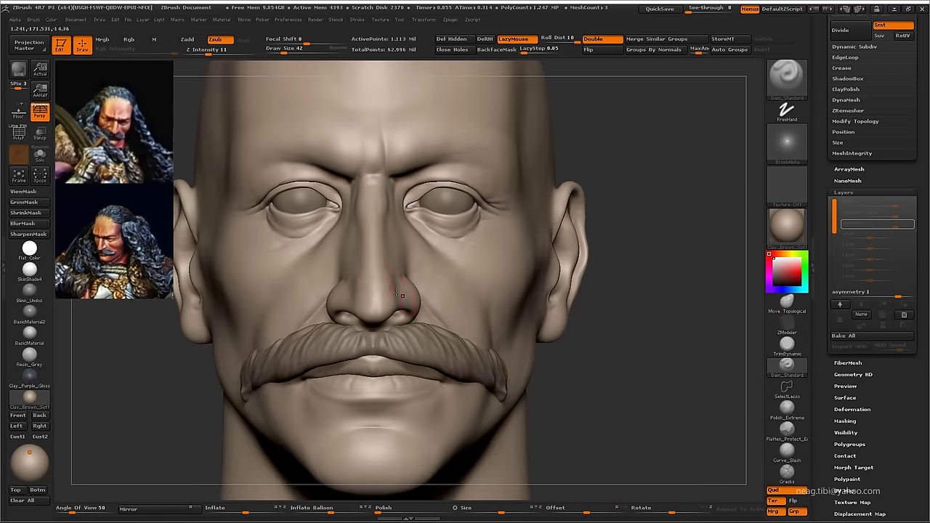
- Build up the nose bridge between the brows with the Clay brush
left_click_drag(434, 258, 423, 289, "alt")
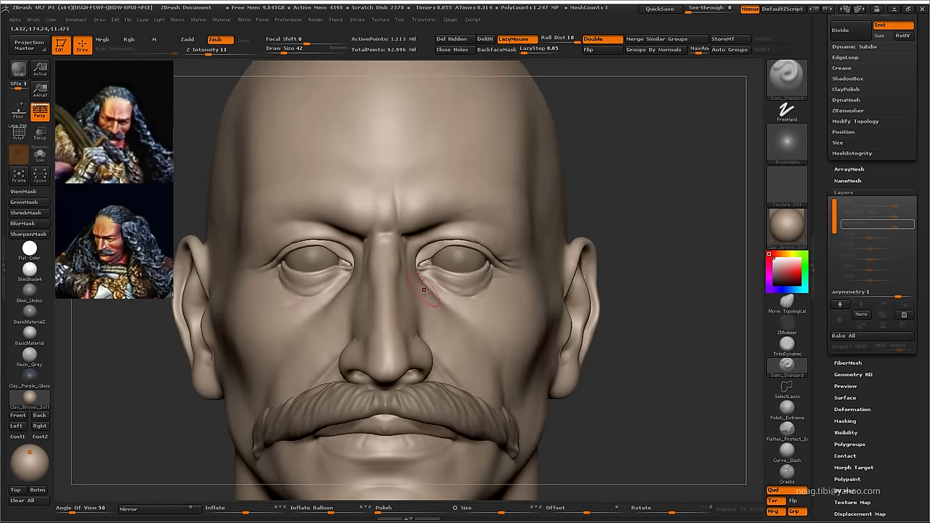
mouse_move(381, 253)
left_mouse_down("alt")
mouse_move(395, 269)
mouse_move(437, 250)
mouse_move(445, 255)
mouse_move(364, 234)
left_mouse_up("alt")
key("b")
key("c")
key("l")
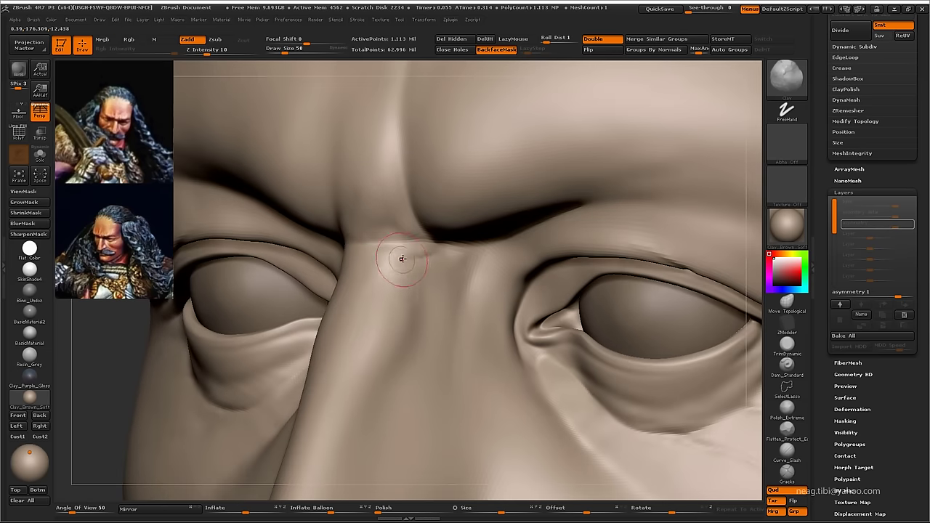
left_click_drag(401, 259, 440, 241)
- Carve horizontal forehead wrinkles and frown lines with Dam_Standard
key("b")
key("d")
key("s")
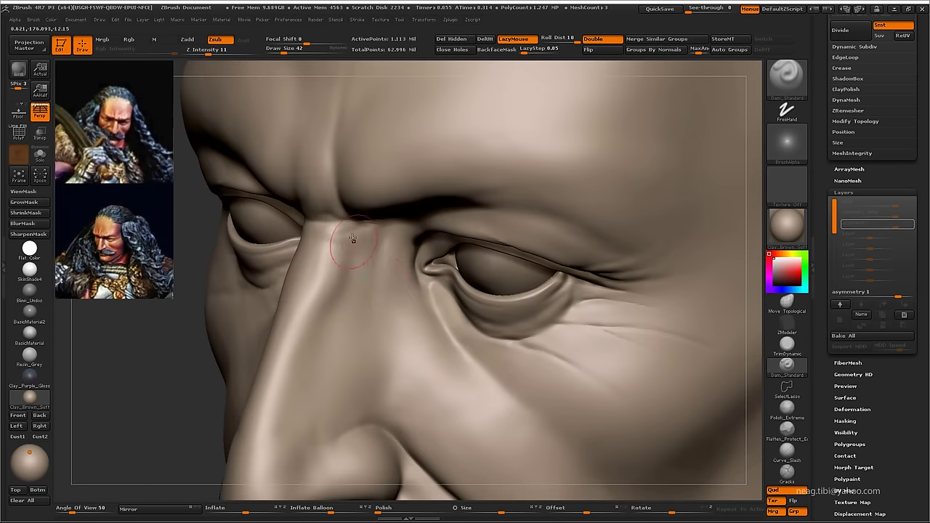
left_click_drag(352, 238, 352, 234)
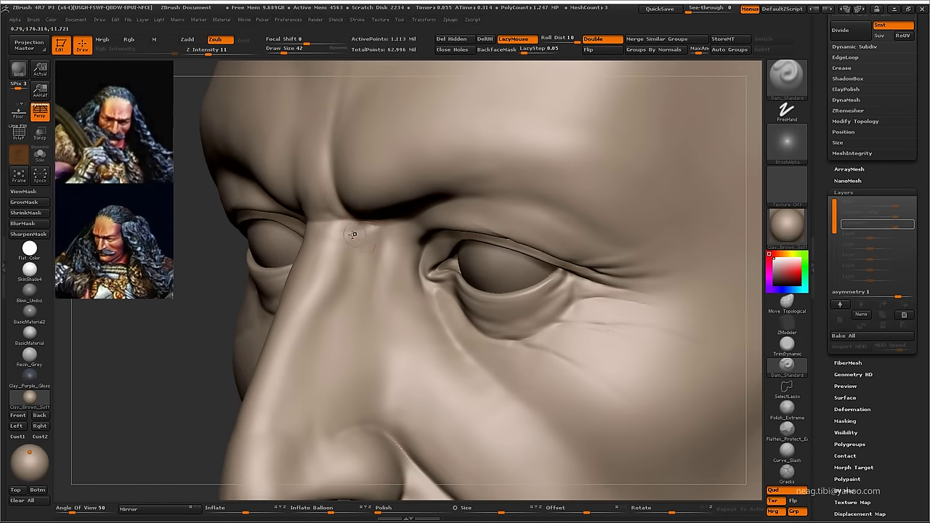
right_click_drag(374, 228, 389, 244)
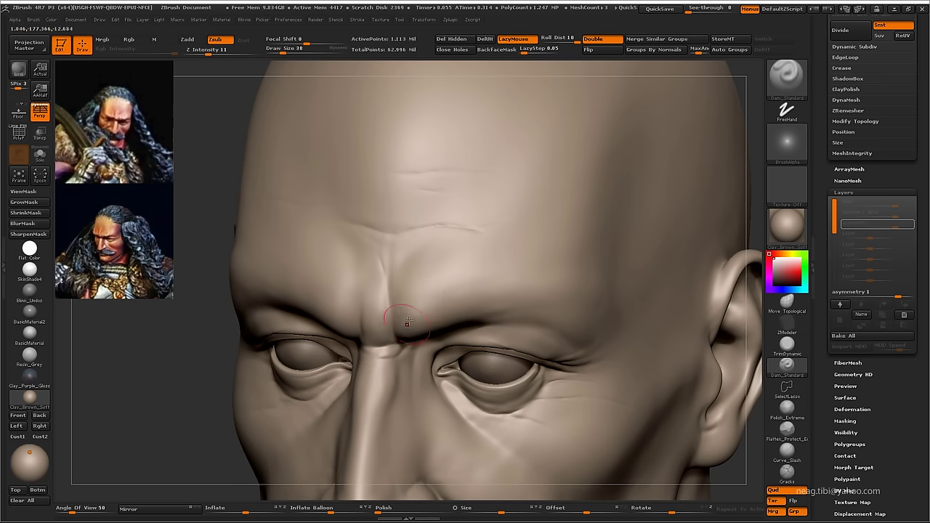
- Smooth the inner brow at a lower level, then return the head to 1.113 million points
key("shift")
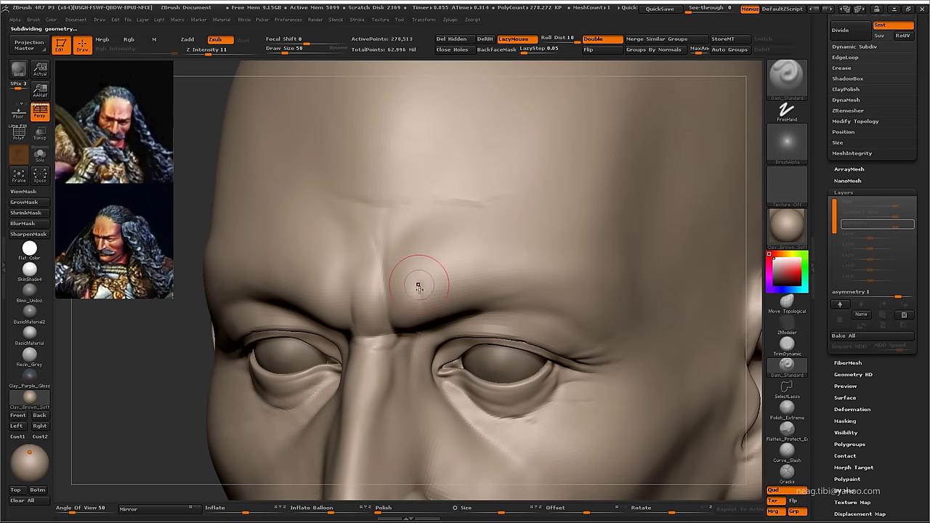
key("shift")
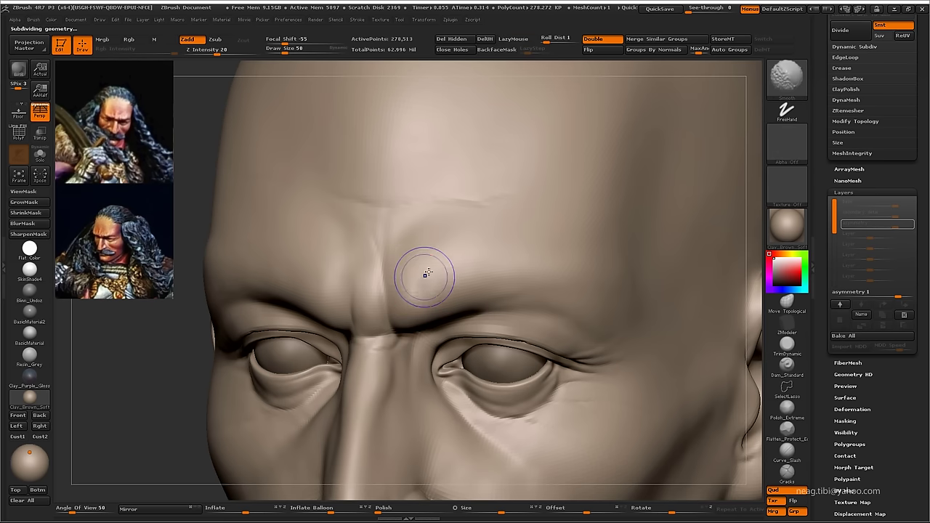
right_click_drag(421, 288, 433, 285)
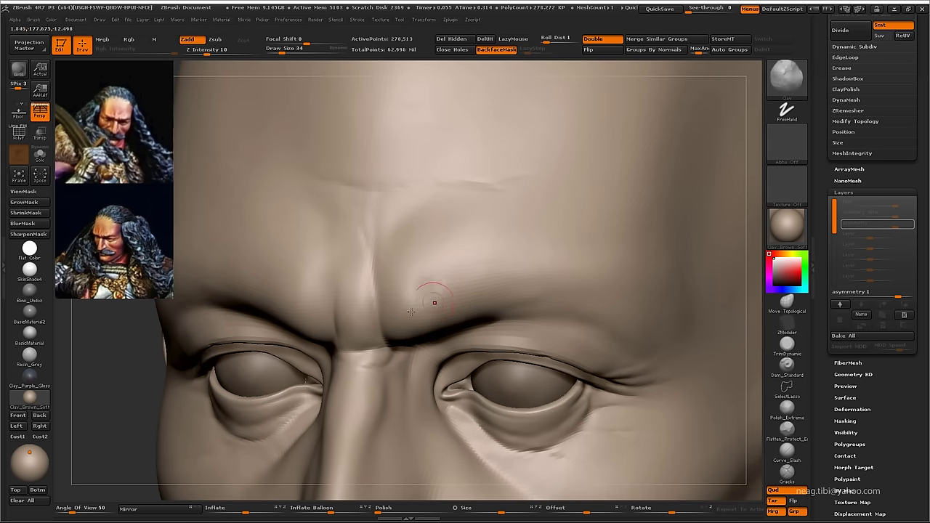
key("f")
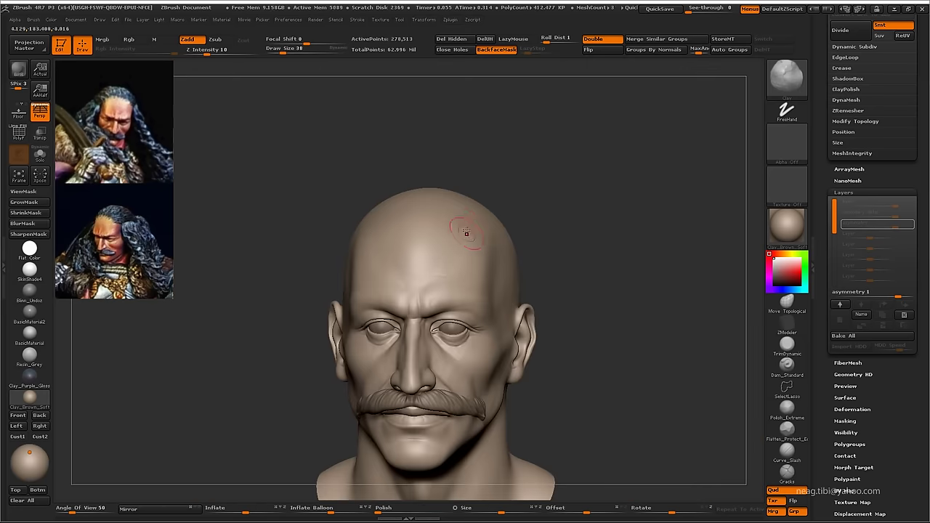
mouse_move(466, 233)
right_mouse_down()
mouse_move(383, 327)
mouse_move(407, 376)
right_mouse_up()
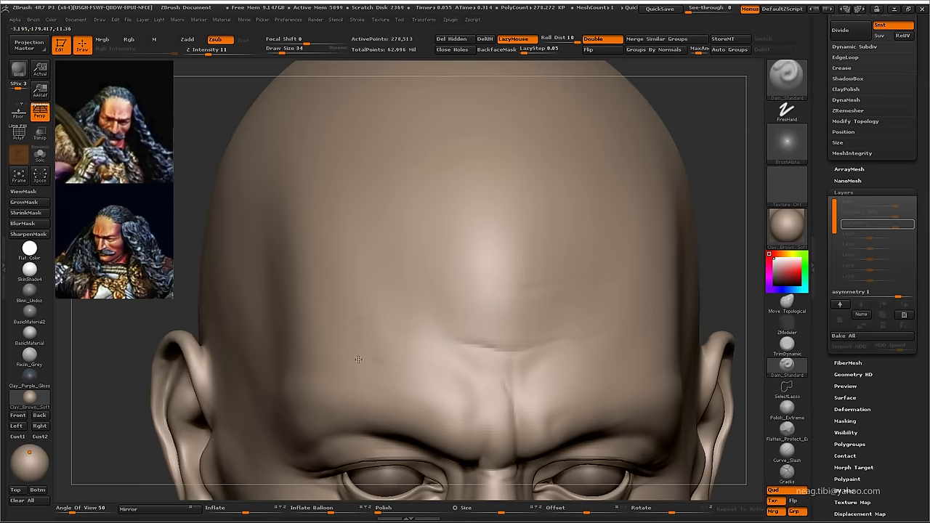
key("ctrl+d")
mouse_move(436, 218)
right_mouse_down("ctrl")
mouse_move(442, 307)
mouse_move(468, 193)
right_mouse_up("ctrl")
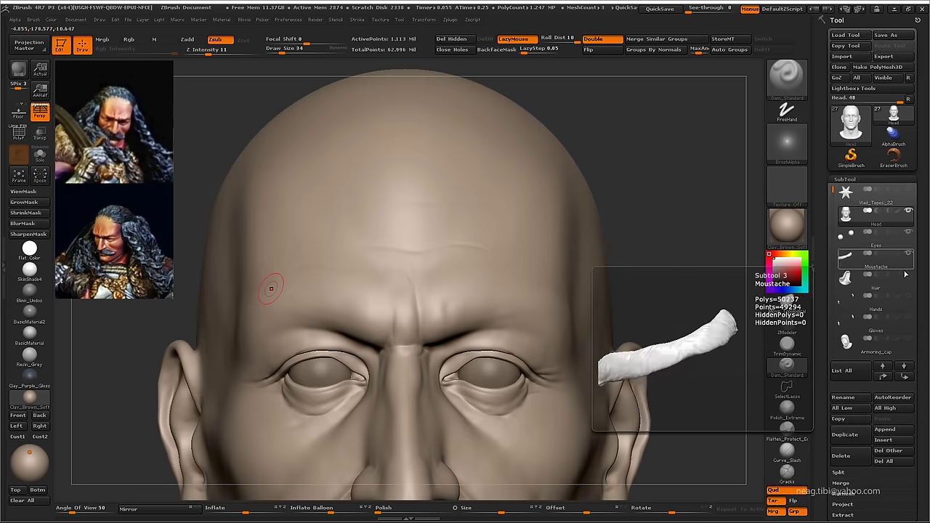
- Select the Head subtool and save the project with Ctrl+S
left_click(909, 276)
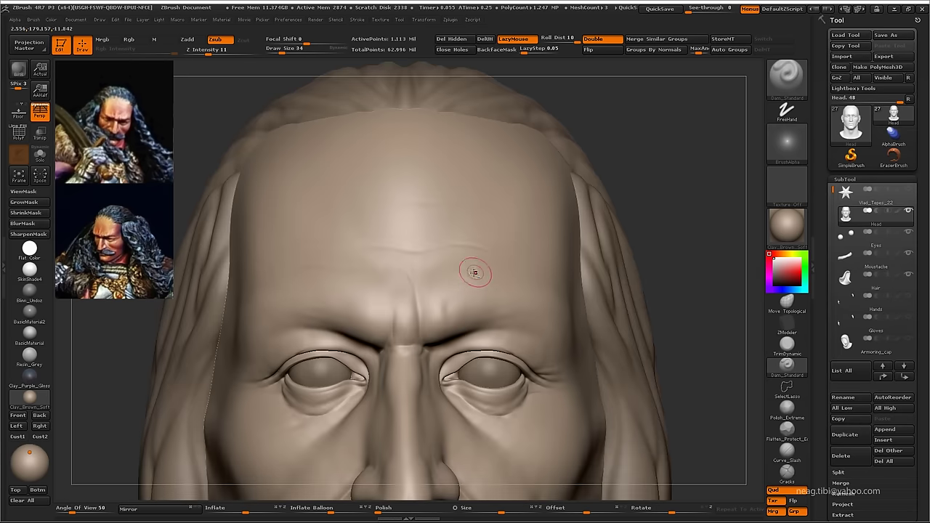
key("ctrl+s")
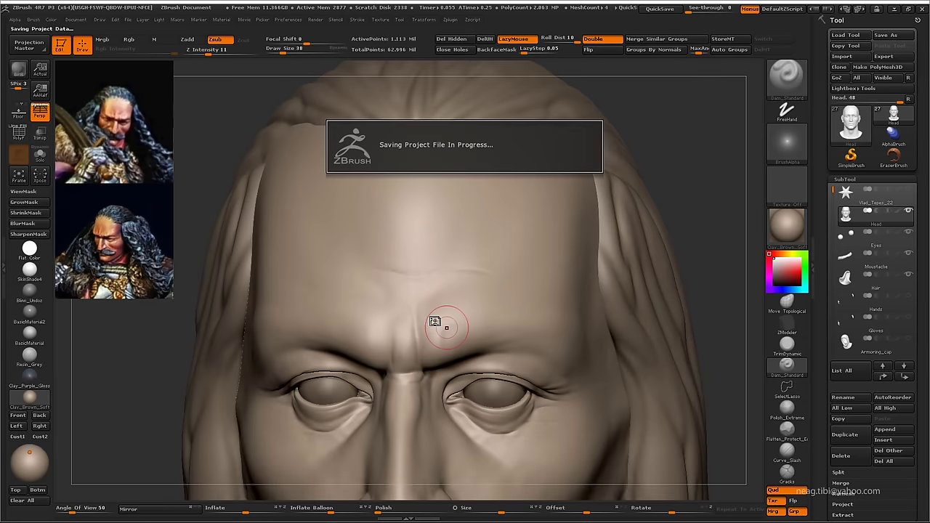
mouse_move(446, 327)
right_mouse_down("ctrl")
mouse_move(571, 312)
mouse_move(467, 311)
mouse_move(508, 327)
mouse_move(413, 327)
mouse_move(448, 343)
right_mouse_up("ctrl")
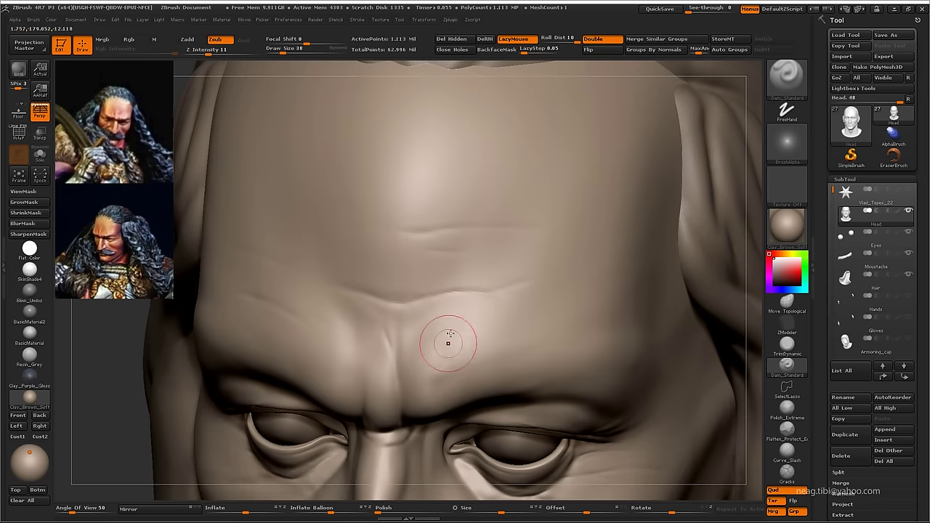
- Reduce the brush size and carve a new fine wrinkle across the upper forehead
left_click_drag(448, 338, 450, 361, "shift")
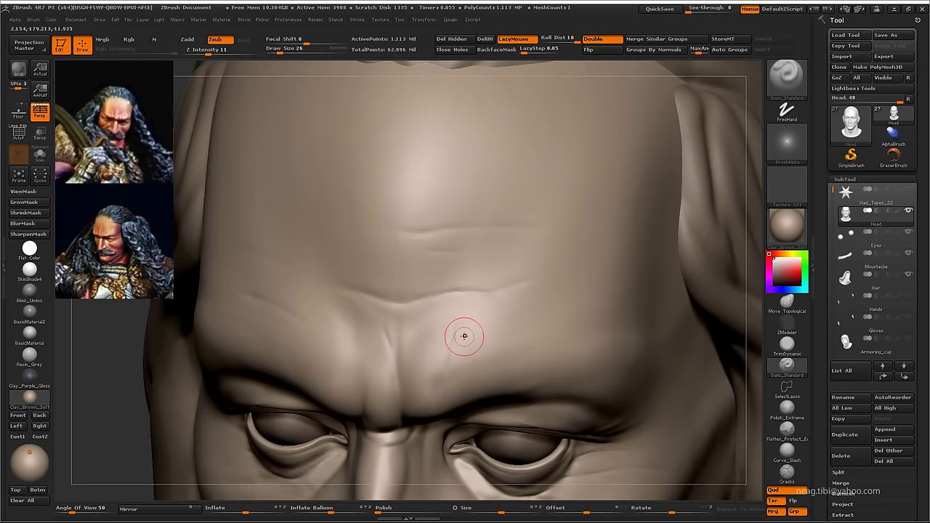
right_click_drag(390, 336, 470, 318)
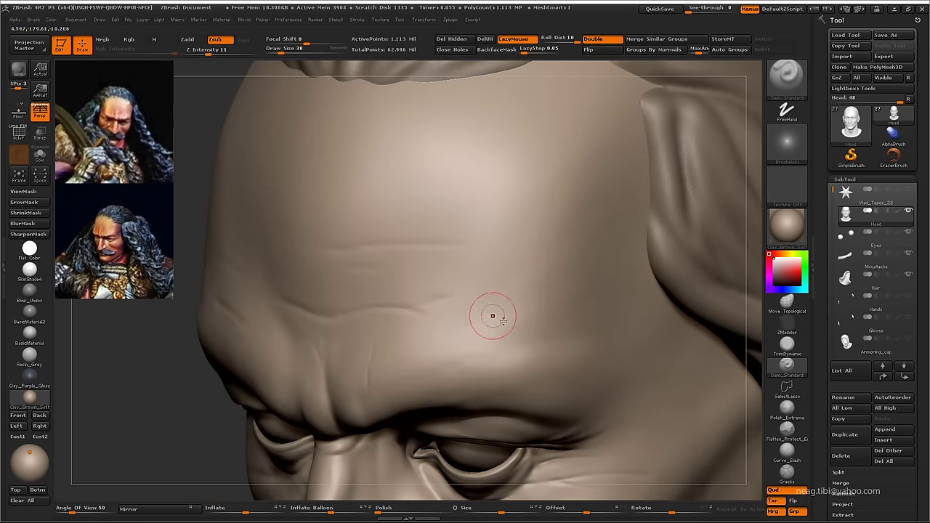
key("[")
mouse_move(527, 273)
right_mouse_down()
mouse_move(489, 259)
mouse_move(424, 322)
mouse_move(390, 330)
right_mouse_up()
left_click_drag(479, 324, 428, 322)
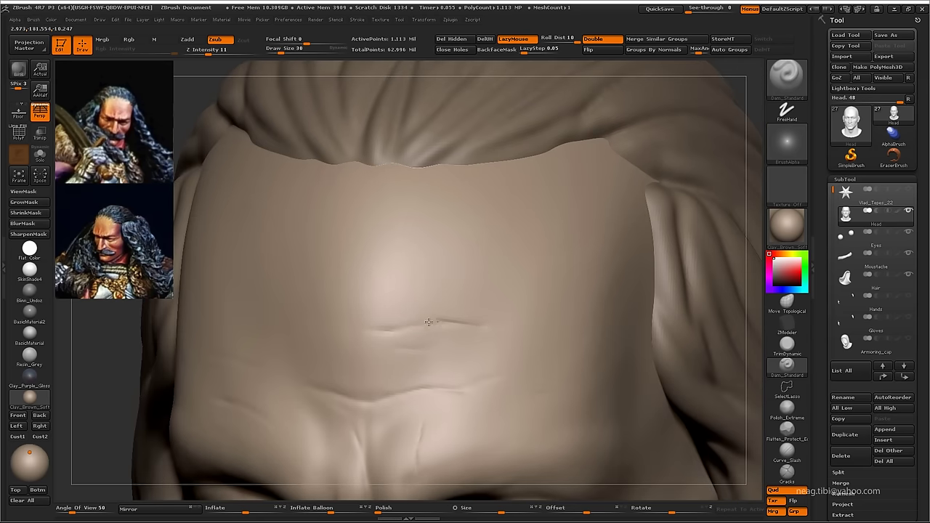
mouse_move(407, 322)
right_mouse_down()
mouse_move(483, 288)
mouse_move(478, 266)
right_mouse_up()
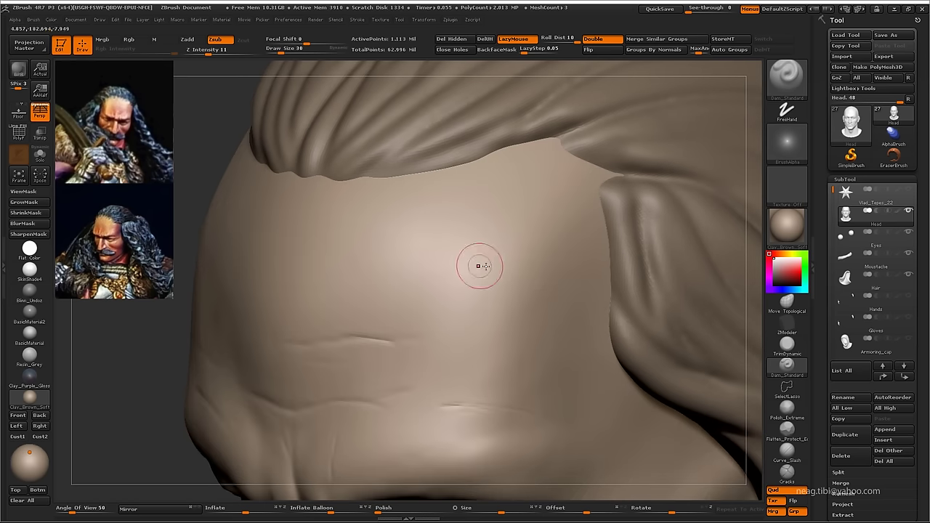
mouse_move(535, 291)
right_mouse_down()
mouse_move(481, 270)
mouse_move(459, 238)
right_mouse_up()
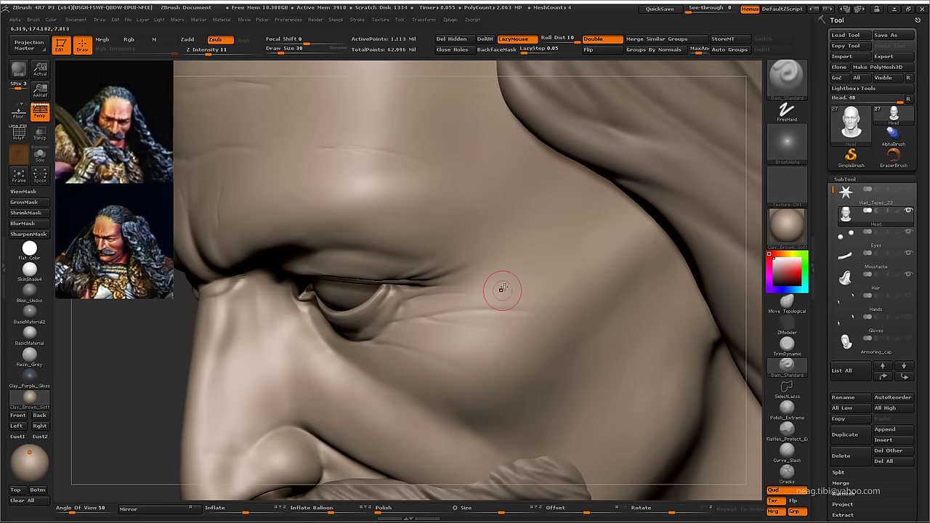
- Orbit to view the eye from below and try Inflat before returning to Dam_Standard
right_click_drag(462, 285, 425, 290, "ctrl")
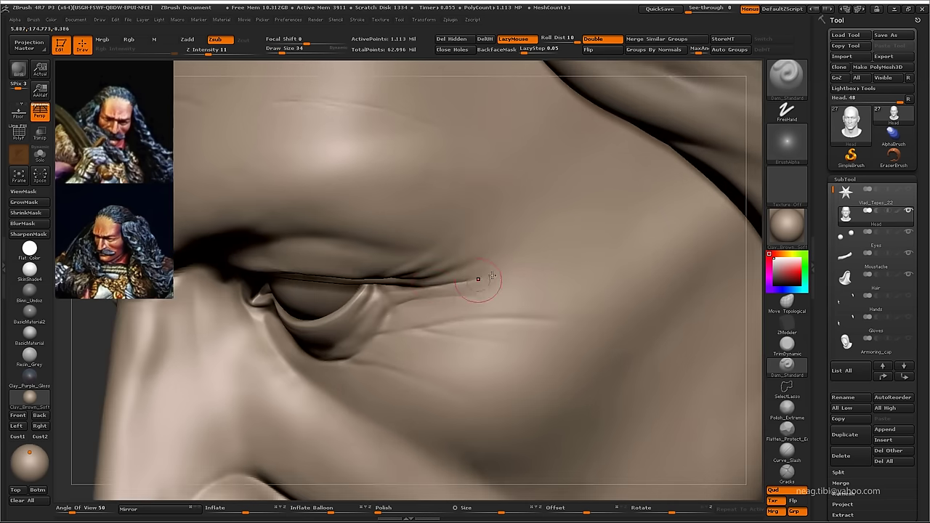
left_click_drag(478, 279, 441, 208, "ctrl")
right_click_drag(442, 208, 407, 276)
mouse_move(377, 305)
right_mouse_down("ctrl")
mouse_move(356, 321)
mouse_move(384, 369)
mouse_move(363, 297)
mouse_move(401, 326)
right_mouse_up("ctrl")
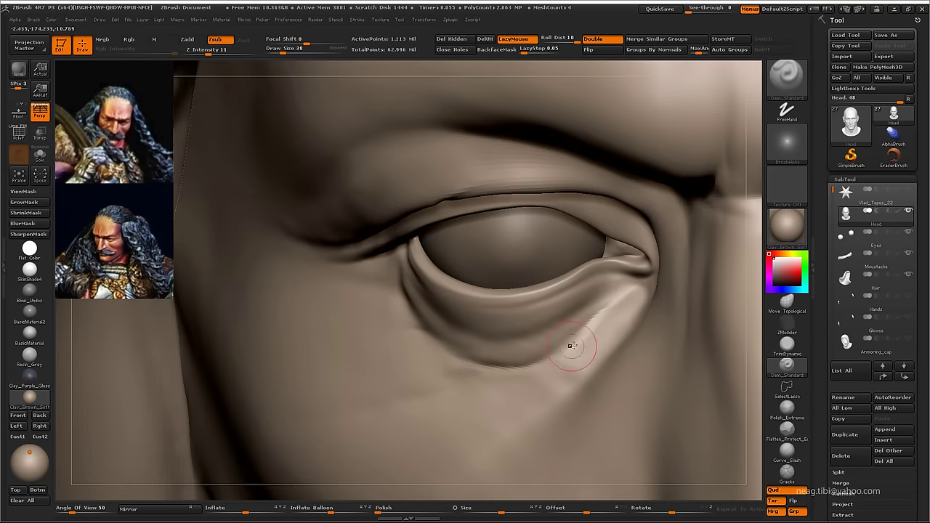
mouse_move(572, 346)
right_mouse_down()
mouse_move(438, 385)
mouse_move(430, 343)
mouse_move(415, 332)
right_mouse_up()
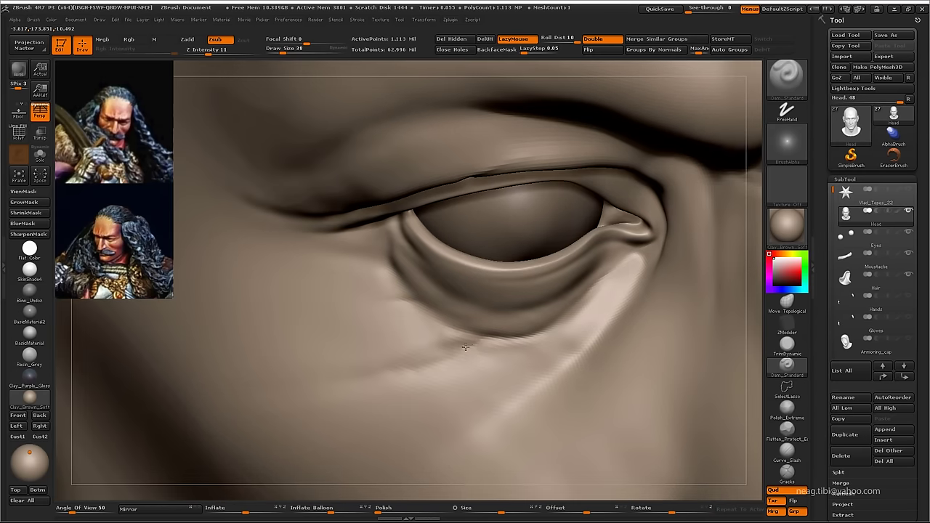
key("b")
key("i")
key("n")
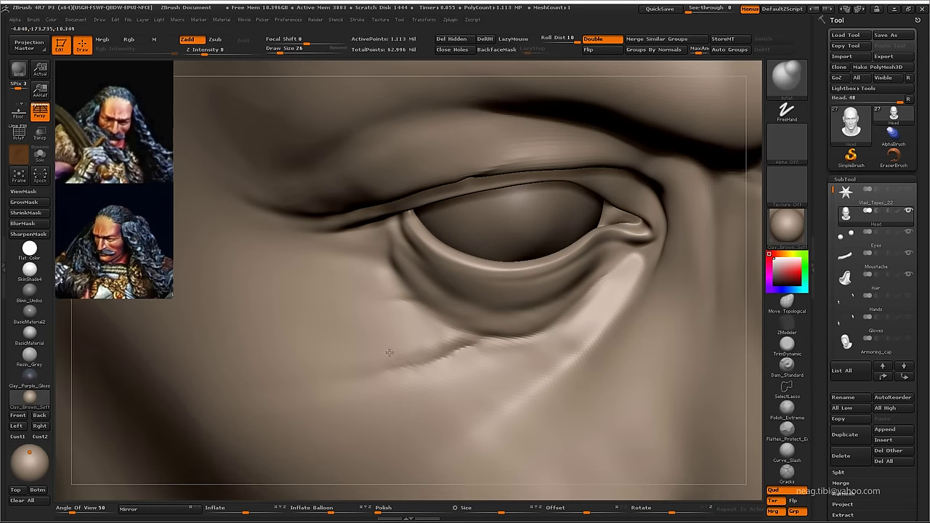
key("b")
key("d")
key("s")
- Enlarge the Dam_Standard brush and carve a crease below the eye toward its inner corner
mouse_move(388, 322)
right_mouse_down()
mouse_move(380, 327)
mouse_move(385, 286)
mouse_move(402, 280)
mouse_move(424, 299)
right_mouse_up()
key("ctrl")
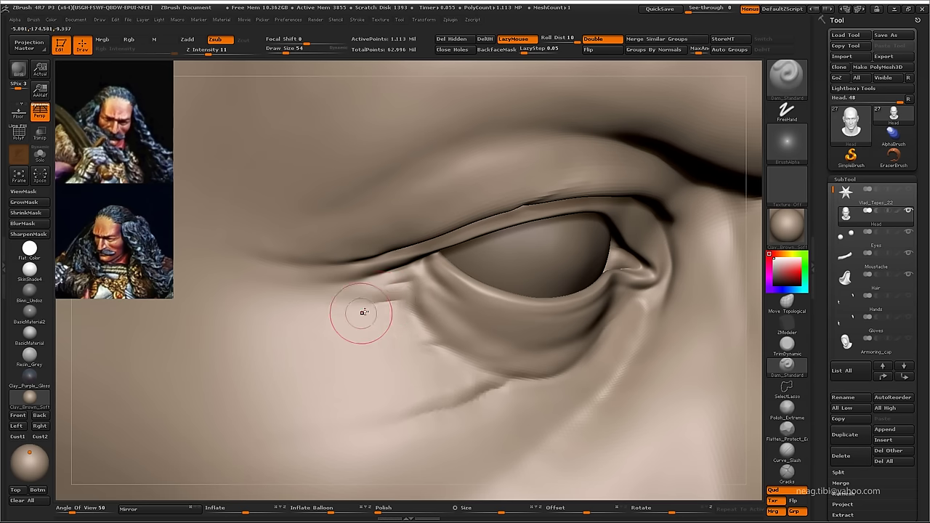
key("bracketright")
left_click_drag(276, 301, 389, 287)
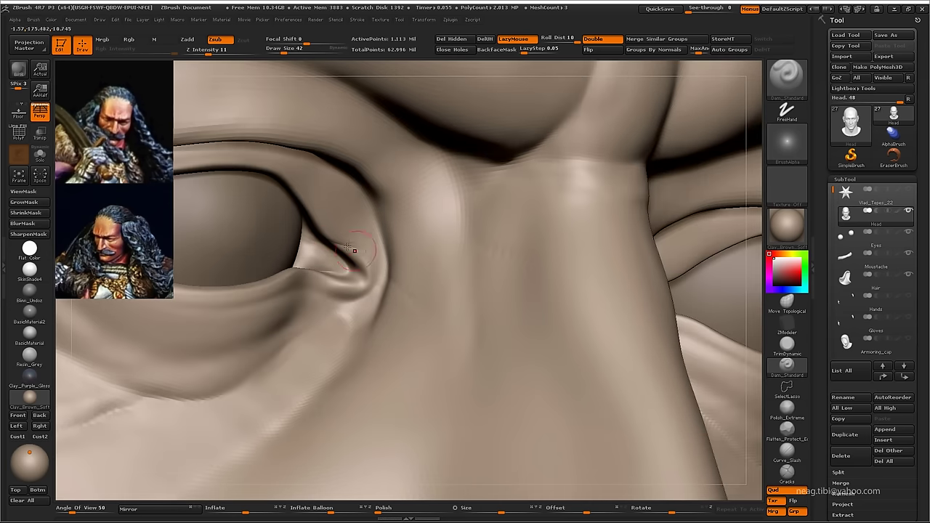
- Deepen the inner eye-corner crease with a Dam_Standard stroke, then switch to Smooth
left_click_drag(349, 247, 335, 227)
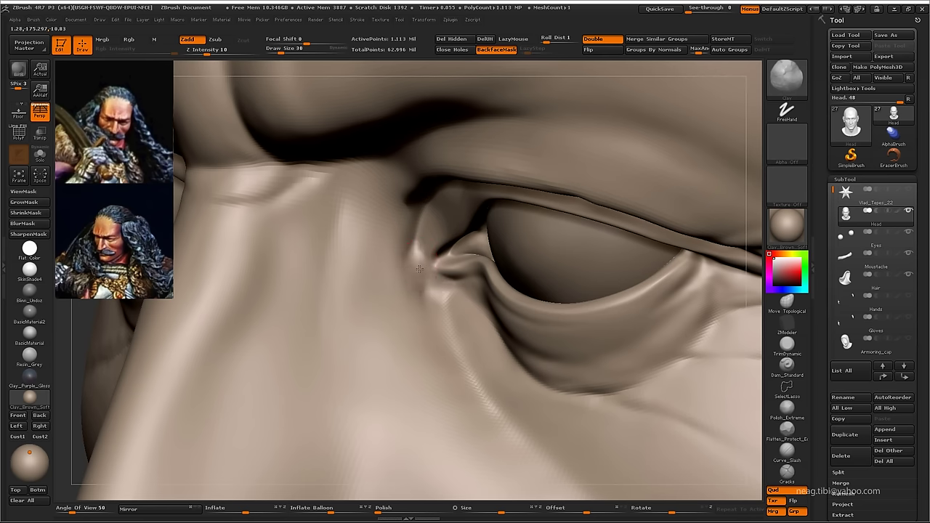
key("shift")
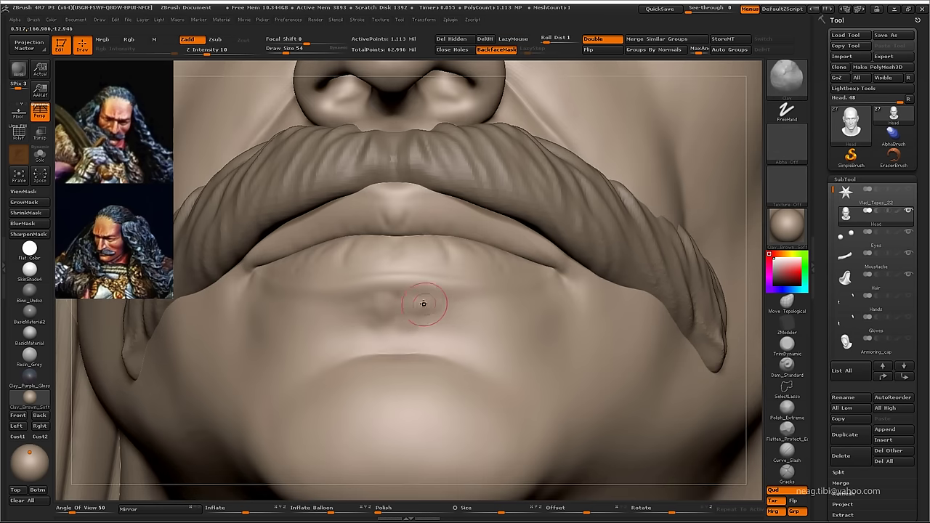
- Shift-smooth the lip and chin skin under the mustache, then pull back to the whole face
key("shift")
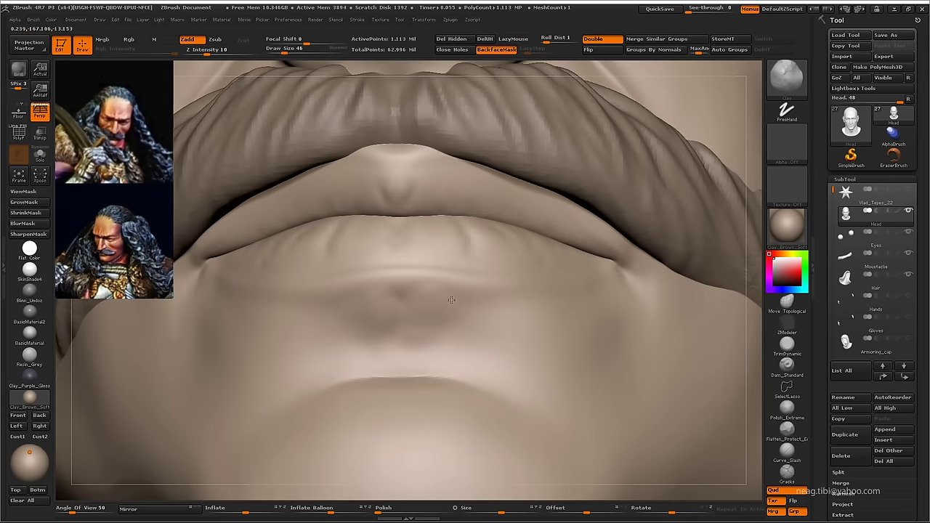
key("shift")
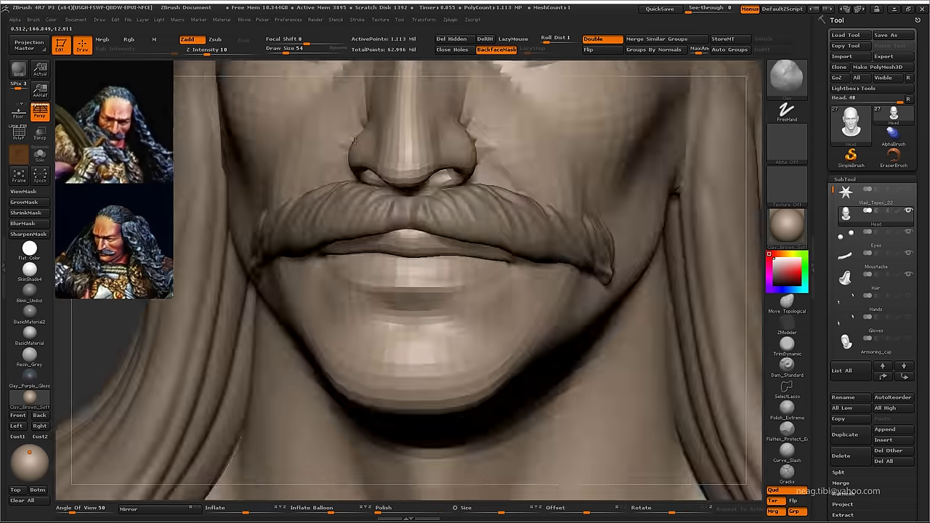
mouse_move(668, 174)
left_mouse_down()
mouse_move(674, 192)
mouse_move(657, 185)
mouse_move(639, 243)
mouse_move(633, 228)
left_mouse_up()
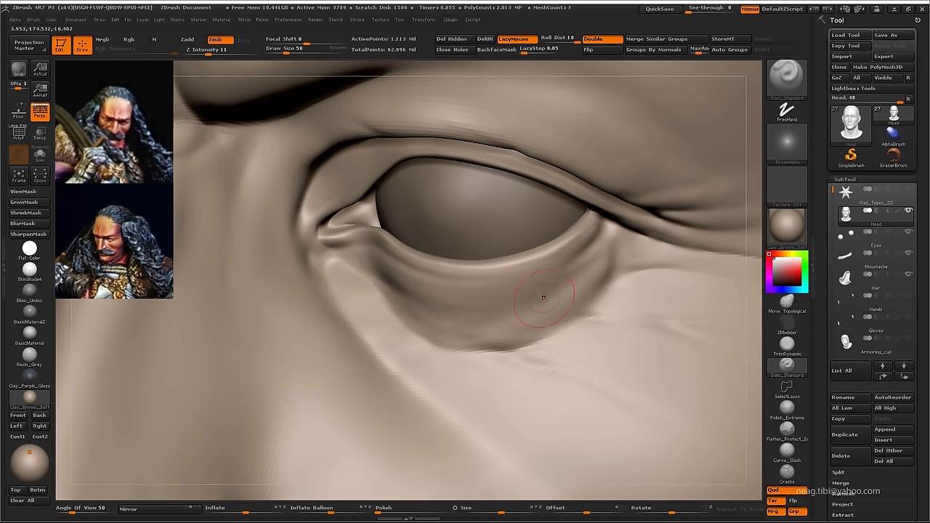
- Smooth the broad forms beside the nose and under the right eye
key("shift")
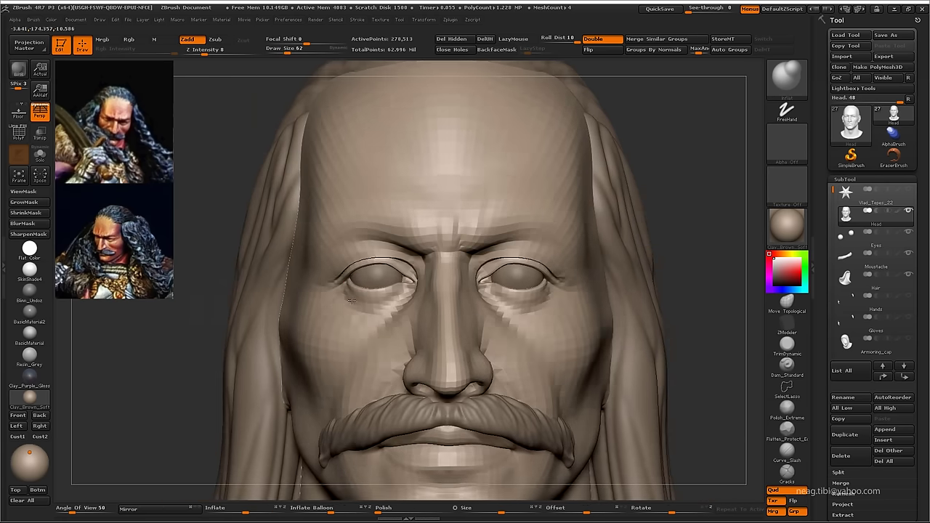
mouse_move(350, 299)
right_mouse_down("alt")
mouse_move(418, 333)
mouse_move(467, 332)
right_mouse_up("alt")
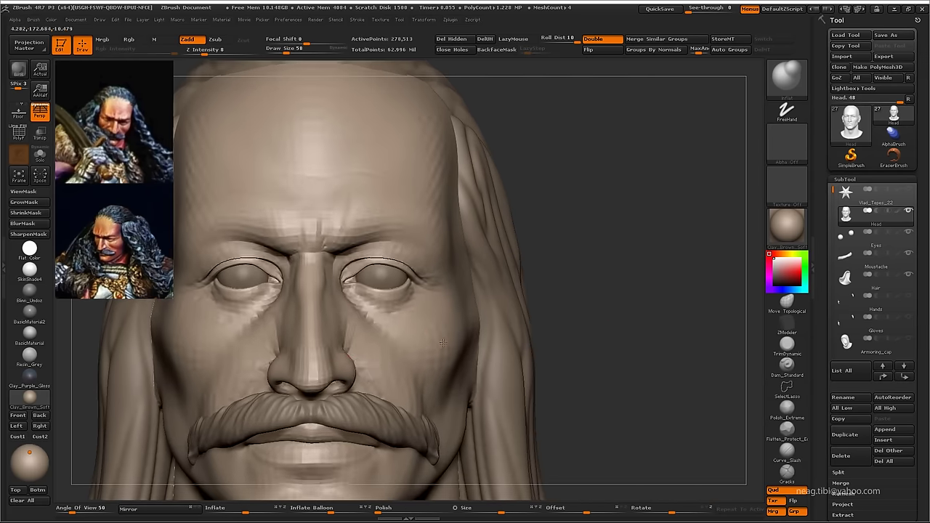
mouse_move(425, 334)
right_mouse_down()
mouse_move(435, 327)
mouse_move(418, 320)
mouse_move(517, 301)
mouse_move(484, 267)
right_mouse_up()
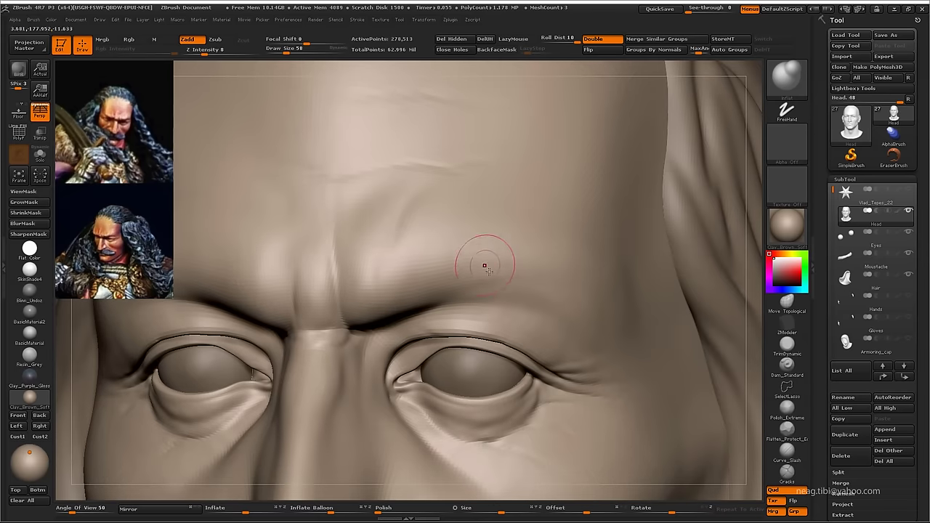
- Switch to Dam_Standard and orbit to a three-quarter view of the left brow
key("b")
key("d")
key("s")
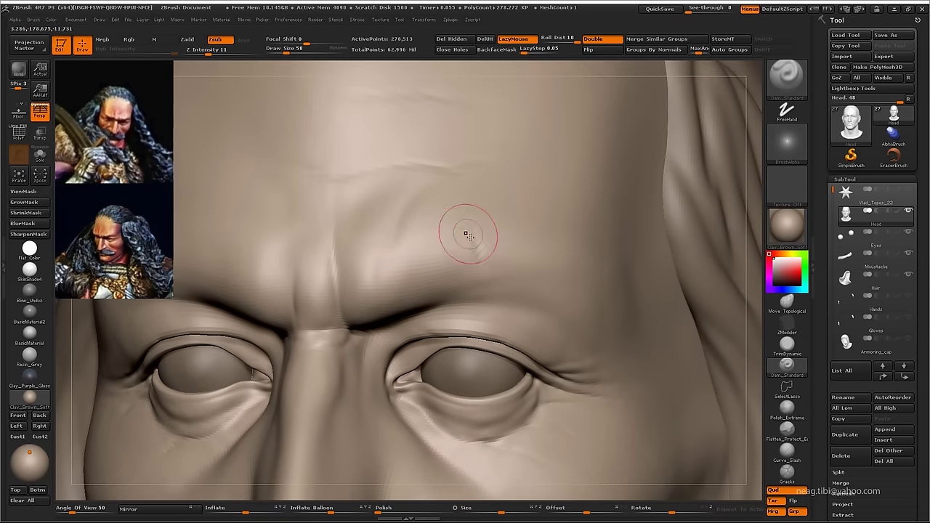
mouse_move(545, 262)
right_mouse_down()
mouse_move(458, 315)
mouse_move(504, 292)
right_mouse_up()
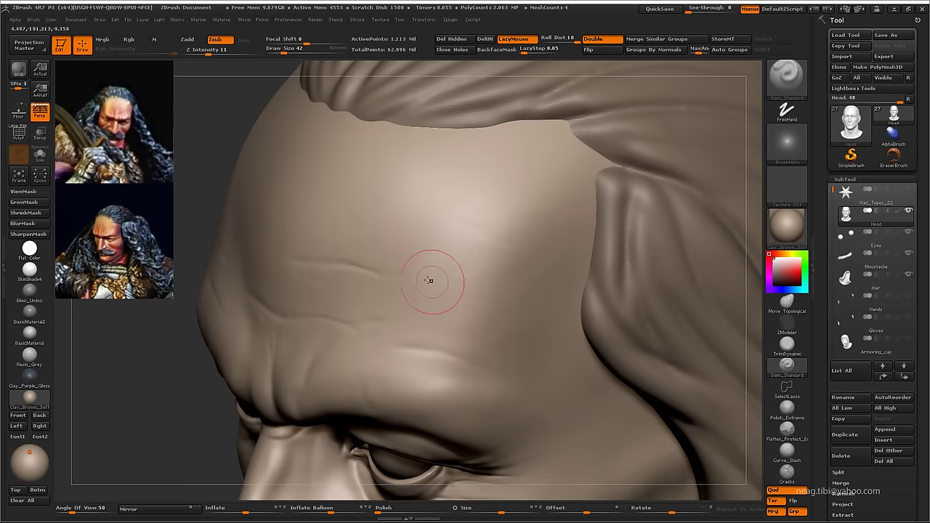
- Carve an upper-forehead crease, then give the head a lighter grey material with darker tint
left_click_drag(523, 247, 443, 211)
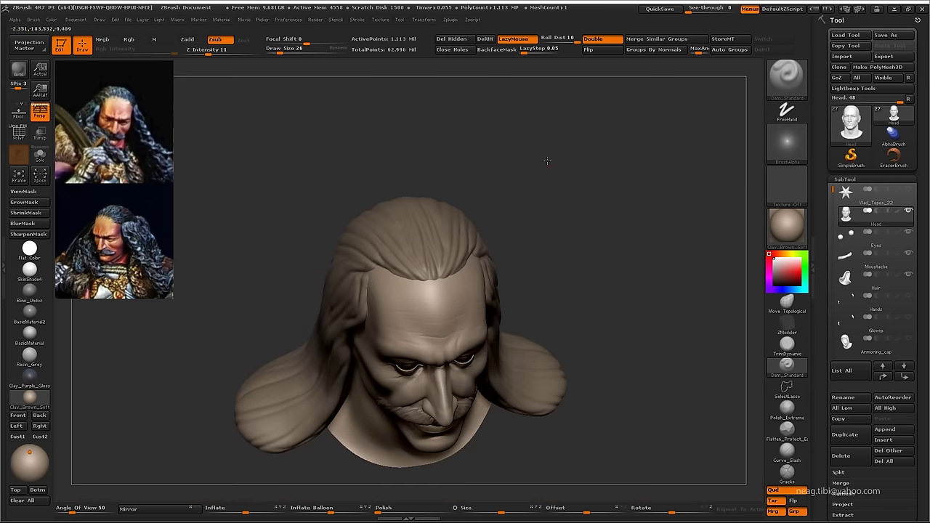
left_click_drag(124, 305, 97, 352)
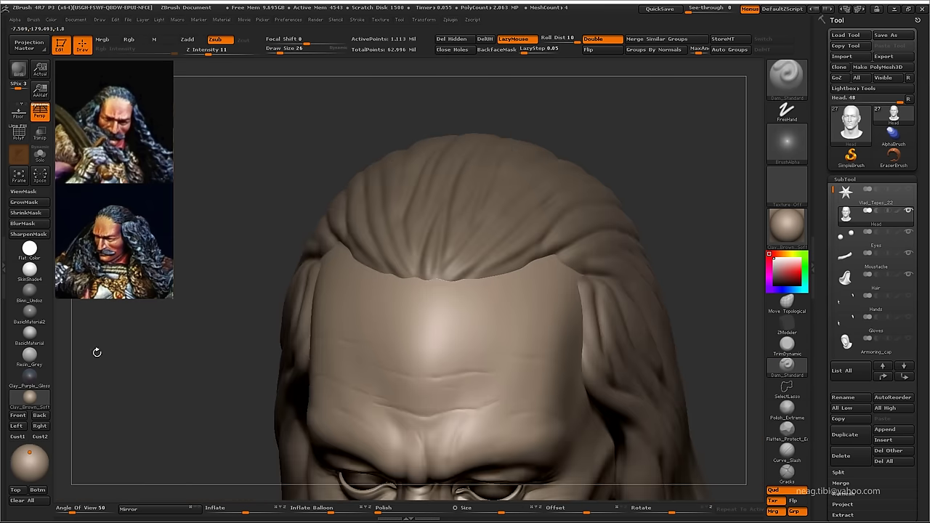
left_click(29, 356)
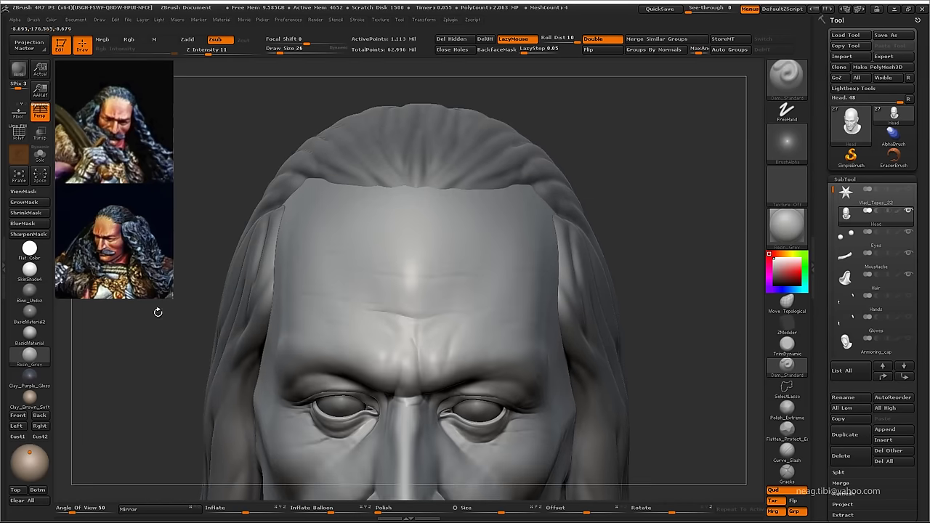
left_click(29, 334)
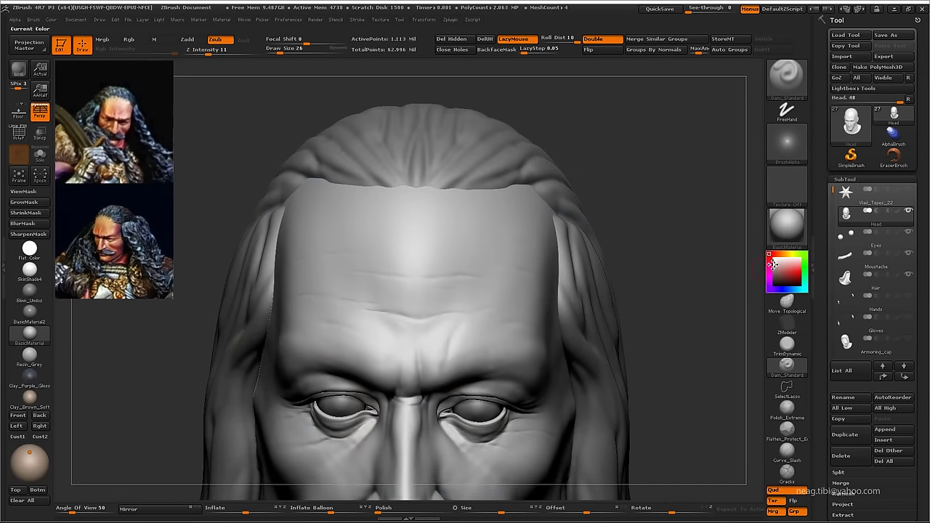
left_click(772, 264)
- Zoom in on the forehead and Shift-smooth the carved wrinkles across it
left_click_drag(668, 228, 456, 241)
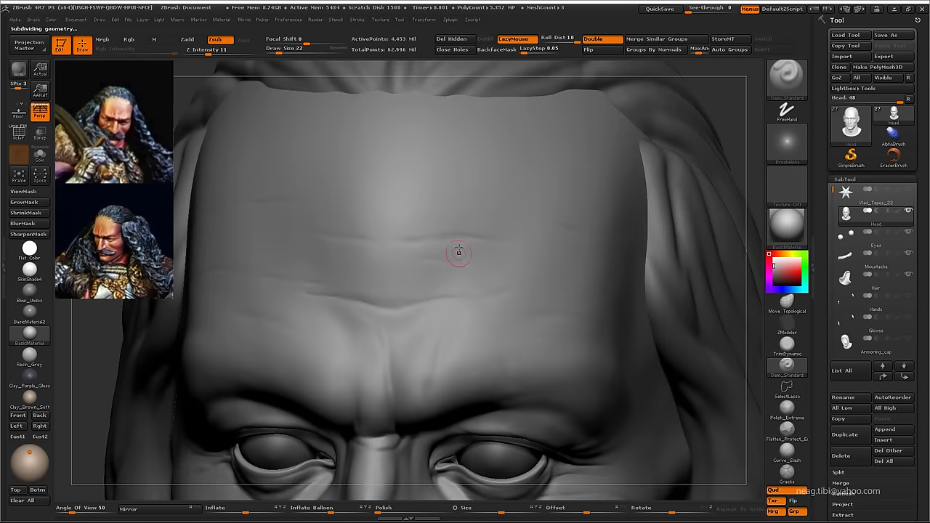
mouse_move(450, 255)
left_mouse_down()
mouse_move(420, 290)
mouse_move(392, 282)
left_mouse_up()
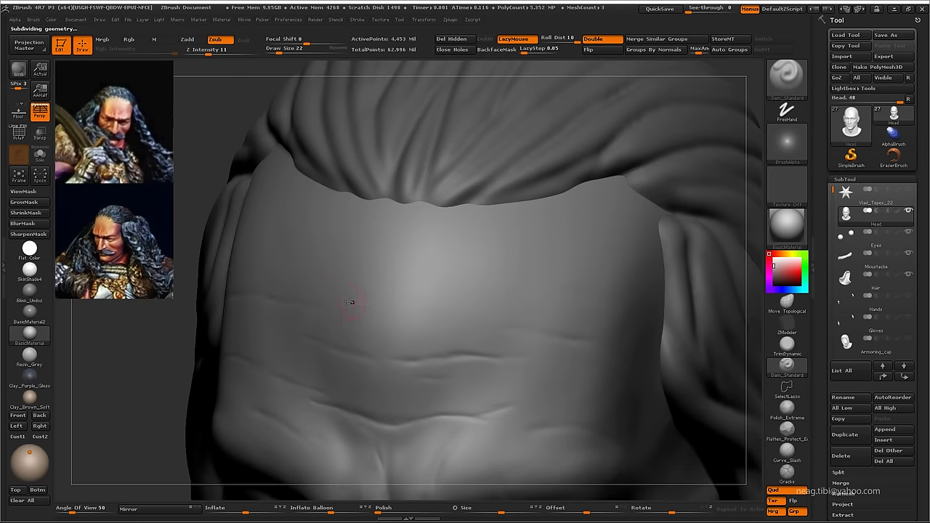
left_click_drag(440, 315, 377, 281)
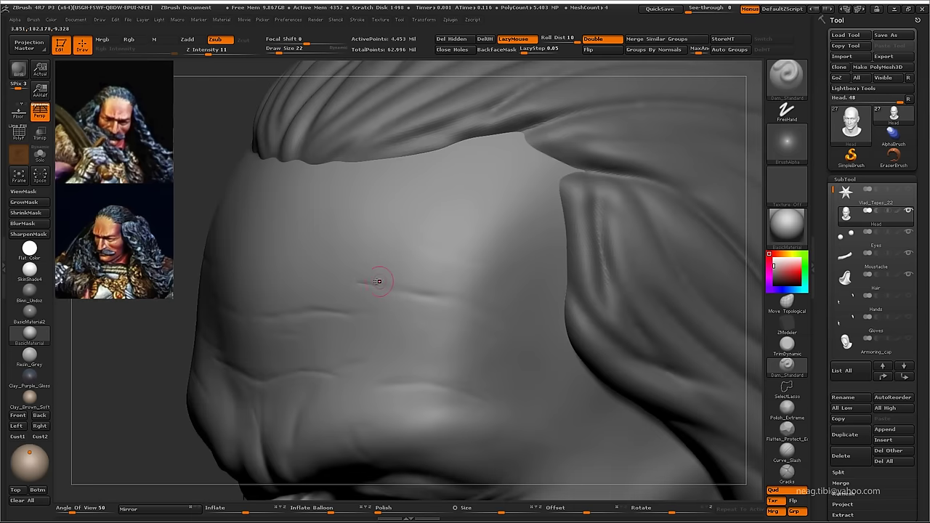
left_click_drag(491, 320, 425, 320)
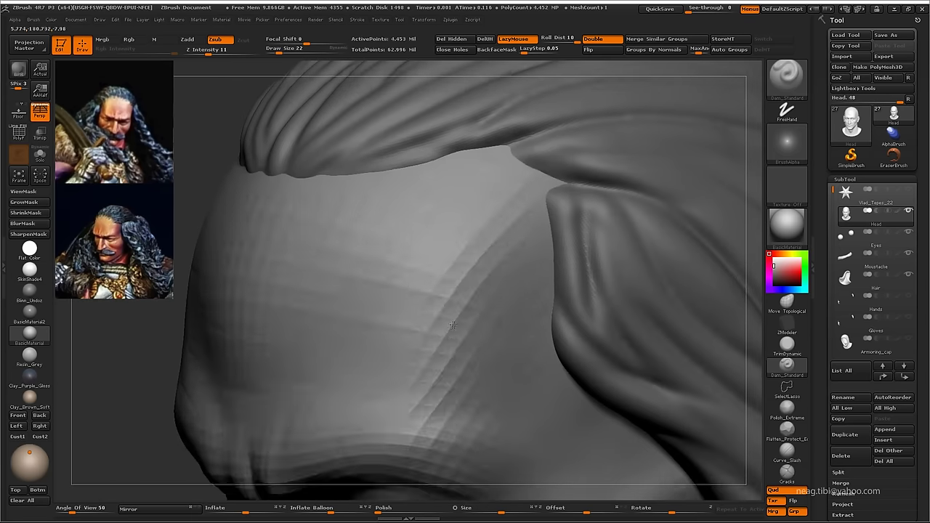
key("shift")
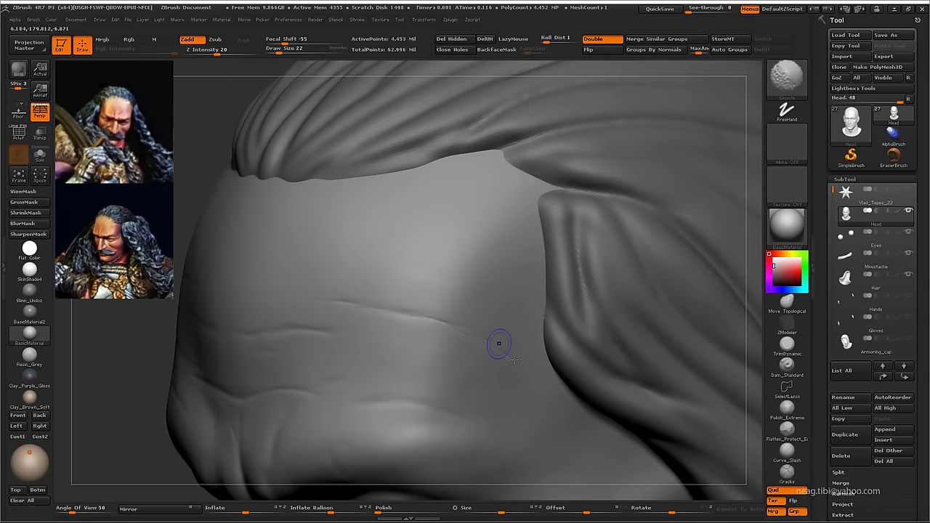
left_click_drag(503, 308, 450, 305)
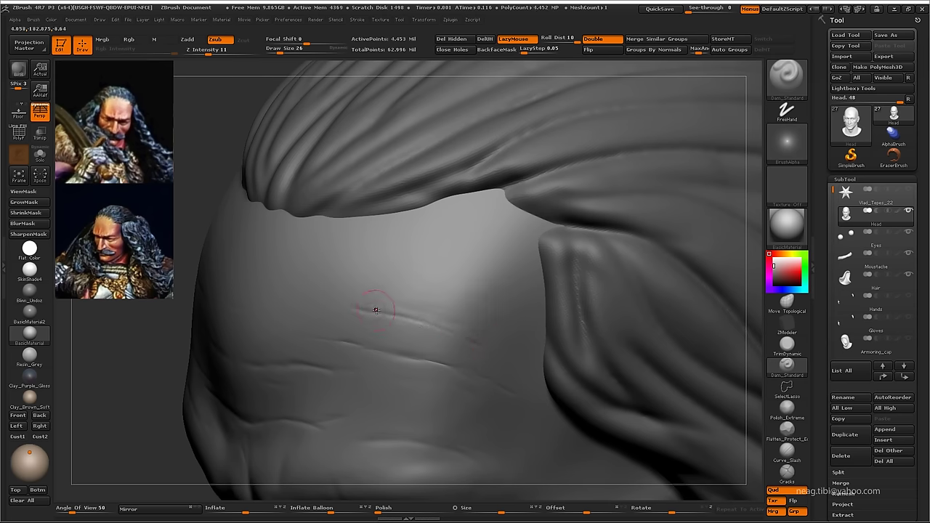
key("shift")
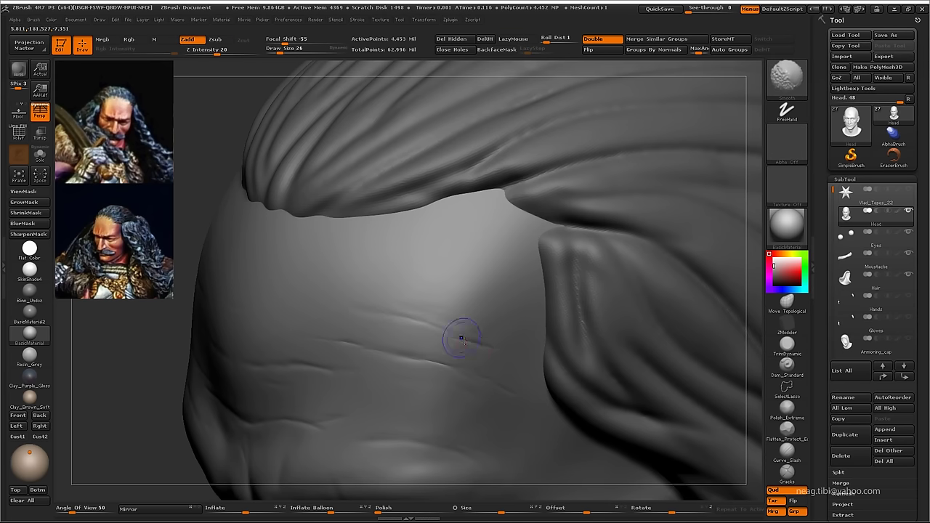
left_click_drag(456, 269, 390, 354)
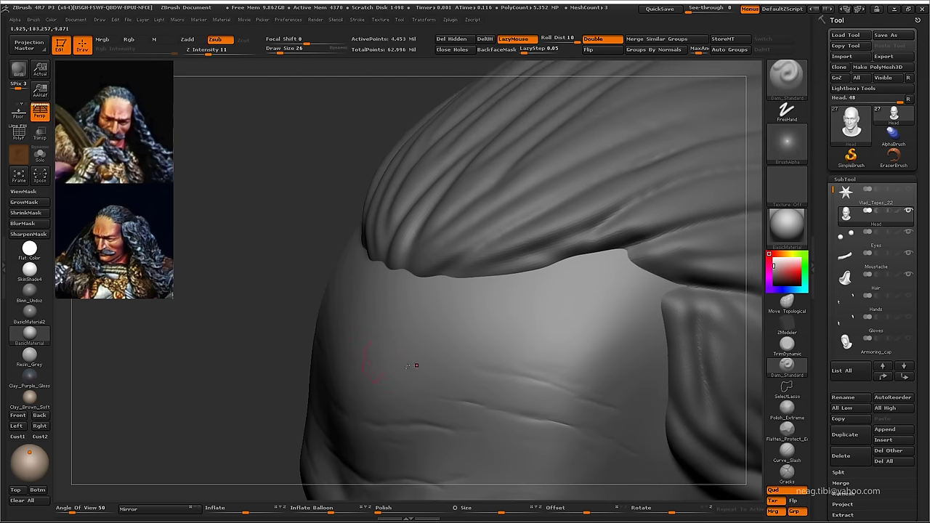
- Turn the head to face front and Solo it to focus on the lips
mouse_move(476, 371)
left_mouse_down()
mouse_move(281, 331)
mouse_move(415, 357)
mouse_move(375, 357)
mouse_move(471, 383)
left_mouse_up()
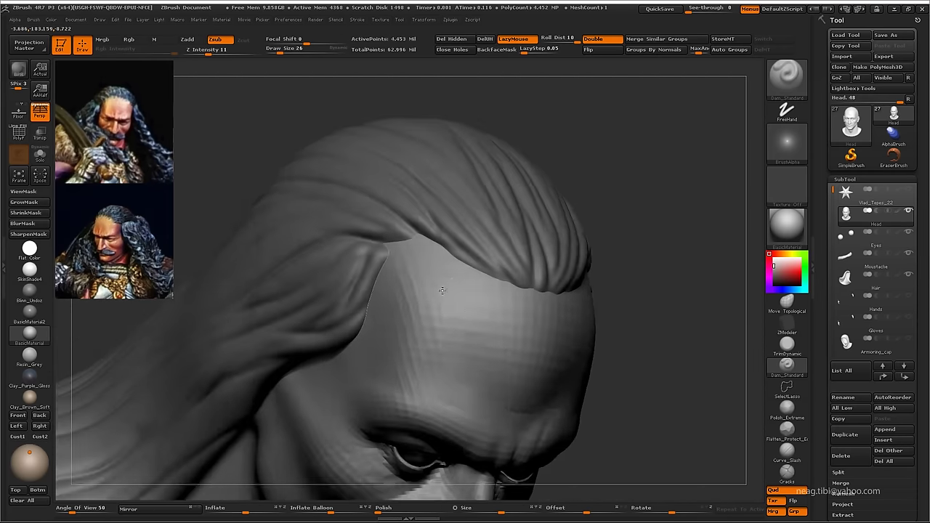
mouse_move(420, 289)
left_mouse_down()
mouse_move(542, 126)
mouse_move(363, 361)
mouse_move(338, 332)
mouse_move(341, 320)
mouse_move(365, 350)
left_mouse_up()
key("ctrl+shift+s")
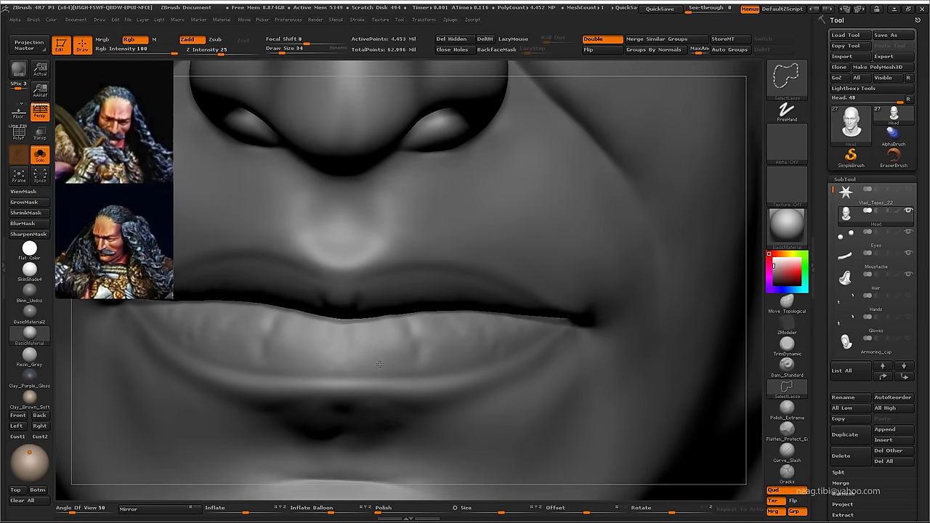
- Hide everything but the lips polygroup and carve two vertical Dam_Standard creases in the lower lip
key("b")
key("d")
key("s")
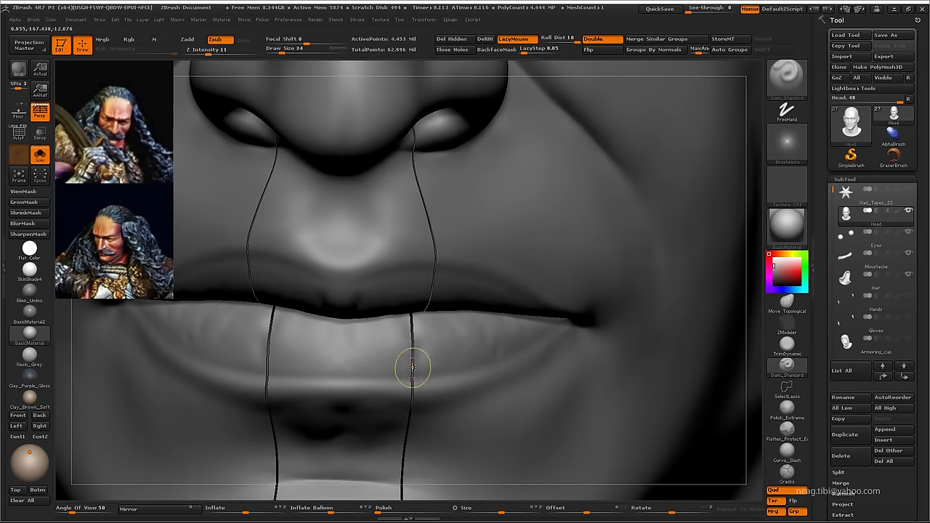
left_click(412, 358, "ctrl+shift")
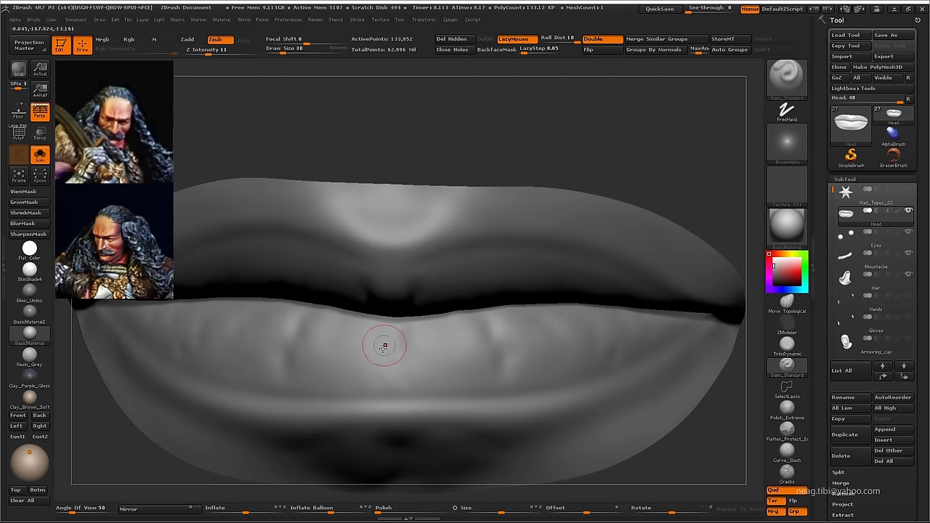
left_click_drag(395, 315, 394, 367)
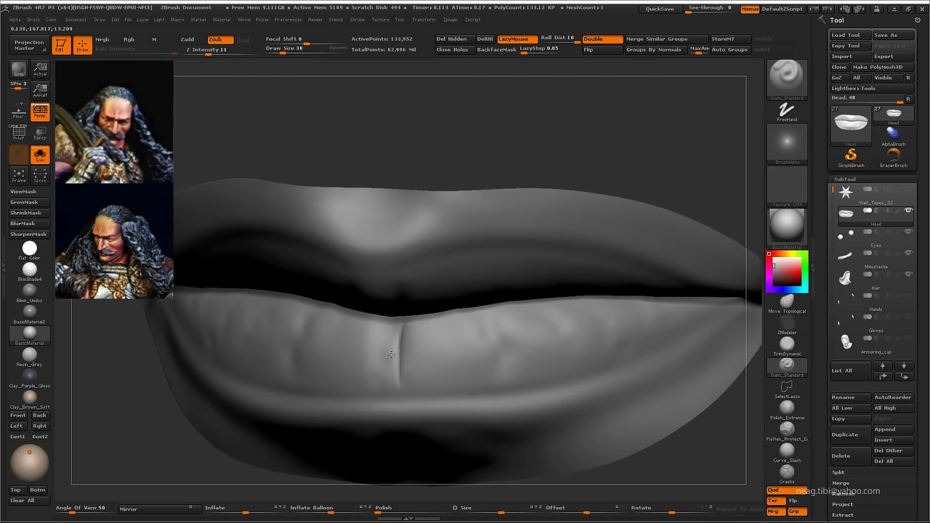
left_click_drag(468, 311, 445, 308, "alt")
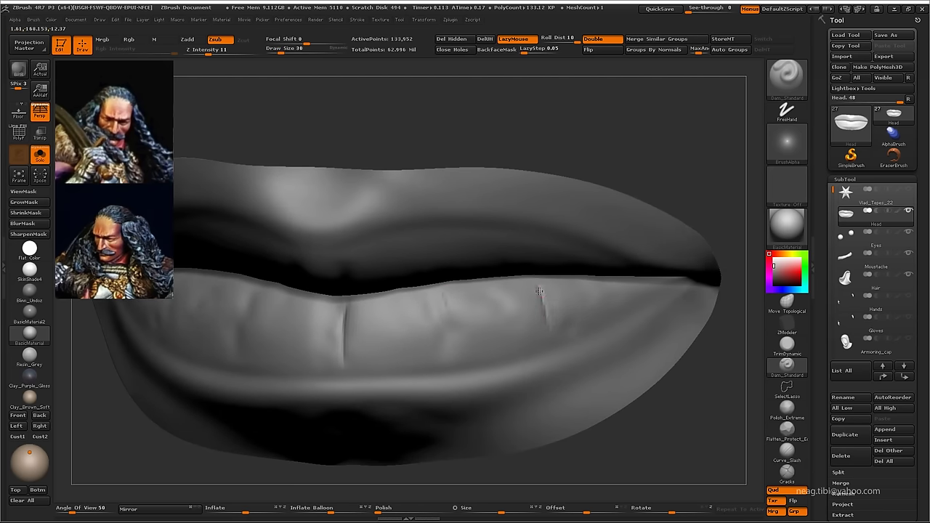
- Tilt the lips to angled views and smooth the new lower-lip creases
left_click_drag(600, 312, 367, 349)
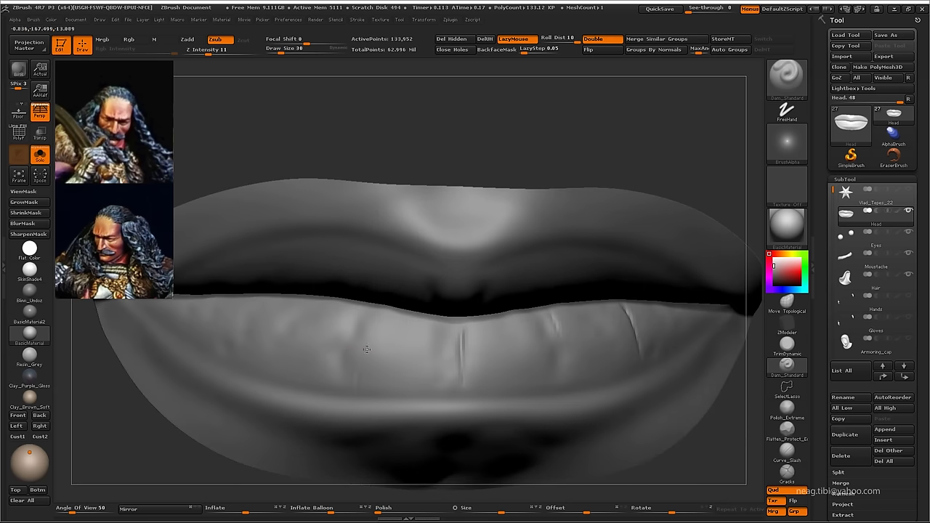
left_click_drag(368, 342, 436, 279)
left_click_drag(437, 340, 435, 288)
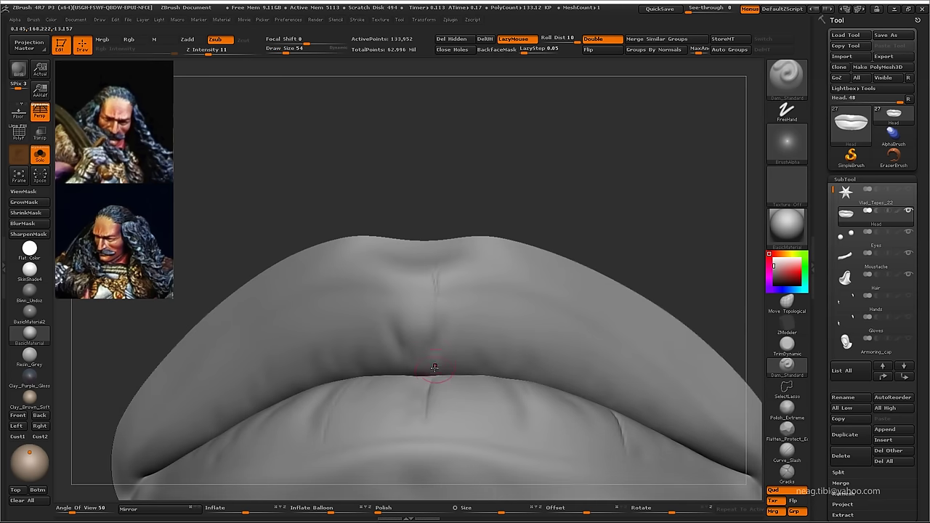
key("shift")
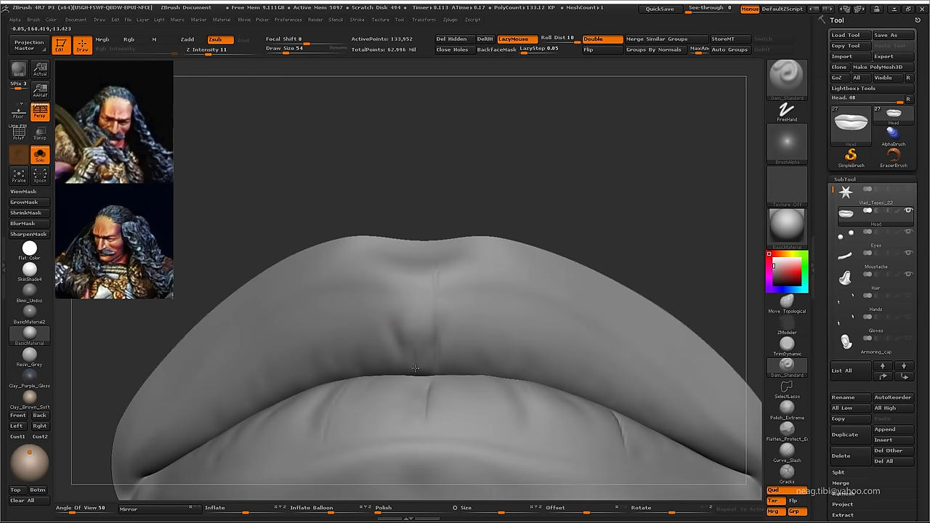
left_click_drag(409, 297, 349, 410)
mouse_move(345, 365)
left_mouse_down()
mouse_move(388, 149)
mouse_move(499, 394)
mouse_move(447, 353)
mouse_move(335, 356)
mouse_move(294, 312)
mouse_move(280, 311)
left_mouse_up()
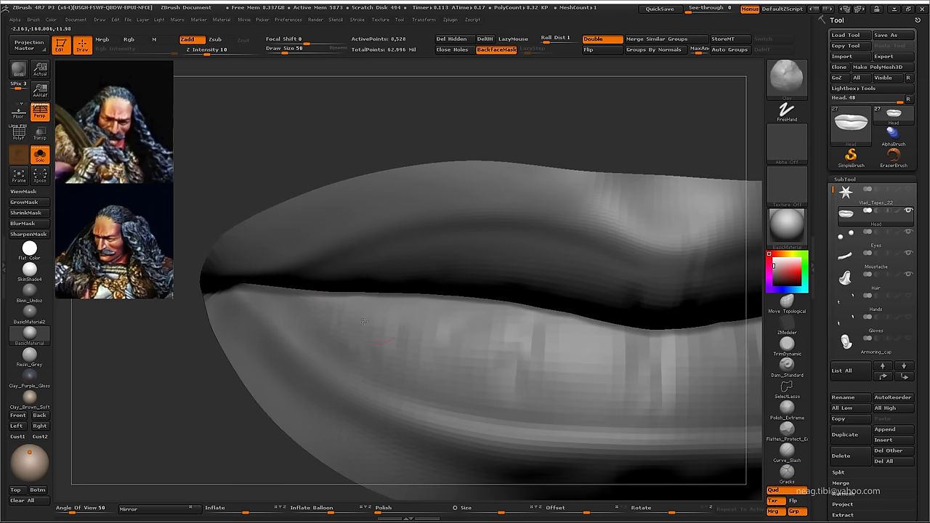
- Frame the lips from the front and pick the Standard brush with smaller Draw Size
key("f")
left_click_drag(289, 208, 361, 210)
mouse_move(367, 336)
left_mouse_down("alt")
mouse_move(385, 332)
mouse_move(298, 332)
left_mouse_up("alt")
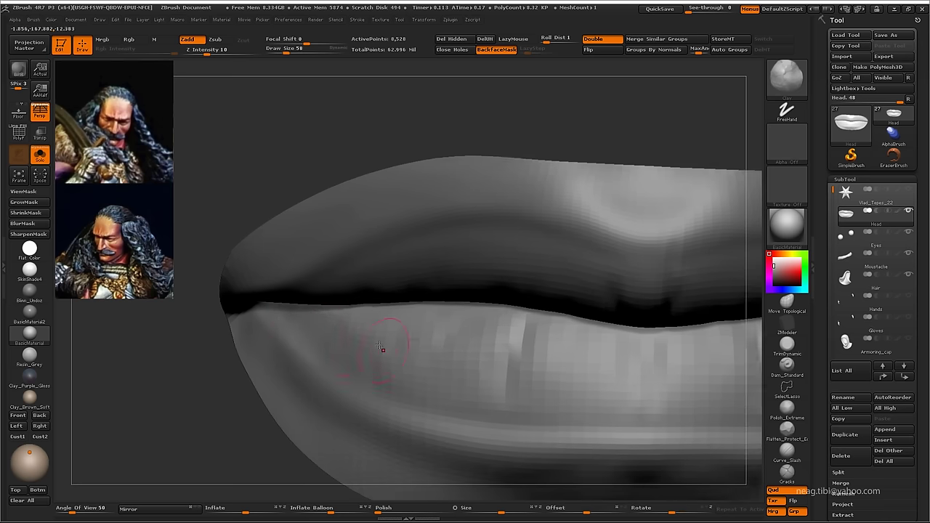
key("f")
mouse_move(442, 167)
left_mouse_down()
mouse_move(470, 209)
mouse_move(449, 346)
left_mouse_up()
key("f")
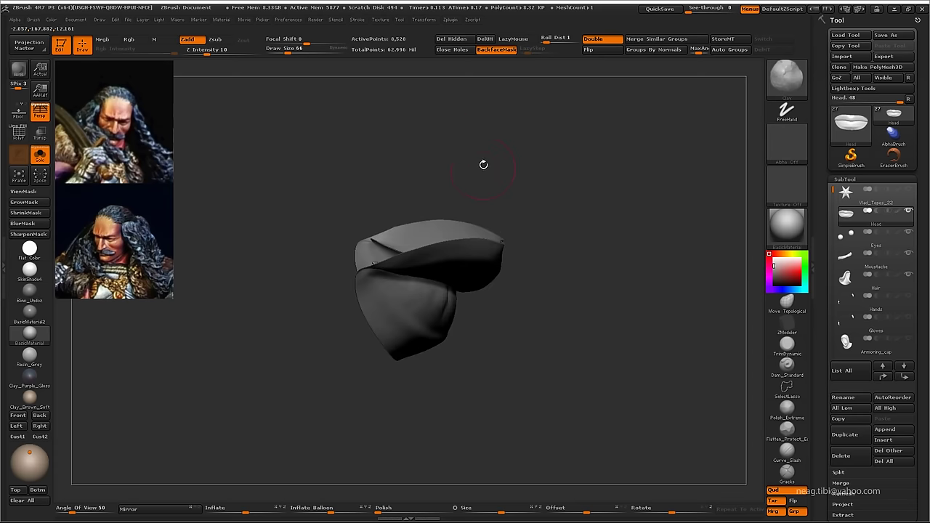
mouse_move(483, 162)
left_mouse_down()
mouse_move(453, 131)
mouse_move(449, 272)
mouse_move(543, 356)
mouse_move(556, 364)
mouse_move(574, 353)
left_mouse_up()
key("b")
key("s")
key("t")
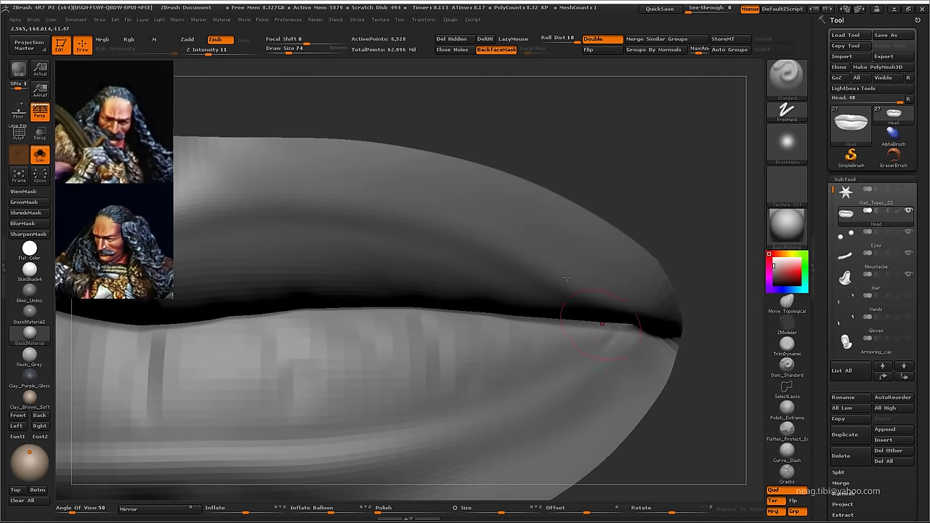
key("space")
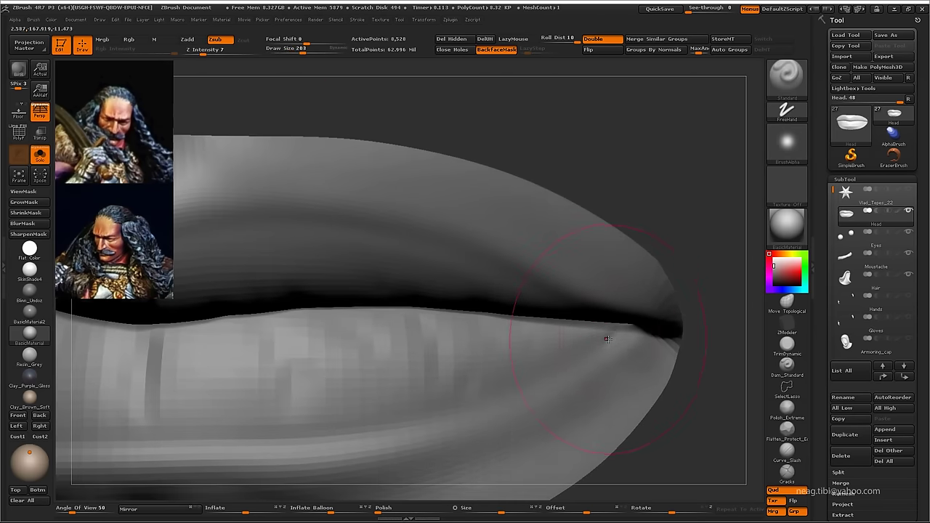
key("bracketleft")
- Build up volume on the lower lip with the Clay brush
key("space")
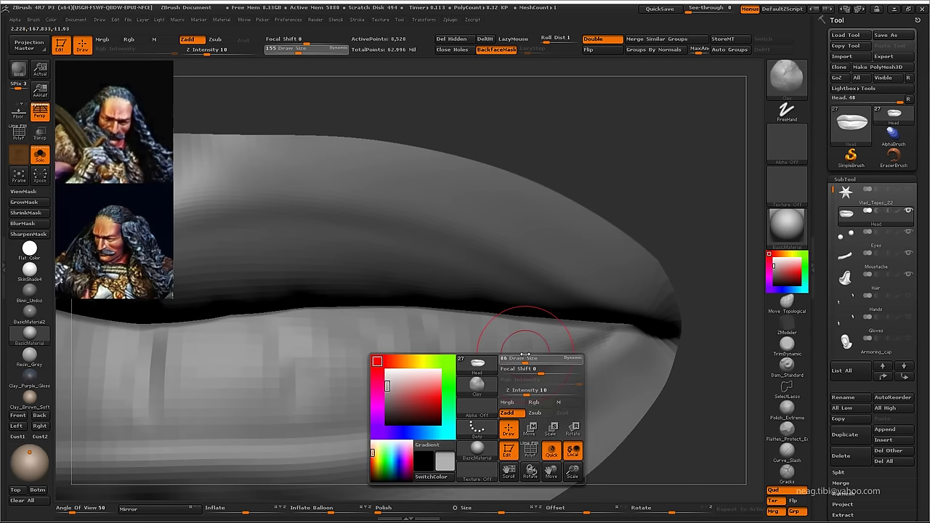
key("b")
key("c")
key("l")
left_click_drag(533, 356, 612, 313, "alt")
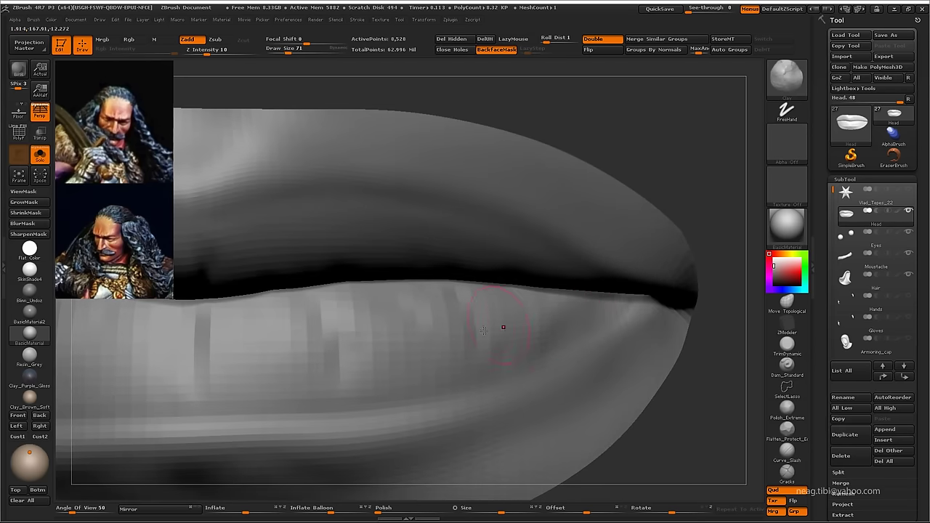
left_click_drag(434, 376, 492, 341)
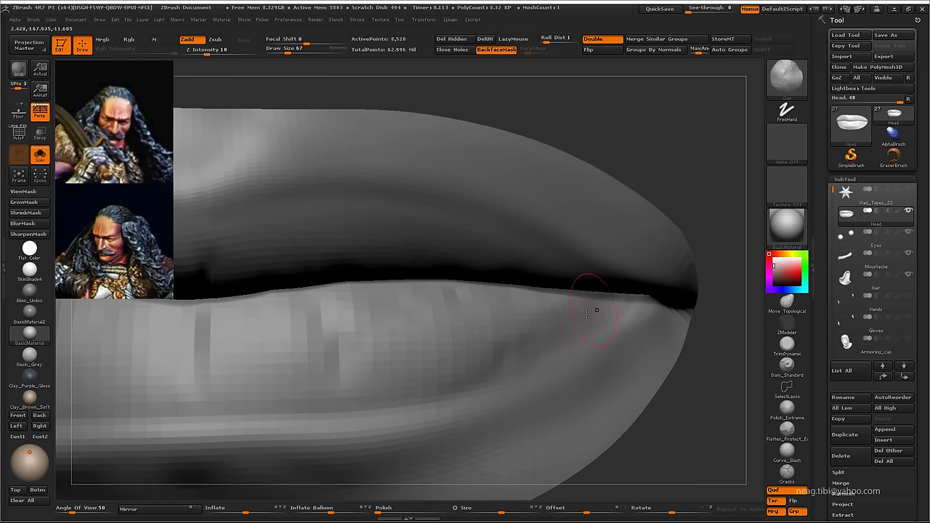
- Inflate the lower lip and mouth side with a larger Inflat brush
key("f")
mouse_move(527, 299)
left_mouse_down("alt")
mouse_move(352, 317)
mouse_move(351, 309)
left_mouse_up("alt")
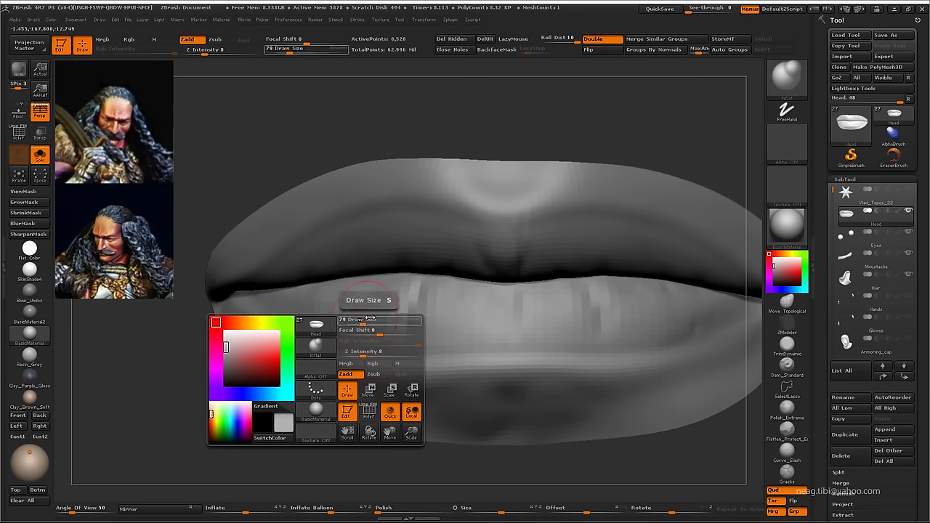
key("b")
key("i")
key("n")
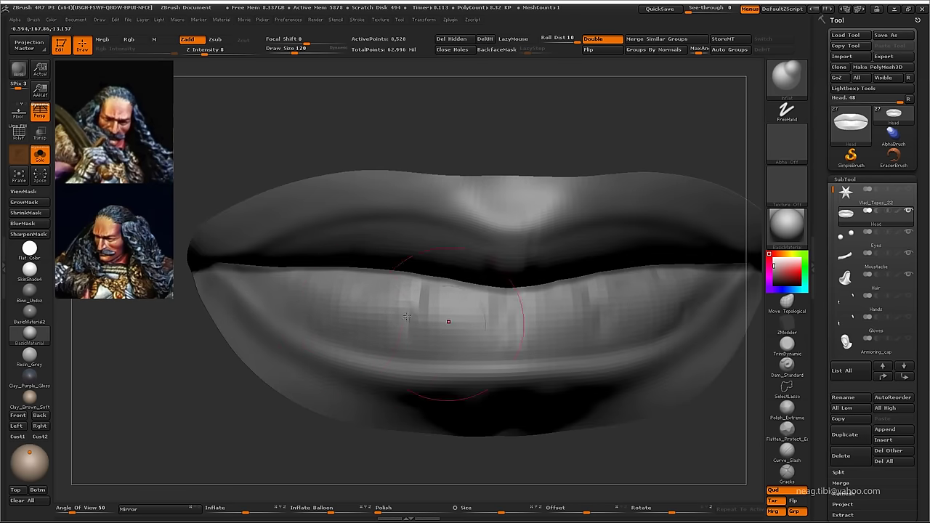
left_click_drag(446, 322, 259, 294, "alt")
key("f")
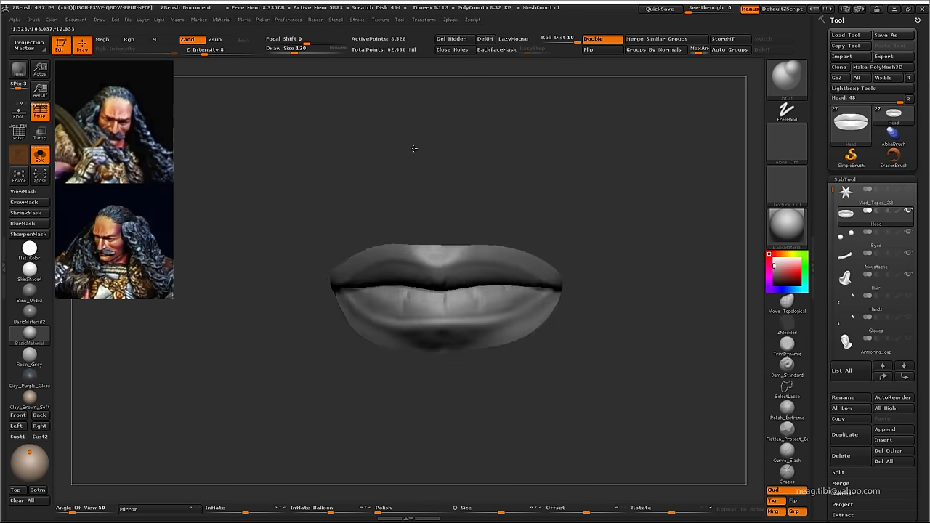
mouse_move(442, 176)
left_mouse_down("alt")
mouse_move(541, 346)
mouse_move(545, 296)
left_mouse_up("alt")
- Add clay to the centre of the lips with a smaller brush, then smooth
key("b")
key("c")
key("l")
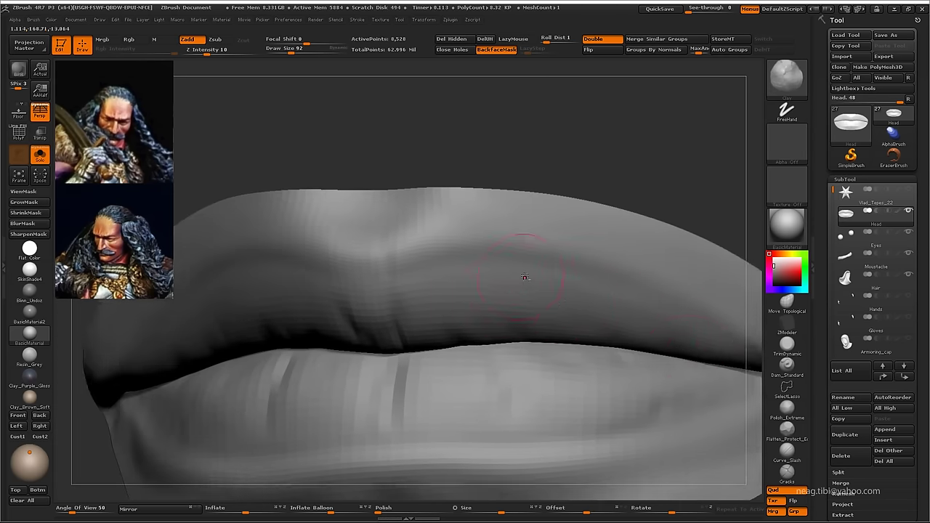
left_click_drag(626, 348, 487, 307, "alt")
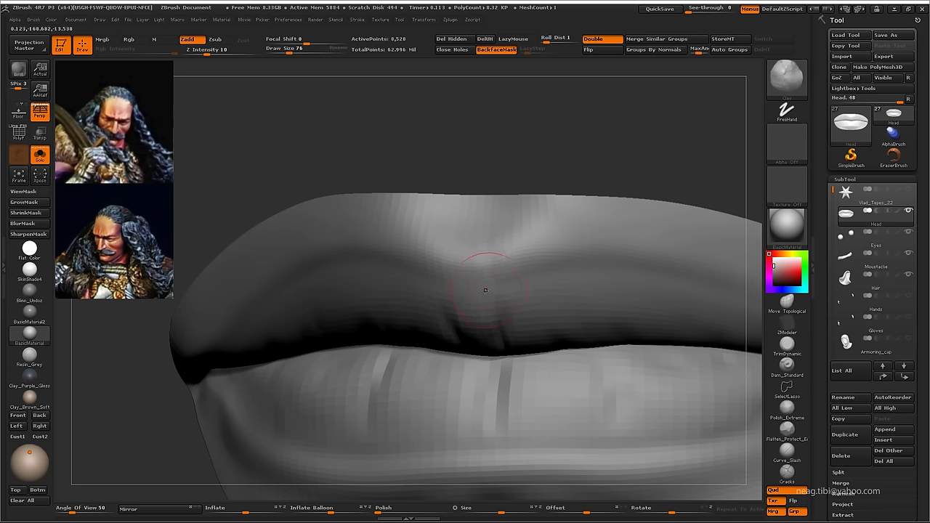
key("bracketleft")
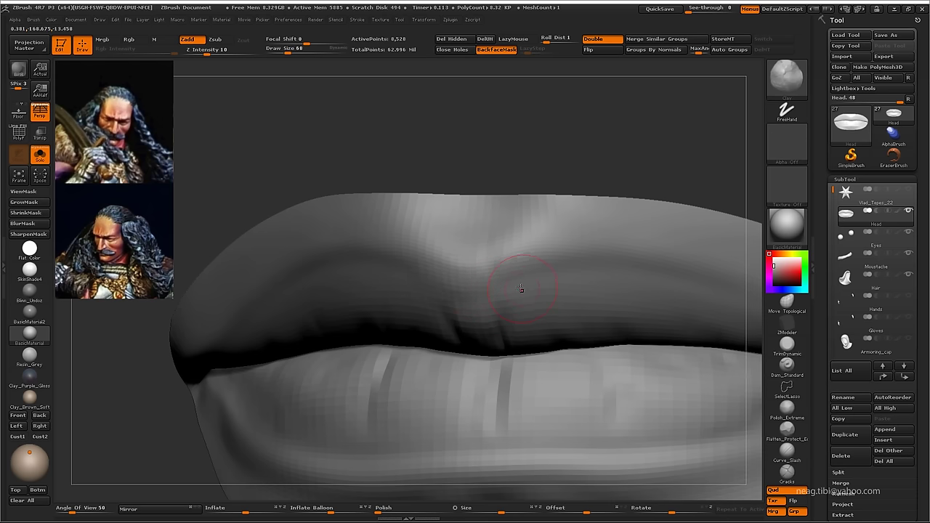
key("shift")
- Orbit around the lips and smooth them from a more frontal angle
left_click_drag(508, 301, 486, 225)
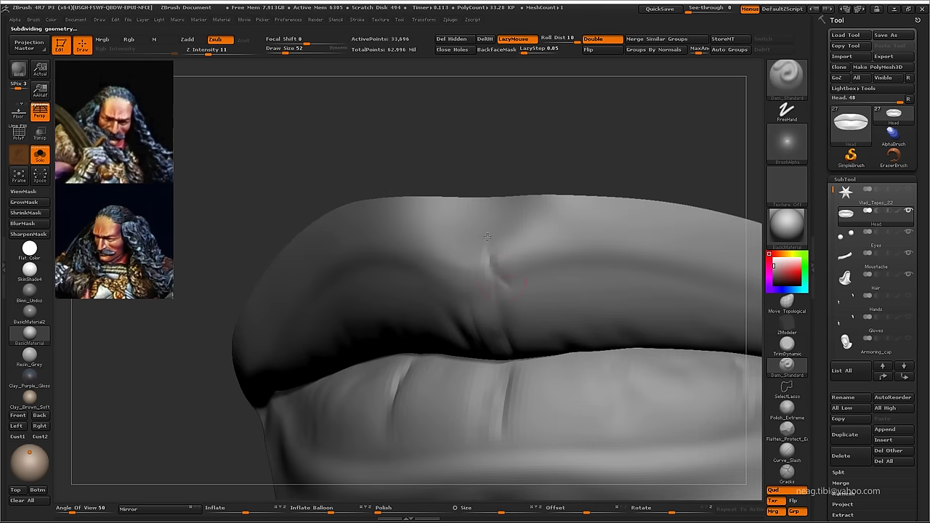
mouse_move(544, 334)
left_mouse_down("alt")
mouse_move(356, 283)
mouse_move(358, 321)
mouse_move(363, 269)
left_mouse_up("alt")
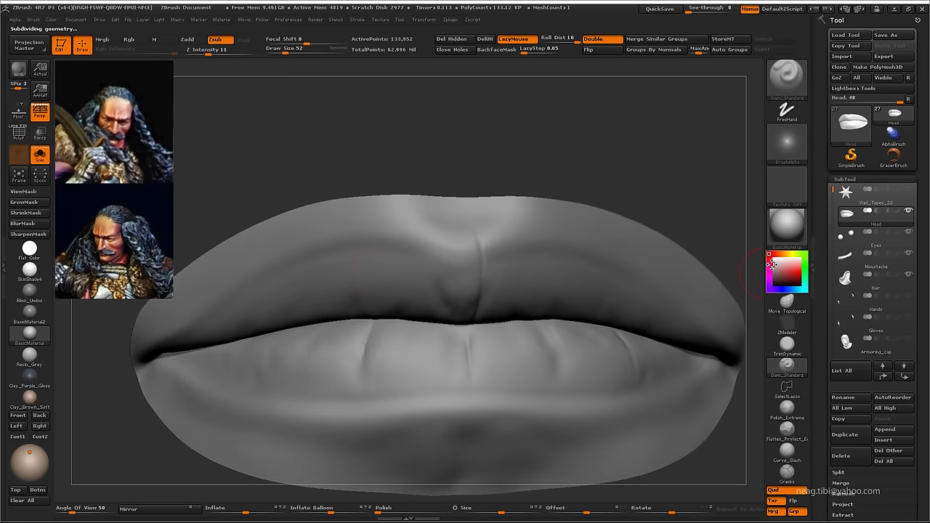
left_click_drag(415, 328, 336, 301)
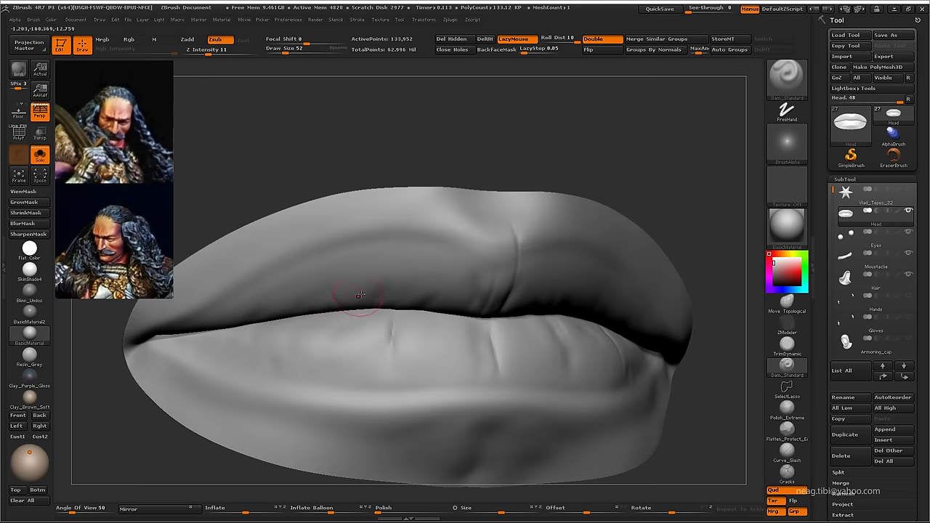
left_click_drag(327, 284, 371, 276)
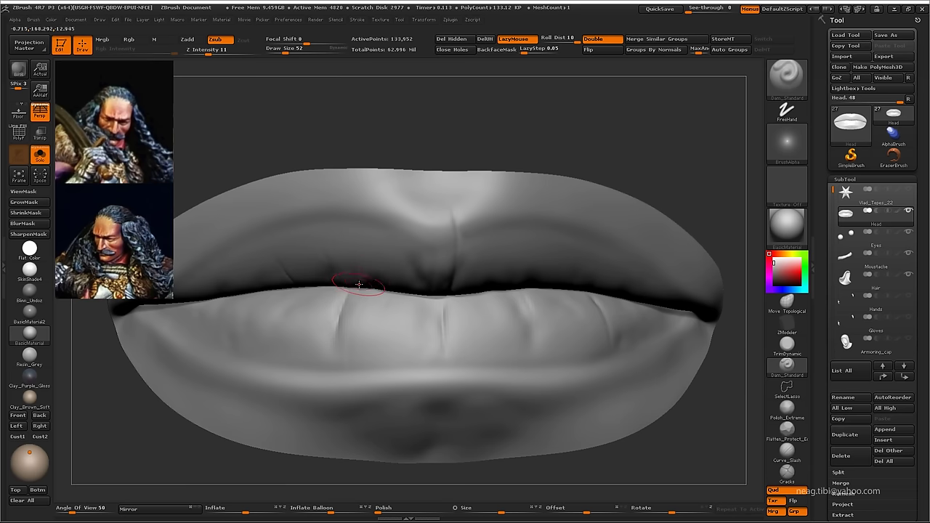
mouse_move(357, 308)
left_mouse_down()
mouse_move(339, 336)
mouse_move(432, 299)
left_mouse_up()
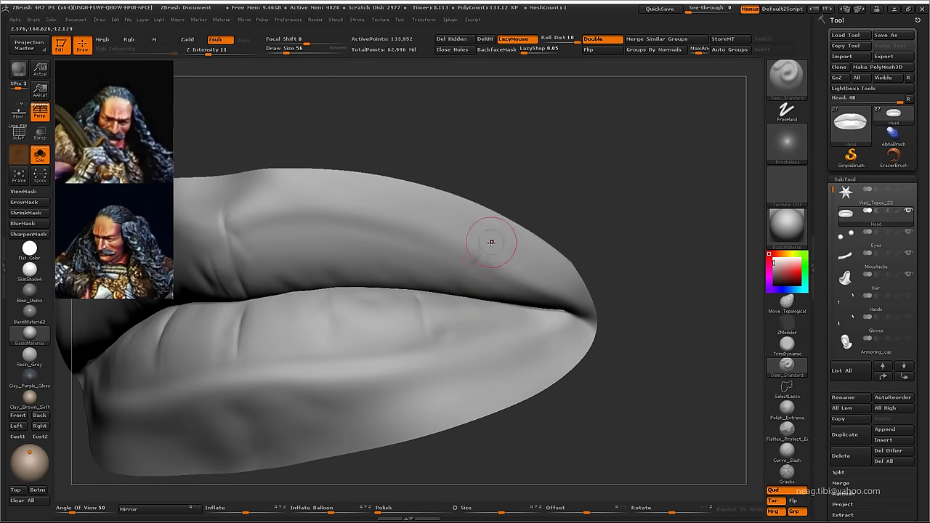
left_click_drag(491, 242, 495, 263)
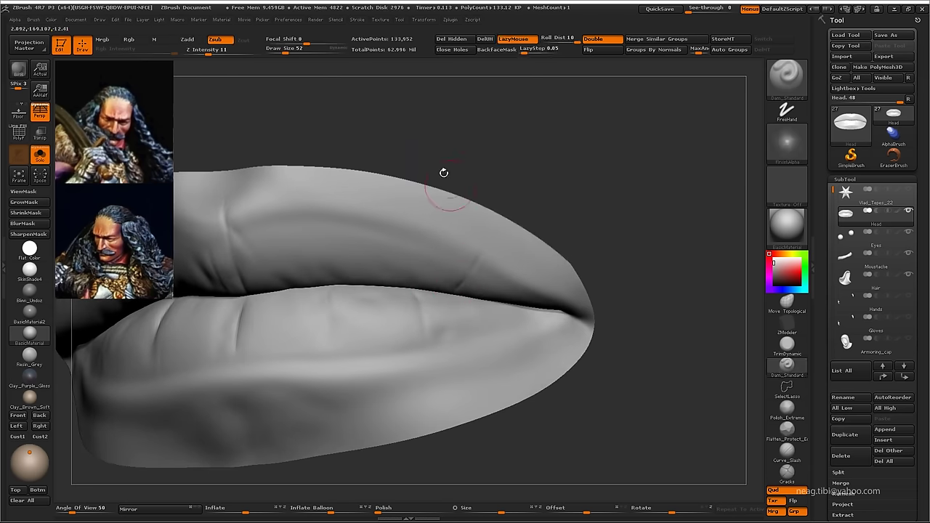
key("shift")
left_click_drag(502, 303, 452, 347)
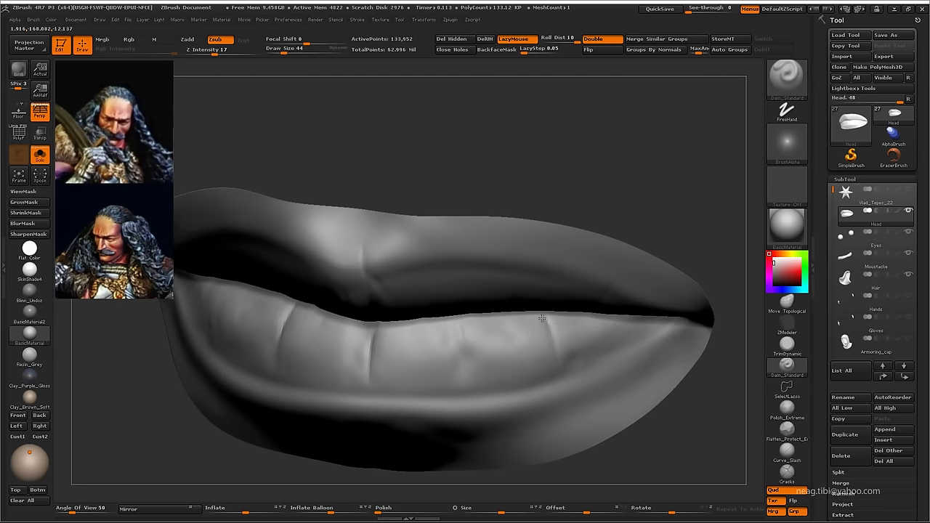
mouse_move(413, 403)
left_mouse_down()
mouse_move(421, 380)
mouse_move(393, 428)
left_mouse_up()
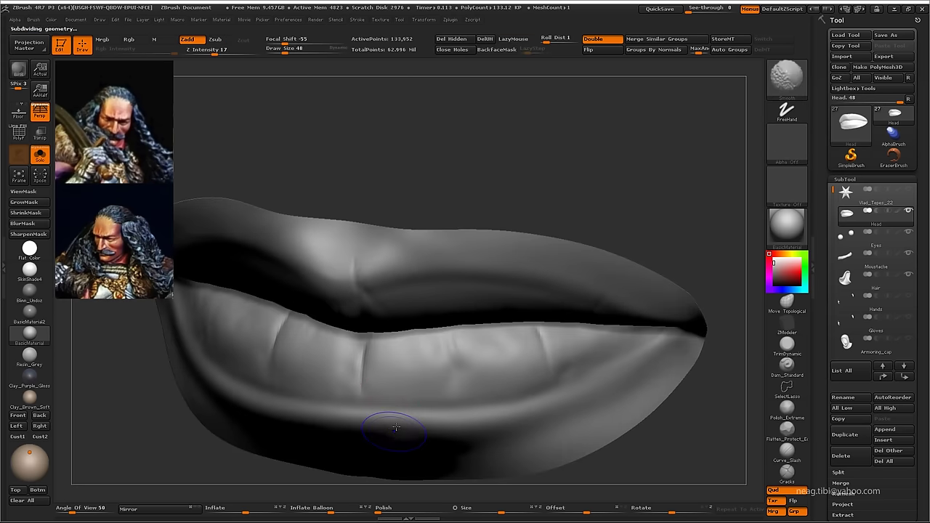
- Drop a subdivision level and build up a clay ridge along the lower lip
key("shift+d")
key("shift+d")
key("b")
key("c")
key("l")
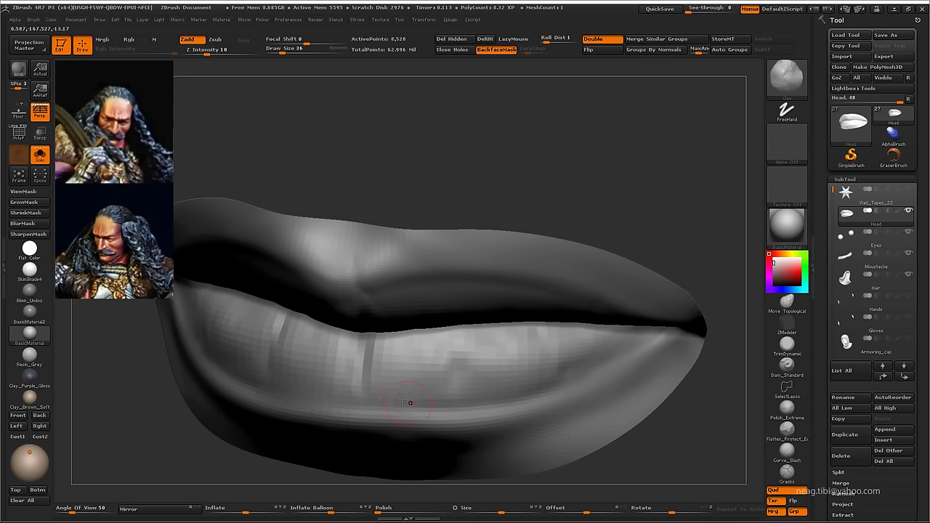
left_click_drag(385, 409, 489, 402)
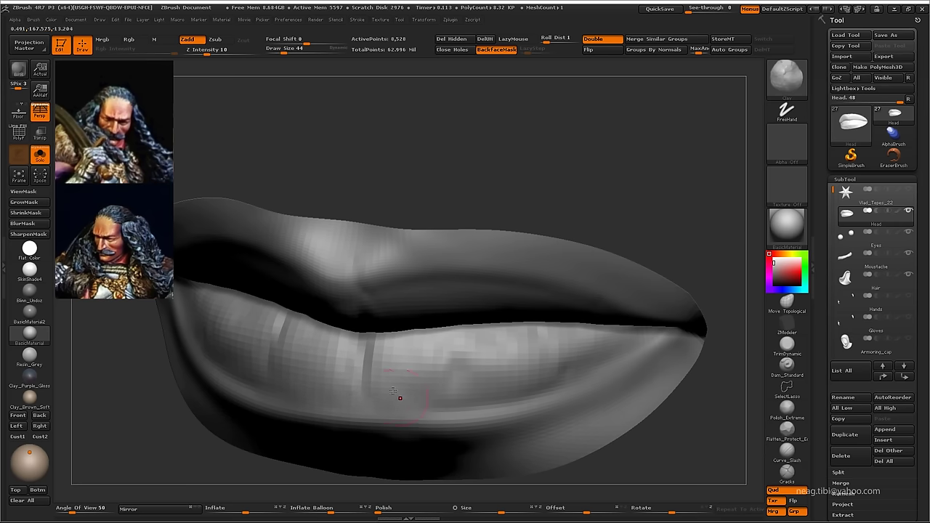
- Inflate and smooth the upper lip from close, angled views
key("f")
left_click_drag(393, 392, 385, 295)
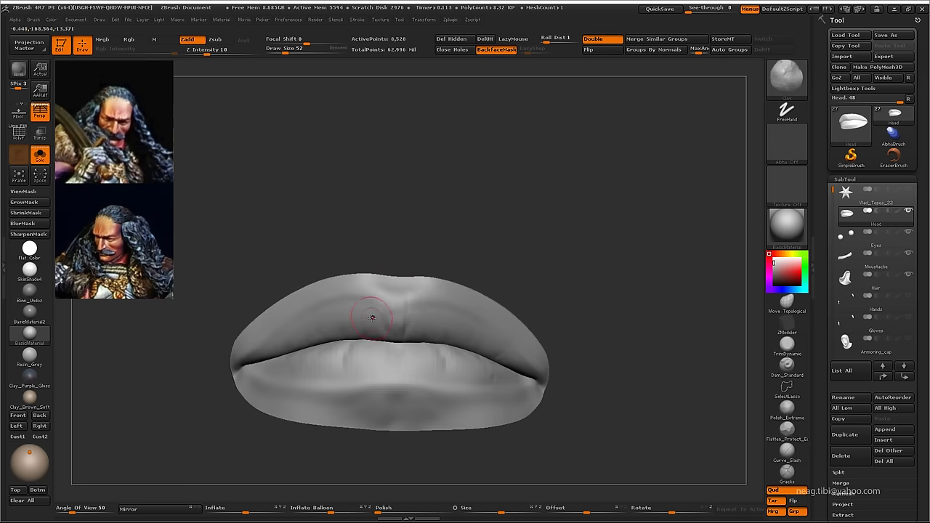
mouse_move(384, 330)
right_mouse_down()
mouse_move(411, 341)
mouse_move(383, 335)
mouse_move(395, 336)
right_mouse_up()
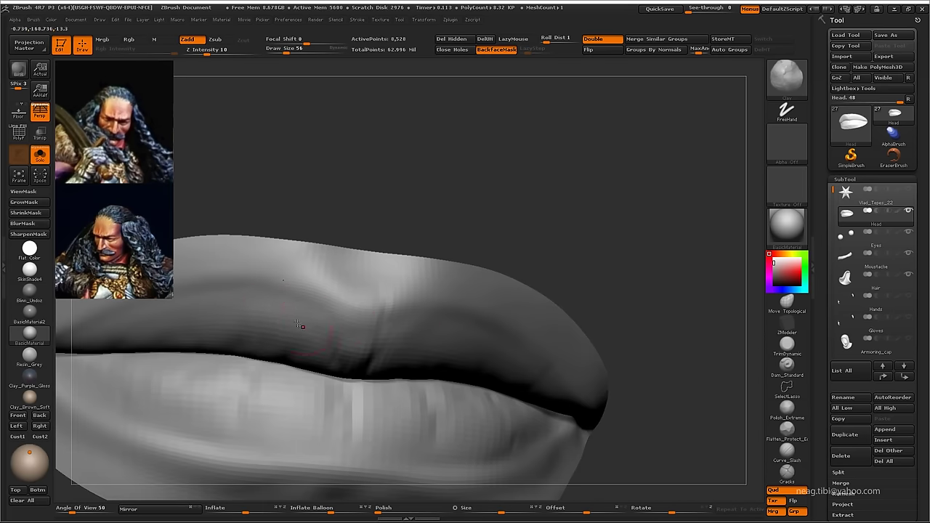
right_click_drag(296, 313, 264, 306)
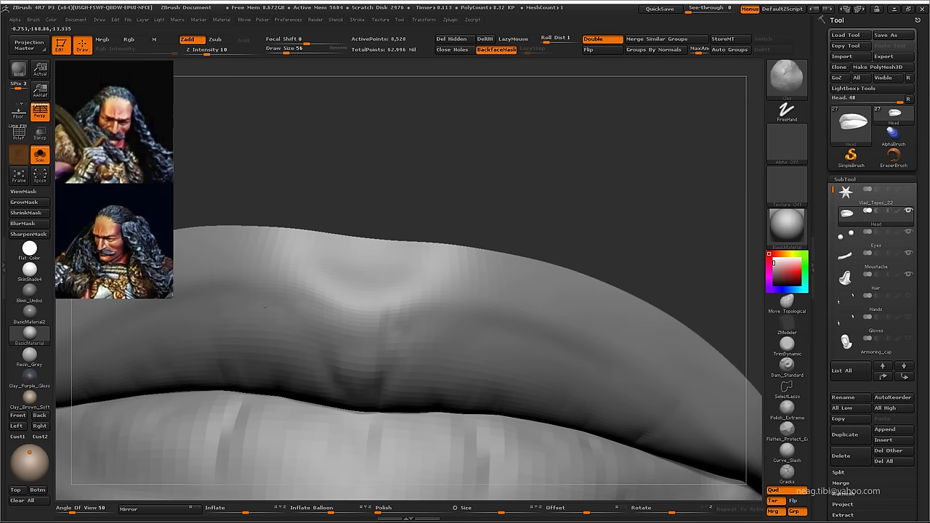
key("f")
mouse_move(297, 241)
right_mouse_down()
mouse_move(307, 368)
mouse_move(335, 347)
right_mouse_up()
key("b")
key("i")
key("n")
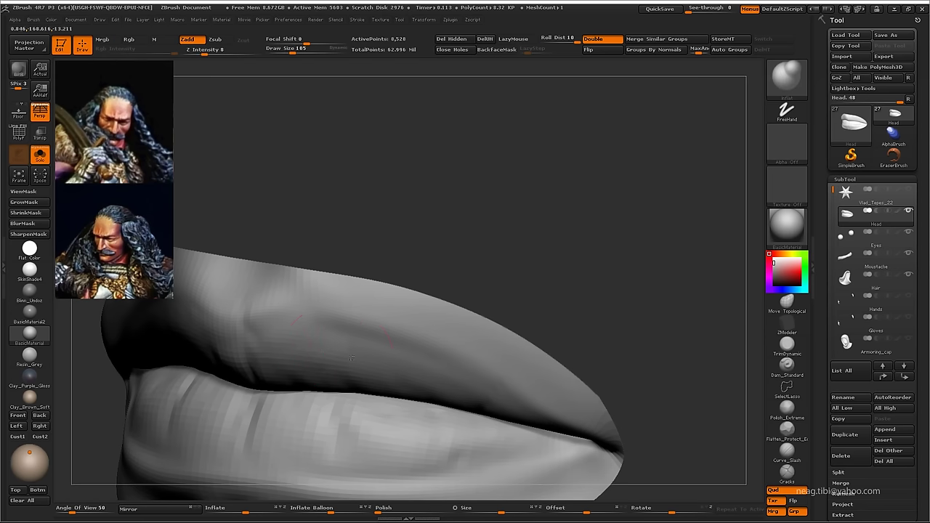
key("f")
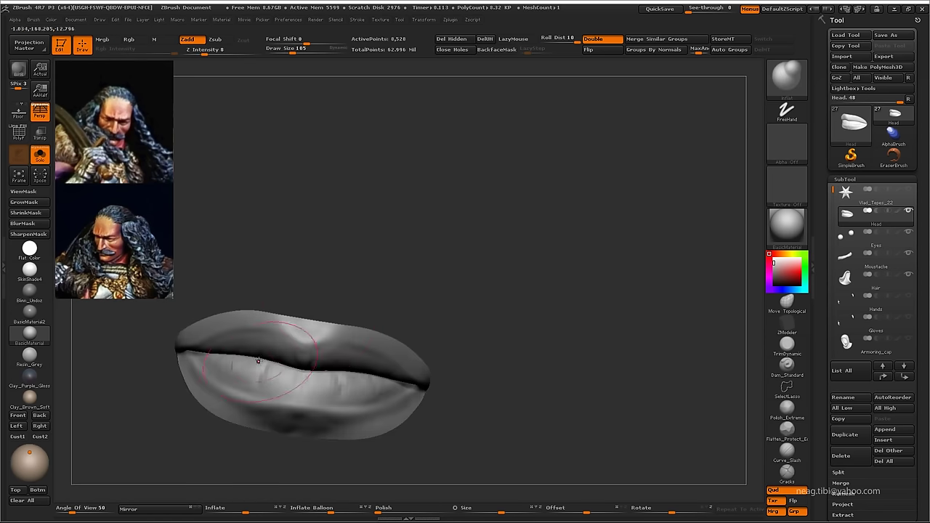
key("shift")
left_click_drag(416, 275, 470, 286, "alt")
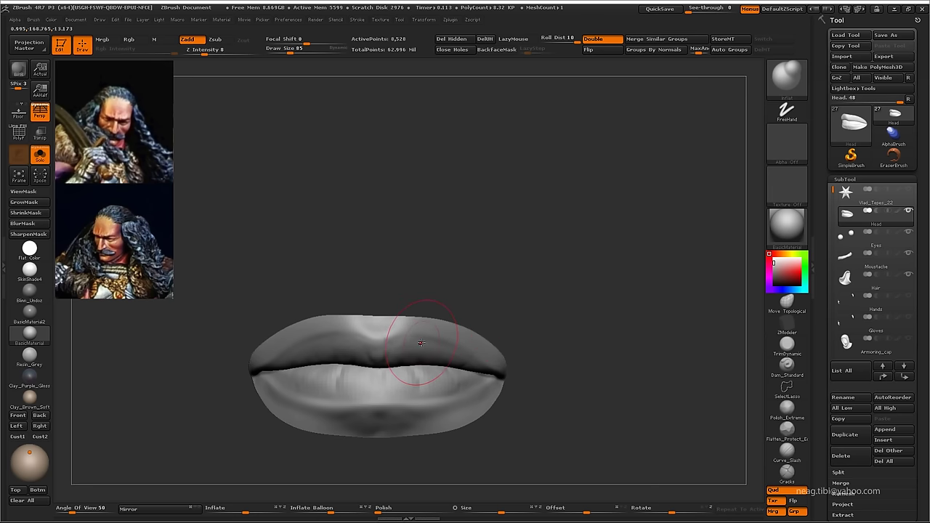
key("shift")
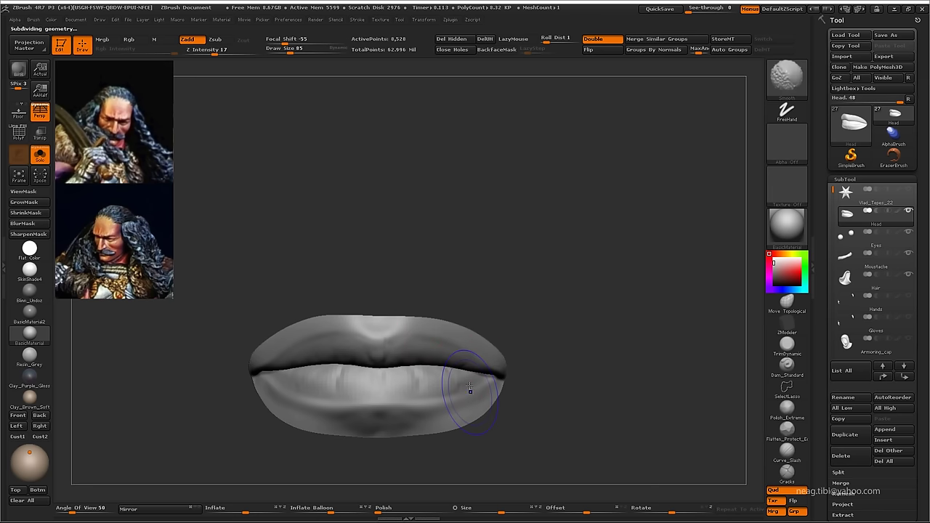
- Unhide the surrounding mouth area and shape both mouth corners with Clay strokes
left_click(469, 385, "ctrl+shift")
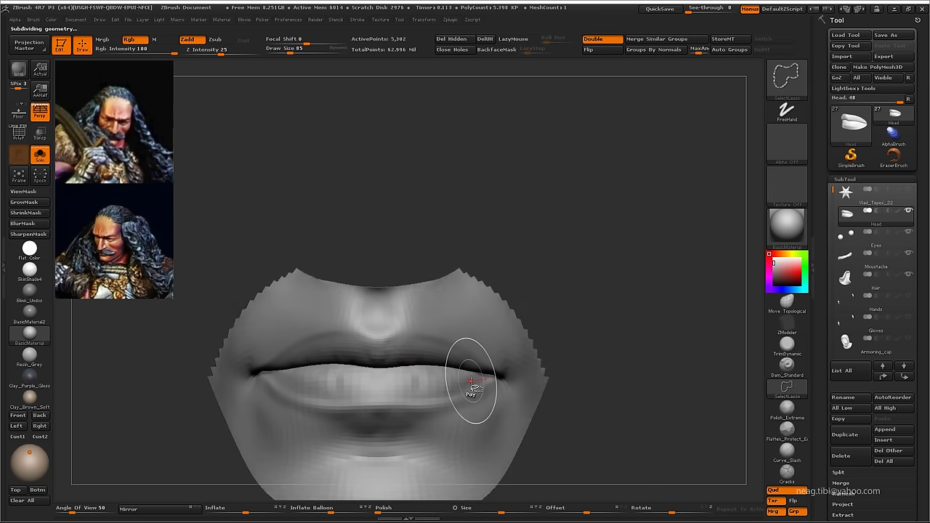
mouse_move(482, 339)
left_mouse_down()
mouse_move(537, 312)
mouse_move(506, 348)
mouse_move(535, 311)
mouse_move(528, 336)
left_mouse_up()
key("b")
key("c")
key("l")
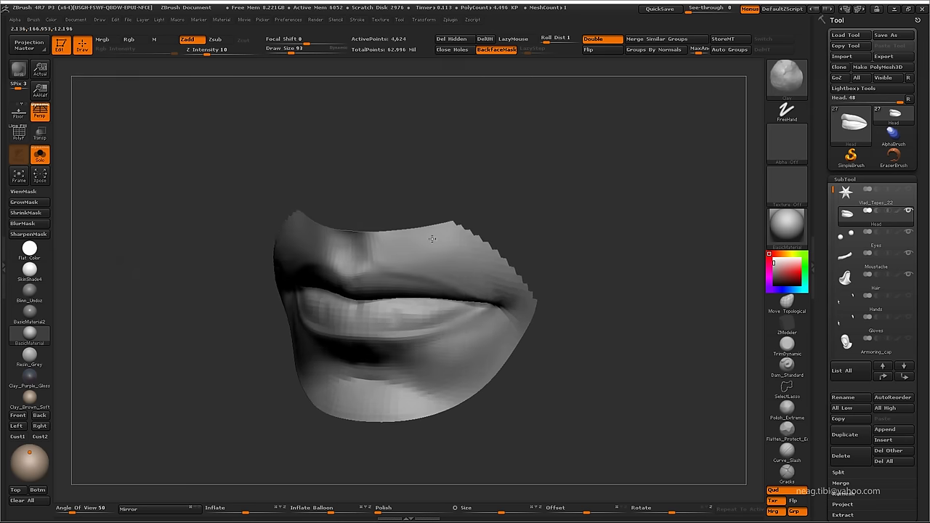
left_click_drag(418, 376, 497, 318, "shift")
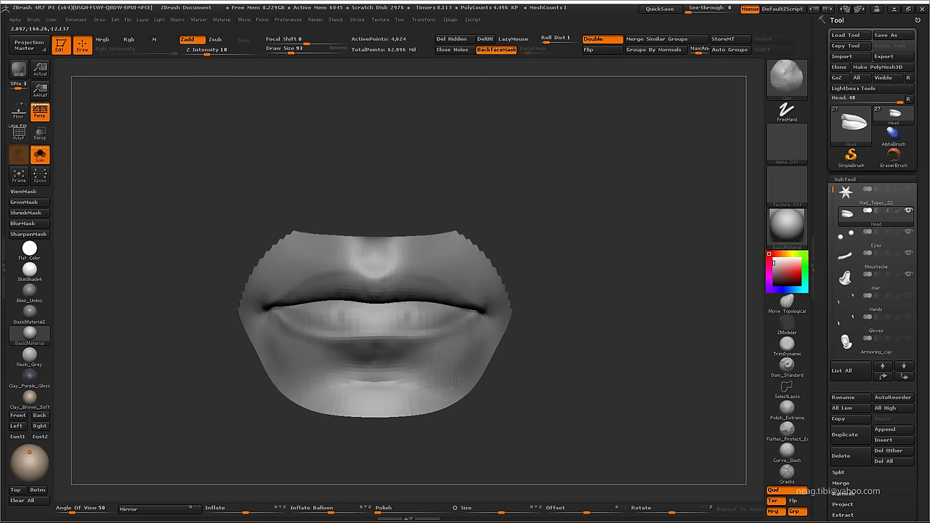
mouse_move(497, 318)
right_mouse_down("ctrl")
mouse_move(493, 272)
mouse_move(345, 354)
right_mouse_up("ctrl")
key("f")
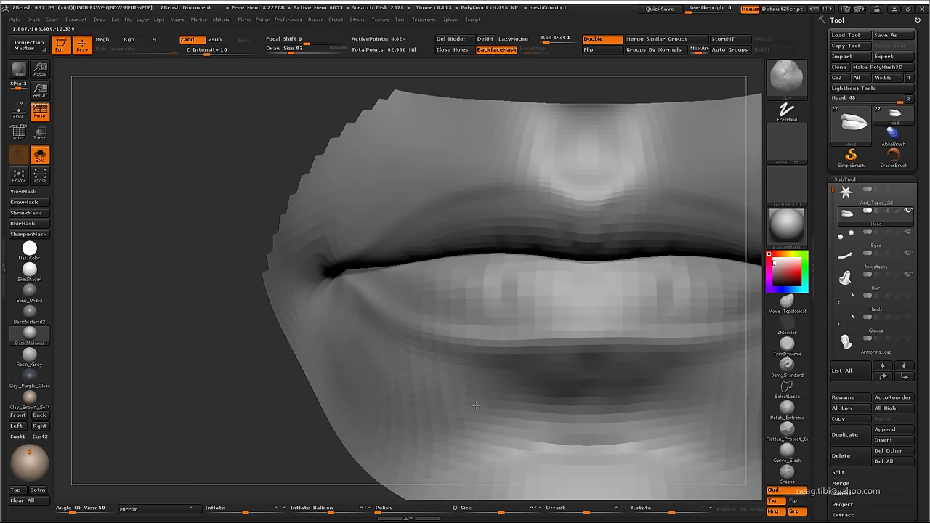
key("f")
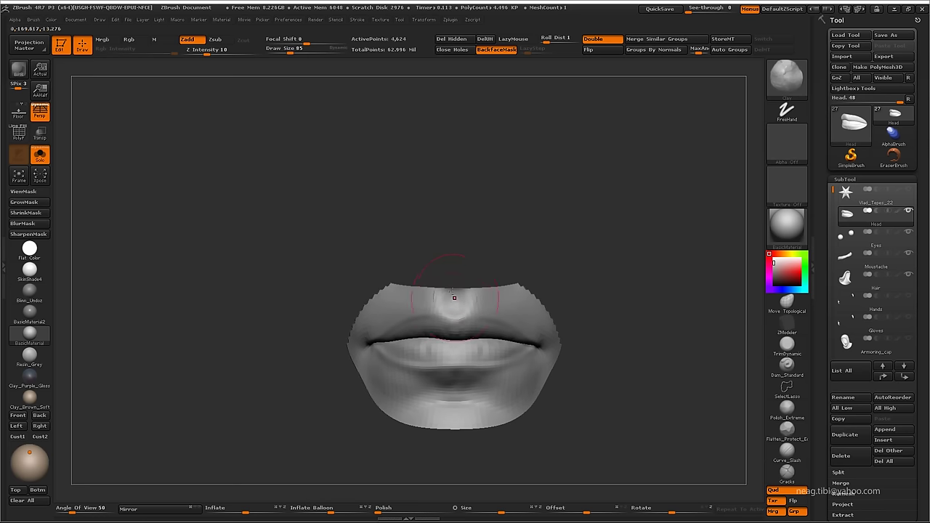
right_click_drag(445, 254, 407, 304, "ctrl")
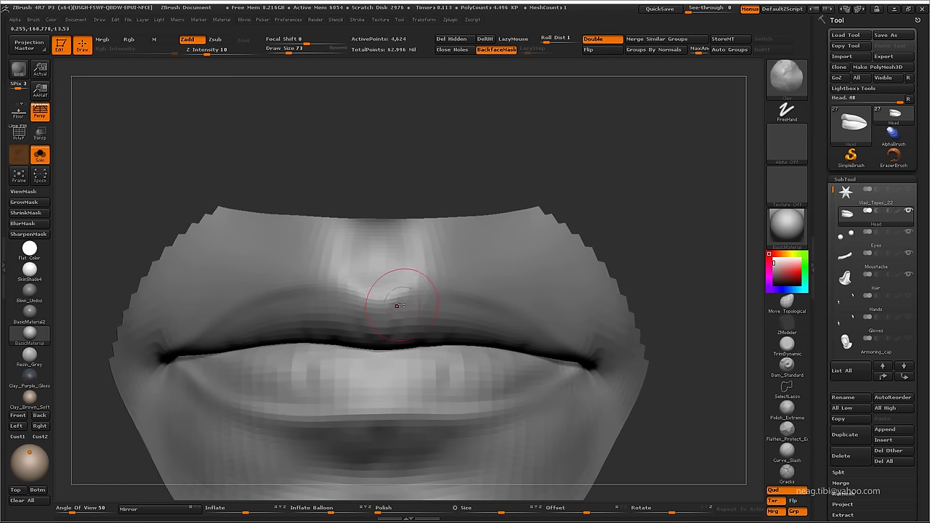
- At a higher subdivision, carve vertical Dam_Standard creases across the lower lip and Shift-smooth them
key("d")
key("d")
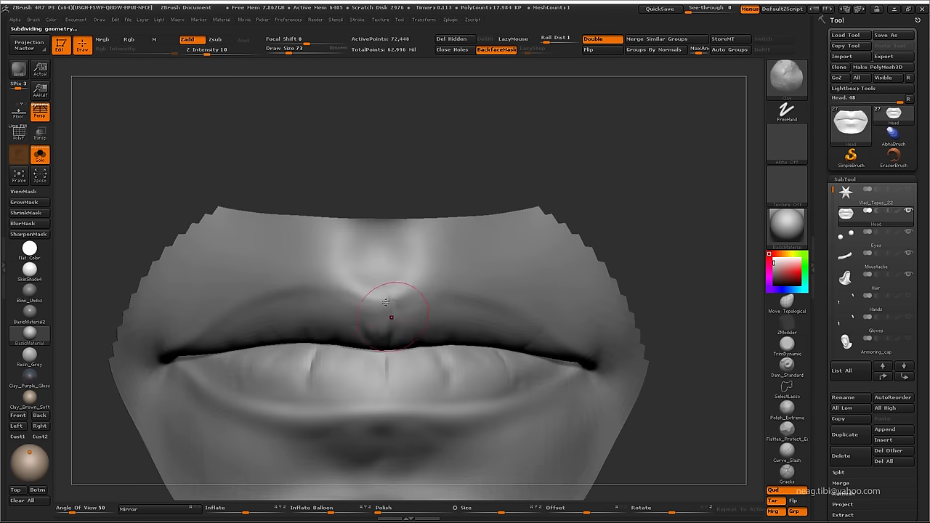
key("b")
key("d")
key("s")
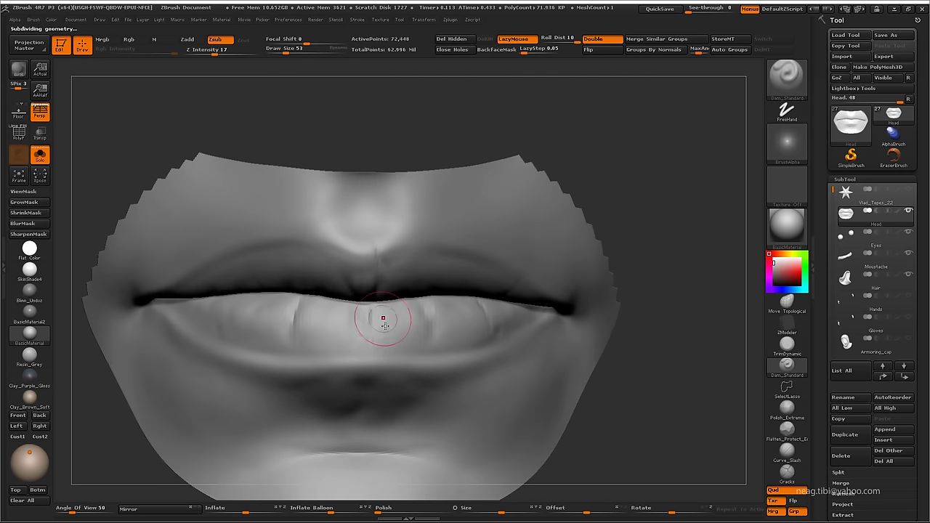
mouse_move(380, 320)
right_mouse_down("alt")
mouse_move(394, 311)
mouse_move(405, 350)
mouse_move(394, 327)
mouse_move(387, 373)
mouse_move(385, 352)
mouse_move(409, 344)
mouse_move(427, 298)
right_mouse_up("alt")
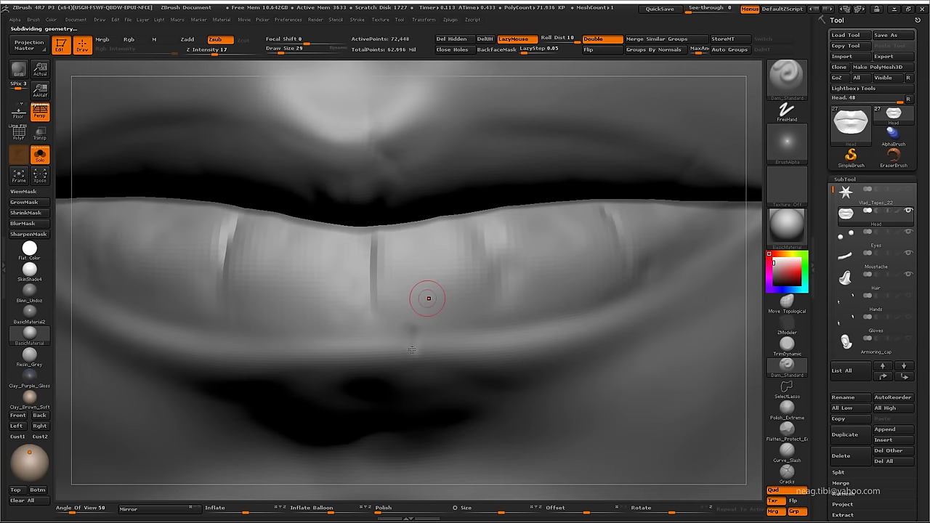
mouse_move(411, 350)
right_mouse_down()
mouse_move(411, 332)
mouse_move(443, 312)
mouse_move(476, 317)
right_mouse_up()
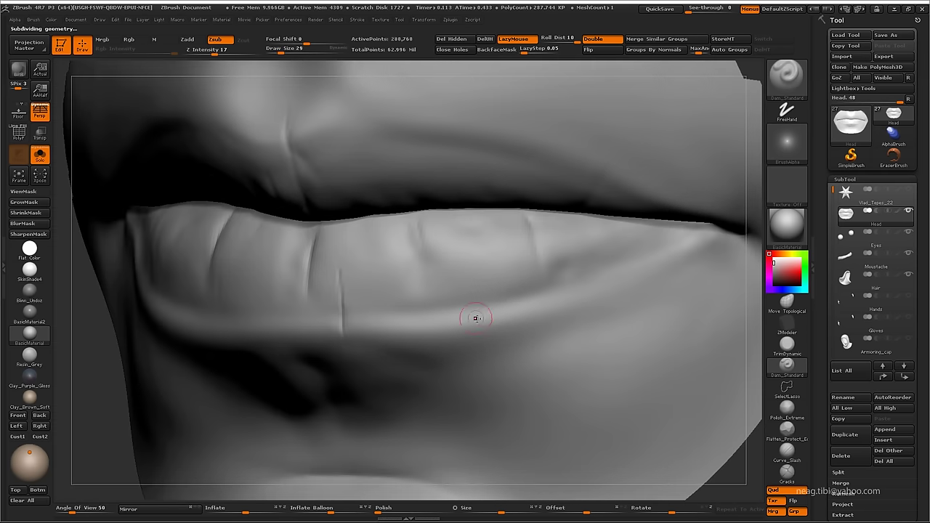
left_click_drag(344, 228, 340, 280)
key("shift")
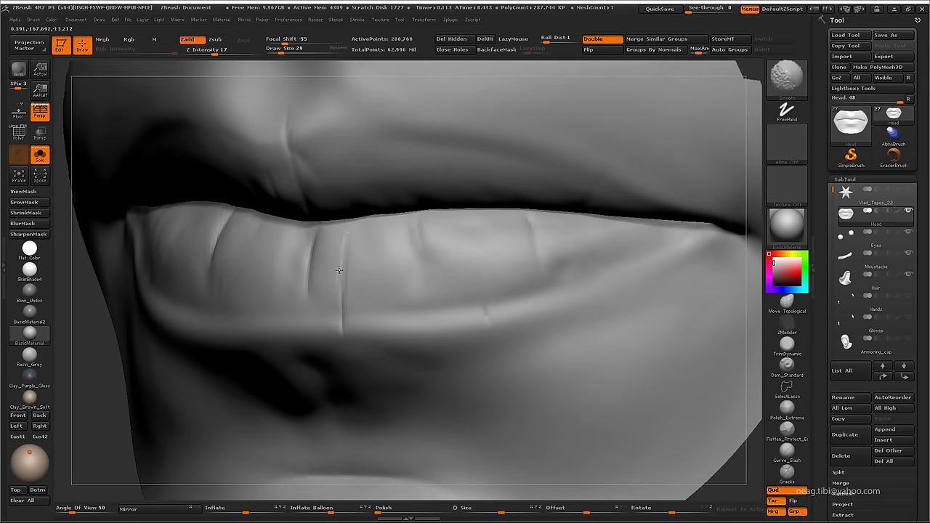
mouse_move(339, 287)
right_mouse_down()
mouse_move(290, 218)
mouse_move(305, 293)
mouse_move(266, 255)
mouse_move(302, 297)
right_mouse_up()
key("shift")
- Drop one subdivision level and build up the lip volumes with the Clay brush
key("space")
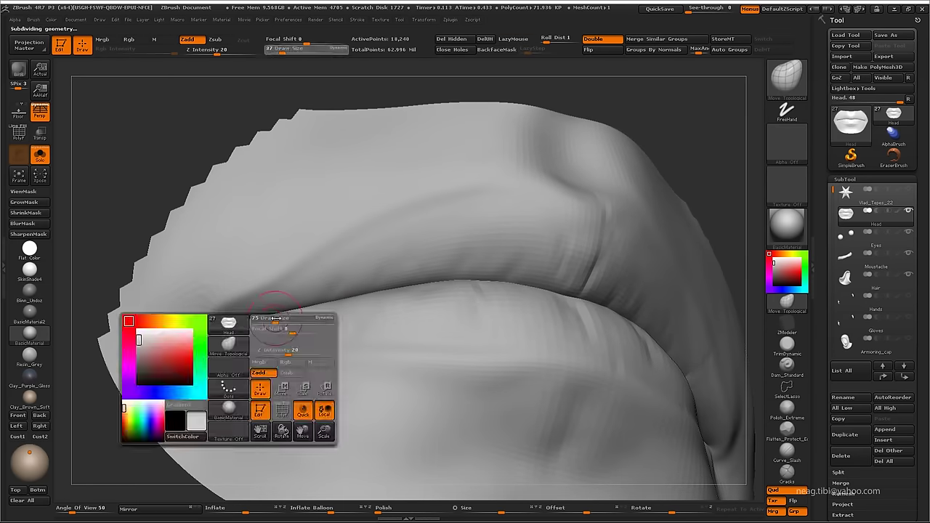
key("shift+d")
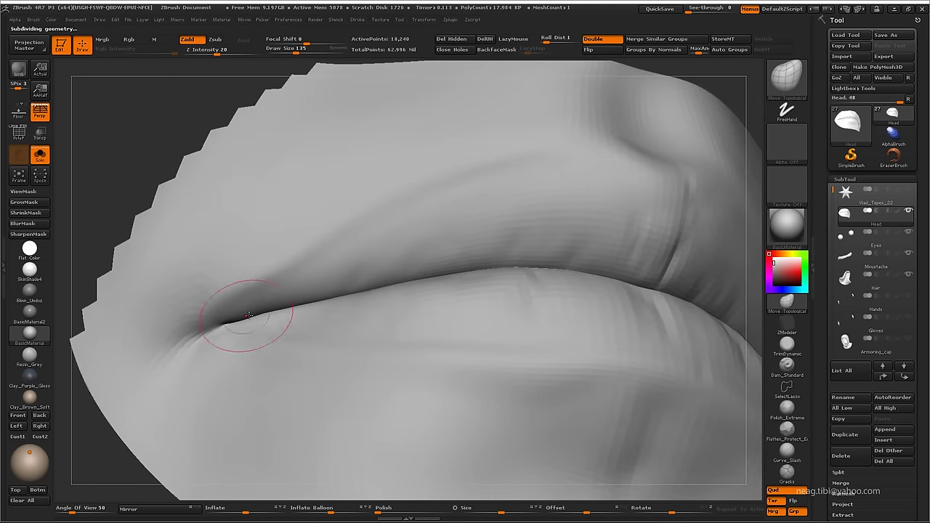
mouse_move(264, 322)
right_mouse_down("ctrl")
mouse_move(166, 270)
mouse_move(251, 292)
mouse_move(535, 332)
mouse_move(598, 197)
mouse_move(564, 222)
mouse_move(487, 332)
mouse_move(469, 260)
mouse_move(490, 258)
right_mouse_up("ctrl")
key("b")
key("c")
key("l")
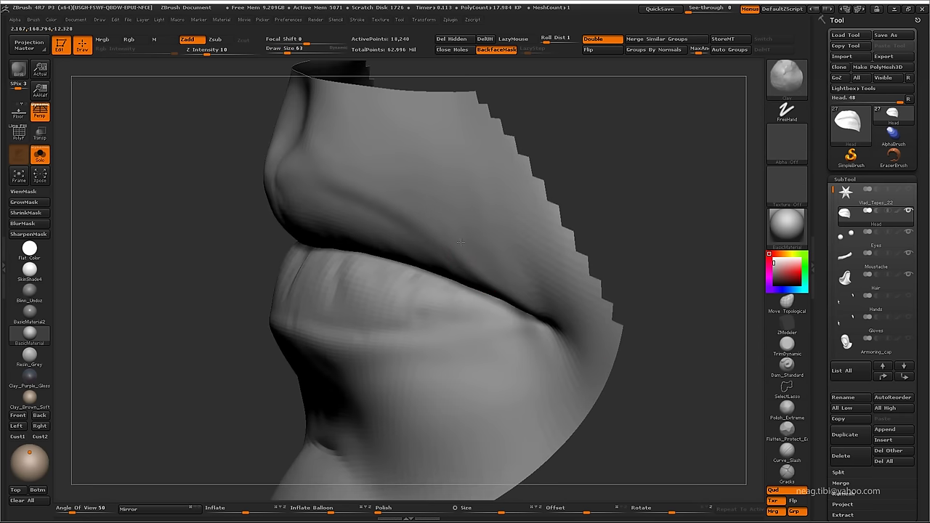
right_click_drag(461, 209, 420, 228)
right_click_drag(489, 289, 509, 270, "ctrl")
- Carve lip detail around the mouth corner with an enlarged Standard brush
key("b")
key("s")
key("t")
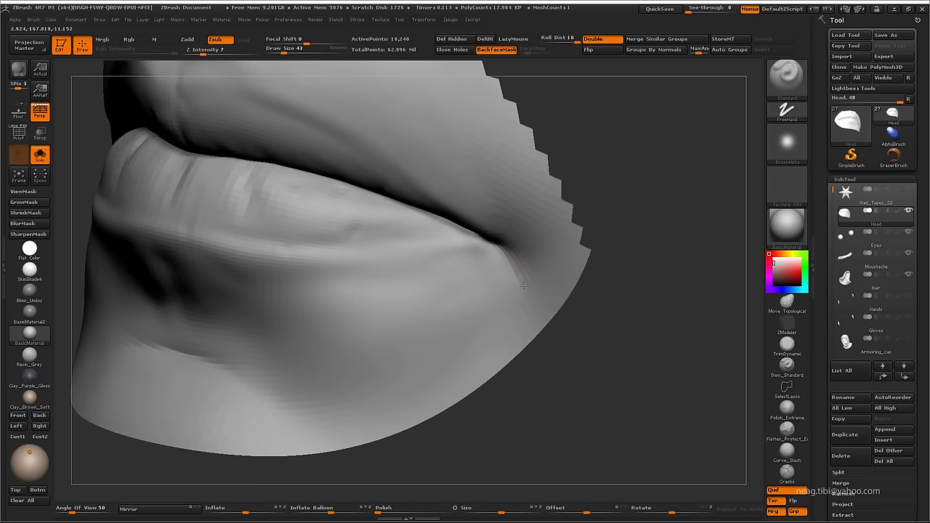
key("f")
mouse_move(499, 183)
right_mouse_down()
mouse_move(431, 259)
mouse_move(310, 242)
right_mouse_up()
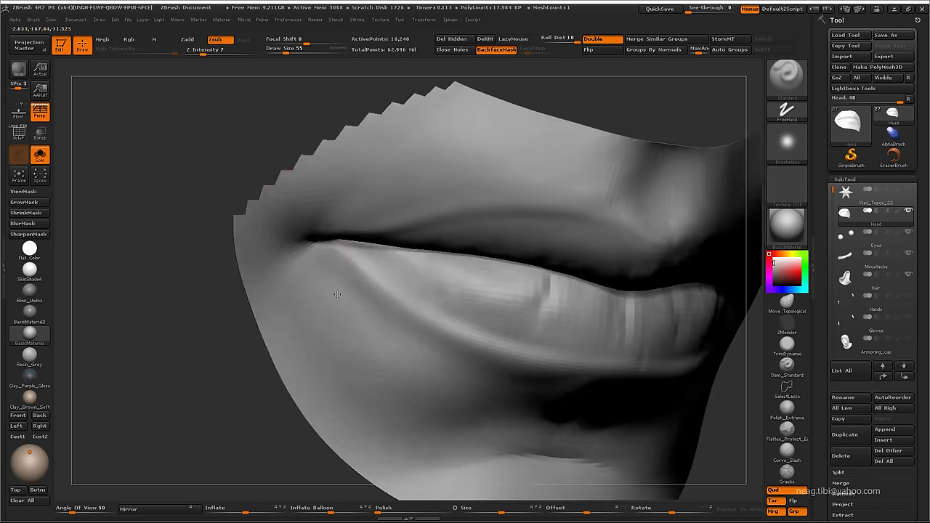
- Add more clay volume to the lips and review them from a frontal view
key("b")
key("c")
key("l")
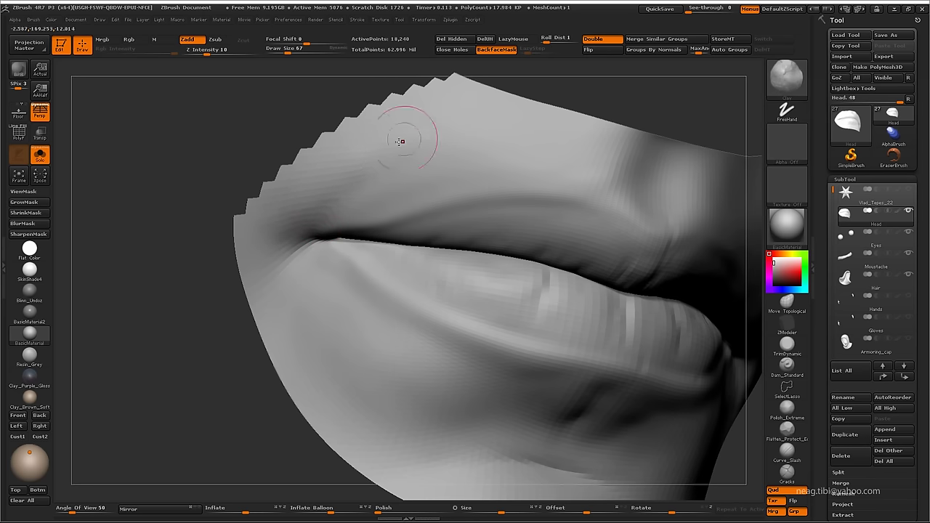
key("f")
mouse_move(270, 114)
right_mouse_down()
mouse_move(436, 240)
mouse_move(431, 201)
mouse_move(400, 182)
right_mouse_up()
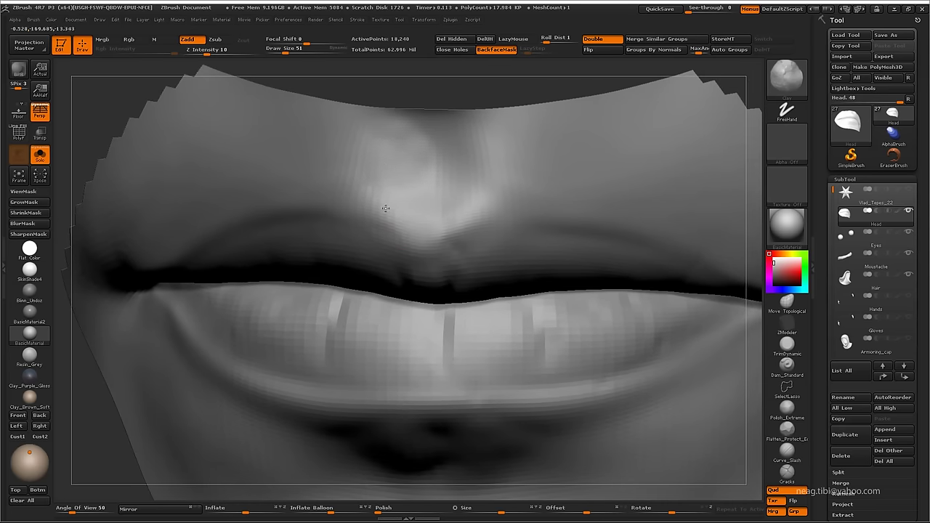
mouse_move(385, 208)
right_mouse_down("ctrl")
mouse_move(415, 208)
mouse_move(400, 152)
mouse_move(446, 342)
mouse_move(473, 343)
right_mouse_up("ctrl")
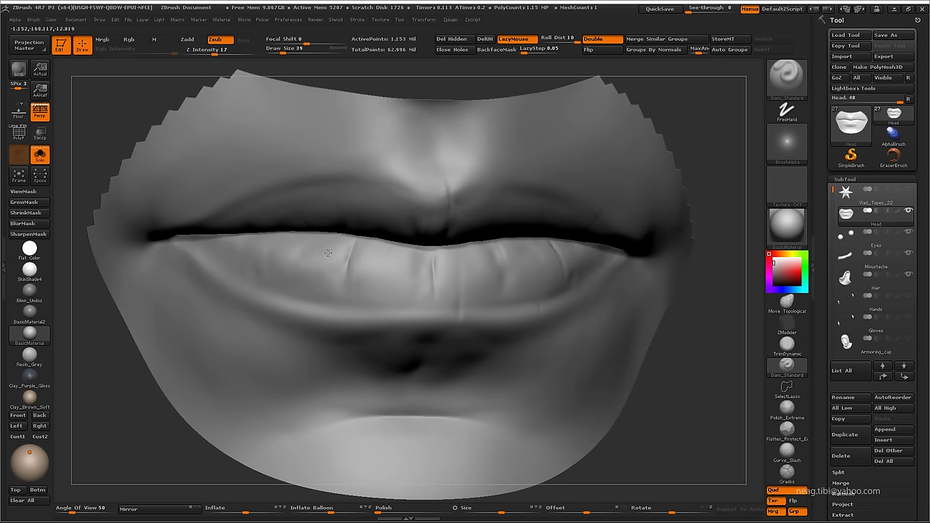
- Orbit and zoom around the lips to inspect the lower-lip creases from several angles
scroll(320, 265, "up", 1)
scroll(297, 290, "up", 1)
scroll(305, 299, "up", 1)
left_click_drag(305, 299, 278, 298)
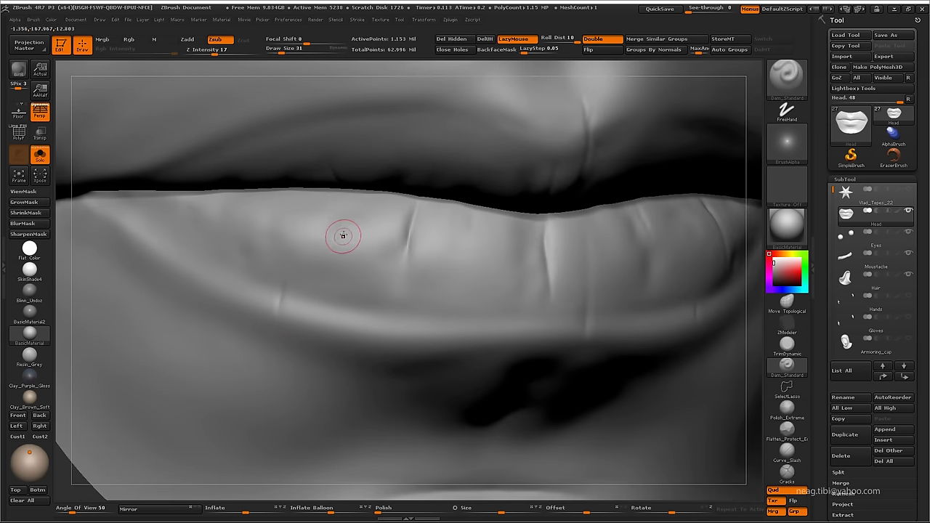
mouse_move(342, 237)
left_mouse_down()
mouse_move(307, 236)
mouse_move(390, 288)
mouse_move(358, 337)
left_mouse_up()
left_click_drag(359, 290, 377, 283)
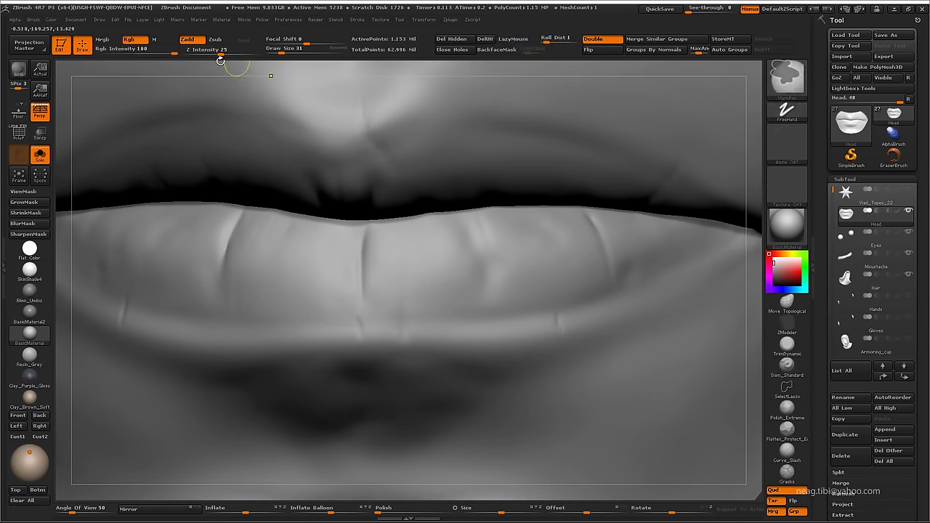
left_click_drag(218, 52, 208, 52)
mouse_move(399, 271)
left_mouse_down()
mouse_move(405, 284)
mouse_move(421, 256)
mouse_move(550, 245)
mouse_move(498, 243)
mouse_move(514, 235)
left_mouse_up()
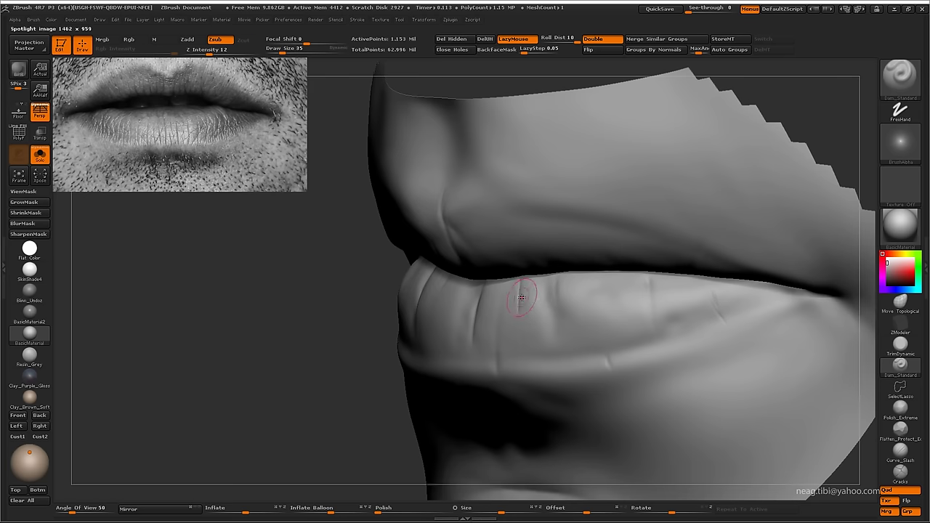
mouse_move(529, 295)
left_mouse_down()
mouse_move(518, 259)
mouse_move(535, 289)
mouse_move(325, 338)
mouse_move(327, 320)
mouse_move(282, 337)
mouse_move(296, 322)
mouse_move(276, 347)
mouse_move(340, 340)
left_mouse_up()
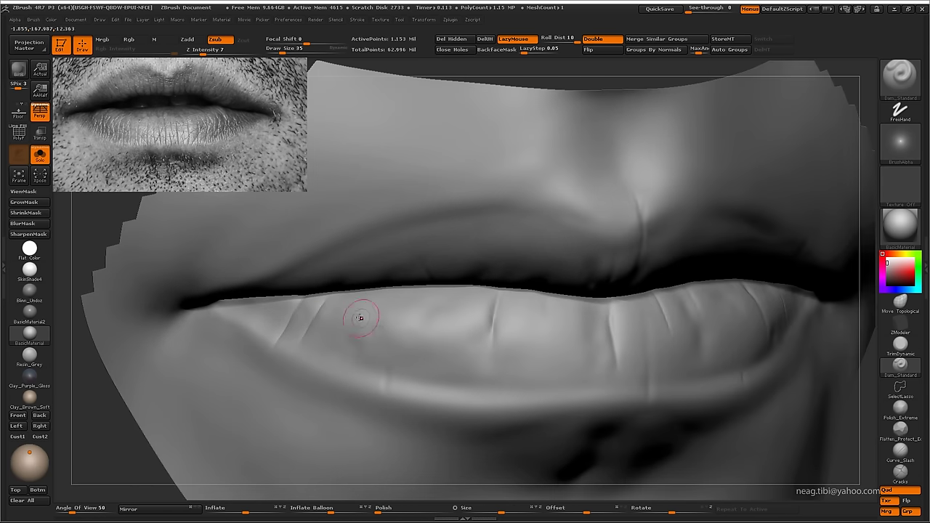
- Carve a short vertical crease on the lower lip and smooth it at Z Intensity 21
left_click_drag(374, 314, 366, 340)
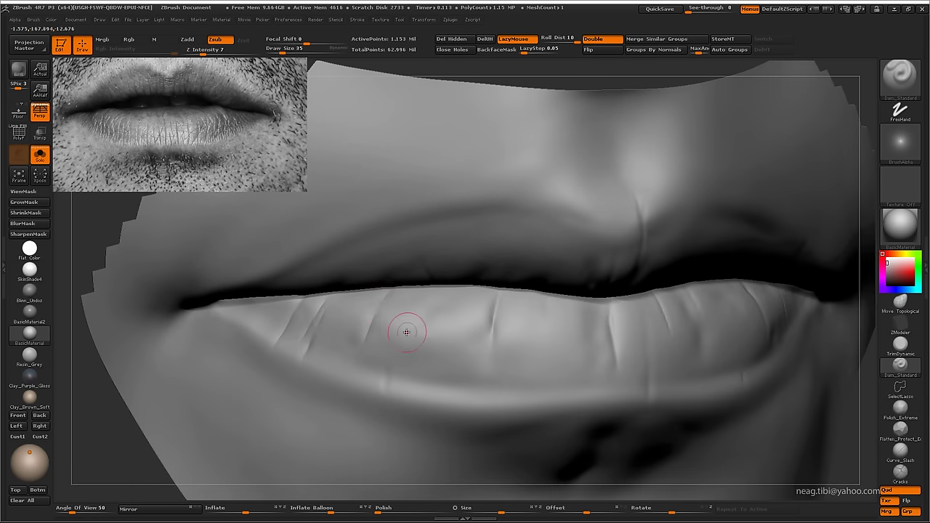
key("shift")
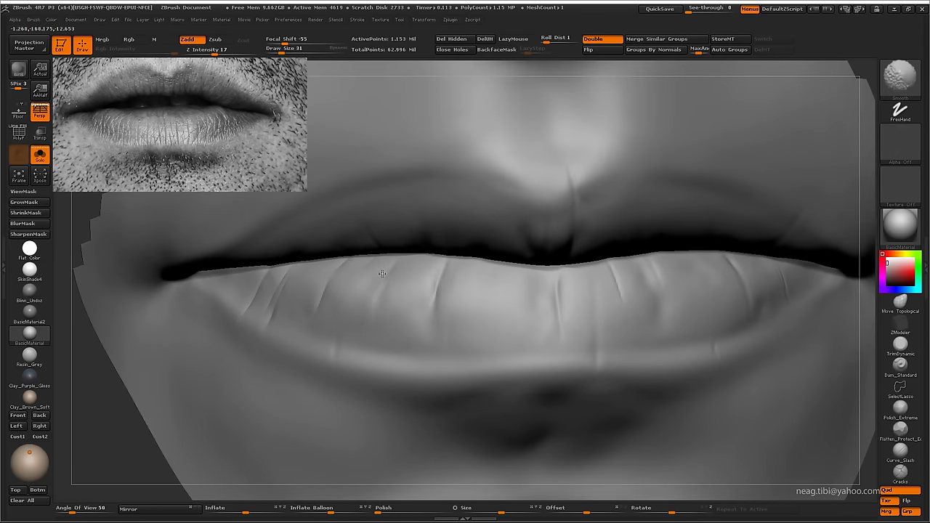
type("21")
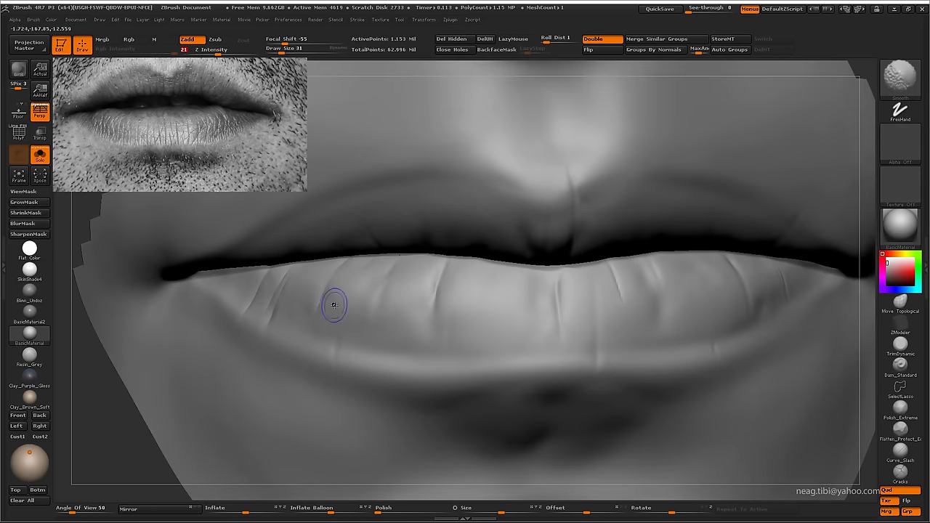
key("Return")
key("f")
mouse_move(435, 305)
left_mouse_down("alt")
mouse_move(435, 238)
mouse_move(550, 287)
left_mouse_up("alt")
- Carve more lower-lip creases with Dam_Standard and LazyMouse, softening them with Smooth
key("b")
key("d")
key("s")
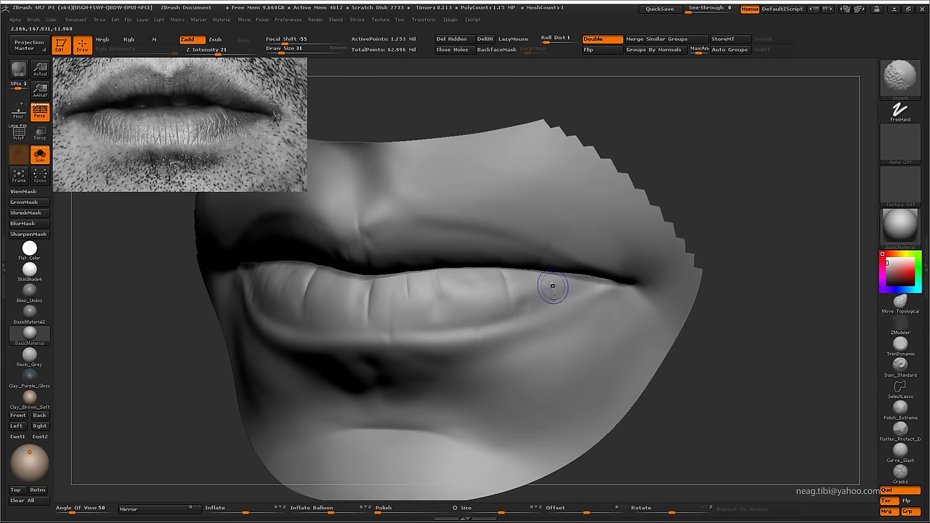
left_click_drag(535, 361, 492, 354, "alt")
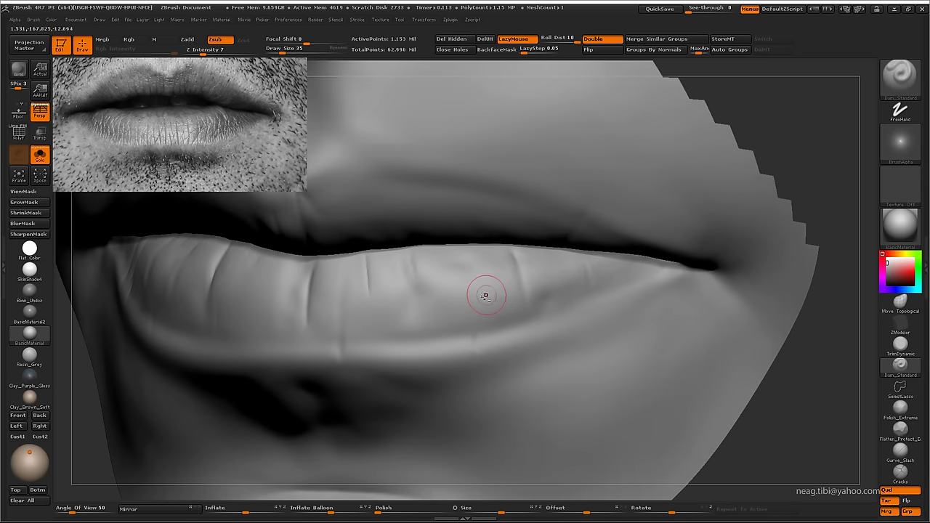
left_click_drag(484, 293, 474, 321, "alt")
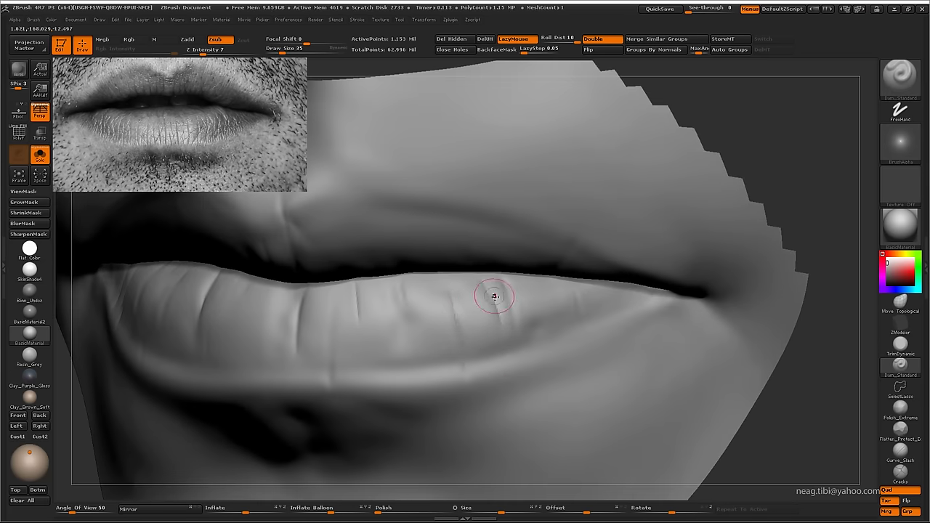
left_click_drag(538, 337, 599, 323, "alt")
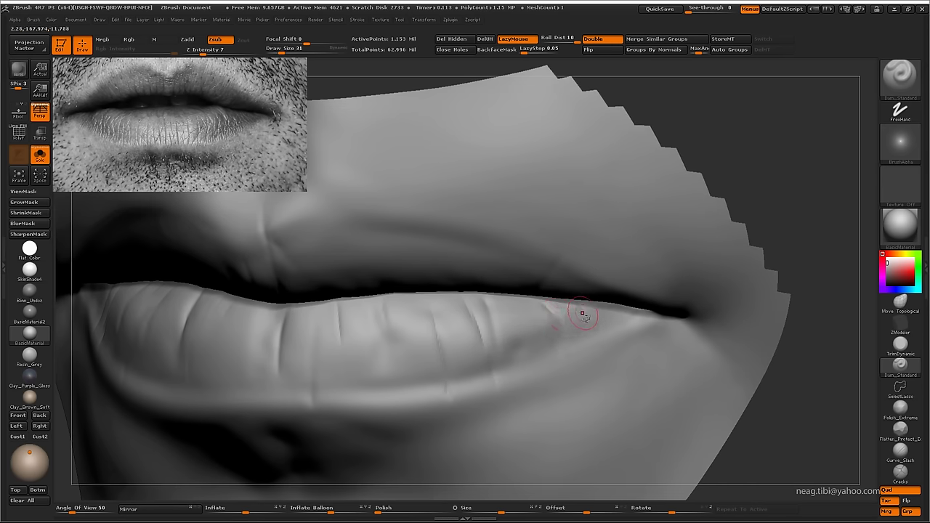
right_click_drag(576, 303, 597, 306)
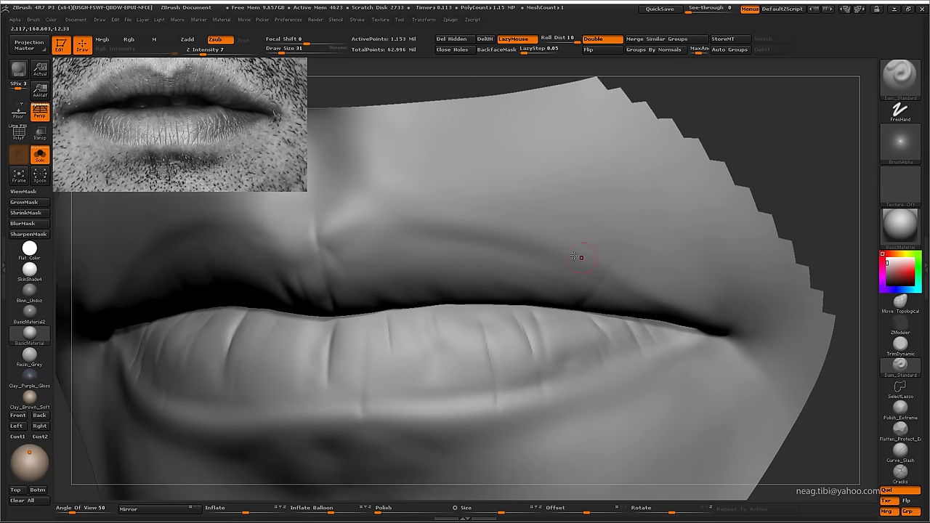
right_click_drag(581, 257, 449, 276)
key("shift")
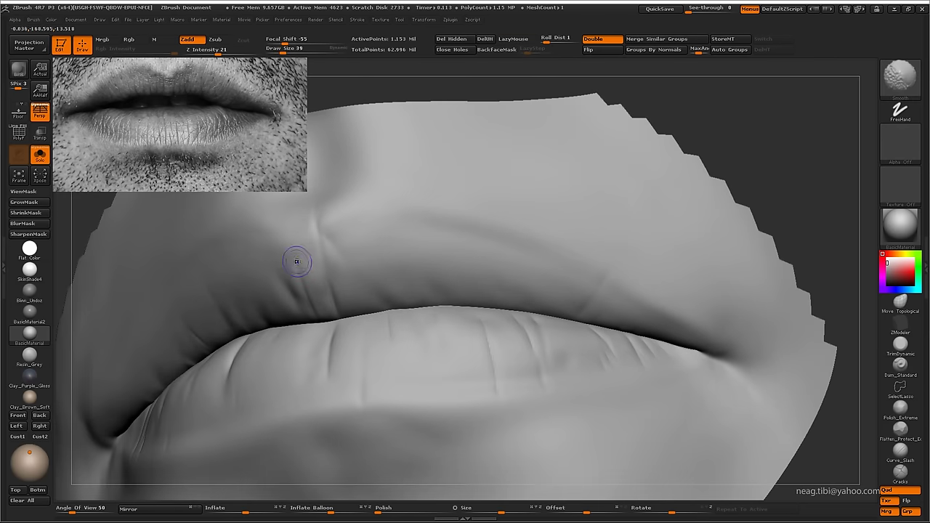
- Refine creases on the upper lip with a smaller brush and blend them with smoothing
mouse_move(353, 288)
right_mouse_down()
mouse_move(359, 311)
mouse_move(359, 237)
mouse_move(418, 290)
right_mouse_up()
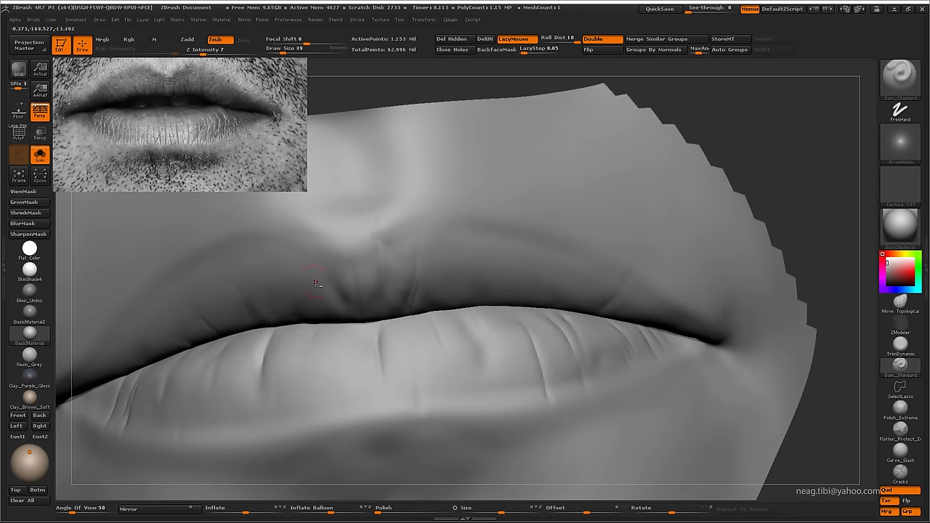
mouse_move(316, 283)
right_mouse_down()
mouse_move(342, 315)
mouse_move(381, 321)
mouse_move(349, 322)
mouse_move(289, 364)
mouse_move(320, 355)
right_mouse_up()
key("bracketleft")
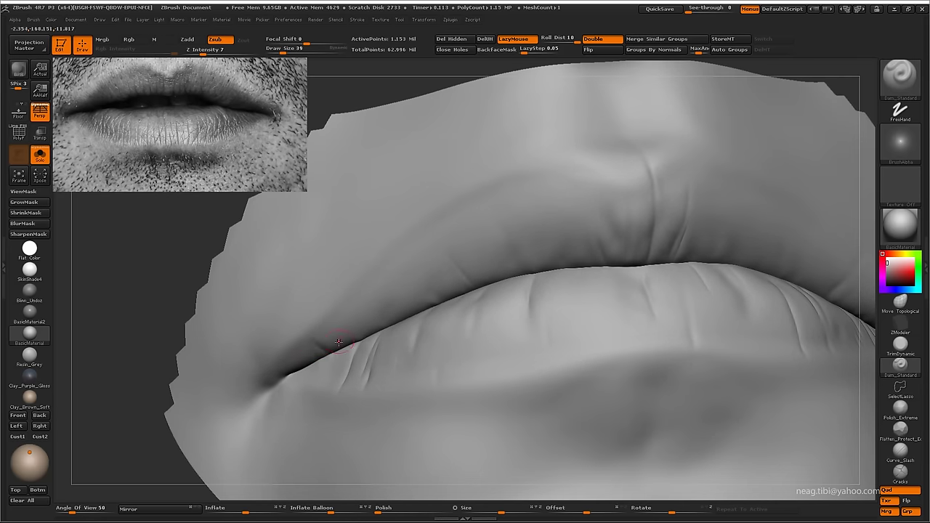
mouse_move(338, 326)
right_mouse_down()
mouse_move(350, 350)
mouse_move(408, 324)
right_mouse_up()
key("shift")
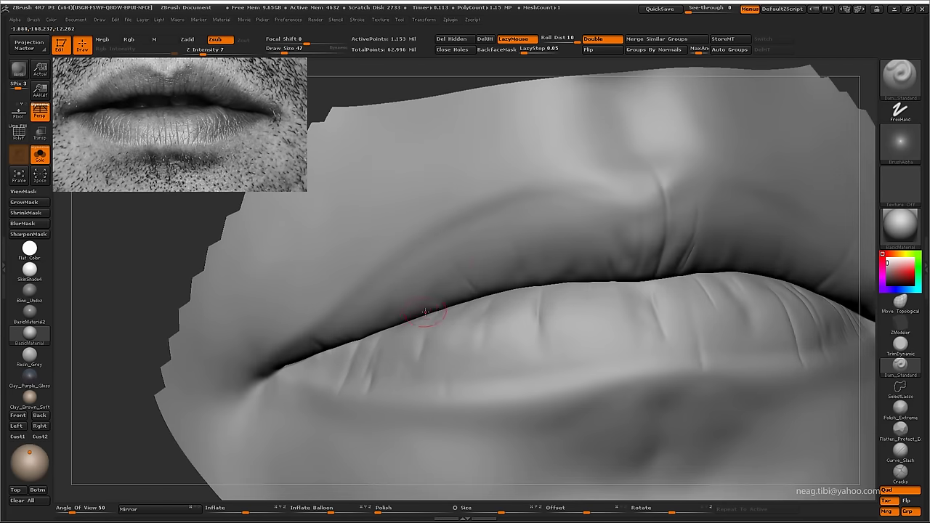
right_click_drag(399, 320, 369, 304)
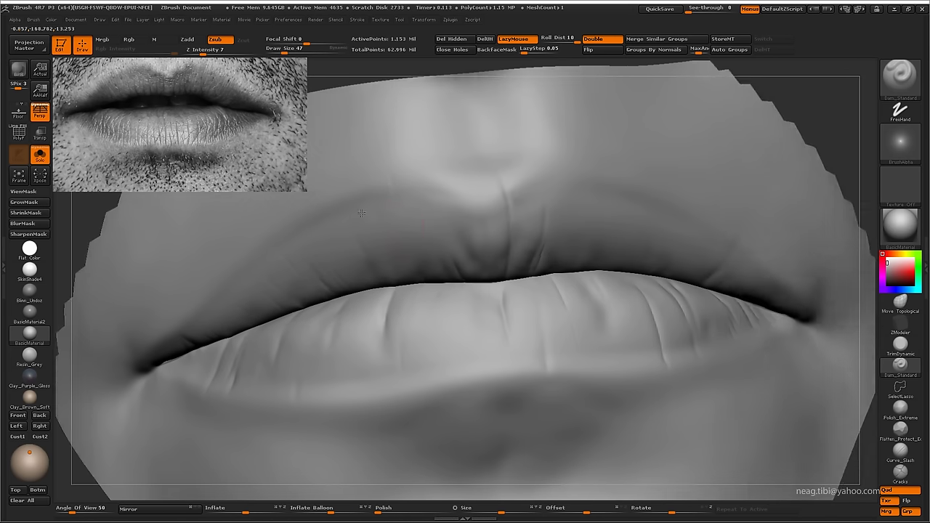
right_click_drag(527, 185, 433, 295)
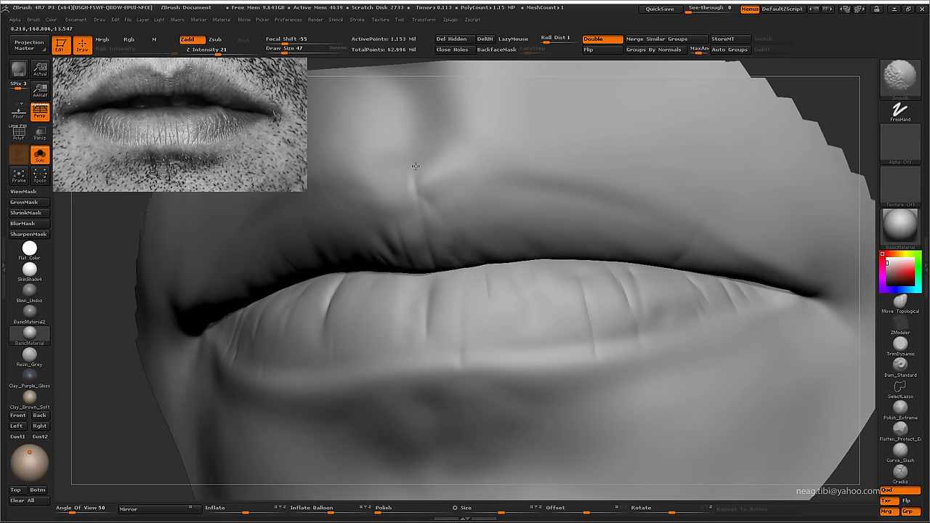
mouse_move(435, 191)
right_mouse_down()
mouse_move(448, 229)
mouse_move(436, 207)
mouse_move(426, 259)
right_mouse_up()
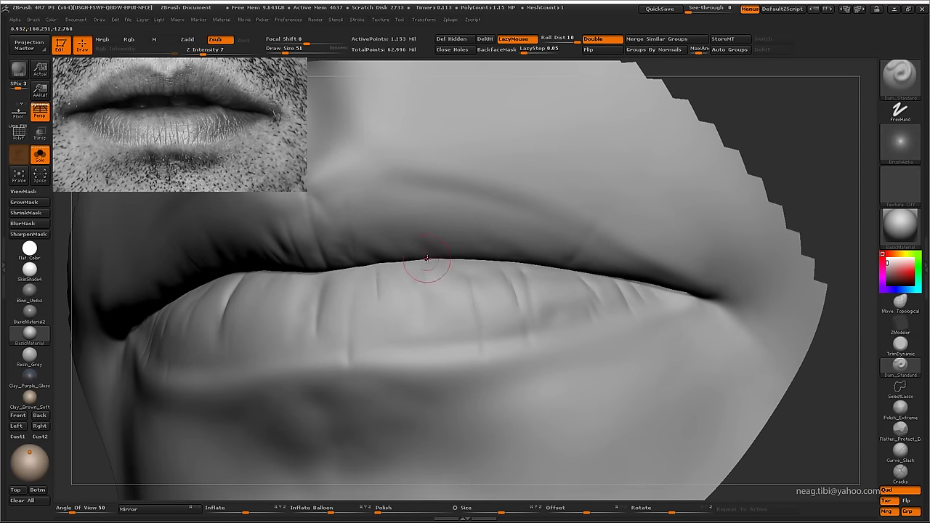
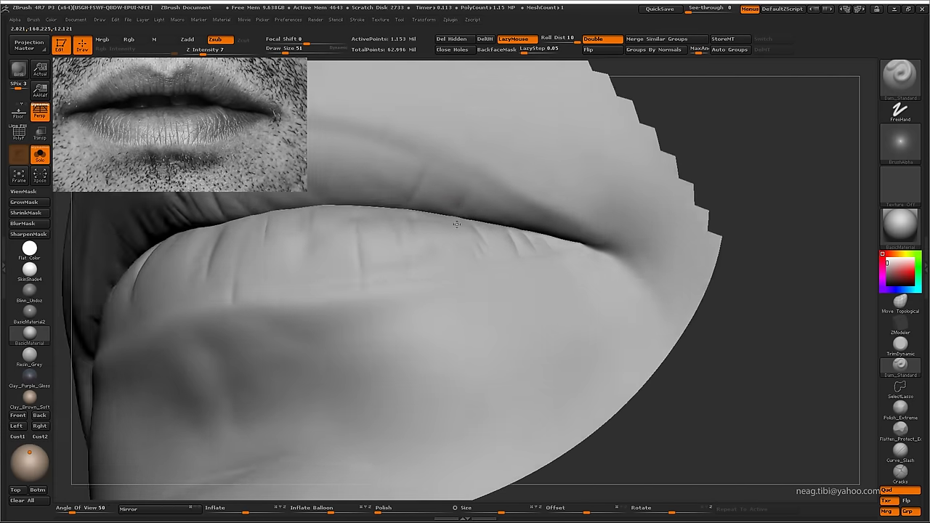
- Tilt and rotate the isolated lips mesh, then frame it with F to fill the view
right_click_drag(456, 224, 465, 211)
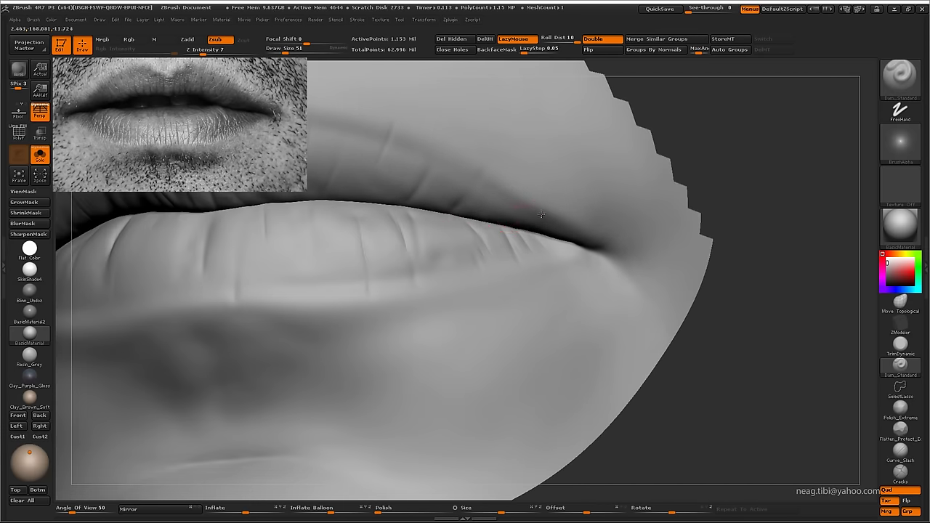
mouse_move(540, 215)
right_mouse_down()
mouse_move(563, 254)
mouse_move(312, 309)
mouse_move(403, 348)
right_mouse_up()
key("f")
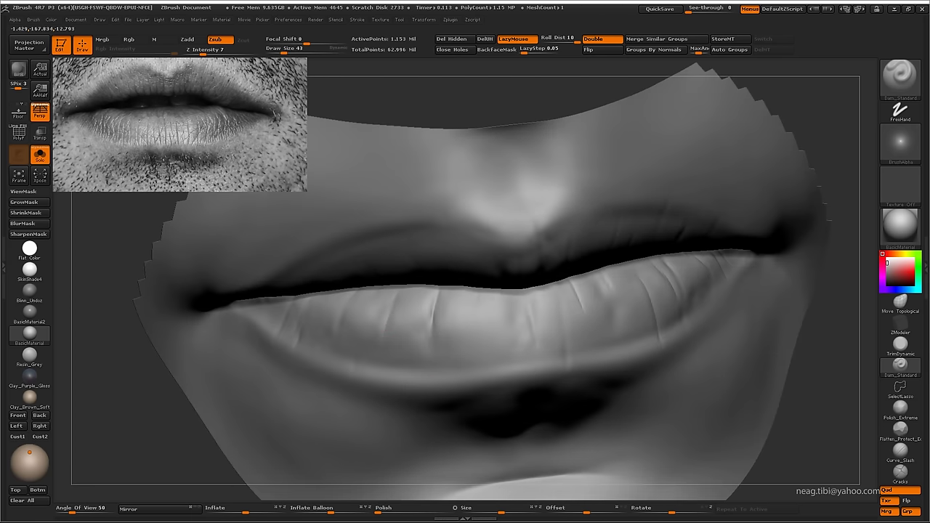
mouse_move(465, 240)
right_mouse_down()
mouse_move(496, 217)
mouse_move(465, 167)
right_mouse_up()
key("f")
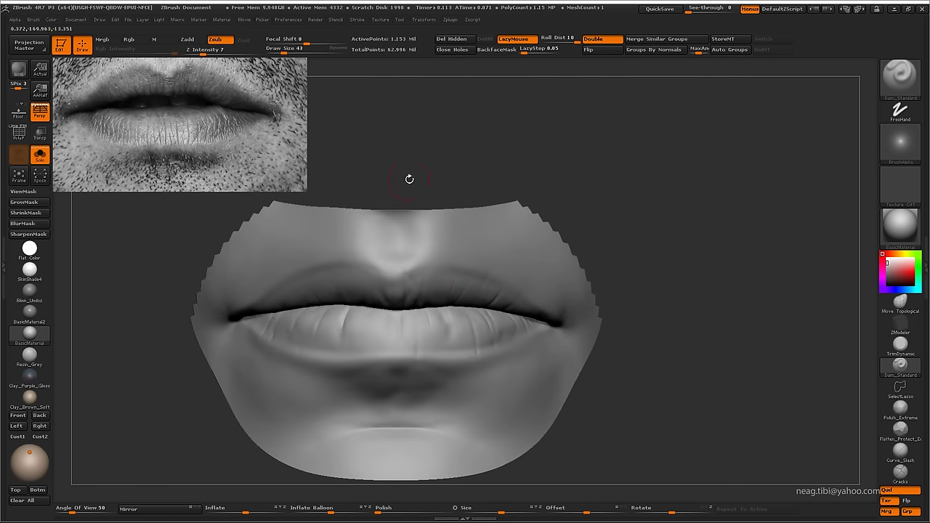
- Zoom in on the lip surface and review the wrinkles from front and three-quarter views
right_click_drag(378, 124, 436, 243)
mouse_move(396, 131)
right_mouse_down("alt")
mouse_move(442, 234)
mouse_move(422, 201)
right_mouse_up("alt")
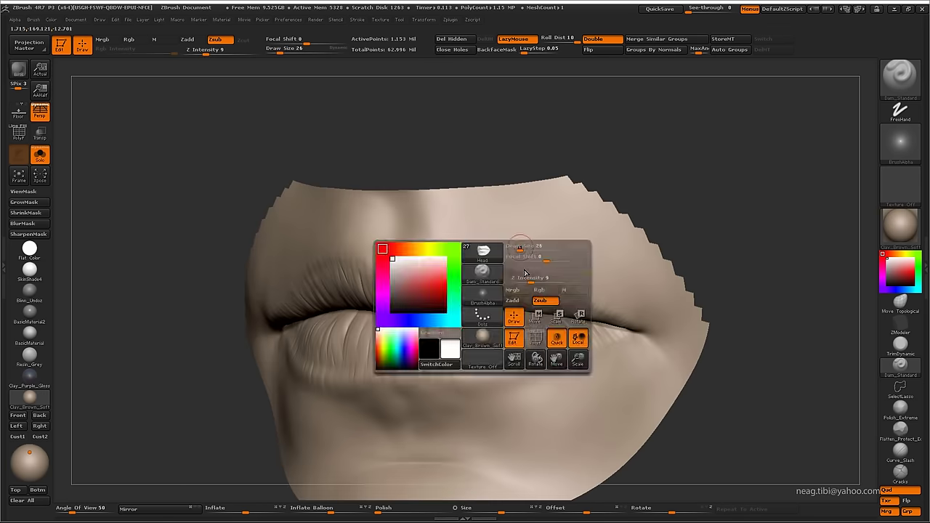
right_click_drag(515, 266, 427, 237)
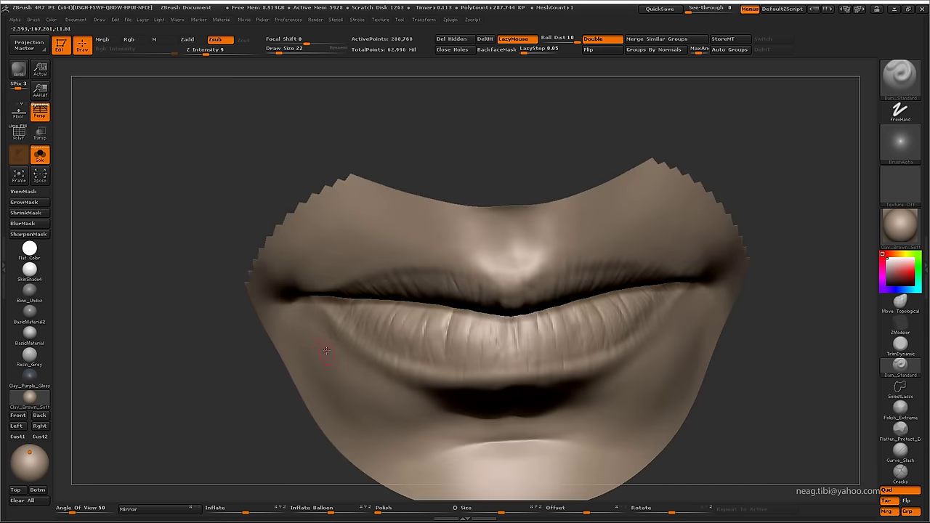
right_click_drag(326, 351, 261, 286, "alt")
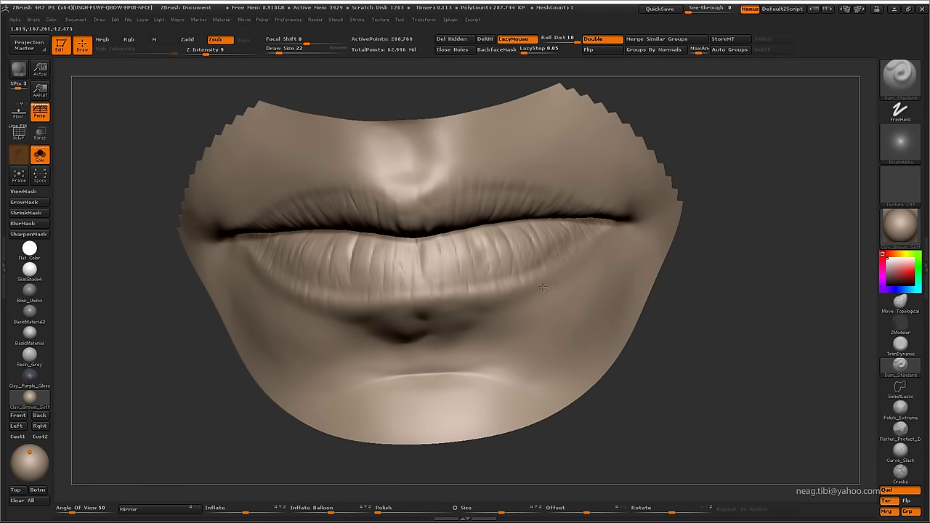
right_click_drag(543, 287, 609, 223)
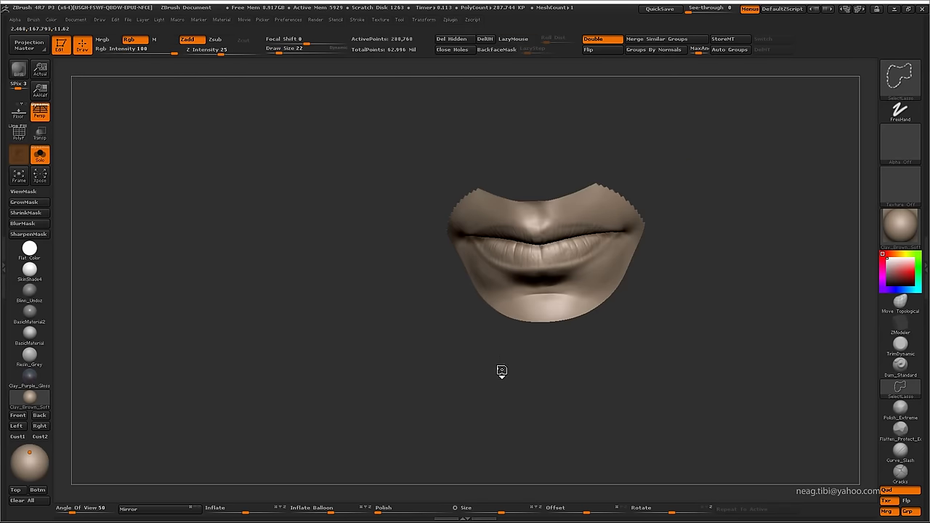
- Turn off Solo to reveal the mustached bust, face it front, and select the Head subtool
left_click(493, 403, "ctrl+shift")
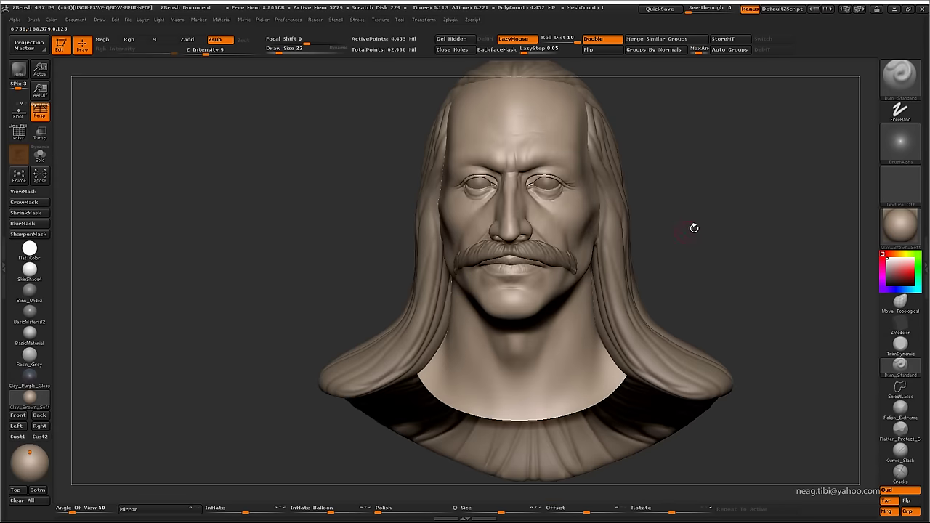
mouse_move(691, 226)
left_mouse_down()
mouse_move(676, 222)
mouse_move(695, 223)
left_mouse_up()
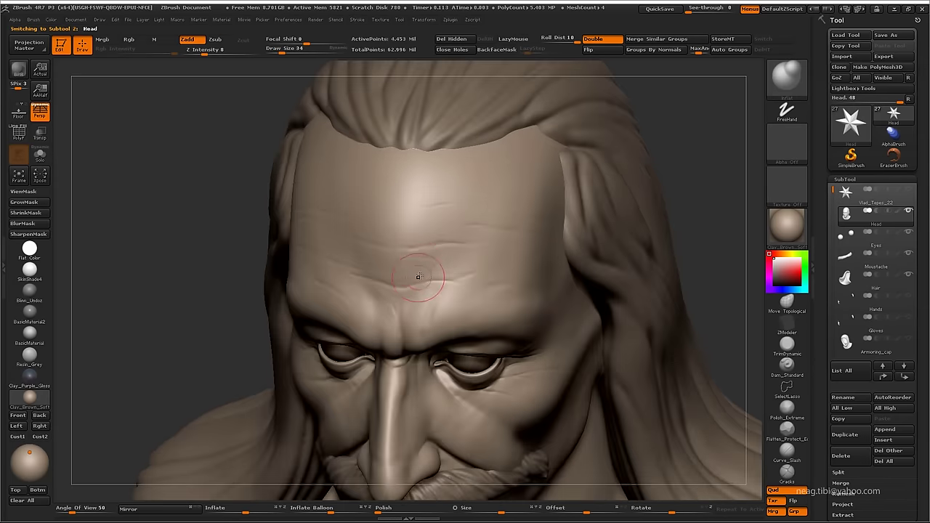
left_click(399, 290, "alt")
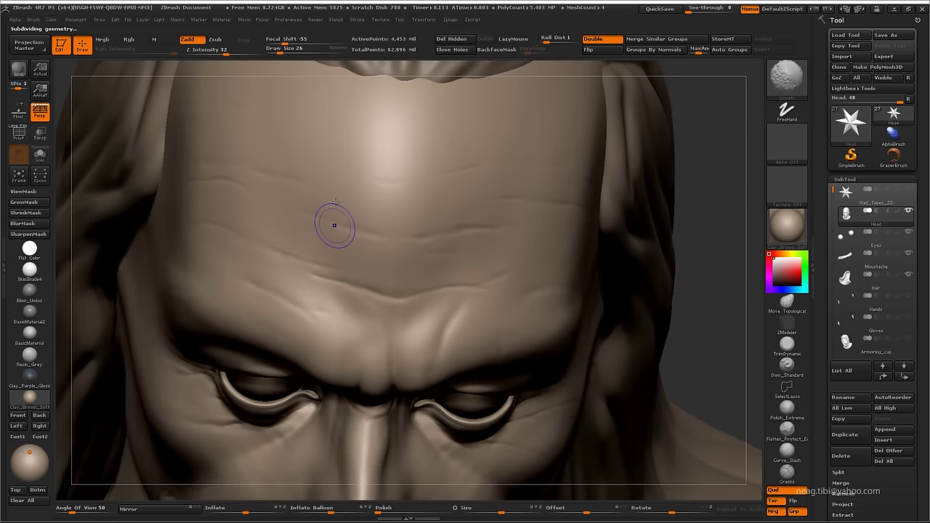
- Orbit and zoom around the forehead wrinkles and brow from side, front and three-quarter views
key("shift")
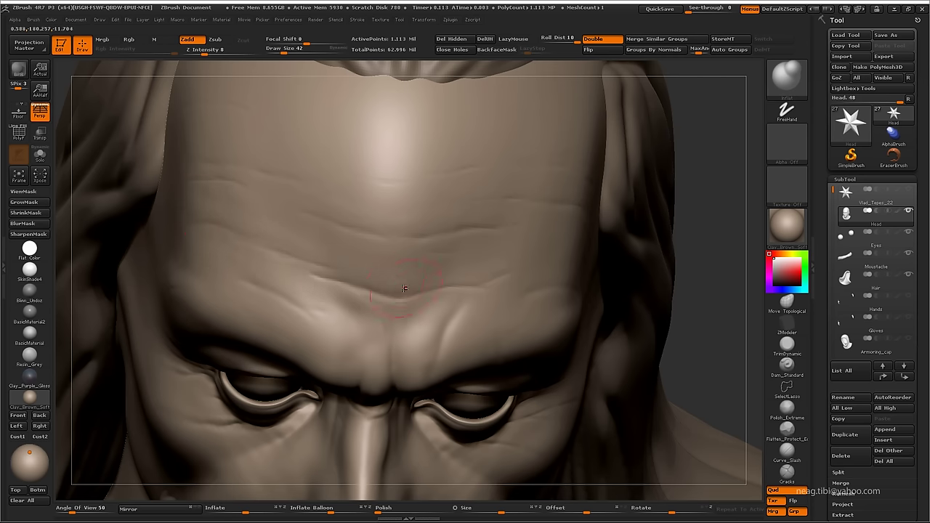
left_click_drag(407, 276, 343, 316)
left_click_drag(414, 220, 436, 272)
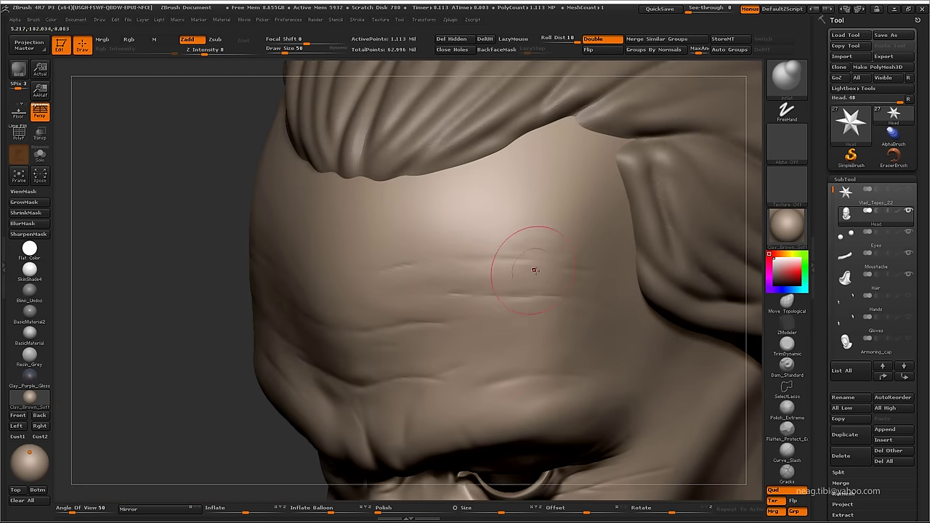
mouse_move(535, 266)
left_mouse_down()
mouse_move(367, 259)
mouse_move(338, 280)
left_mouse_up()
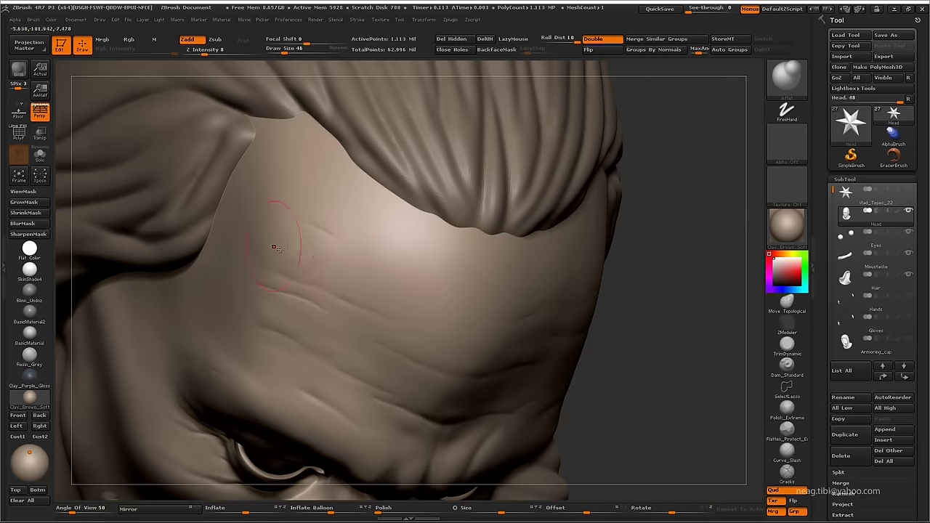
left_click_drag(406, 302, 380, 283)
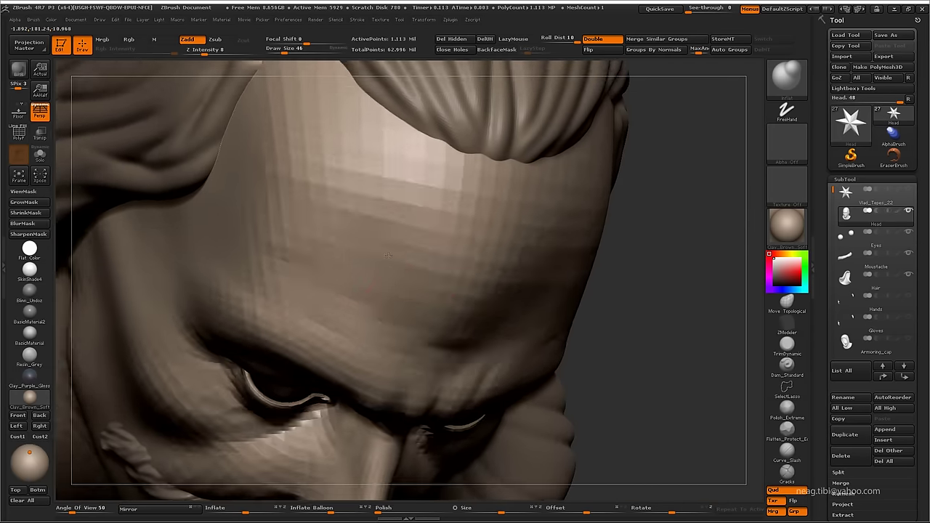
mouse_move(306, 230)
left_mouse_down()
mouse_move(488, 269)
mouse_move(500, 262)
left_mouse_up()
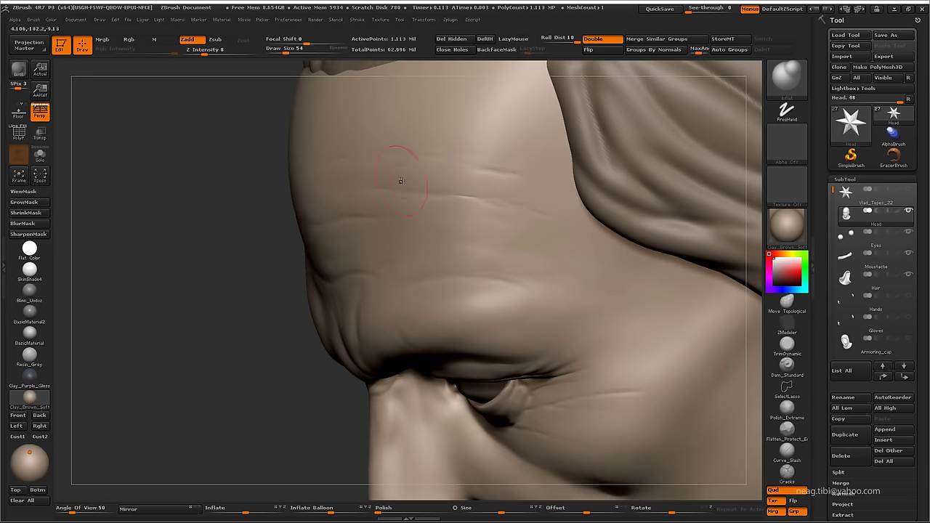
mouse_move(400, 181)
left_mouse_down()
mouse_move(463, 254)
mouse_move(386, 234)
mouse_move(312, 239)
mouse_move(390, 265)
left_mouse_up()
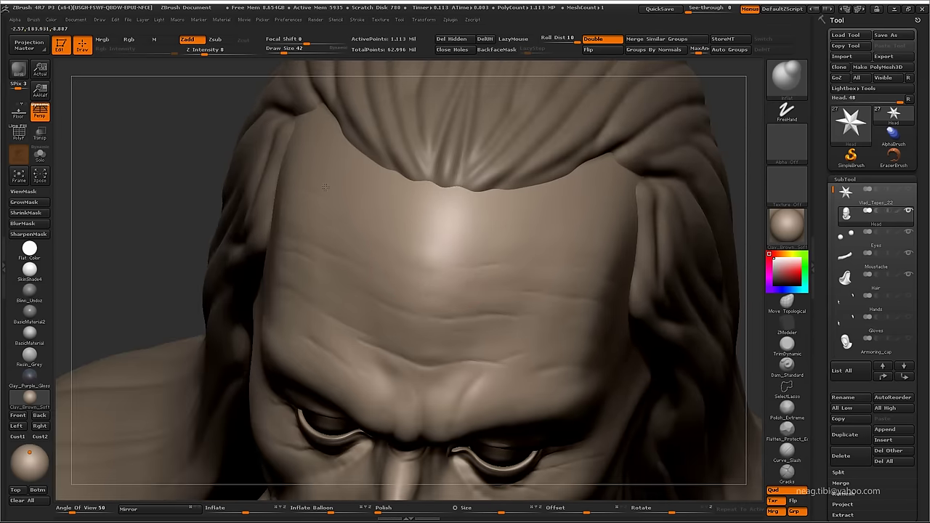
left_click_drag(325, 187, 512, 283)
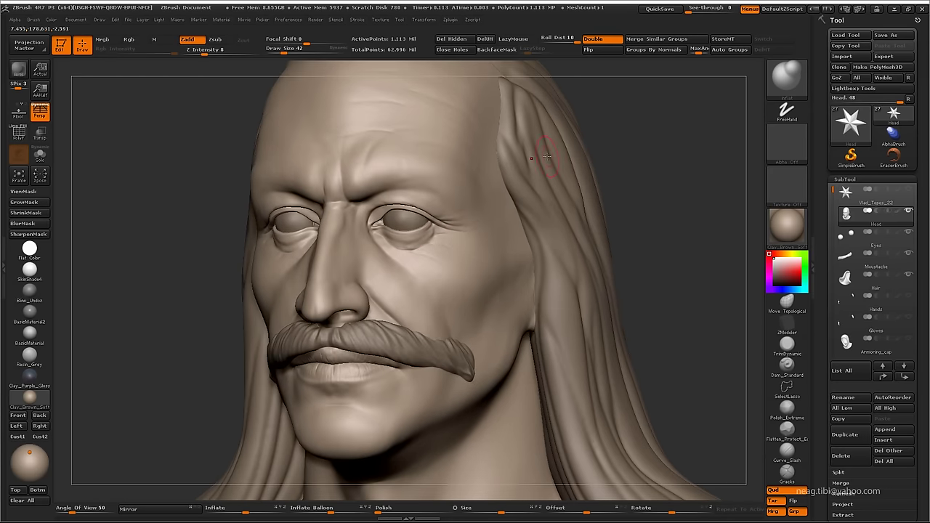
left_click_drag(495, 282, 465, 305)
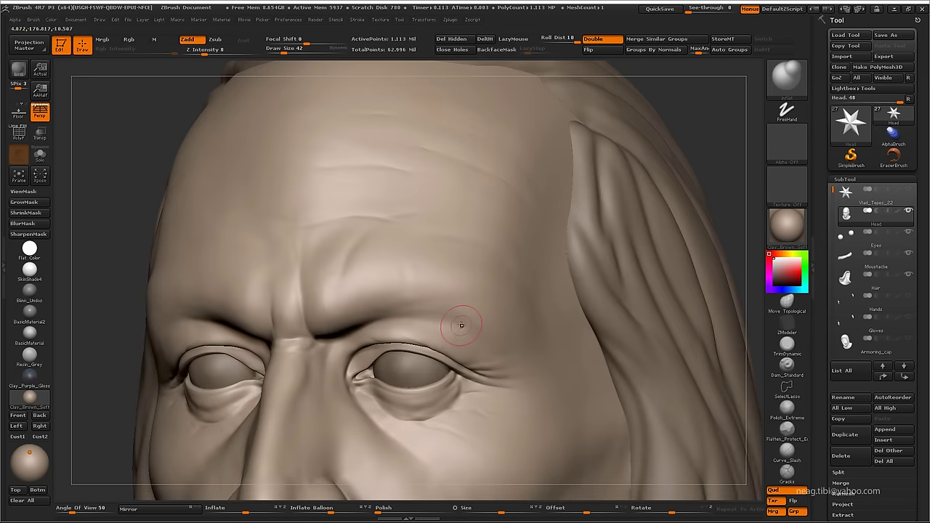
- Switch to Dam_Standard at the finest subdivision (17.811 million points) and carve a short forehead groove
key("b")
key("d")
key("s")
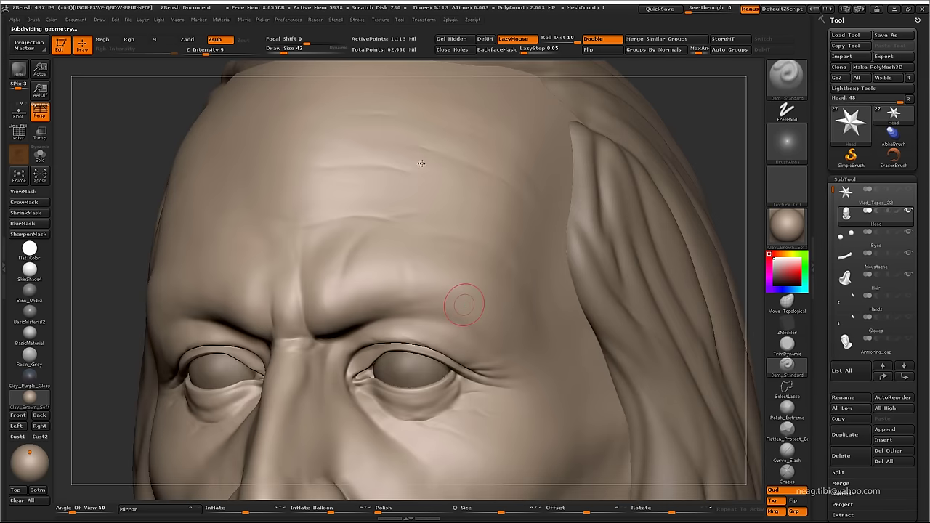
left_click_drag(450, 250, 301, 228)
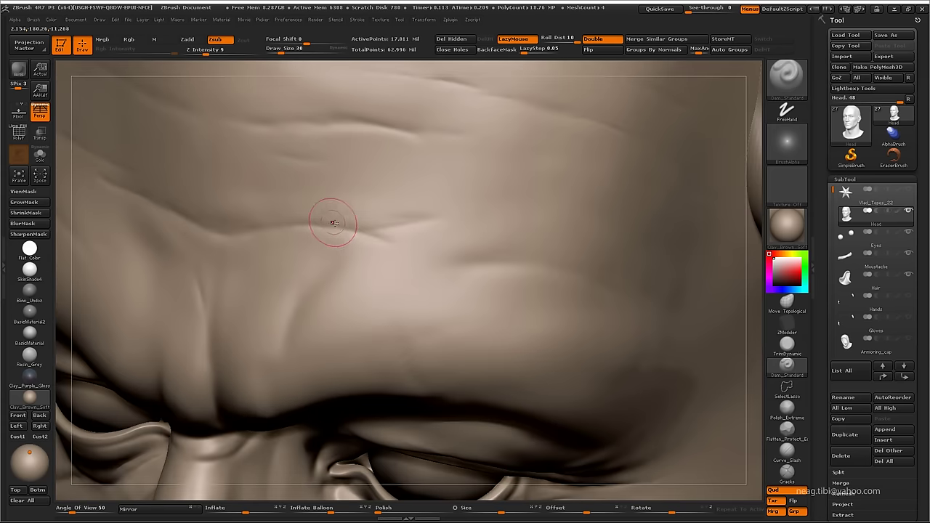
left_click(207, 49)
type("10")
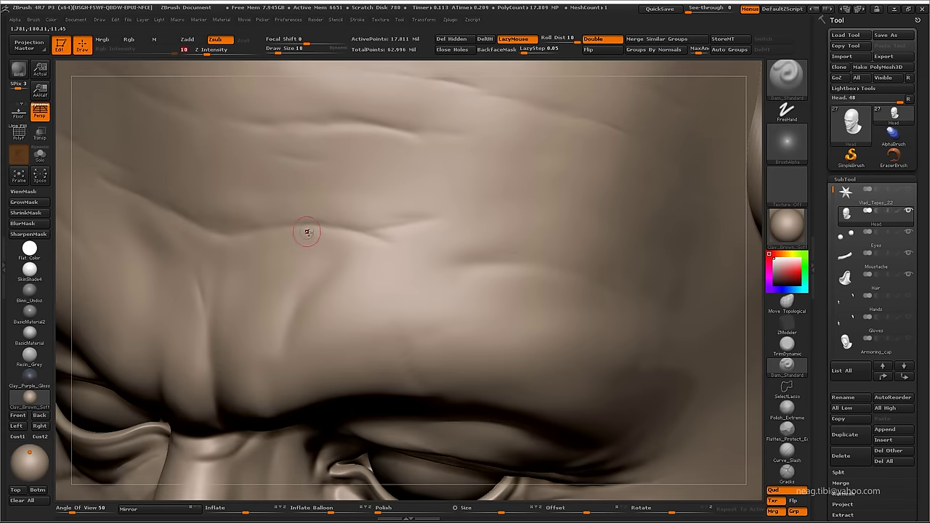
left_click_drag(314, 228, 372, 230)
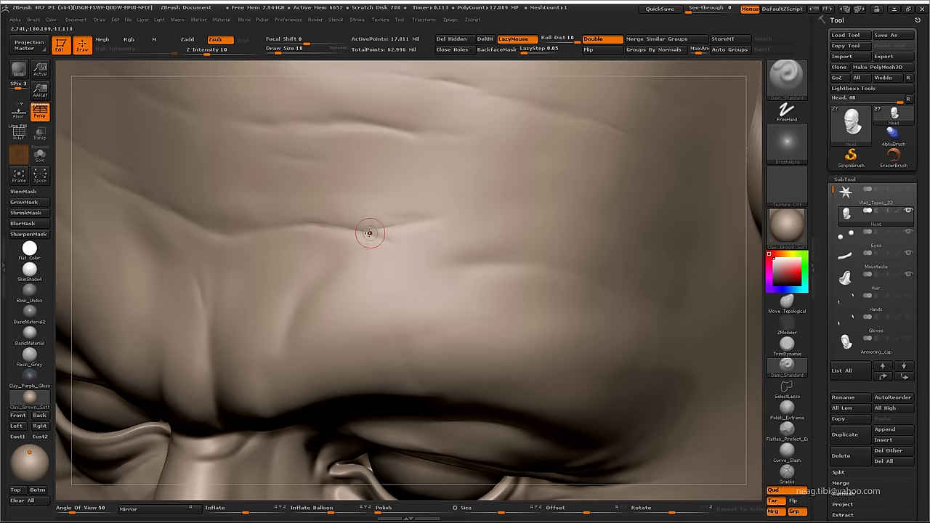
- Add a new sculpt layer to the Head and name it 'tertiary detail'
scroll(871, 327, "down", 5)
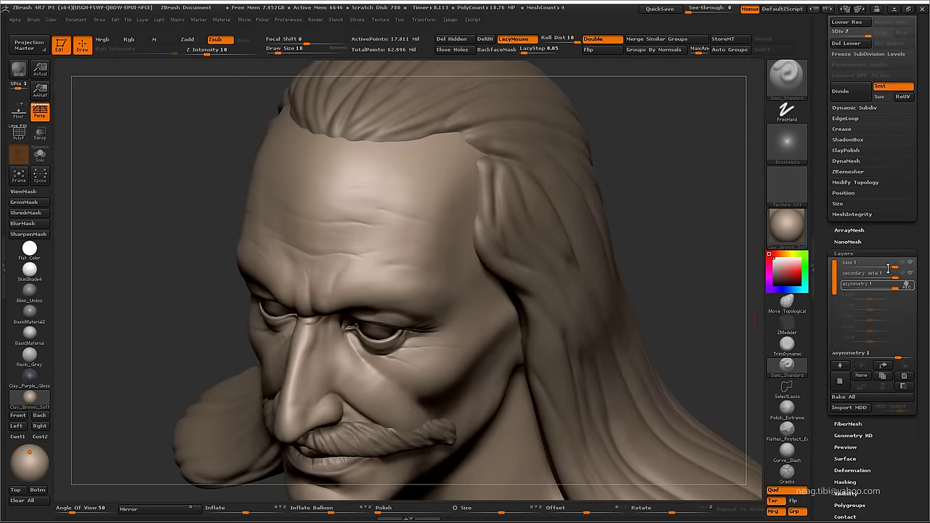
scroll(864, 349, "down", 5)
left_click(840, 379)
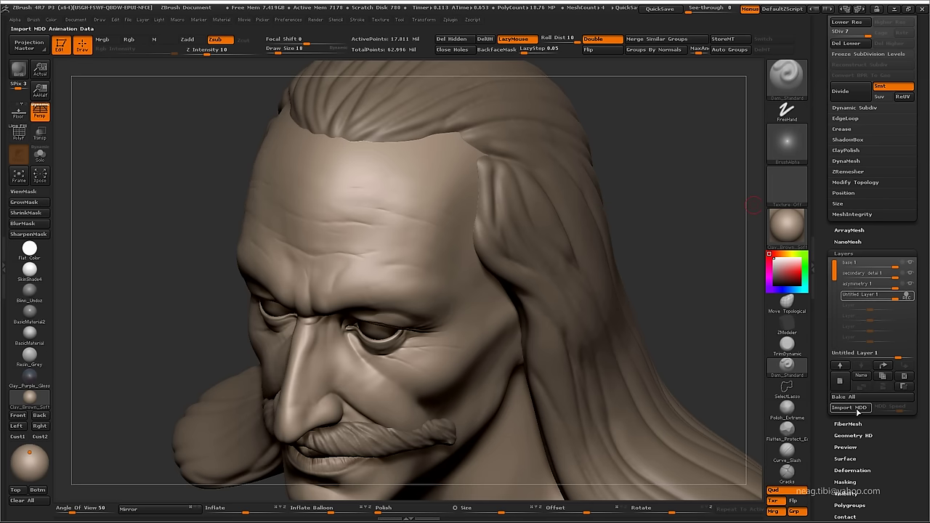
left_click(861, 375)
type("tertiar")
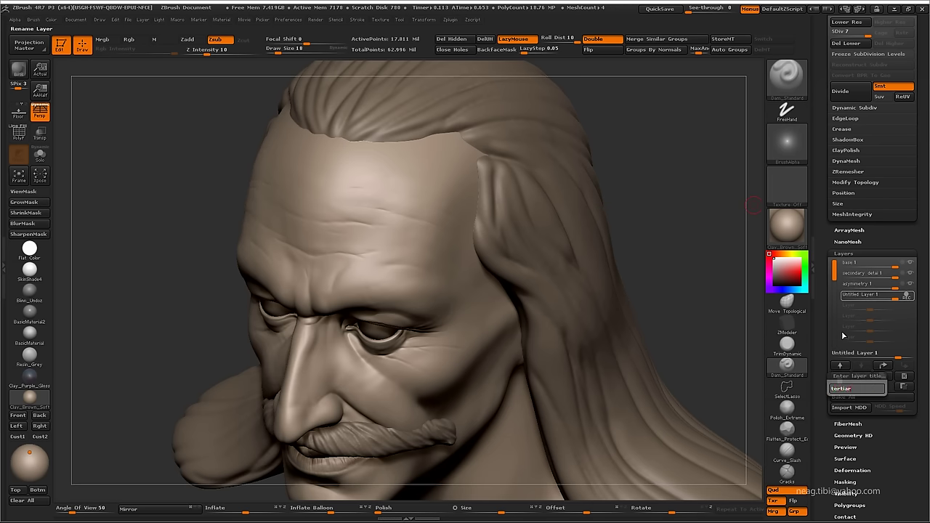
type("y detail")
key("Return")
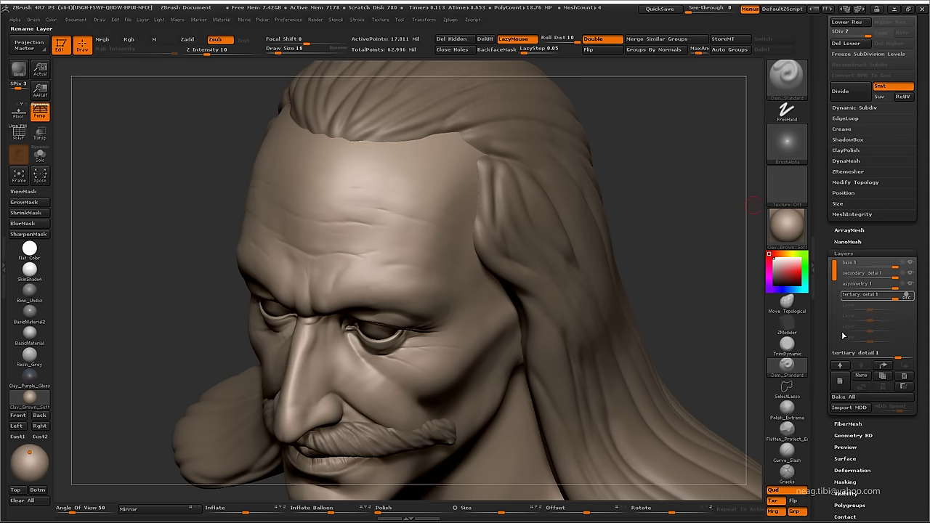
mouse_move(654, 270)
right_mouse_down()
mouse_move(377, 235)
mouse_move(399, 291)
right_mouse_up()
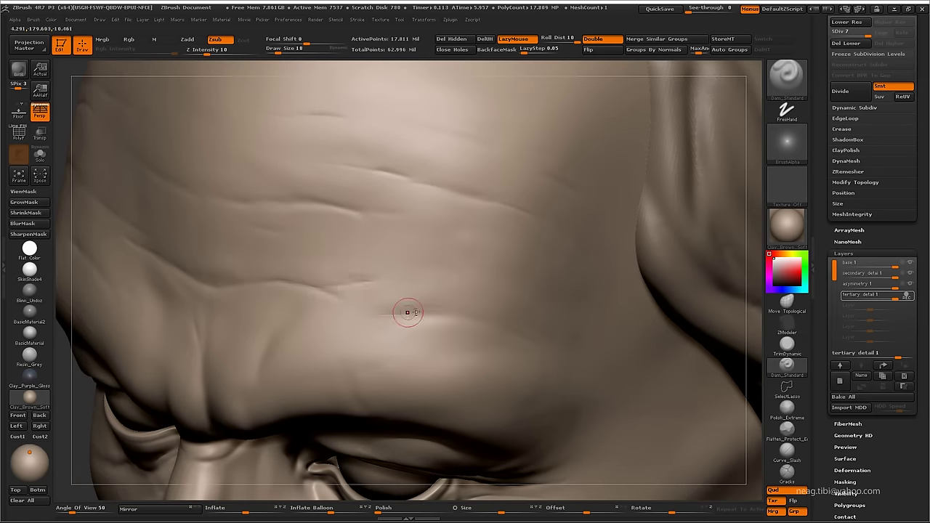
- Carve a thin horizontal crease across the forehead, then zoom and pan to inspect the folds
left_click_drag(430, 313, 377, 314)
right_click_drag(524, 343, 436, 244, "alt")
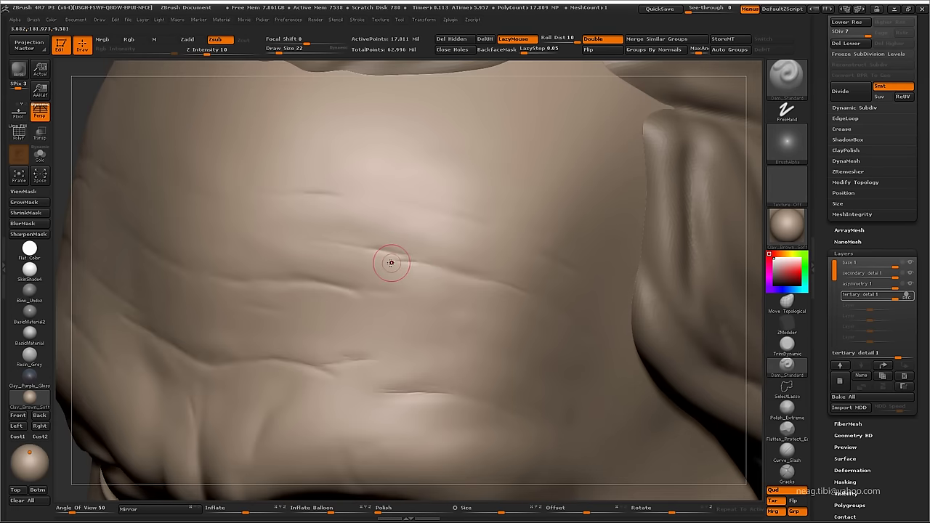
right_click_drag(482, 276, 390, 211, "alt")
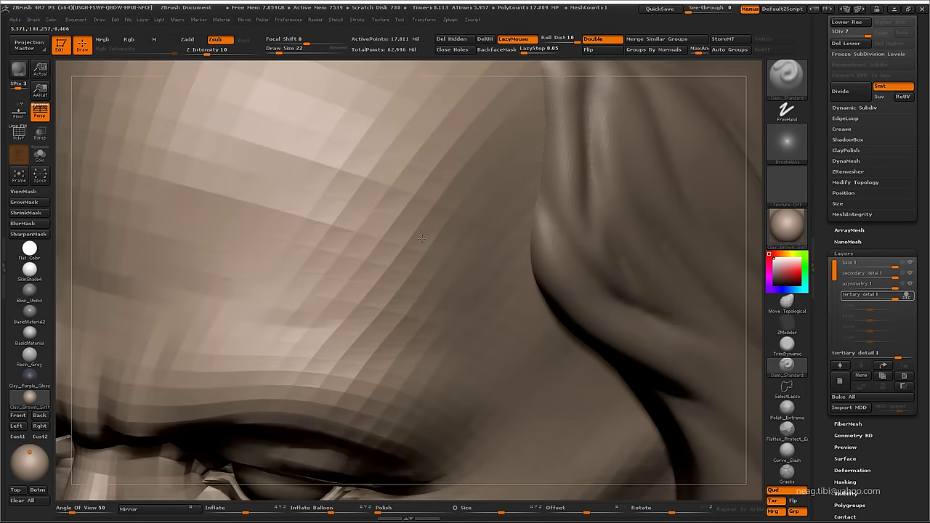
right_click_drag(482, 246, 409, 243, "alt")
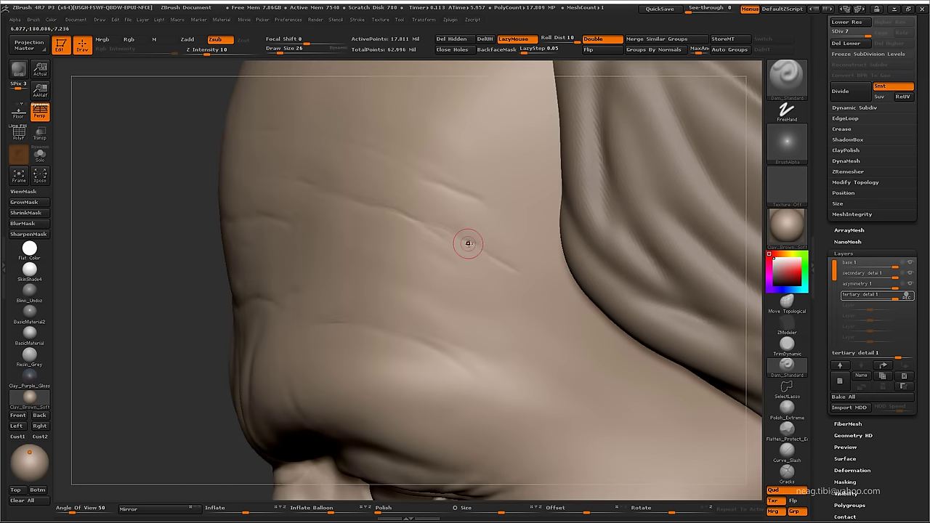
right_click_drag(436, 346, 435, 349, "alt")
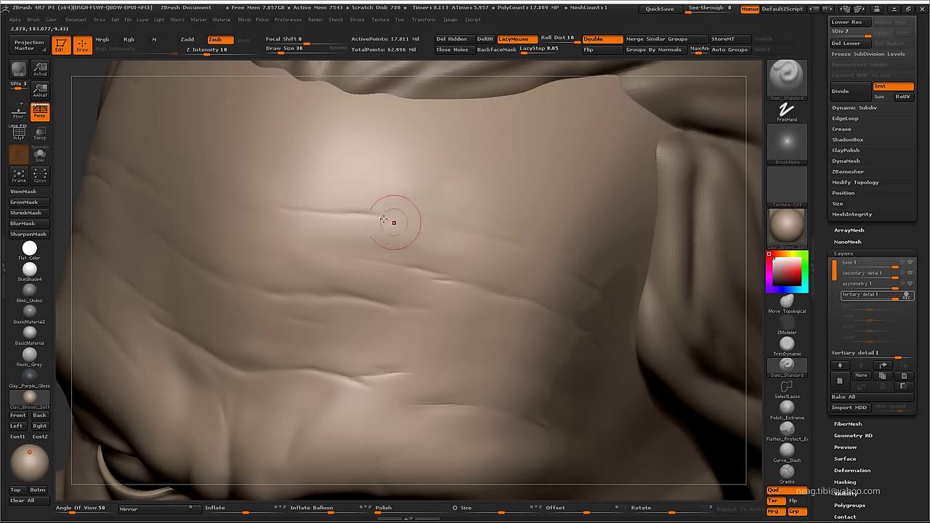
left_click(810, 236)
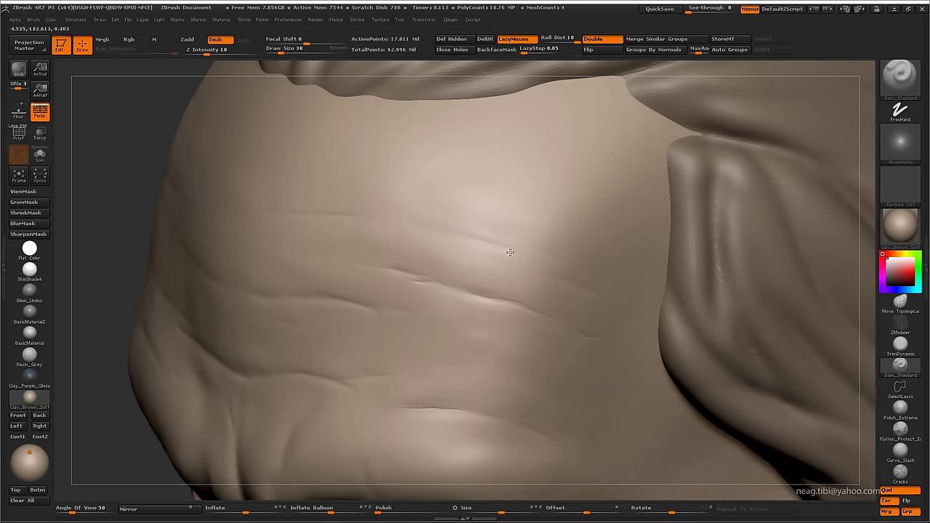
- Carve a wrinkle line across the forehead, clear the undo history, and deepen the crease
left_click_drag(496, 245, 533, 253)
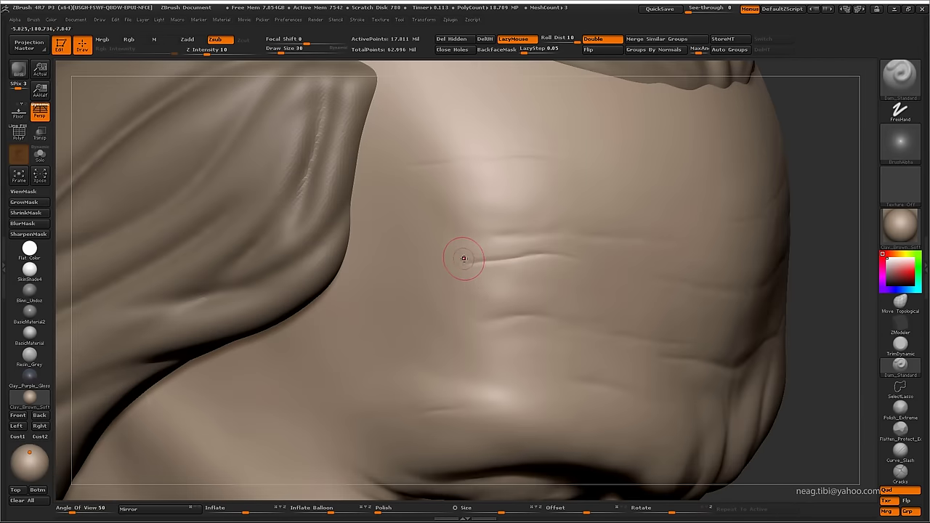
left_click(494, 39)
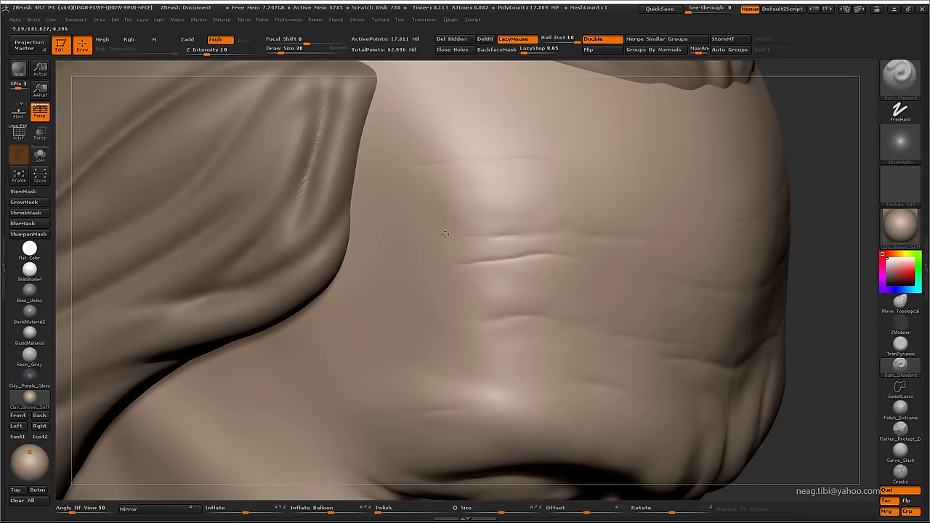
right_click_drag(422, 167, 392, 170)
left_click_drag(489, 160, 480, 156)
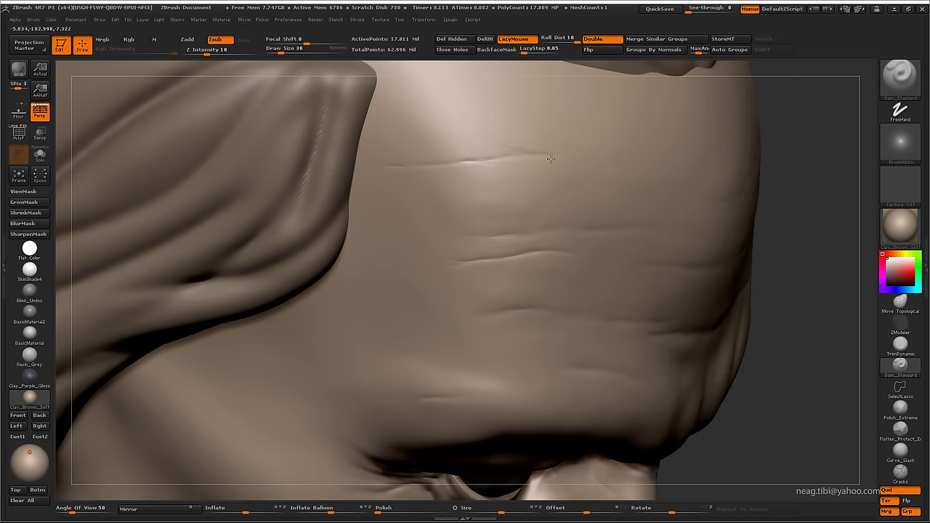
- Rotate and zoom around the head to review the forehead creases and brow
mouse_move(550, 159)
right_mouse_down()
mouse_move(565, 156)
mouse_move(502, 183)
right_mouse_up()
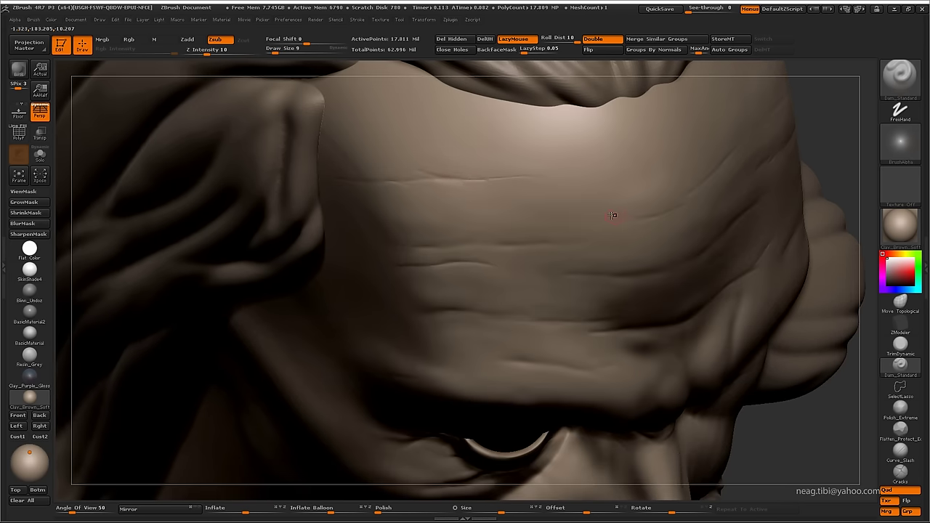
mouse_move(612, 209)
right_mouse_down()
mouse_move(412, 251)
mouse_move(418, 245)
right_mouse_up()
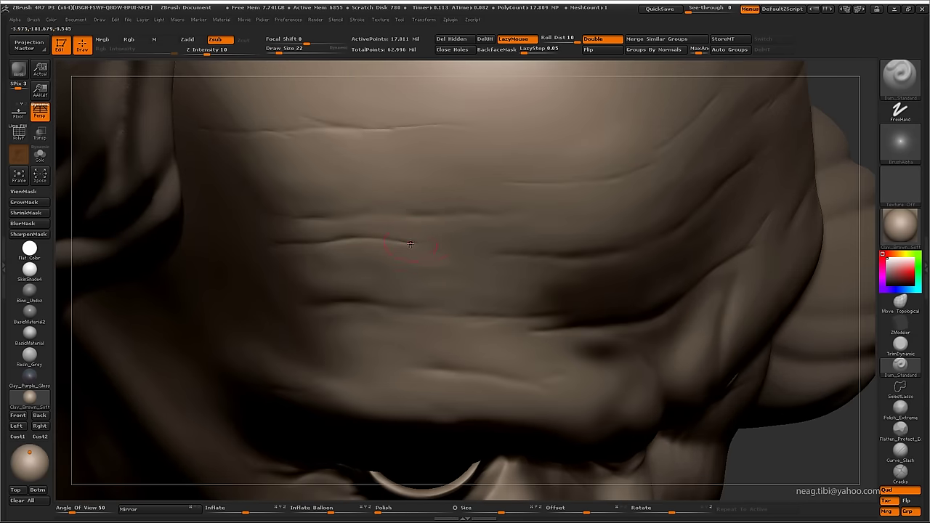
right_click_drag(356, 236, 322, 220)
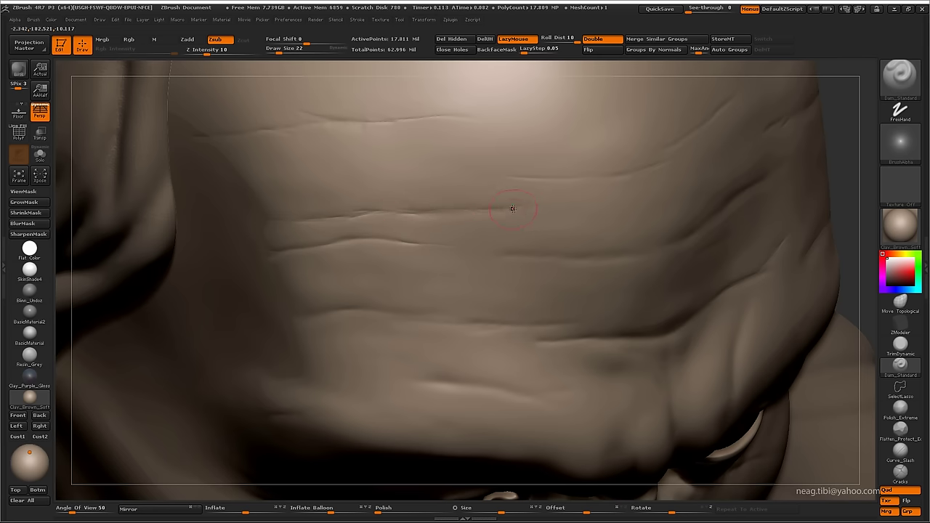
right_click_drag(550, 207, 442, 191)
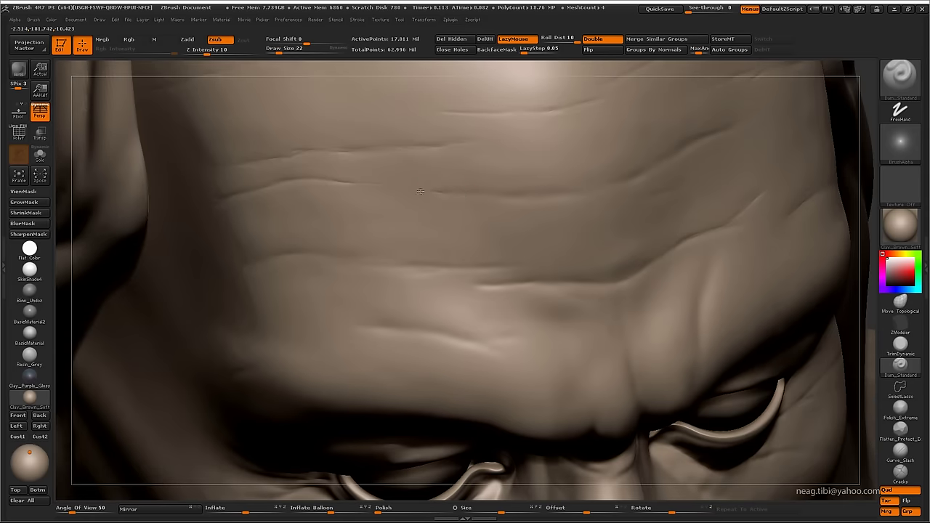
right_click_drag(526, 192, 474, 230)
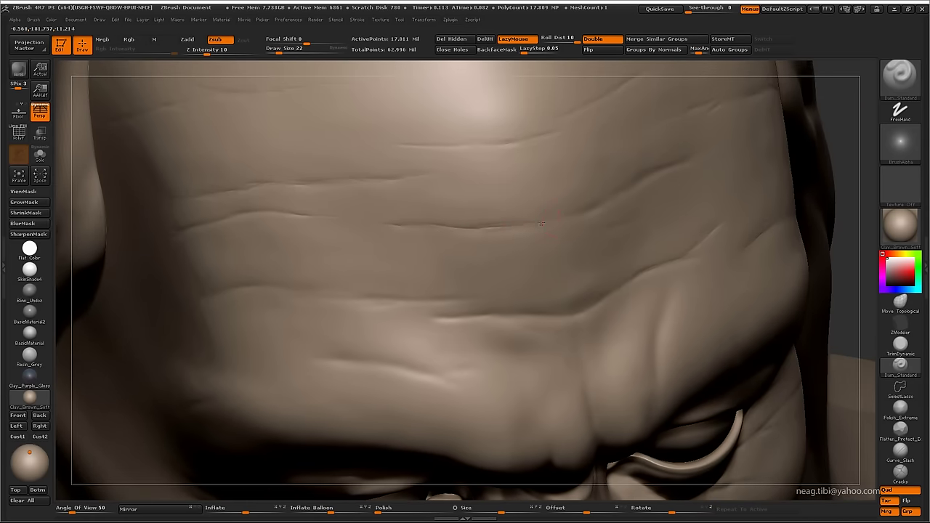
right_click_drag(606, 196, 418, 230)
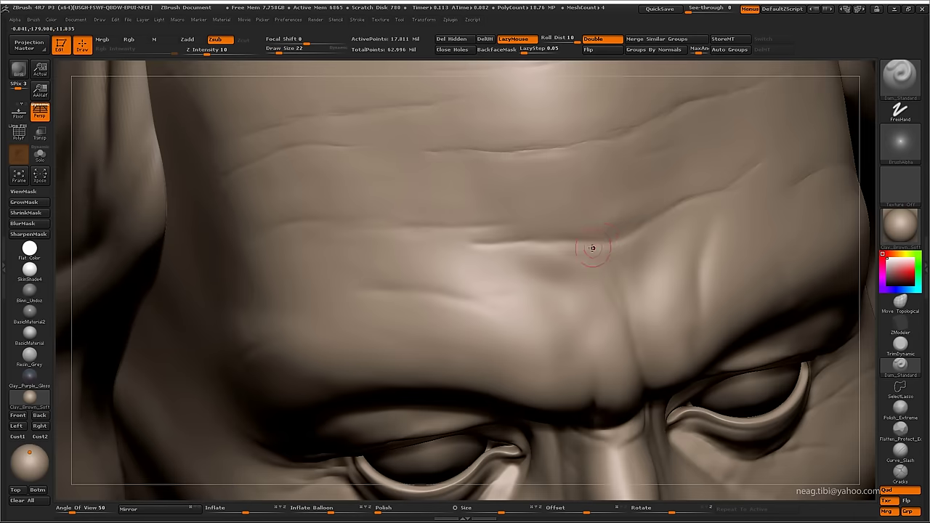
- Zoom in on the brow and deepen its crease along its full length
right_click_drag(592, 248, 538, 276, "ctrl")
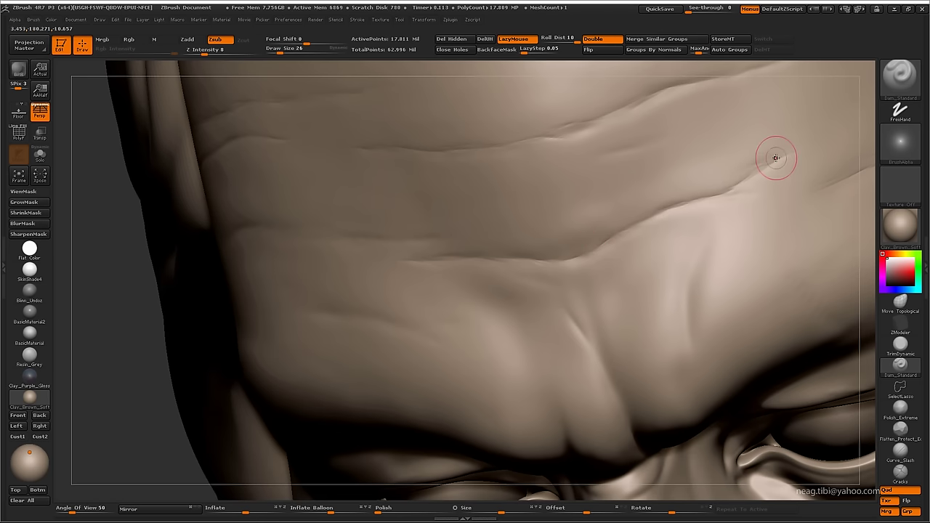
mouse_move(602, 311)
left_mouse_down("alt")
mouse_move(559, 309)
mouse_move(552, 245)
left_mouse_up("alt")
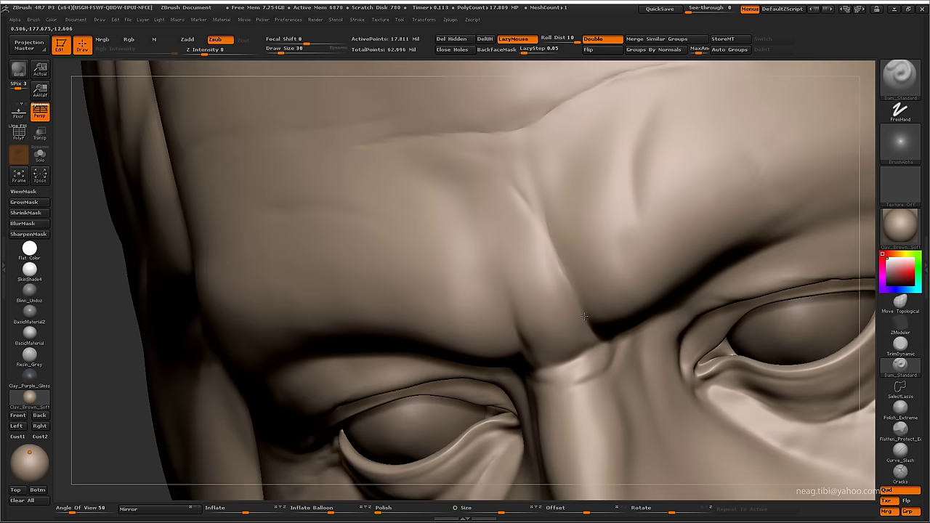
mouse_move(528, 294)
left_mouse_down("alt")
mouse_move(612, 340)
mouse_move(590, 353)
mouse_move(554, 288)
left_mouse_up("alt")
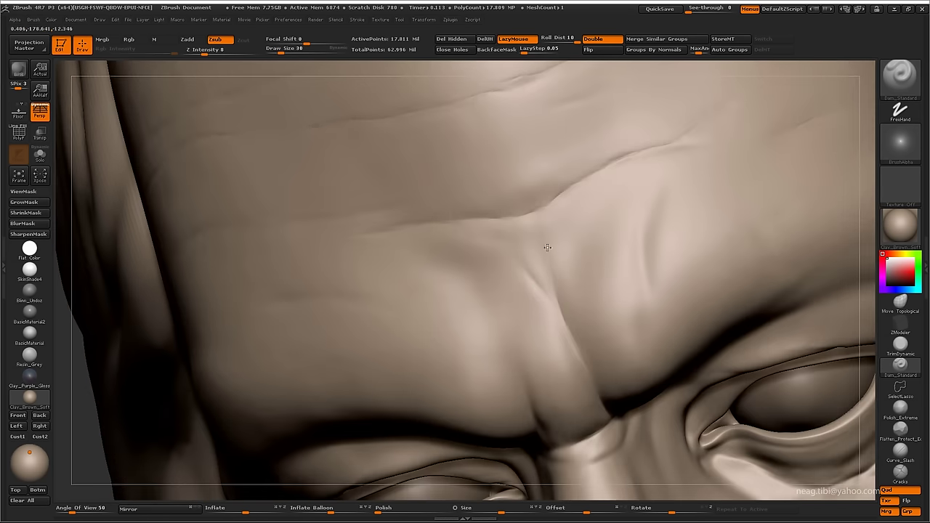
right_click_drag(534, 278, 293, 298)
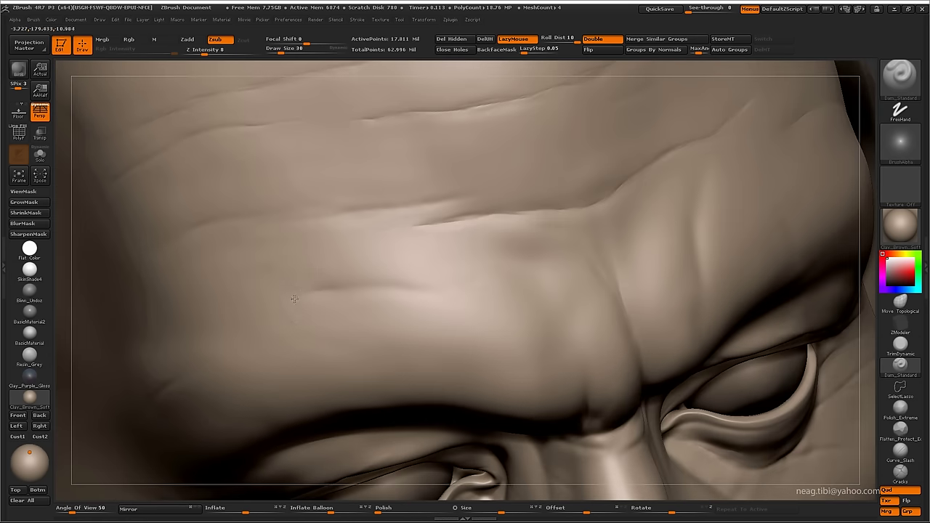
mouse_move(335, 288)
left_mouse_down()
mouse_move(387, 278)
mouse_move(412, 287)
left_mouse_up()
- Orbit between the whole head, forehead and eye to check the brow wrinkles
mouse_move(477, 290)
right_mouse_down()
mouse_move(519, 218)
mouse_move(512, 244)
mouse_move(664, 191)
mouse_move(696, 202)
right_mouse_up()
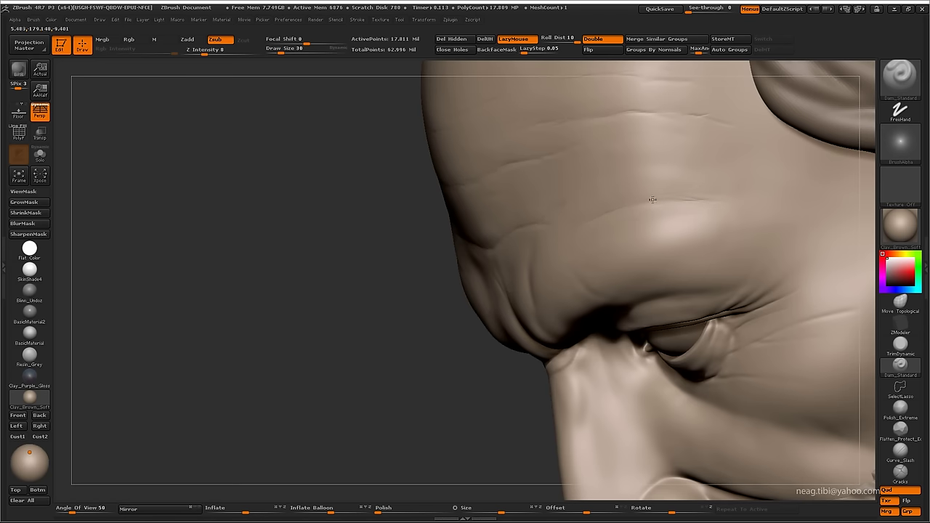
mouse_move(734, 127)
right_mouse_down()
mouse_move(678, 235)
mouse_move(483, 221)
right_mouse_up()
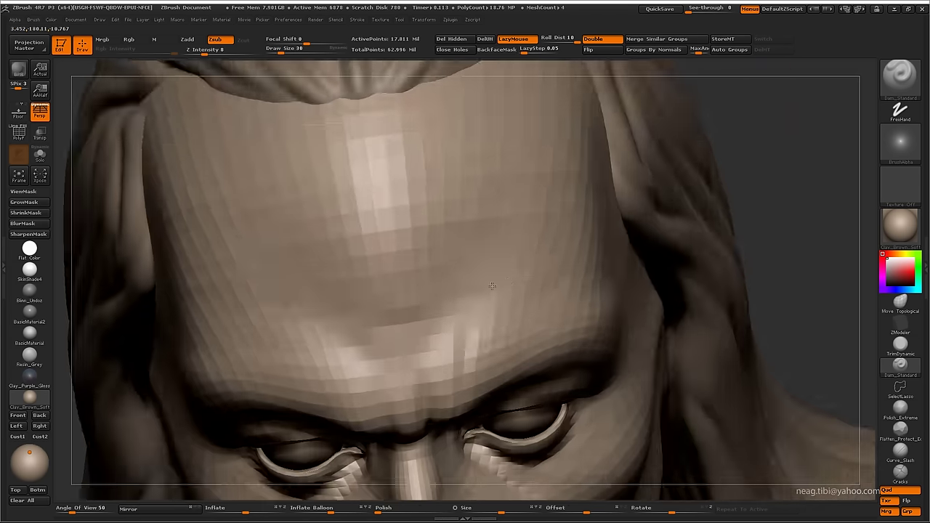
right_click_drag(501, 282, 344, 245)
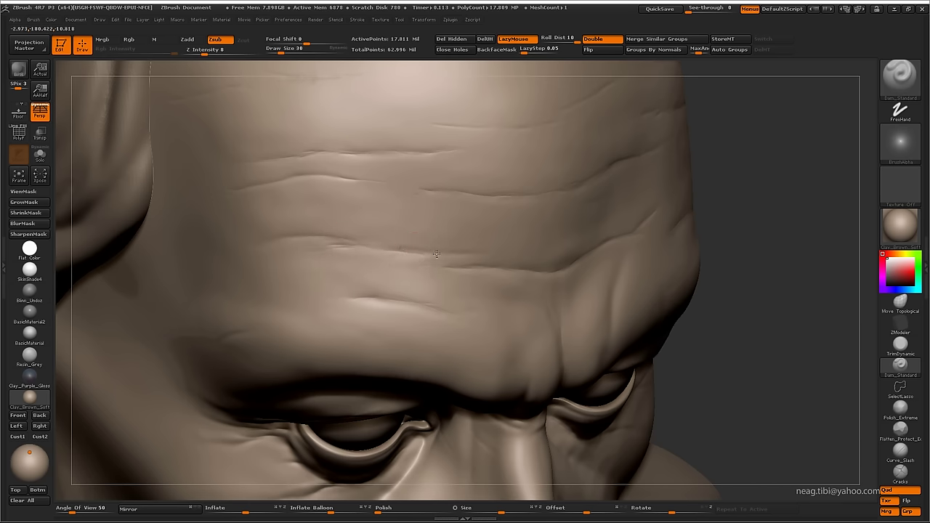
mouse_move(457, 238)
left_mouse_down()
mouse_move(539, 291)
mouse_move(516, 361)
left_mouse_up()
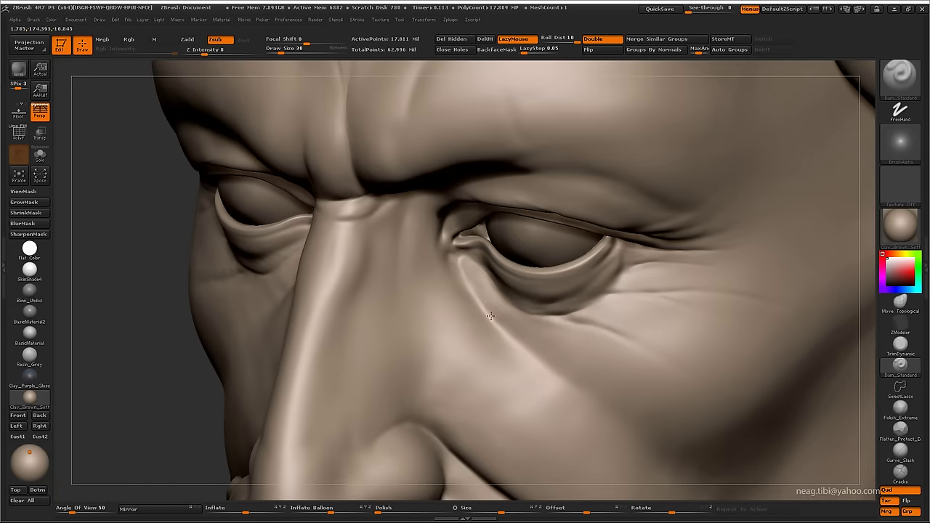
left_click_drag(492, 329, 487, 320)
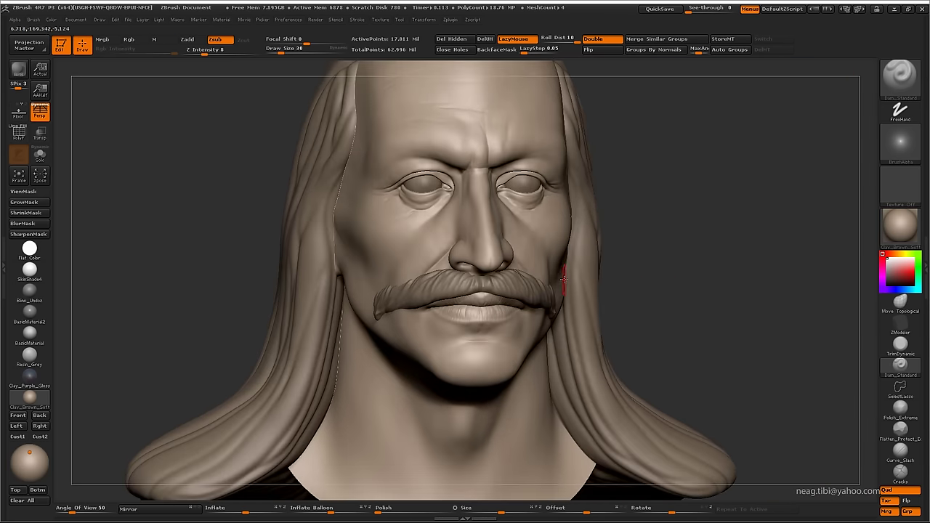
right_click_drag(564, 278, 428, 235, "ctrl")
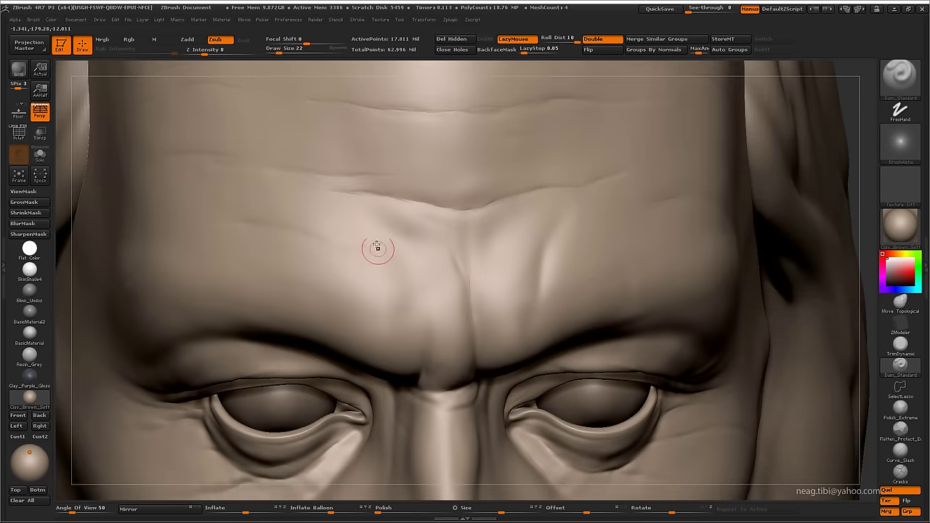
right_click_drag(377, 248, 347, 247)
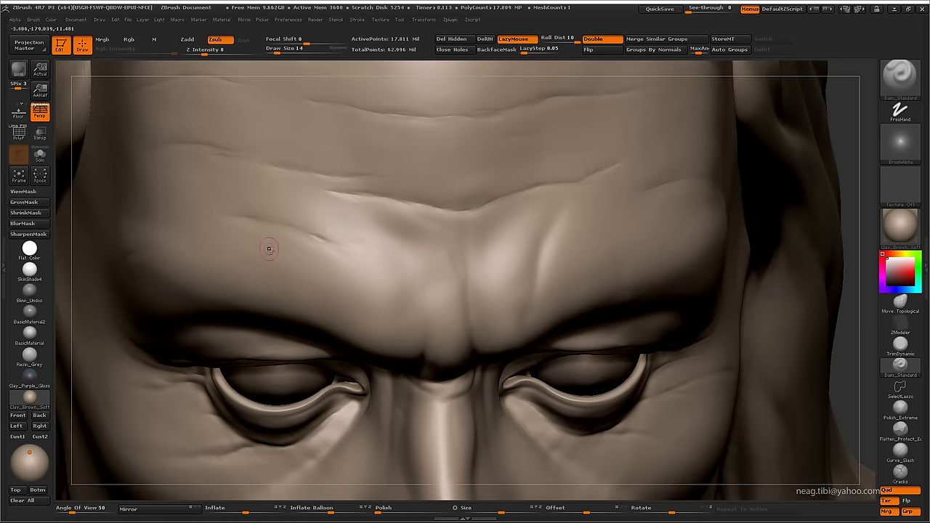
- Switch briefly to the Inflat brush, then back to Dam_Standard, closing in on the left eye
key("b")
key("i")
key("n")
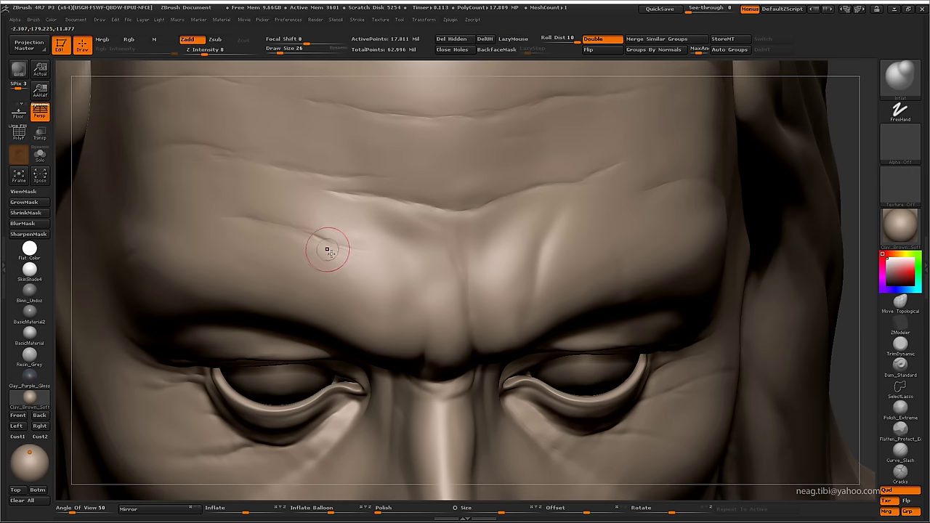
mouse_move(390, 300)
right_mouse_down("alt")
mouse_move(379, 191)
mouse_move(343, 277)
mouse_move(365, 347)
right_mouse_up("alt")
key("b")
key("d")
key("s")
right_click_drag(354, 297, 389, 299, "alt")
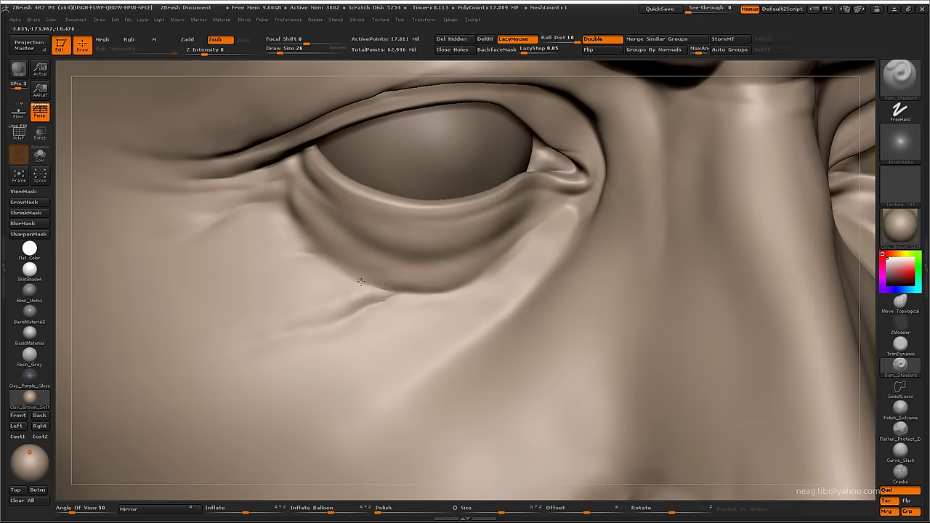
- Enlarge the brush slightly and carve a wrinkle crease beneath the eye
right_click_drag(341, 281, 399, 271, "alt")
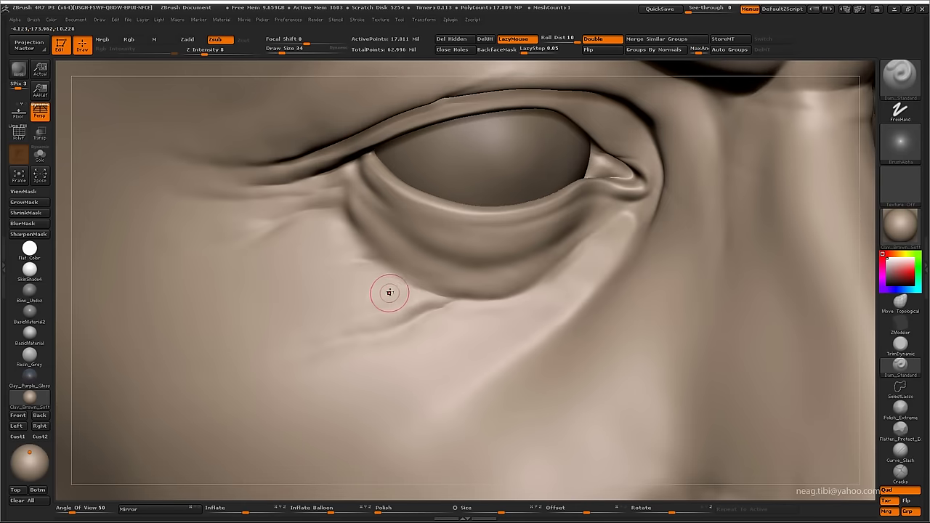
right_click_drag(383, 311, 411, 290)
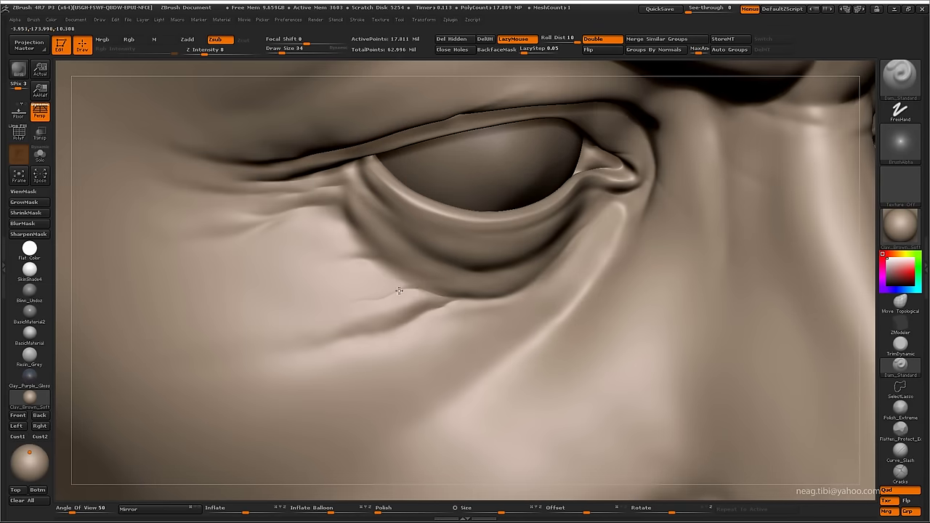
key("]")
mouse_move(228, 335)
right_mouse_down()
mouse_move(333, 305)
mouse_move(316, 301)
right_mouse_up()
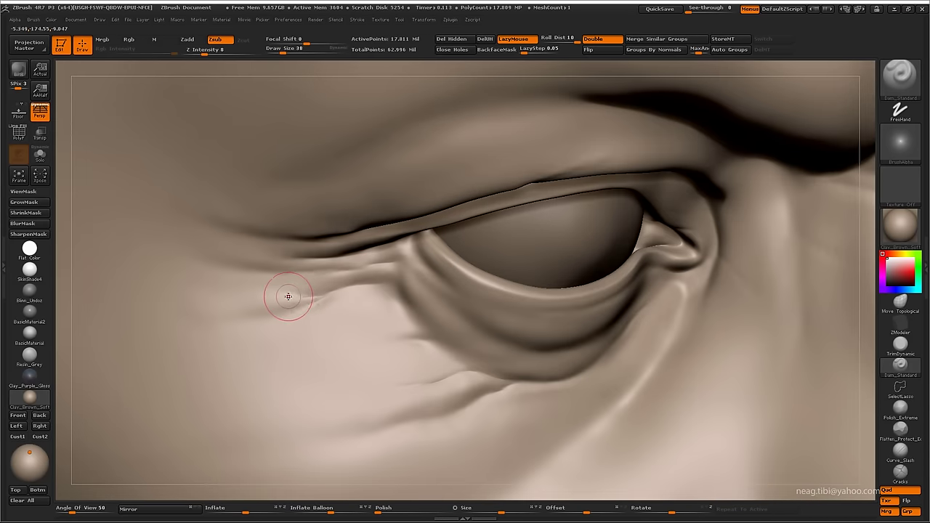
left_click_drag(288, 296, 352, 286)
mouse_move(400, 287)
right_mouse_down()
mouse_move(363, 307)
mouse_move(390, 292)
mouse_move(470, 301)
mouse_move(522, 290)
mouse_move(409, 301)
mouse_move(400, 339)
mouse_move(407, 323)
mouse_move(601, 321)
mouse_move(584, 324)
mouse_move(525, 244)
mouse_move(501, 263)
right_mouse_up()
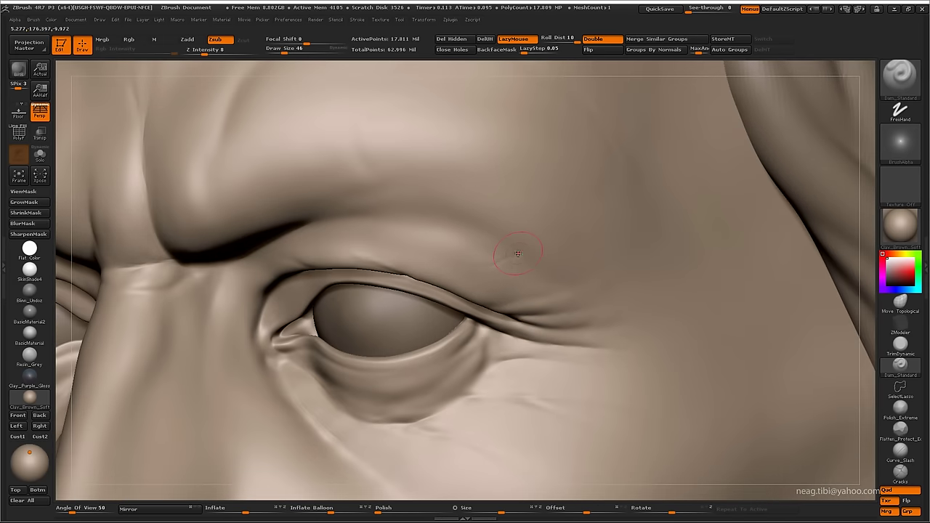
- Switch to Inflat, then Smooth with a smaller, stronger brush to soften the skin above the eye
key("b")
key("i")
key("n")
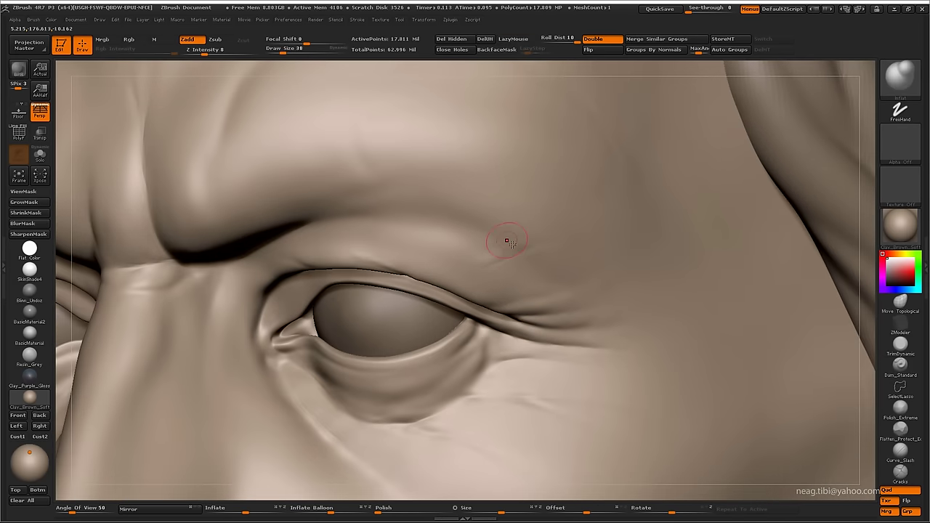
key("space")
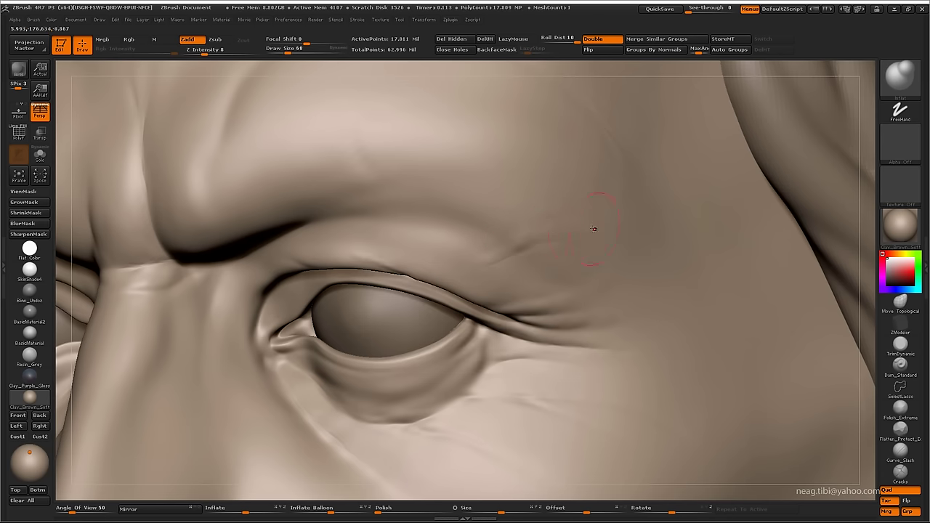
key("shift")
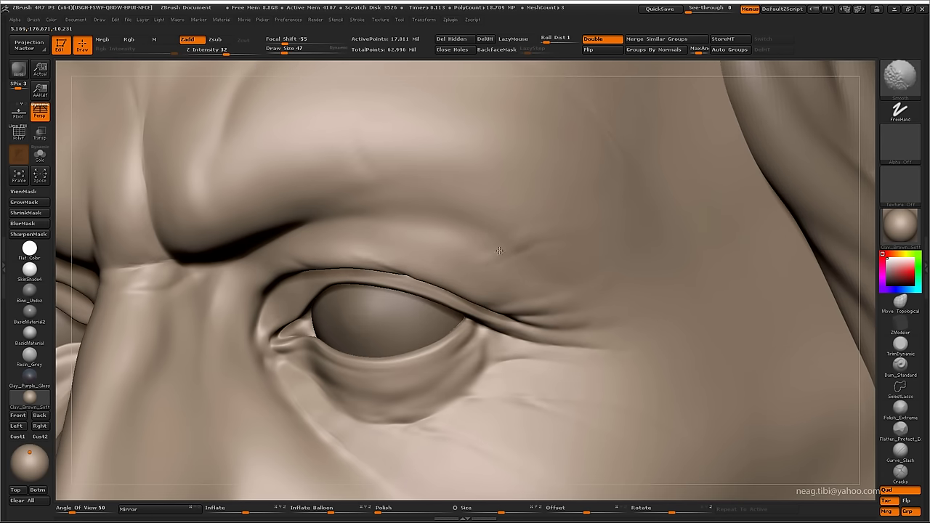
left_click_drag(284, 51, 279, 50)
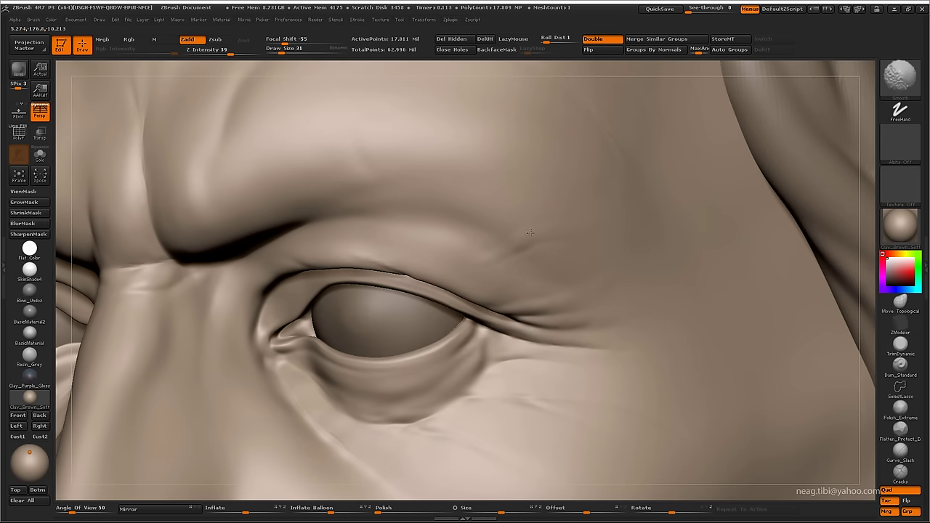
- Frame the whole head and rotate in toward the brow
key("f")
mouse_move(538, 230)
left_mouse_down()
mouse_move(632, 196)
mouse_move(445, 210)
mouse_move(446, 270)
left_mouse_up()
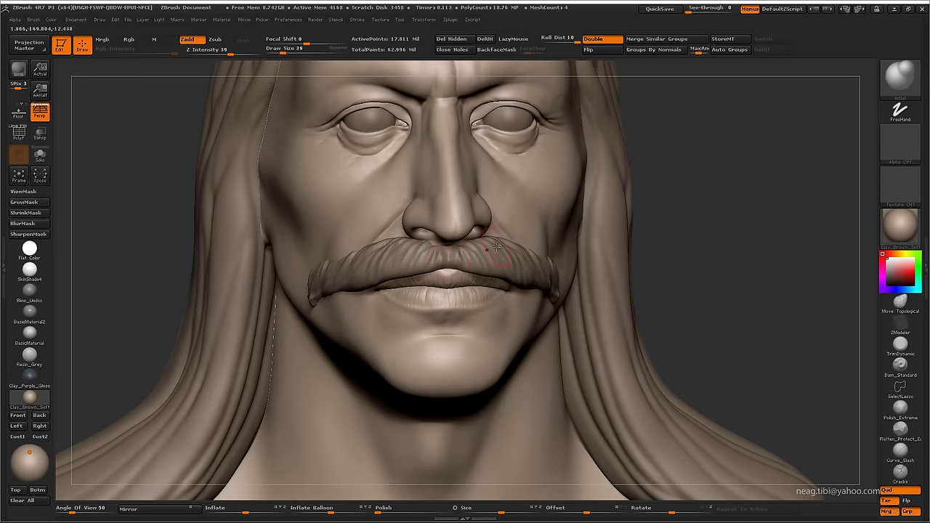
mouse_move(496, 247)
left_mouse_down()
mouse_move(439, 260)
mouse_move(486, 268)
left_mouse_up()
left_click_drag(428, 272, 339, 330)
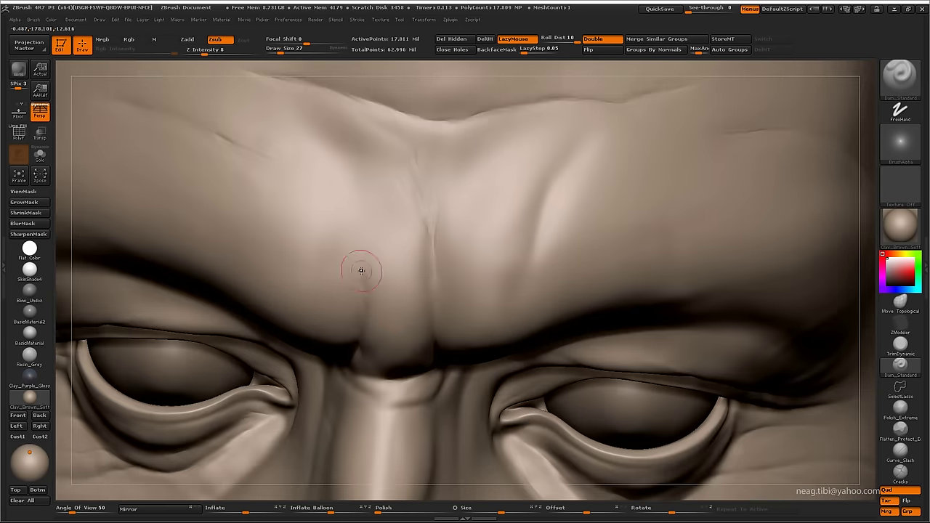
- Switch to the thin-crease Dam_Standard brush and work close in on the brow and eyelid crease
left_click_drag(361, 298, 357, 325, "alt")
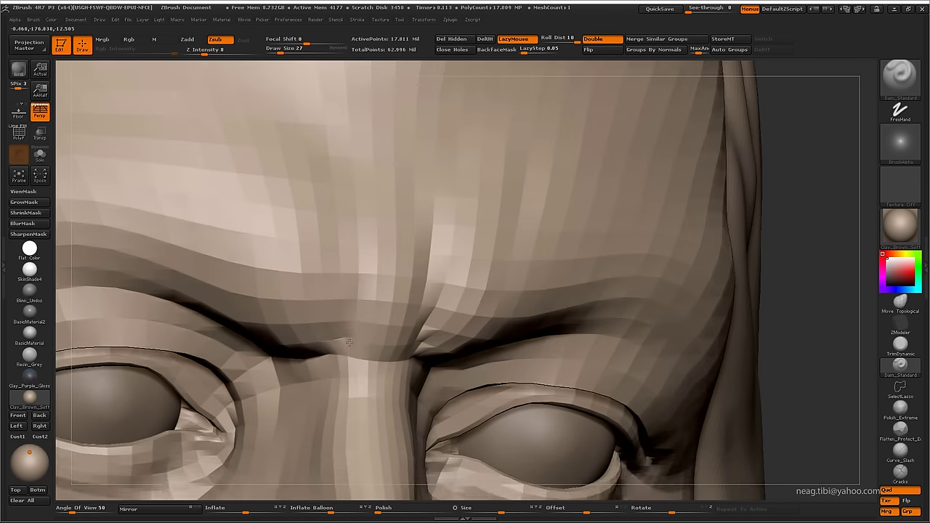
mouse_move(348, 361)
right_mouse_down()
mouse_move(337, 378)
mouse_move(331, 374)
right_mouse_up()
left_click(900, 363)
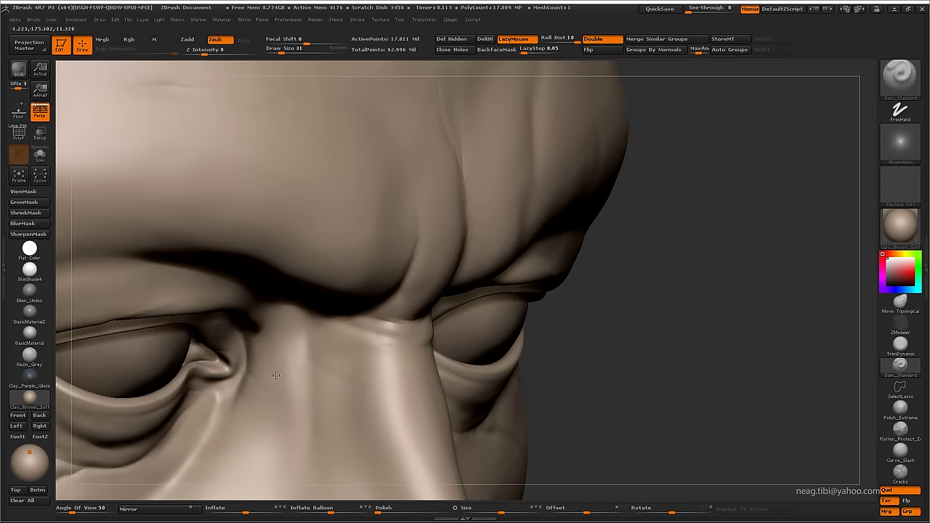
mouse_move(276, 392)
right_mouse_down()
mouse_move(286, 408)
mouse_move(270, 394)
right_mouse_up()
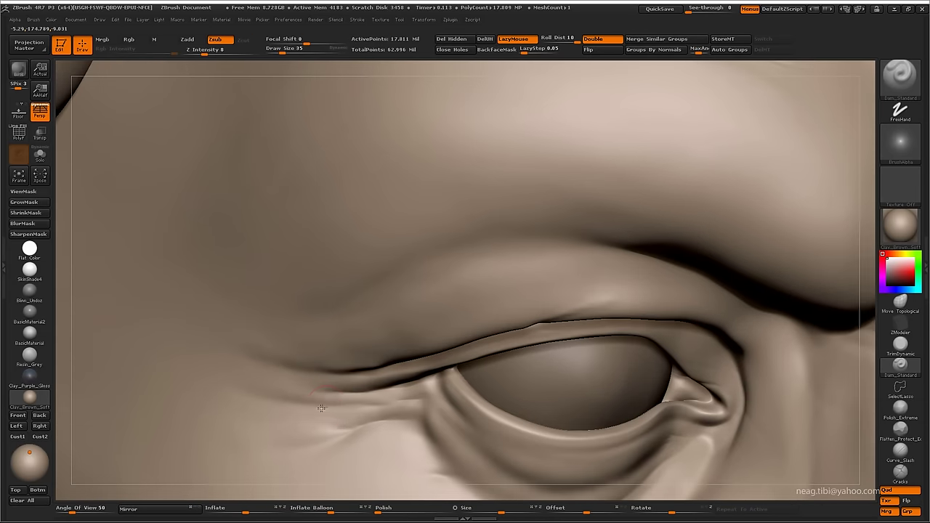
scroll(340, 405, "up", 3)
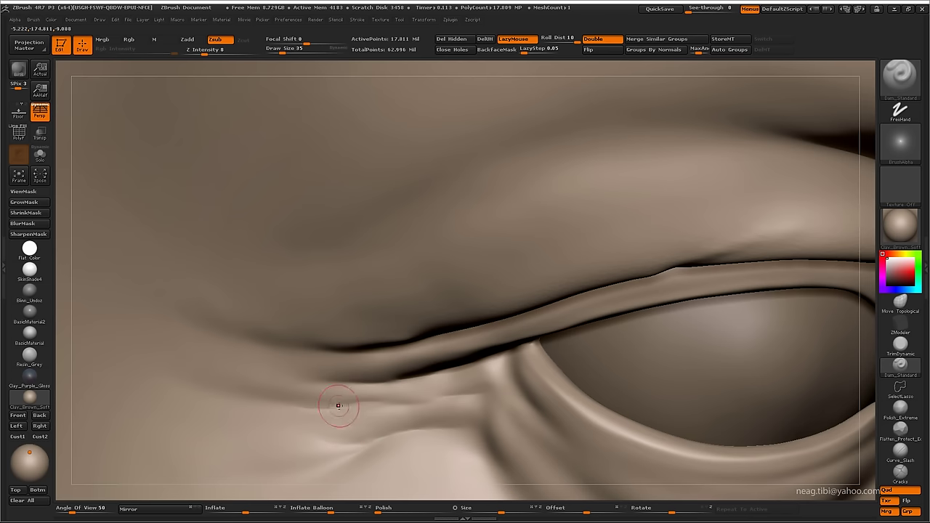
left_click_drag(267, 414, 209, 386)
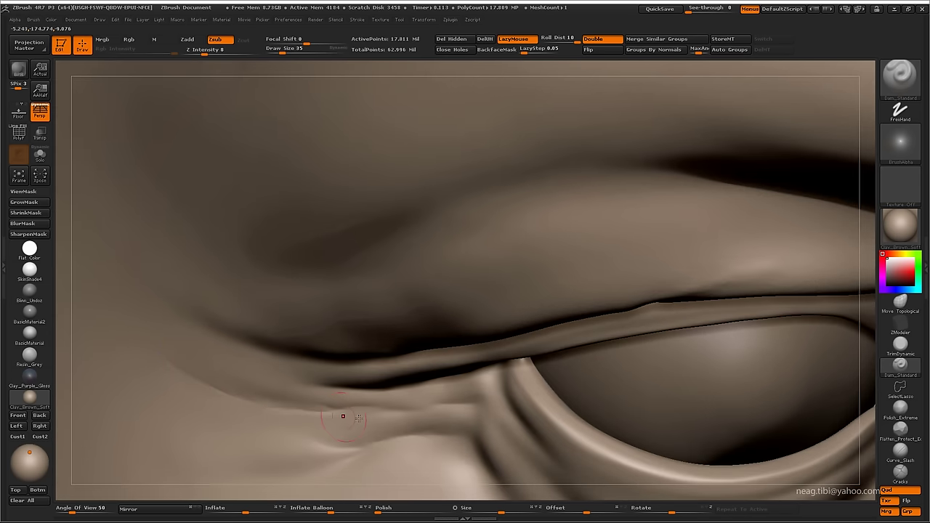
mouse_move(342, 411)
left_mouse_down()
mouse_move(390, 372)
mouse_move(400, 348)
mouse_move(396, 356)
left_mouse_up()
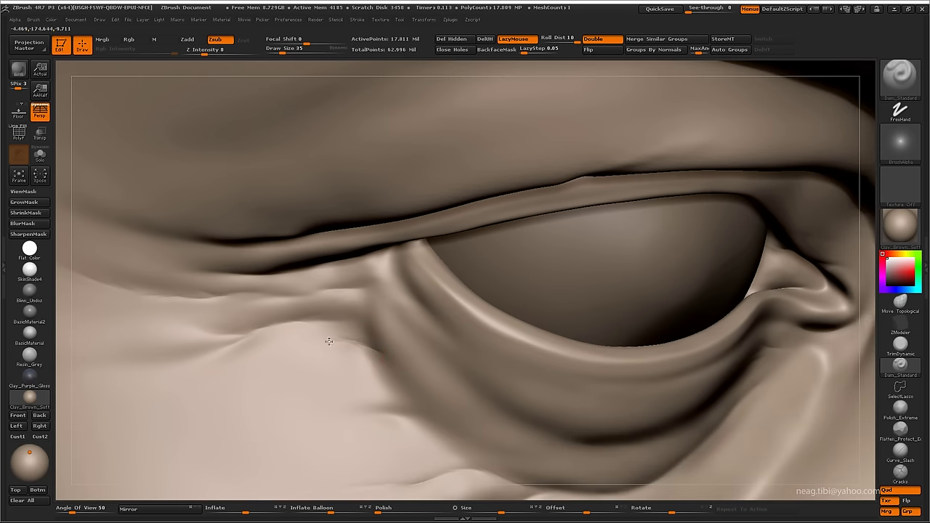
left_click_drag(421, 371, 422, 376)
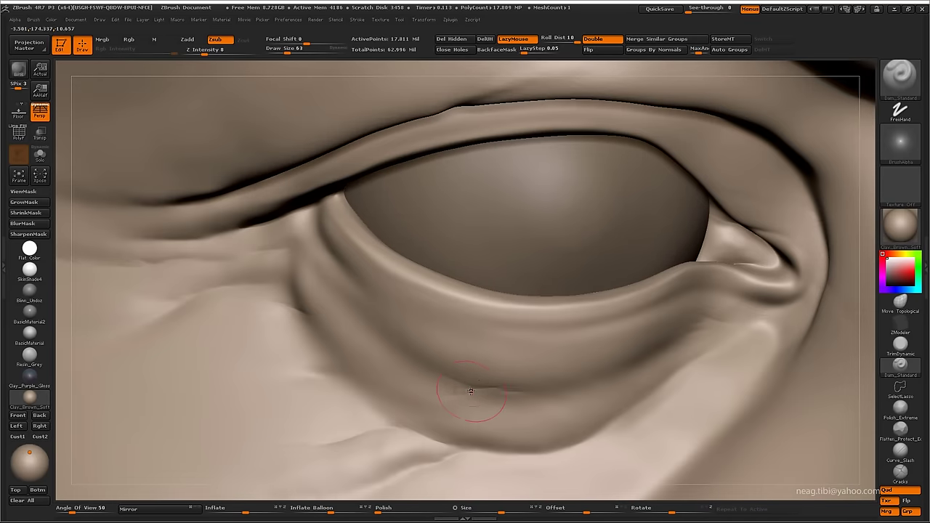
- Switch to Inflat at Z Intensity 5, then orbit back to the brow between the eyes
type("bin")
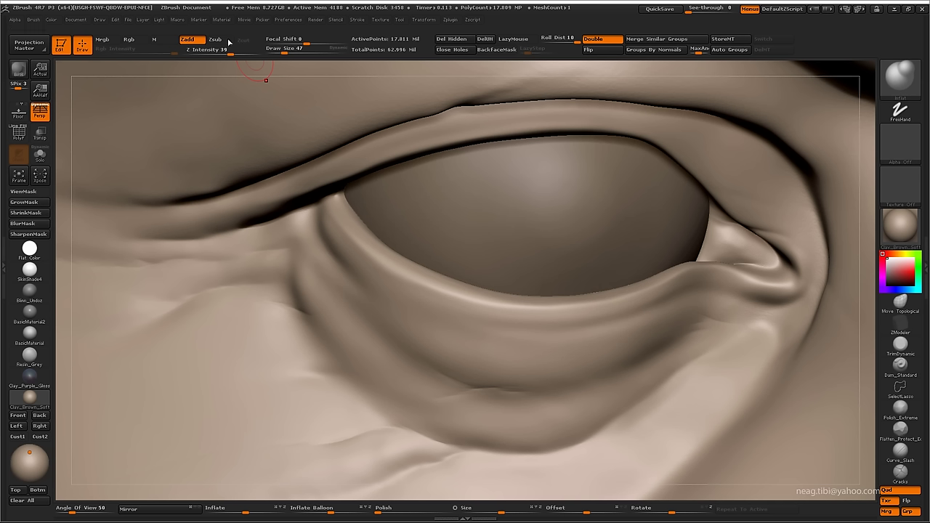
type("u10")
key("Return")
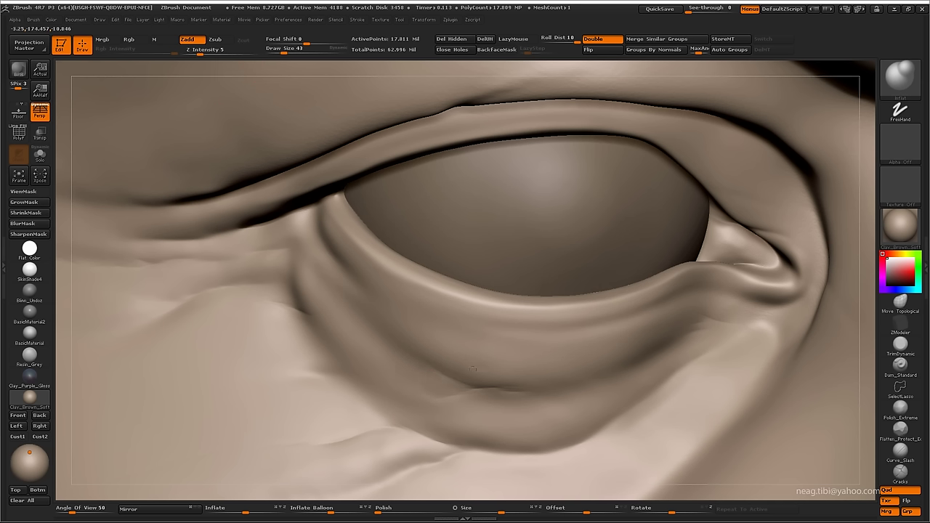
left_click_drag(472, 369, 316, 191, "alt")
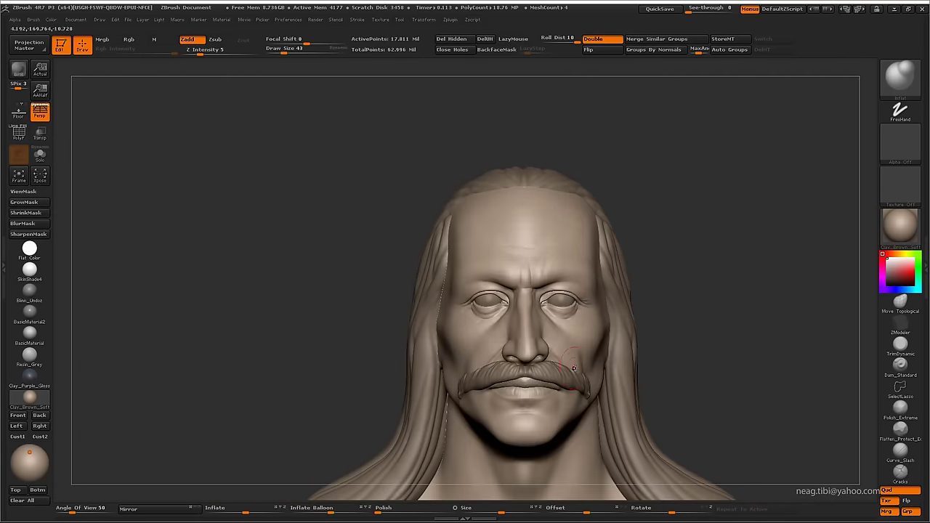
mouse_move(573, 369)
right_mouse_down()
mouse_move(509, 342)
mouse_move(449, 340)
mouse_move(383, 300)
right_mouse_up()
mouse_move(369, 264)
right_mouse_down("ctrl")
mouse_move(385, 269)
mouse_move(352, 264)
right_mouse_up("ctrl")
right_click_drag(384, 311, 342, 284, "ctrl")
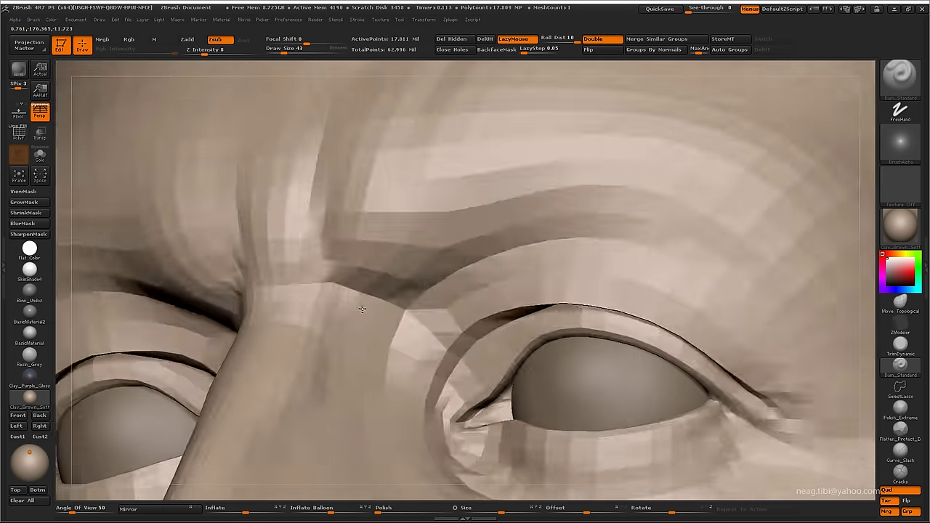
- Rotate into the left eye and push the inner eye-corner geometry into shape with Clay
right_click_drag(326, 243, 390, 322)
key("shift")
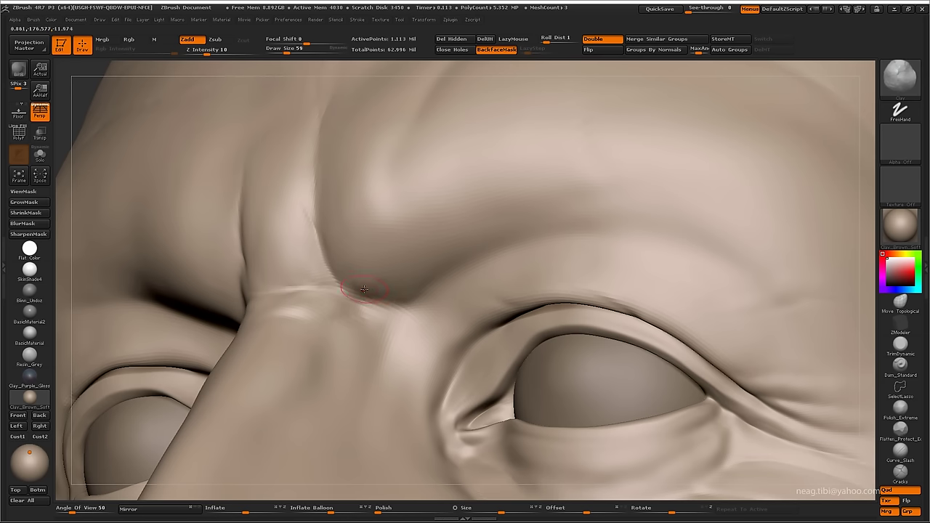
key("ctrl")
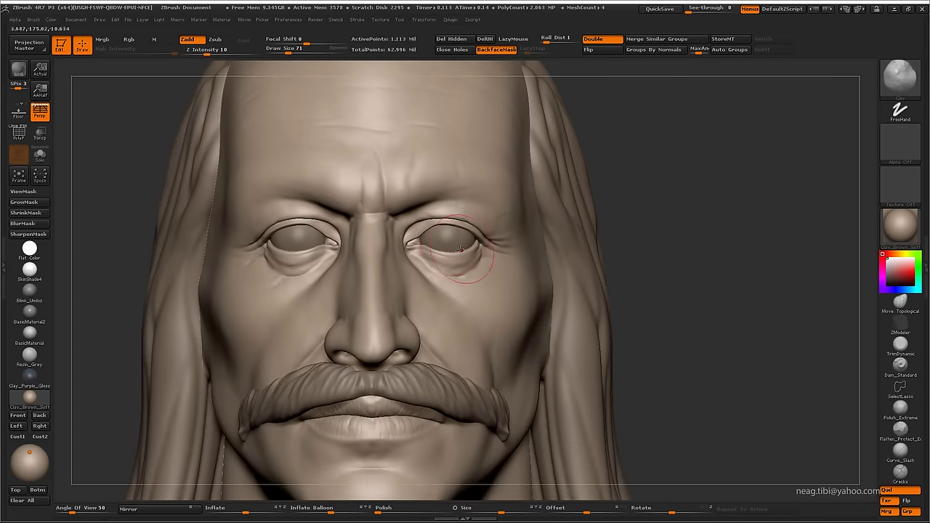
left_click_drag(640, 167, 465, 369)
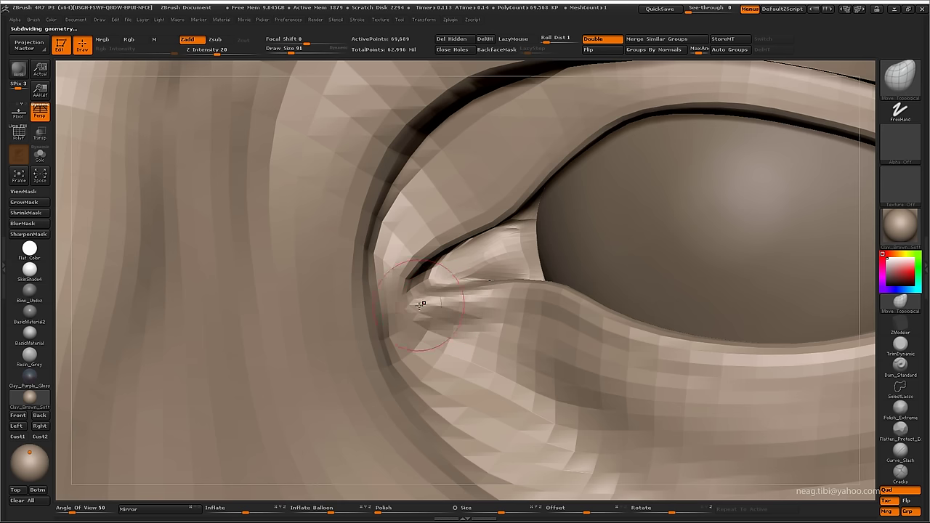
left_click_drag(446, 303, 443, 261)
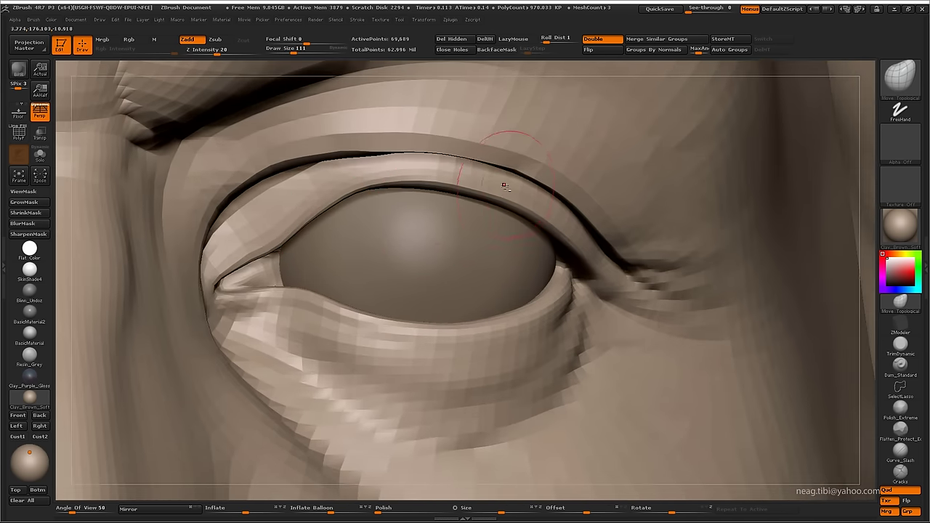
- Carve a groove along the upper eyelid crease, subdivide higher, and re-sculpt the inner lid and corner
key("space")
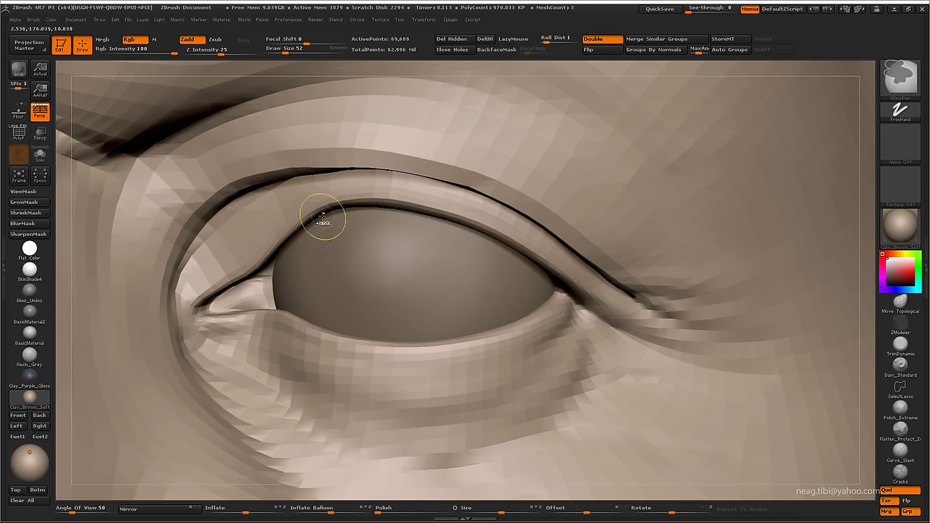
left_click_drag(322, 204, 622, 322)
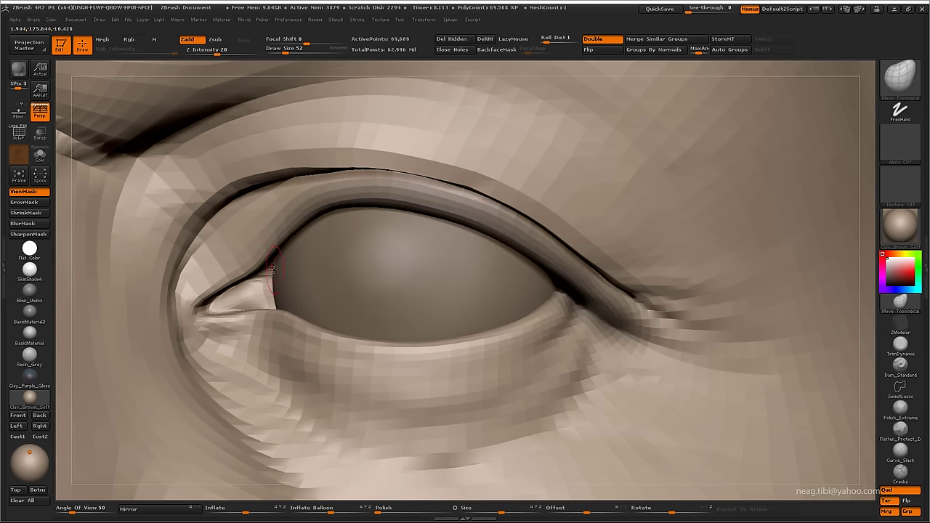
key("ctrl+d")
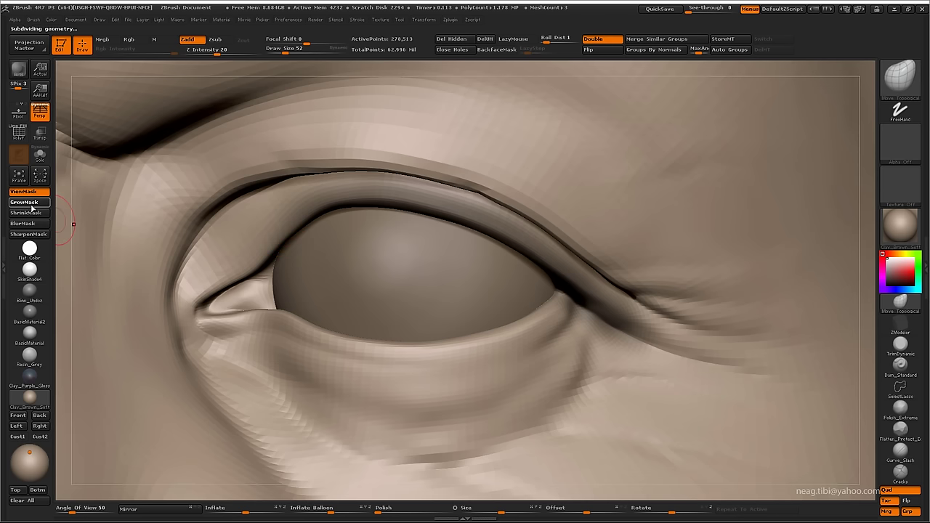
mouse_move(218, 283)
left_mouse_down()
mouse_move(305, 204)
mouse_move(385, 182)
left_mouse_up()
mouse_move(247, 305)
left_mouse_down()
mouse_move(234, 281)
mouse_move(215, 319)
mouse_move(342, 188)
mouse_move(469, 218)
mouse_move(571, 287)
mouse_move(618, 338)
left_mouse_up()
- Switch to Move Topological, enlarge the brush over the eyelid, and turn off ViewMask
key("b")
key("m")
key("t")
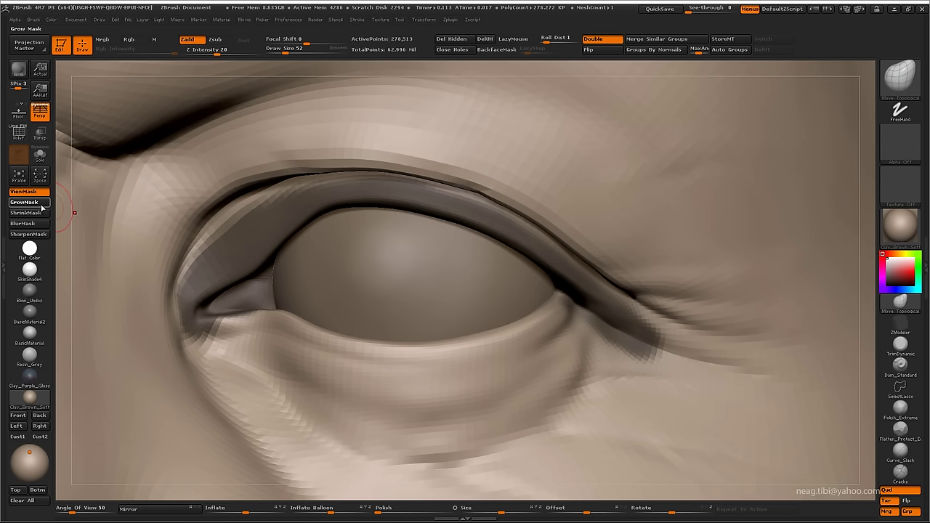
mouse_move(62, 206)
left_mouse_down()
mouse_move(394, 283)
mouse_move(397, 276)
left_mouse_up()
left_click_drag(304, 44, 308, 45)
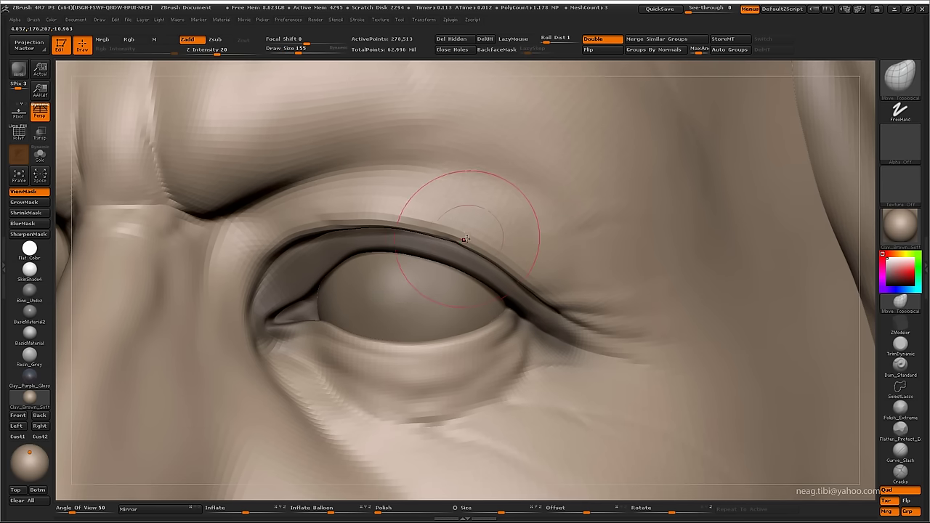
mouse_move(481, 220)
left_mouse_down()
mouse_move(466, 246)
mouse_move(467, 225)
mouse_move(457, 266)
mouse_move(487, 239)
left_mouse_up()
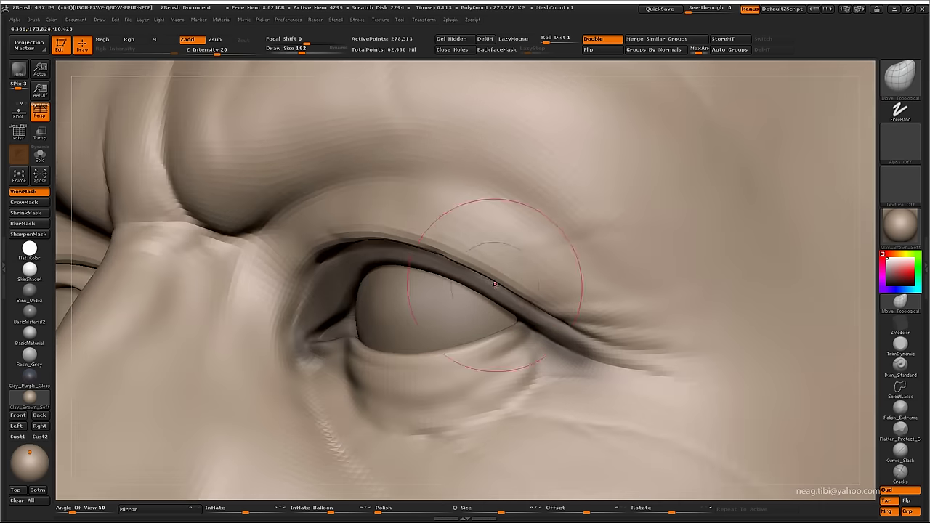
mouse_move(529, 291)
left_mouse_down("alt")
mouse_move(467, 244)
mouse_move(89, 208)
left_mouse_up("alt")
left_click(24, 191)
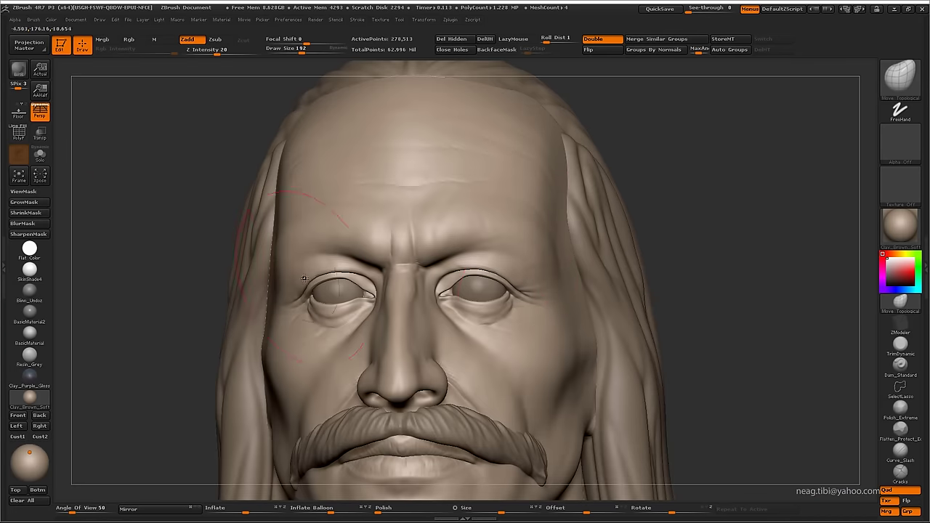
- Orbit and zoom between both eyes and the whole head to review the eye area
mouse_move(498, 311)
left_mouse_down("alt")
mouse_move(475, 287)
mouse_move(407, 305)
left_mouse_up("alt")
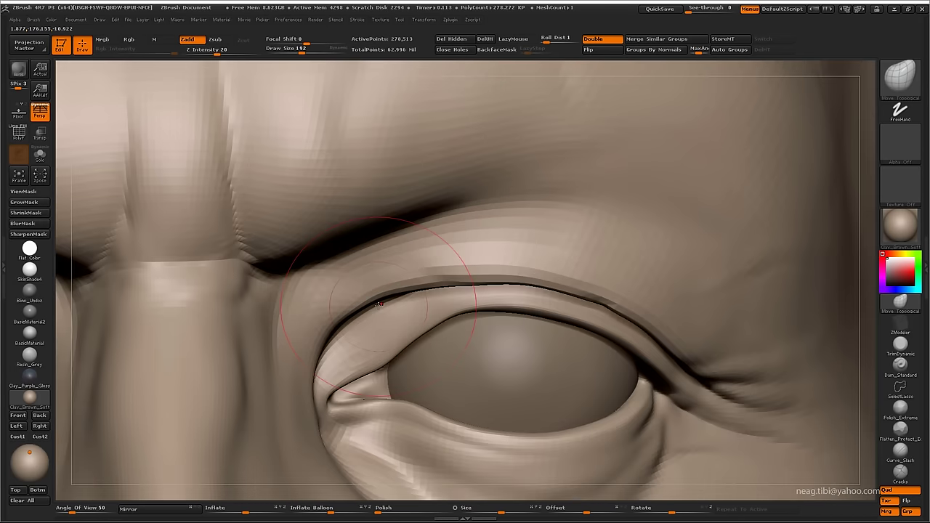
mouse_move(552, 291)
left_mouse_down("alt")
mouse_move(525, 202)
mouse_move(498, 290)
mouse_move(610, 306)
mouse_move(432, 279)
left_mouse_up("alt")
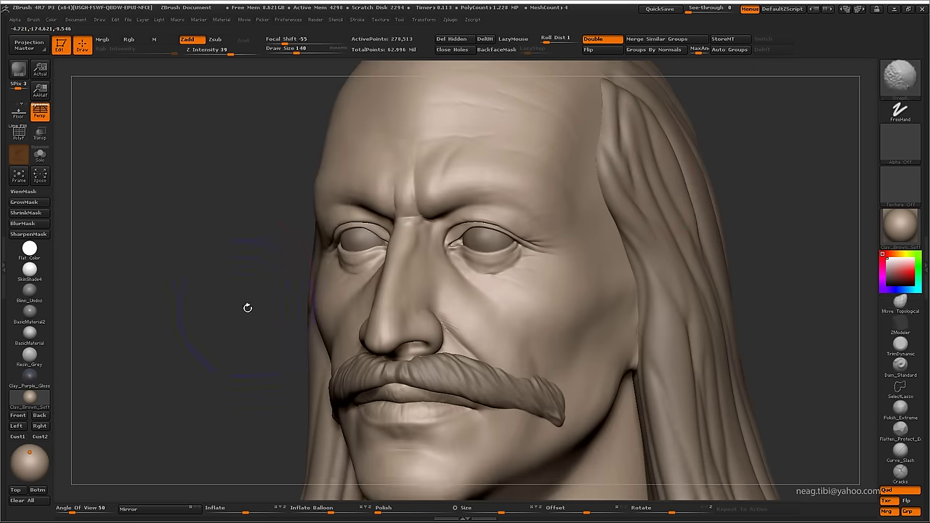
left_click_drag(247, 307, 480, 281)
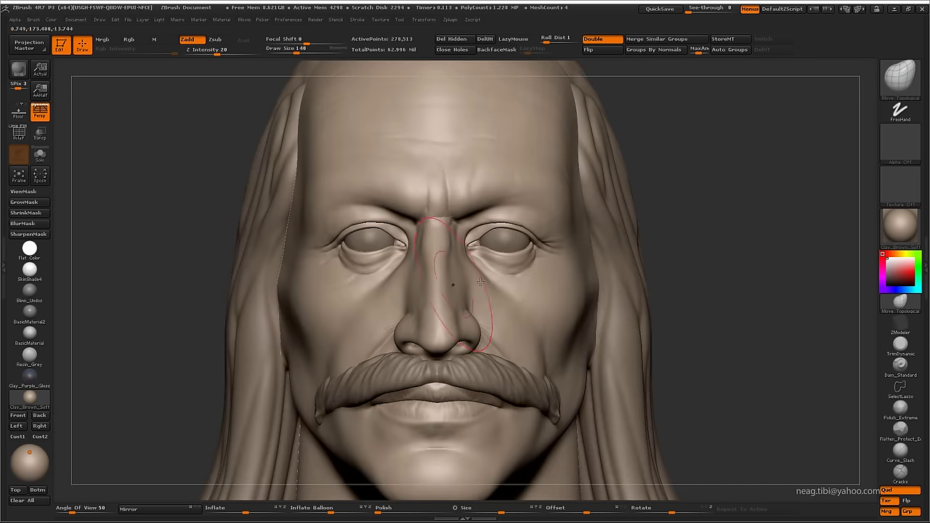
left_click_drag(356, 283, 404, 251, "alt")
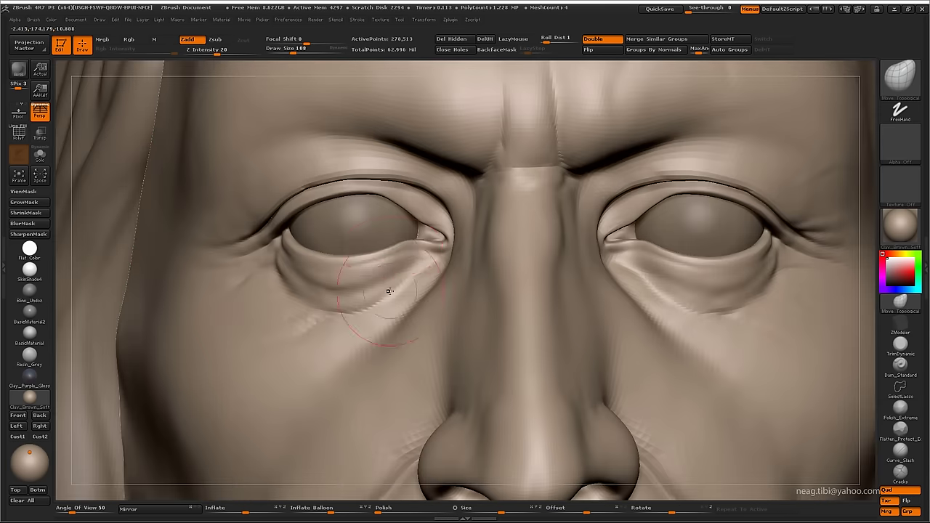
key("f")
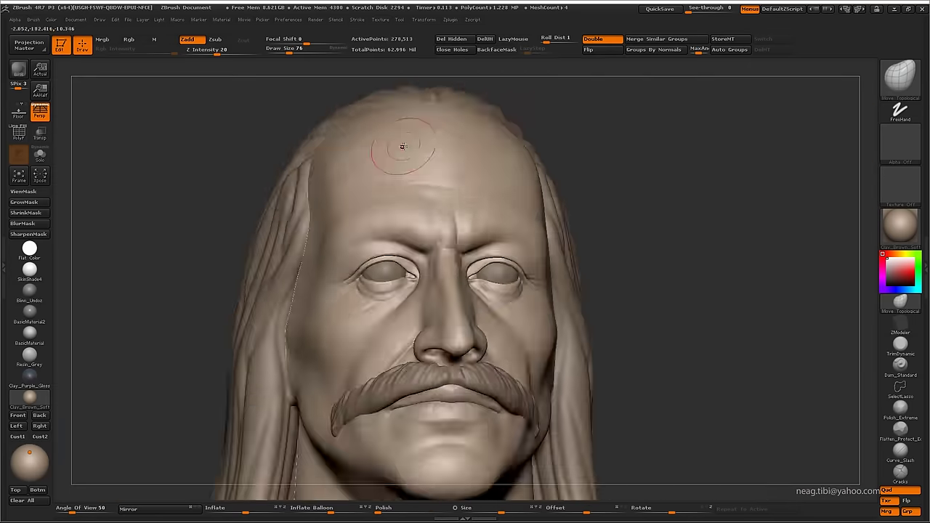
left_click_drag(682, 174, 706, 152)
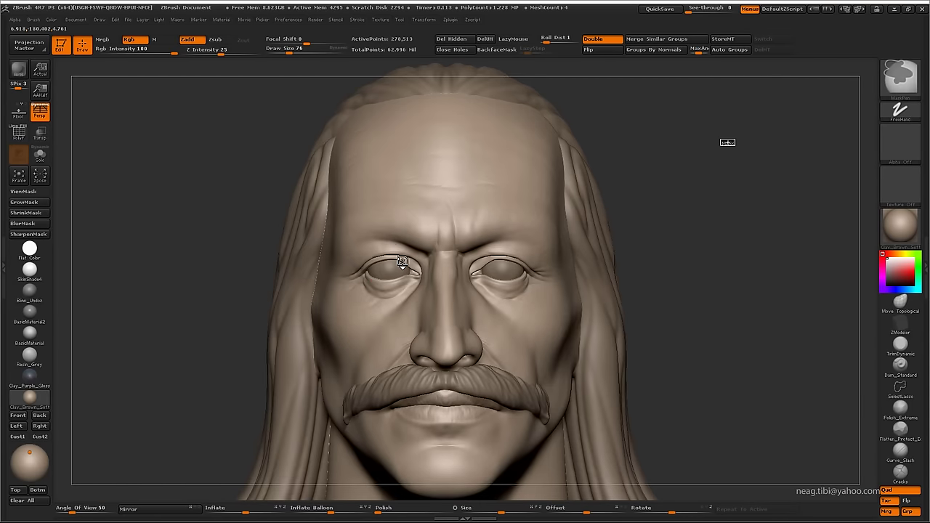
left_click_drag(402, 261, 407, 254, "alt")
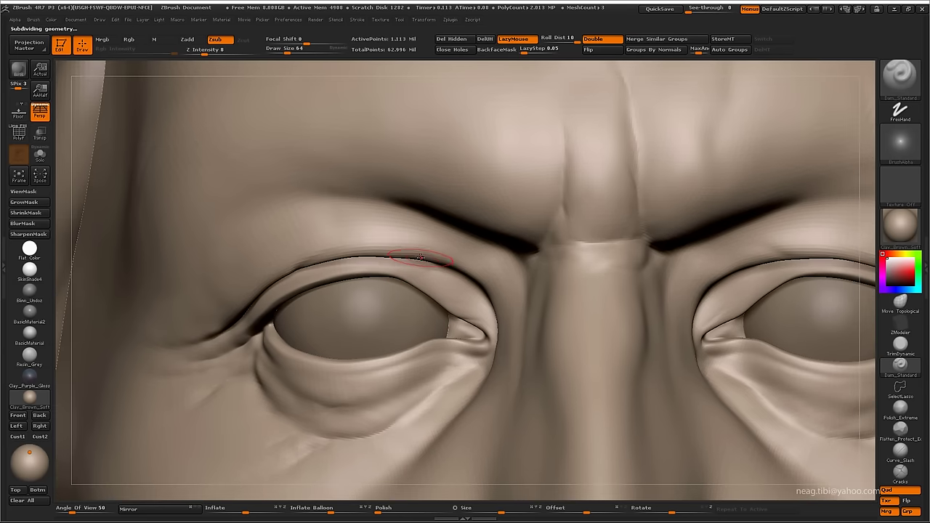
- Zoom close on the left upper eyelid and lower Draw Size to 26 for crease carving
left_click_drag(434, 262, 427, 242, "alt")
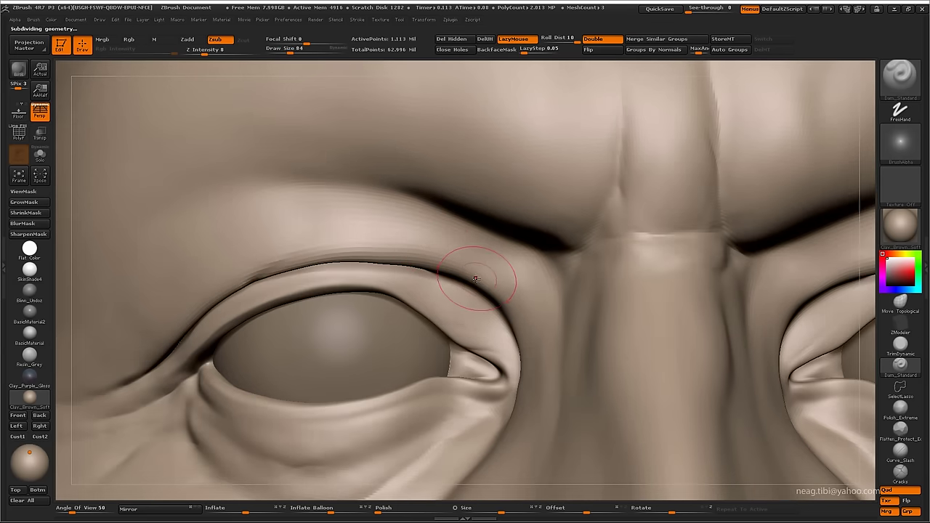
mouse_move(475, 279)
left_mouse_down("alt")
mouse_move(494, 276)
mouse_move(401, 244)
left_mouse_up("alt")
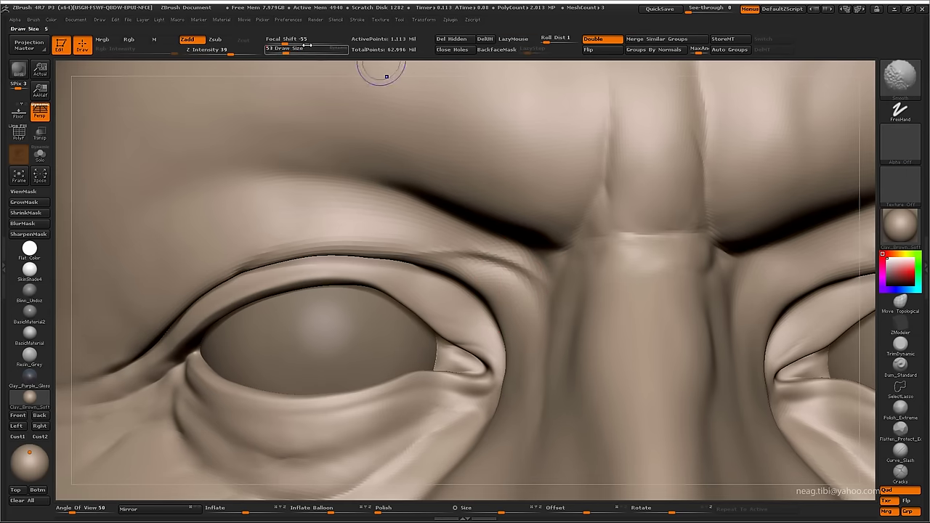
left_click_drag(306, 48, 290, 47)
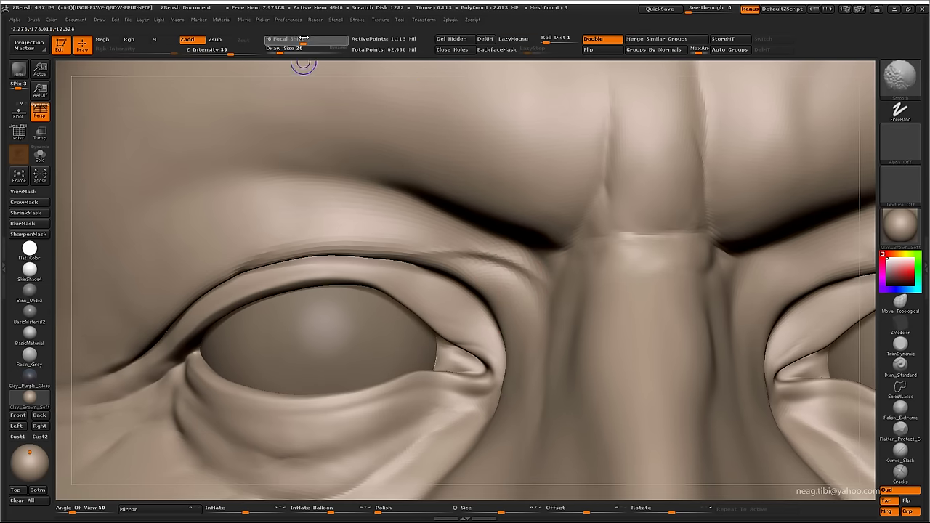
key("d")
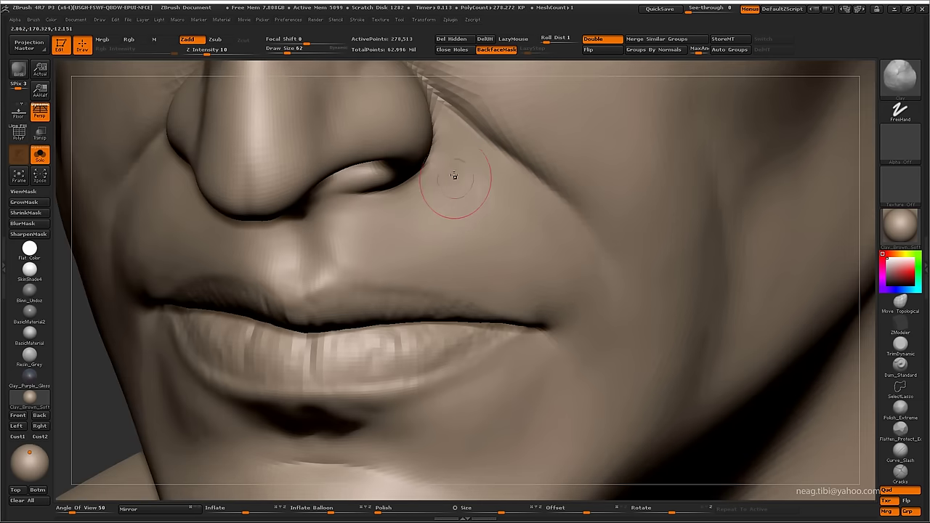
- Smooth the skin beside the nostril wing and along the jaw with an enlarged brush
key("shift")
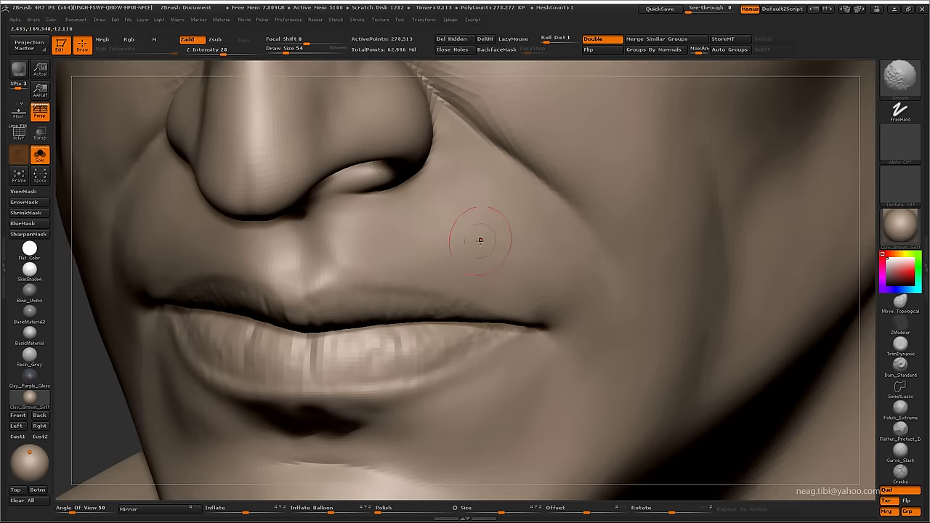
left_click_drag(479, 240, 309, 259)
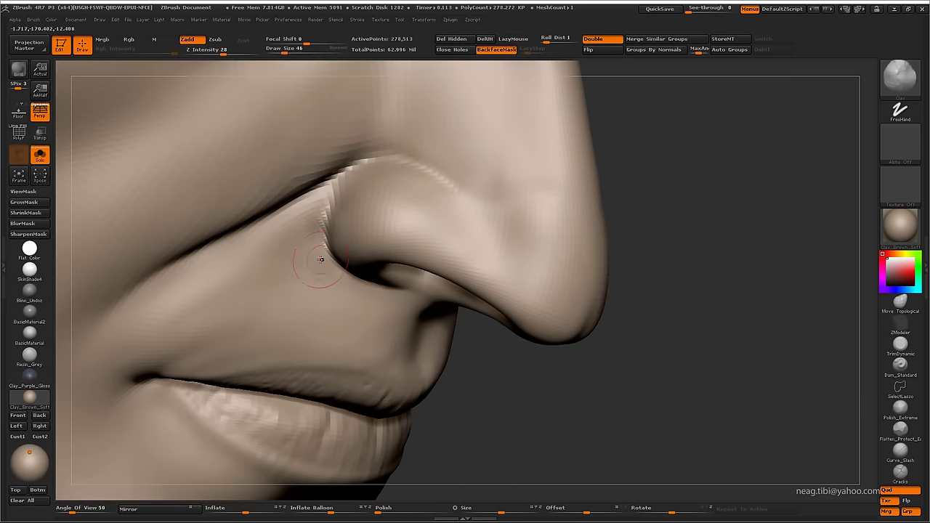
key("bracketright")
key("bracketright")
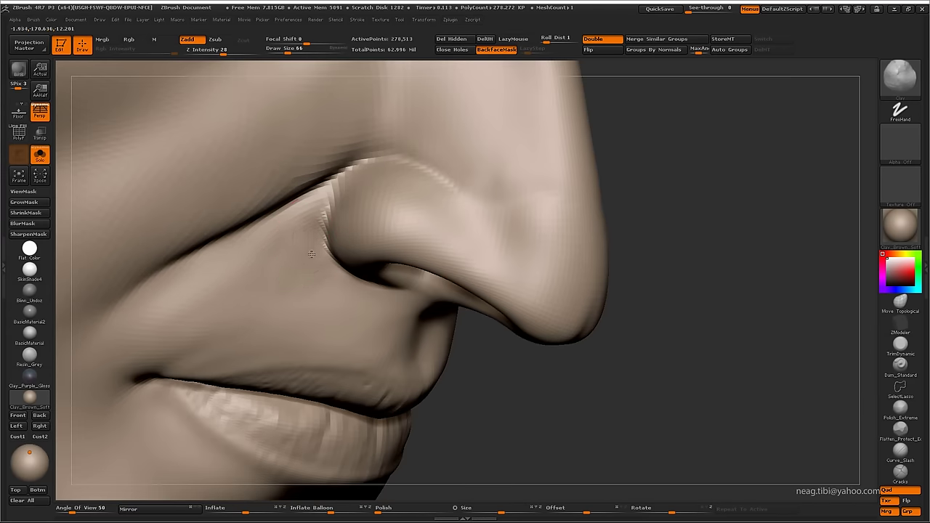
mouse_move(290, 266)
left_mouse_down("alt")
mouse_move(461, 302)
mouse_move(237, 259)
mouse_move(222, 241)
left_mouse_up("alt")
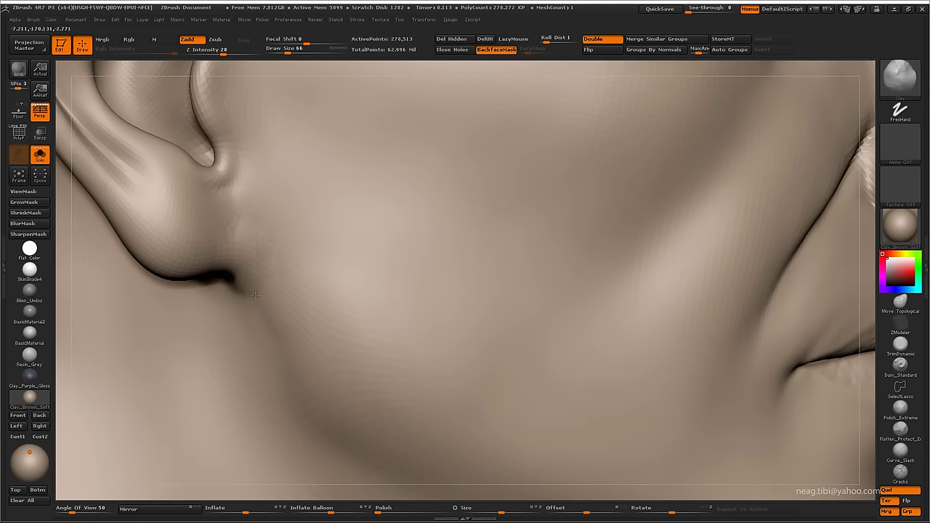
key("shift")
key("f")
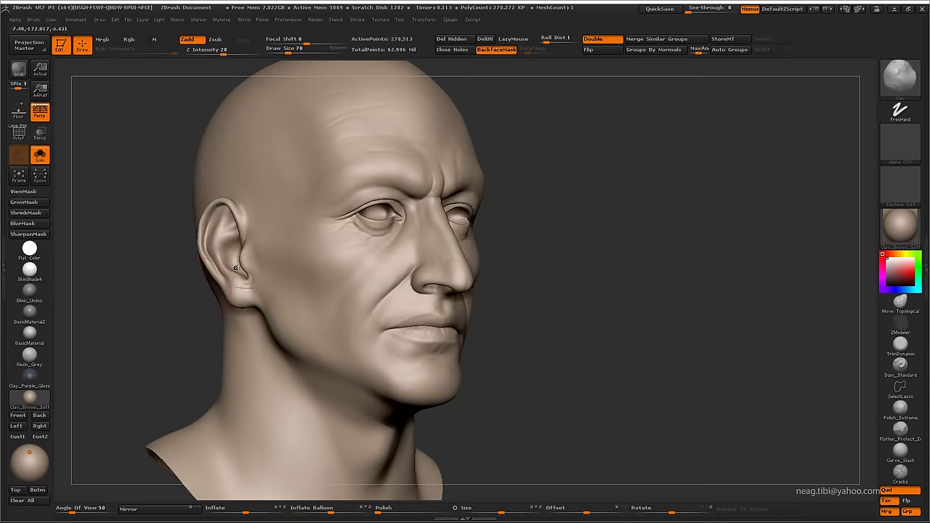
mouse_move(237, 270)
left_mouse_down()
mouse_move(156, 353)
mouse_move(194, 369)
left_mouse_up()
mouse_move(424, 392)
left_mouse_down()
mouse_move(560, 276)
mouse_move(507, 315)
left_mouse_up()
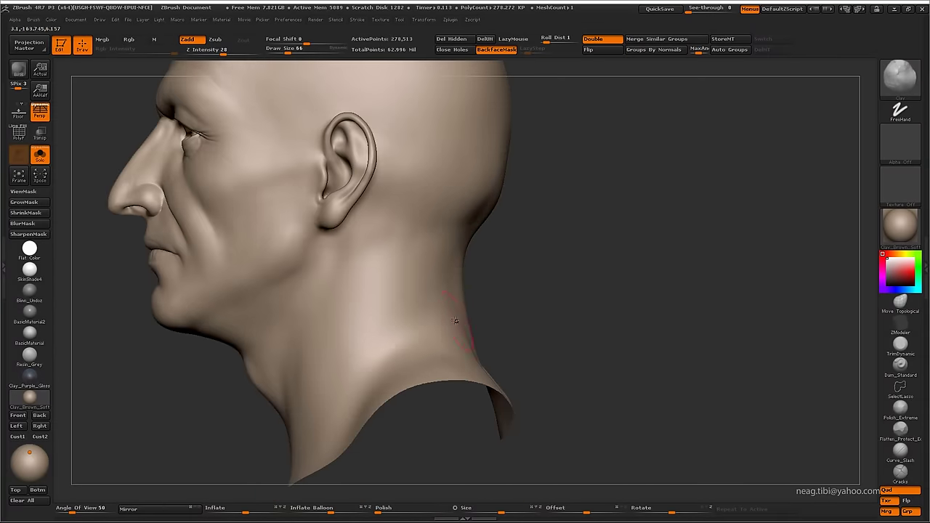
- Select Dam_Standard and zoom to a near-front view of the neck
key("b")
key("d")
key("s")
scroll(342, 323, "up", 3)
scroll(373, 323, "up", 3)
left_click_drag(373, 322, 280, 346)
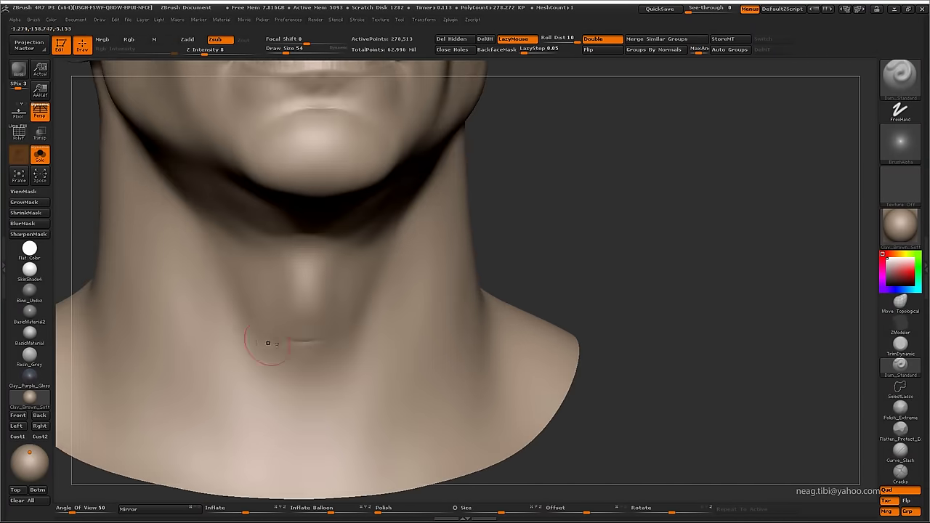
- Carve horizontal creases across the throat, then puff their edges with low-intensity Inflat
left_click_drag(187, 322, 215, 323)
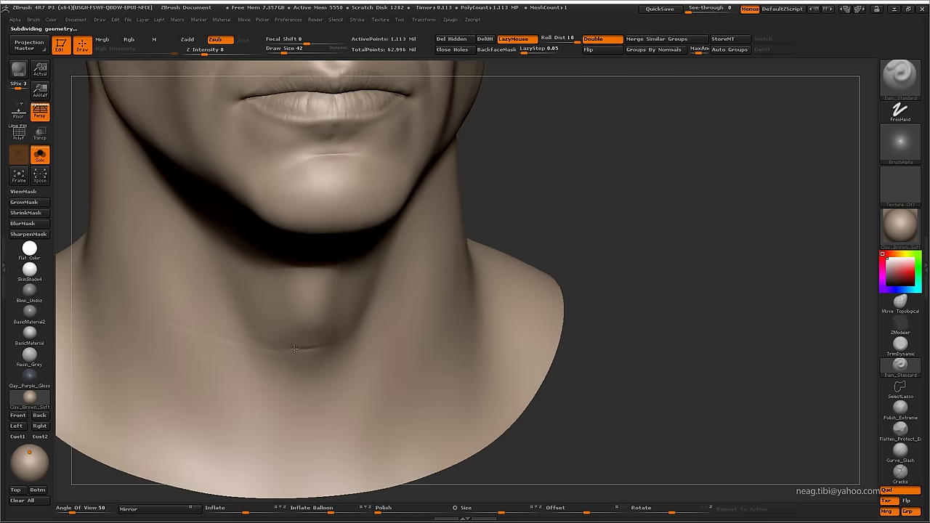
left_click_drag(282, 351, 356, 342)
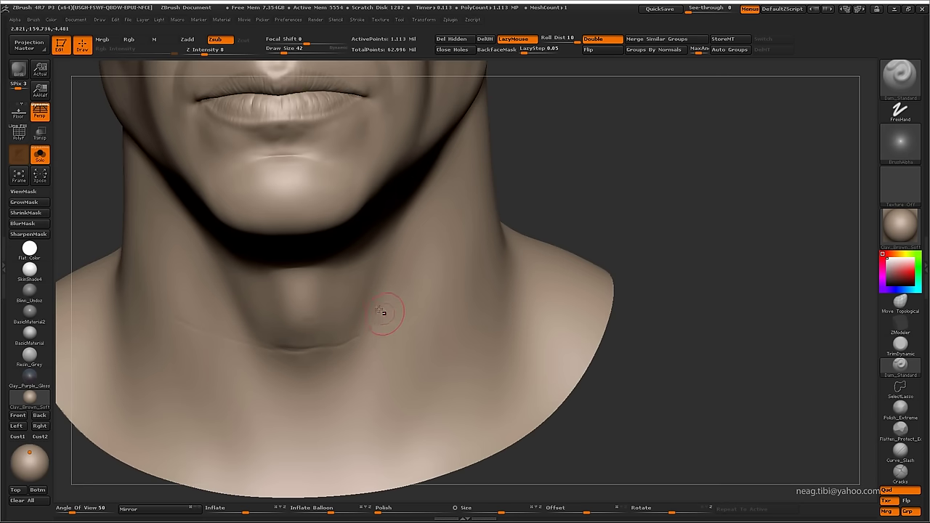
mouse_move(381, 311)
left_mouse_down("alt")
mouse_move(358, 243)
mouse_move(341, 249)
mouse_move(301, 305)
mouse_move(453, 239)
mouse_move(438, 217)
mouse_move(450, 240)
mouse_move(435, 259)
mouse_move(438, 301)
mouse_move(459, 250)
left_mouse_up("alt")
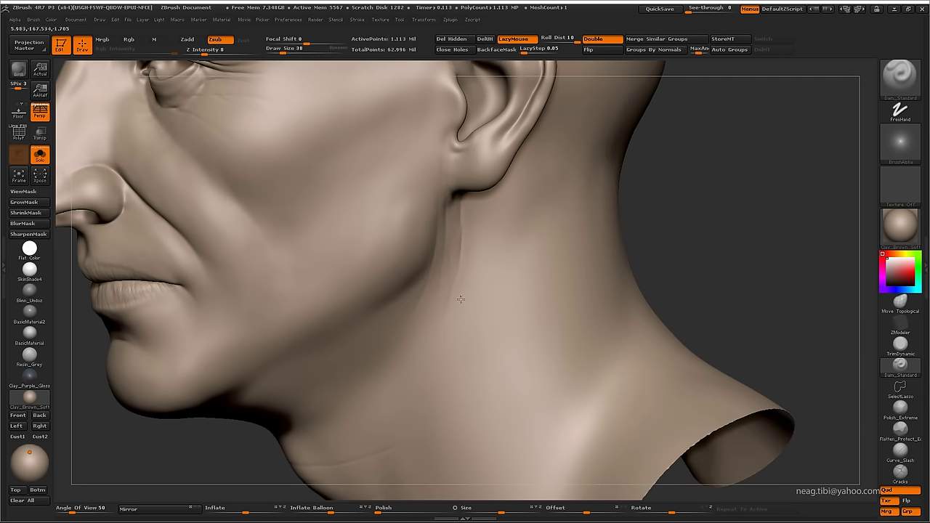
key("b")
key("i")
key("n")
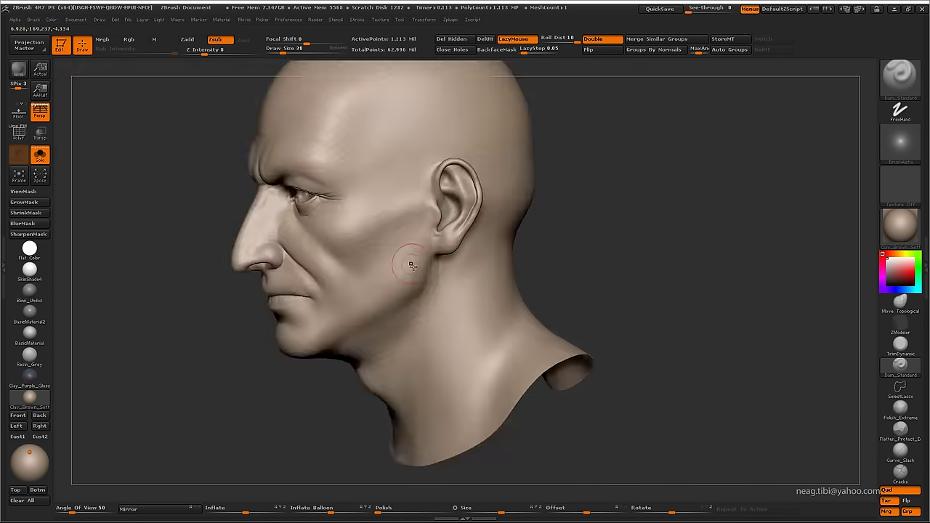
mouse_move(428, 319)
left_mouse_down()
mouse_move(449, 291)
mouse_move(456, 306)
left_mouse_up()
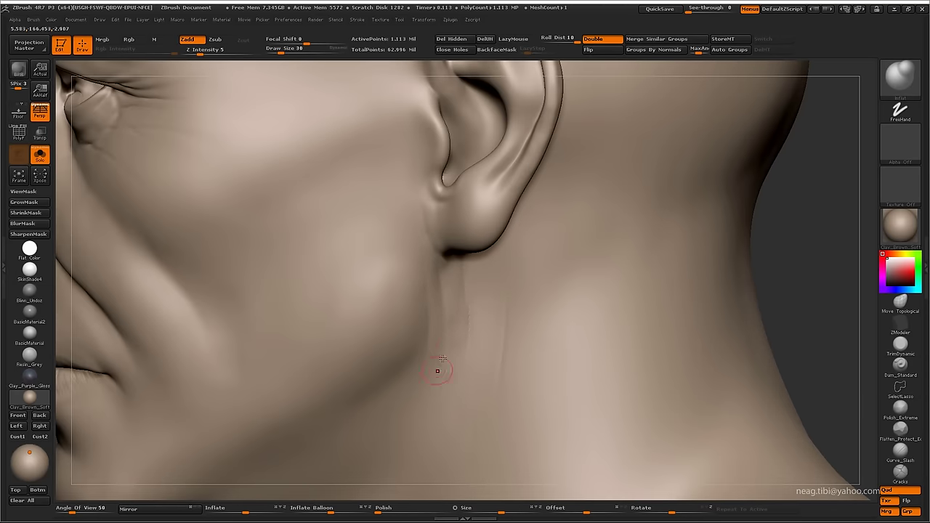
mouse_move(437, 371)
left_mouse_down()
mouse_move(482, 288)
mouse_move(476, 360)
mouse_move(552, 342)
mouse_move(298, 295)
mouse_move(311, 290)
left_mouse_up()
- Cut a fold running down the neck below the ear with Dam_Standard
left_click(900, 365)
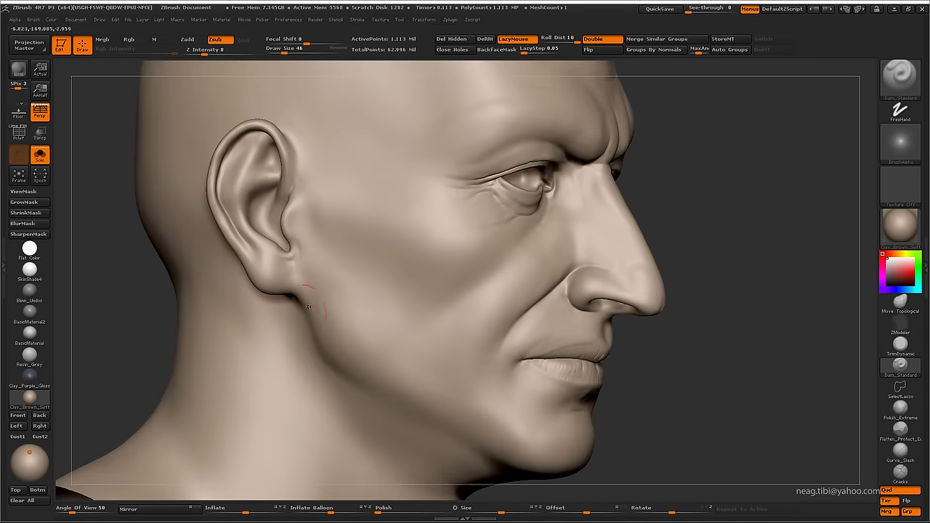
left_click_drag(306, 324, 300, 310)
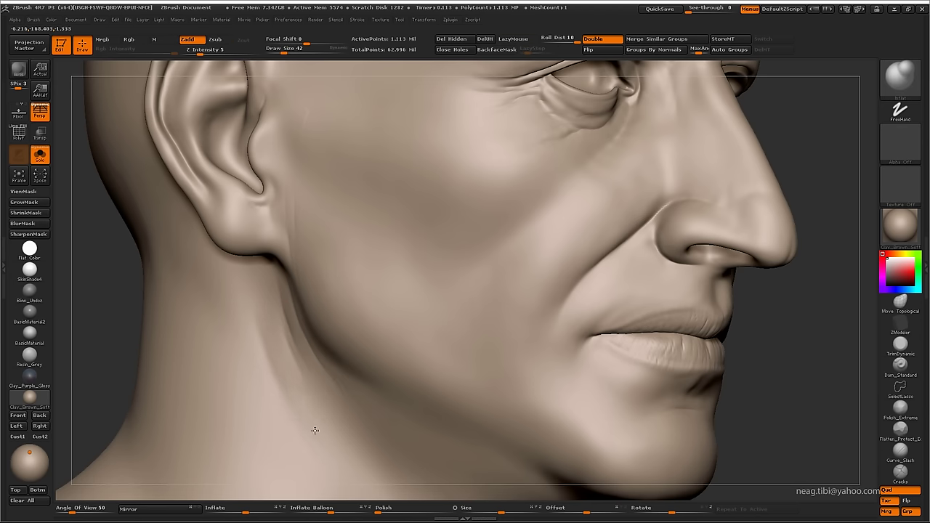
right_click_drag(315, 430, 309, 352)
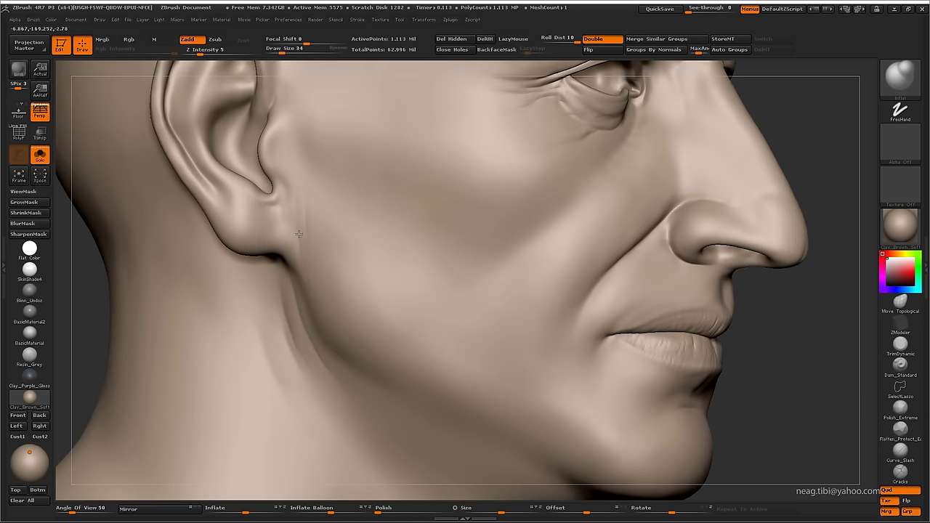
key("f")
right_click_drag(315, 143, 361, 289)
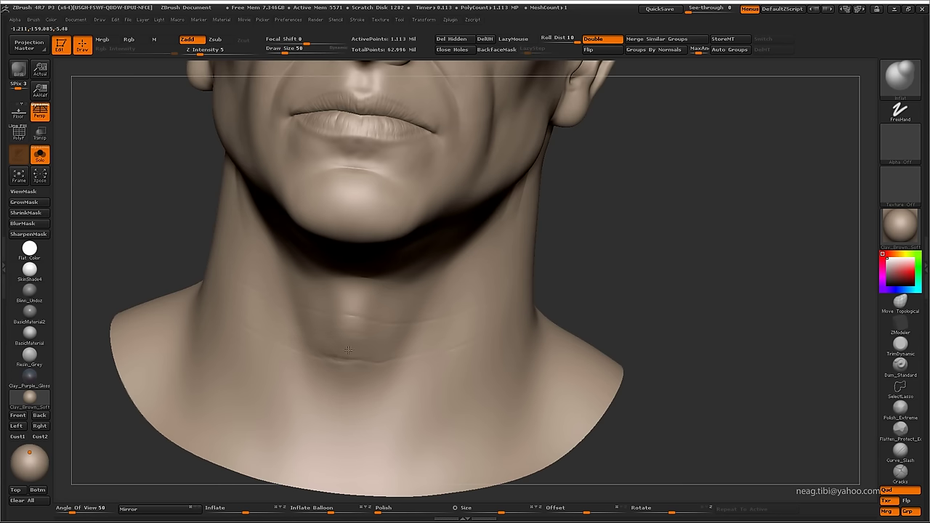
key("f")
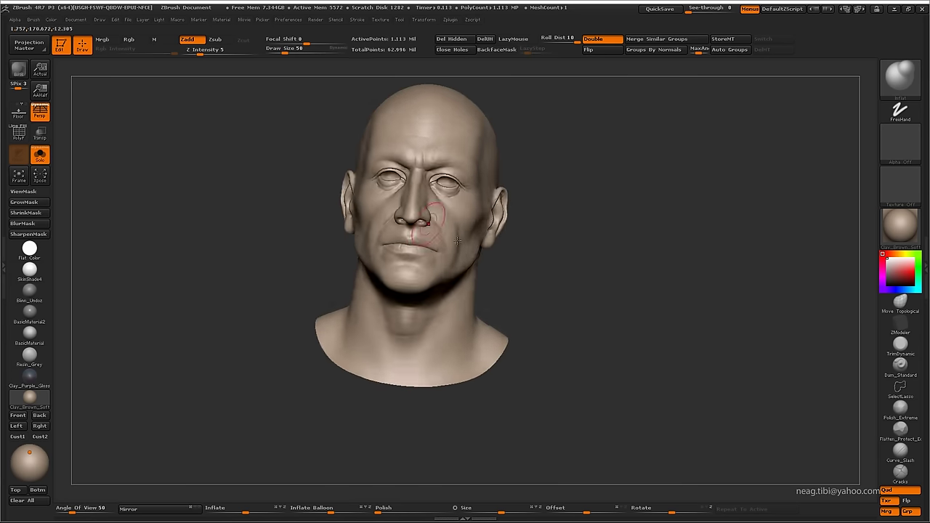
left_click_drag(509, 367, 318, 367)
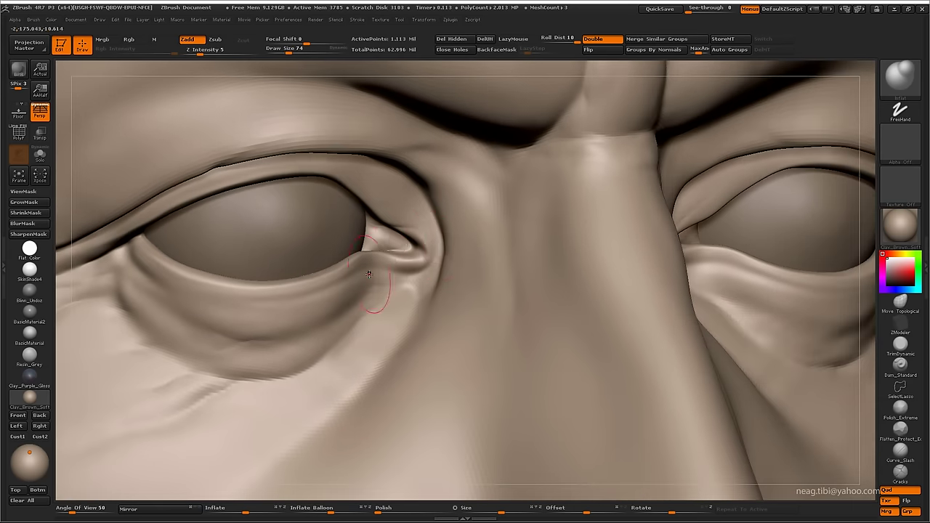
- Carve creases across the nose bridge and puff them with Inflat at low intensity
mouse_move(368, 274)
right_mouse_down()
mouse_move(454, 283)
mouse_move(446, 280)
right_mouse_up()
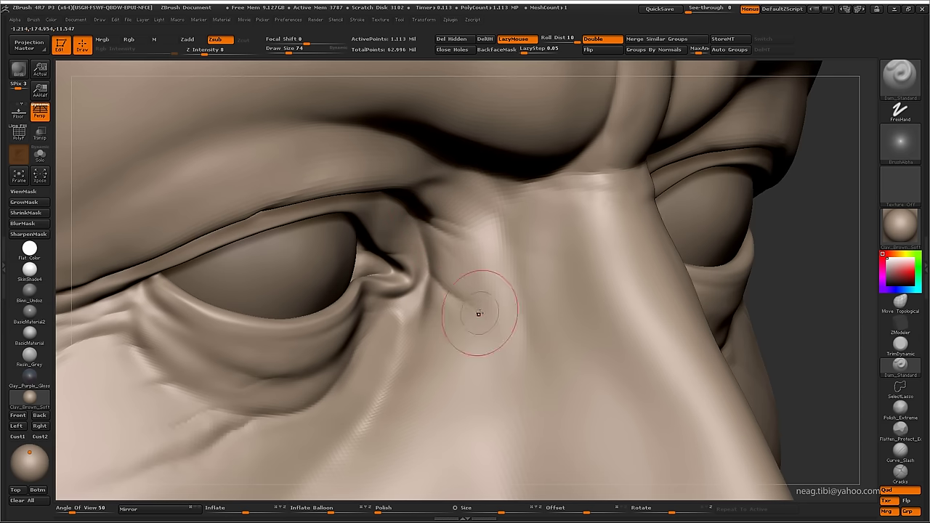
key("b")
key("i")
key("n")
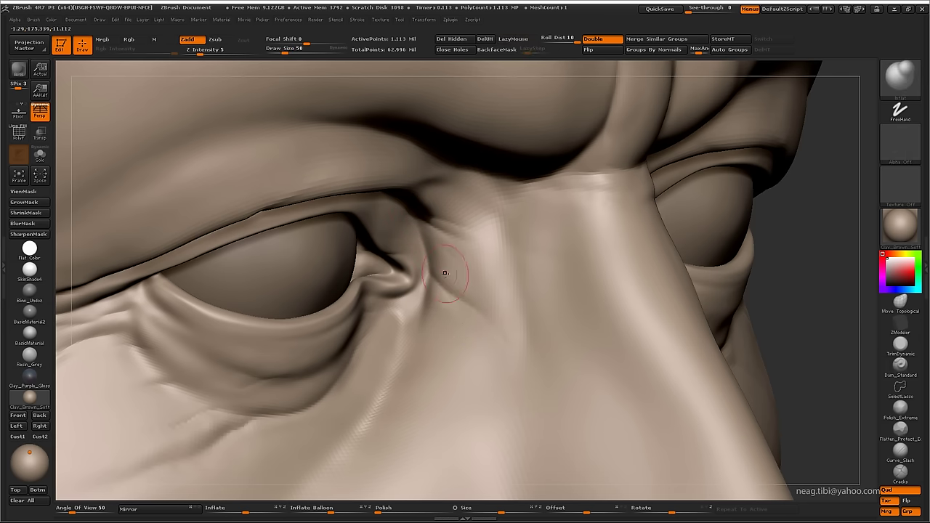
key("f")
mouse_move(505, 336)
right_mouse_down()
mouse_move(476, 349)
mouse_move(449, 285)
mouse_move(393, 271)
mouse_move(375, 295)
mouse_move(477, 218)
right_mouse_up()
- Alternate Dam_Standard and Inflat to carve and puff wrinkles at the inner eye corners
key("b")
key("d")
key("s")
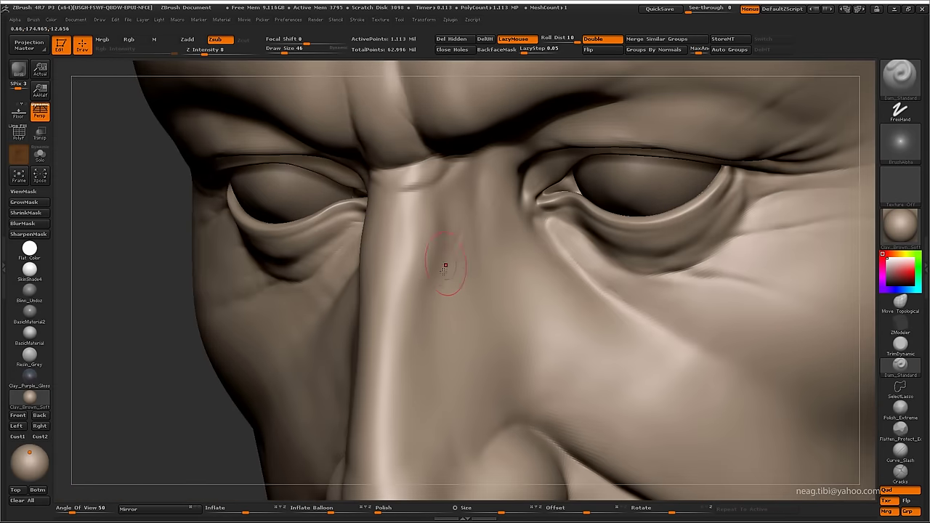
key("b")
key("i")
key("n")
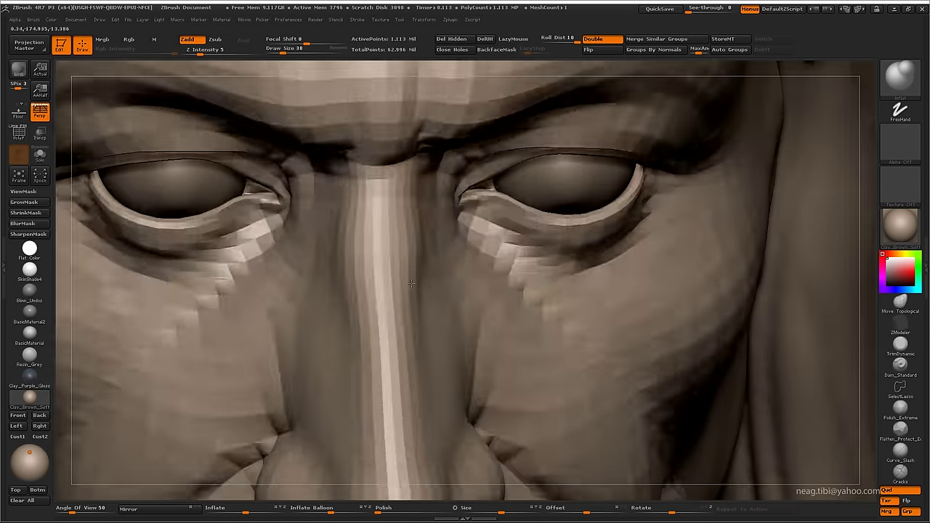
mouse_move(452, 238)
right_mouse_down()
mouse_move(372, 308)
mouse_move(407, 297)
mouse_move(456, 308)
mouse_move(310, 311)
mouse_move(370, 305)
right_mouse_up()
key("f")
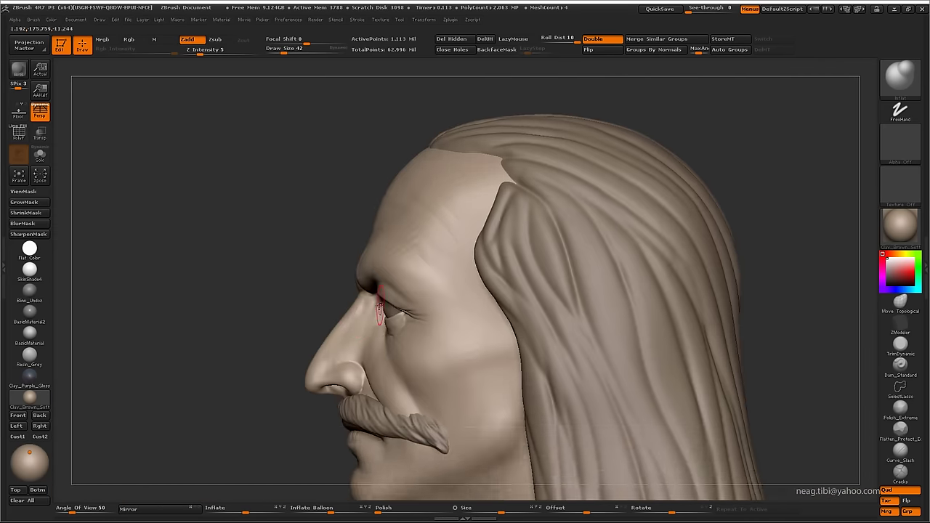
- Duplicate the Moustache subtool and rename the copy to 'Eyebrows'
mouse_move(392, 342)
right_mouse_down("ctrl")
mouse_move(433, 358)
mouse_move(359, 316)
mouse_move(400, 269)
mouse_move(652, 251)
right_mouse_up("ctrl")
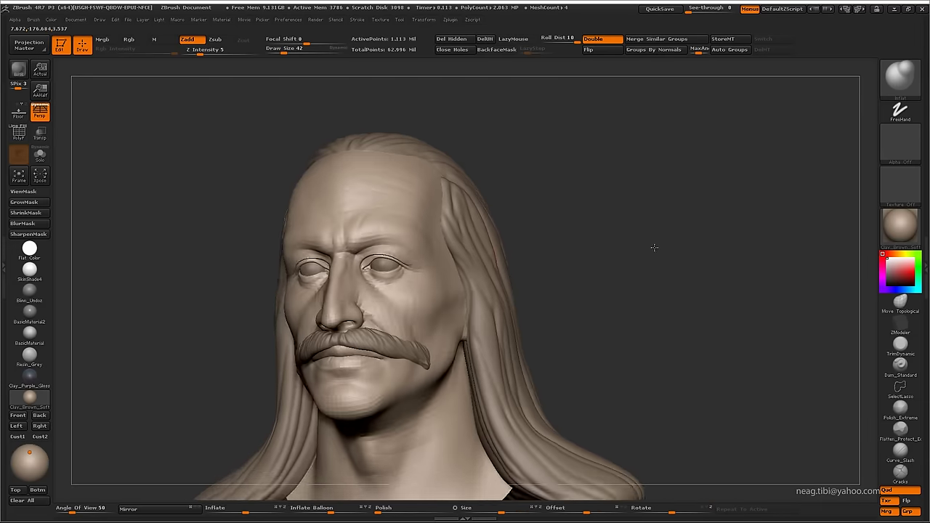
left_click(844, 435)
left_click(882, 365)
left_click(882, 365)
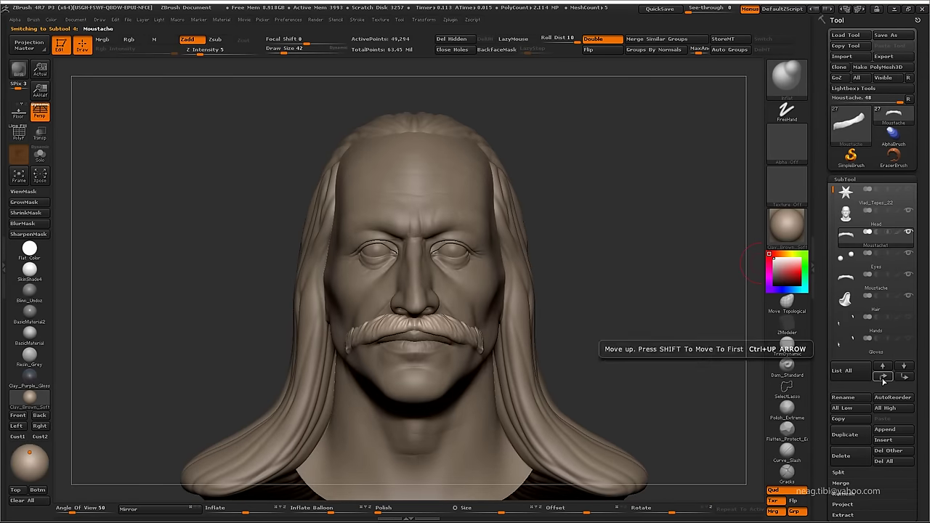
left_click(842, 398)
type("eyebrows")
key("Return")
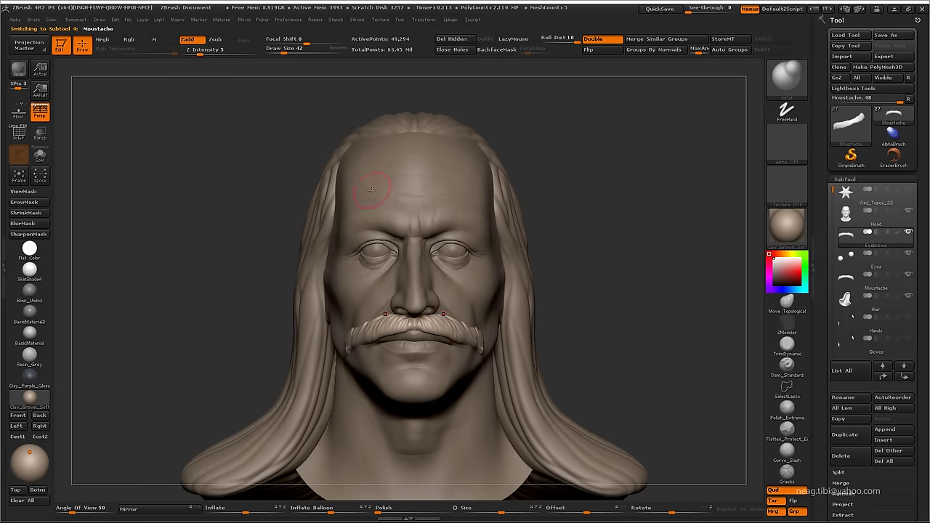
- Solo the Eyebrows, hide the middle strip and delete the hidden part
key("alt+s")
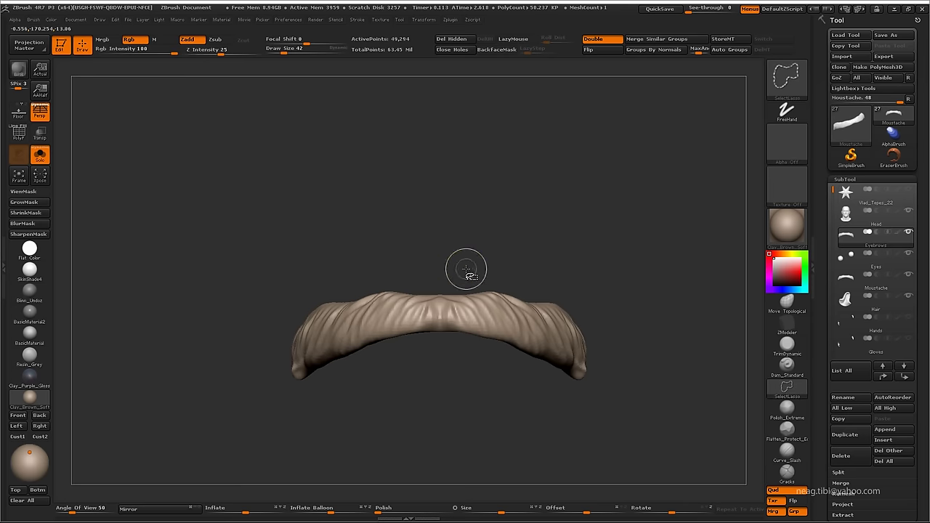
left_click_drag(429, 266, 455, 363, "ctrl+alt+shift")
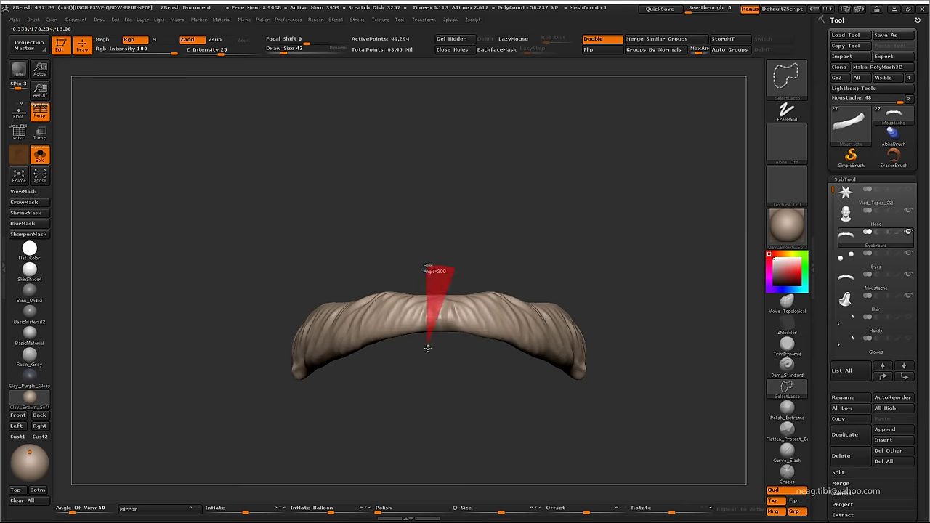
left_click(457, 39)
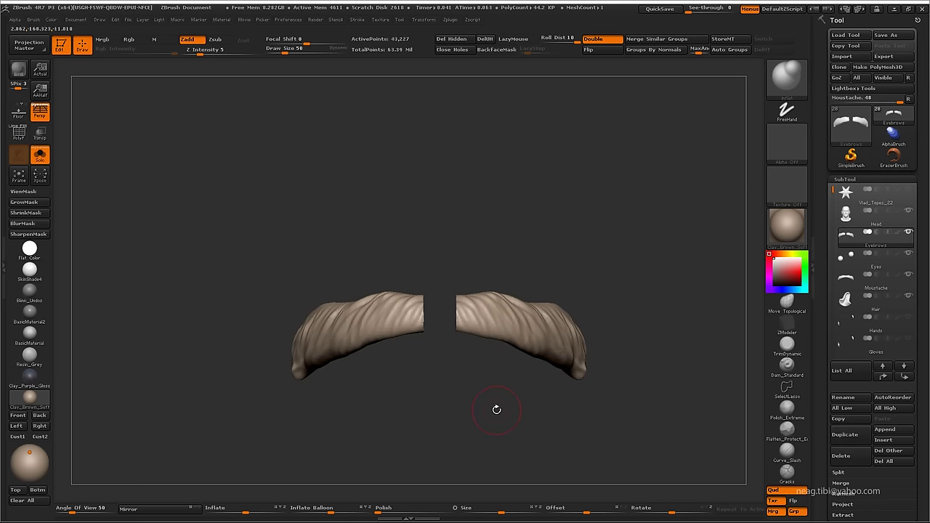
key("alt+s")
- Move the Eyebrows pieces onto the brow ridges, checking them from side and front
key("w")
key("f")
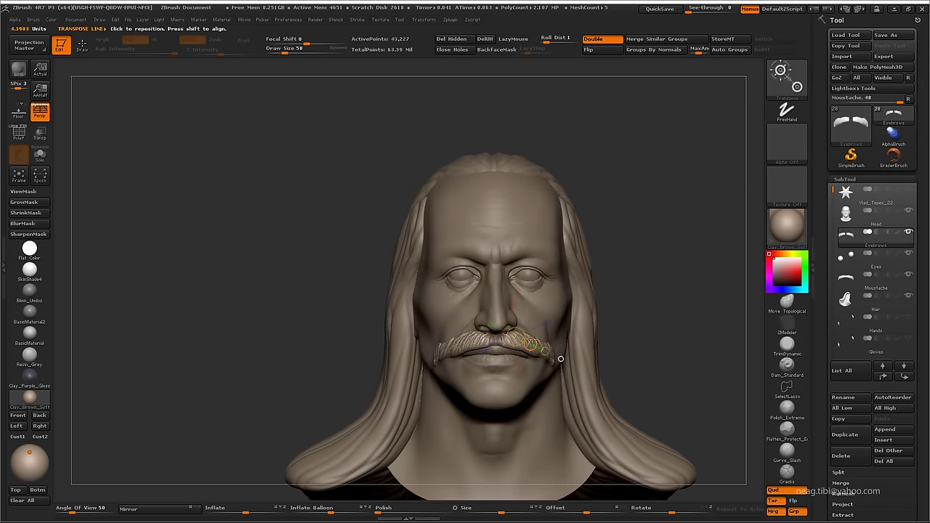
key("alt+s")
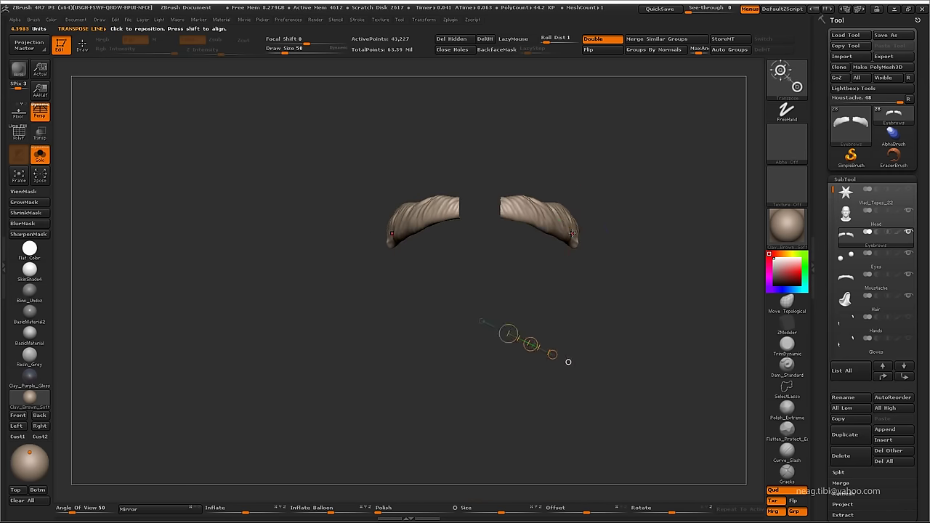
left_click_drag(571, 233, 525, 218)
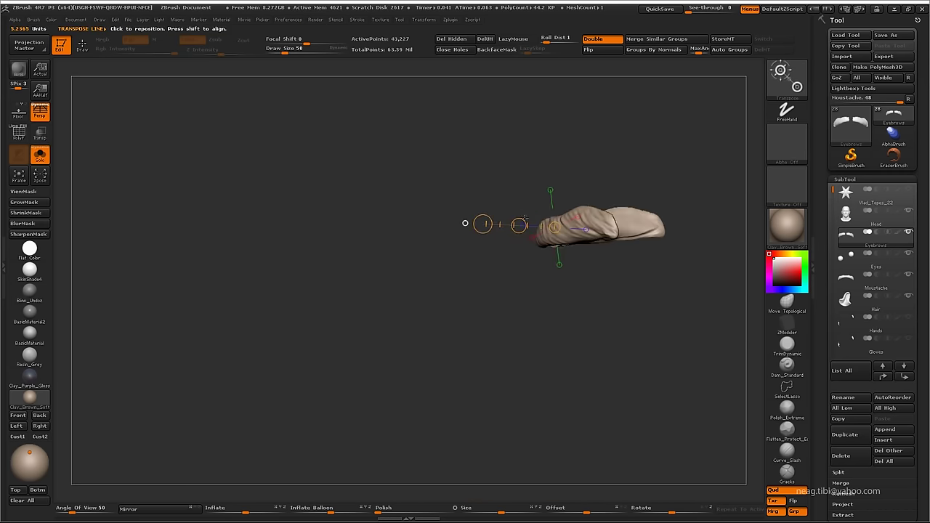
key("alt+s")
mouse_move(525, 218)
left_mouse_down("shift")
mouse_move(648, 178)
mouse_move(570, 236)
mouse_move(467, 199)
left_mouse_up("shift")
key("q")
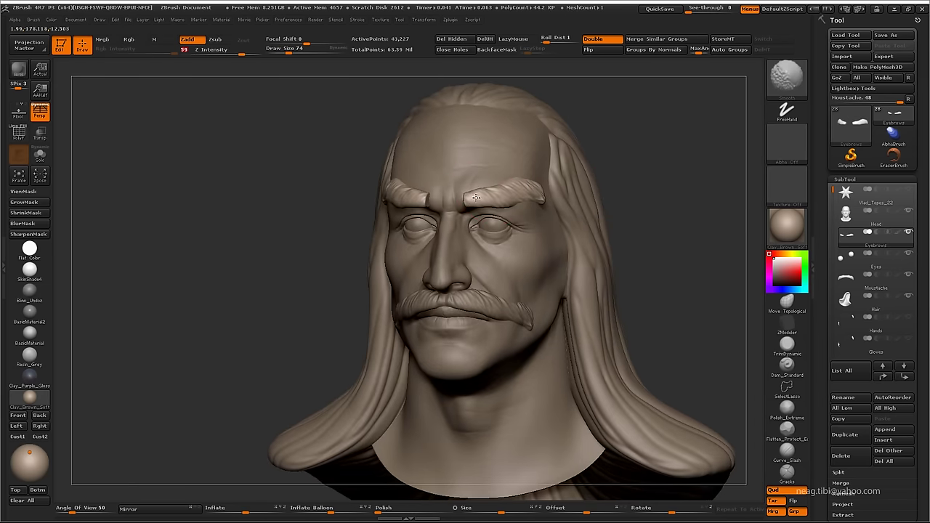
- Orbit to a left three-quarter view, collapse the right tray, and solo the Eyebrows subtool
mouse_move(639, 188)
left_mouse_down()
mouse_move(479, 184)
mouse_move(515, 221)
left_mouse_up()
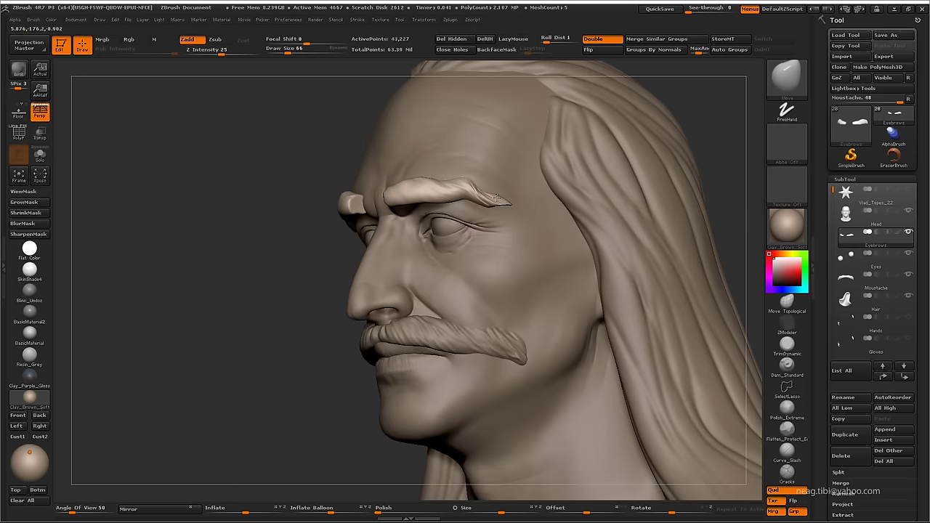
mouse_move(465, 181)
left_mouse_down()
mouse_move(418, 194)
mouse_move(815, 263)
left_mouse_up()
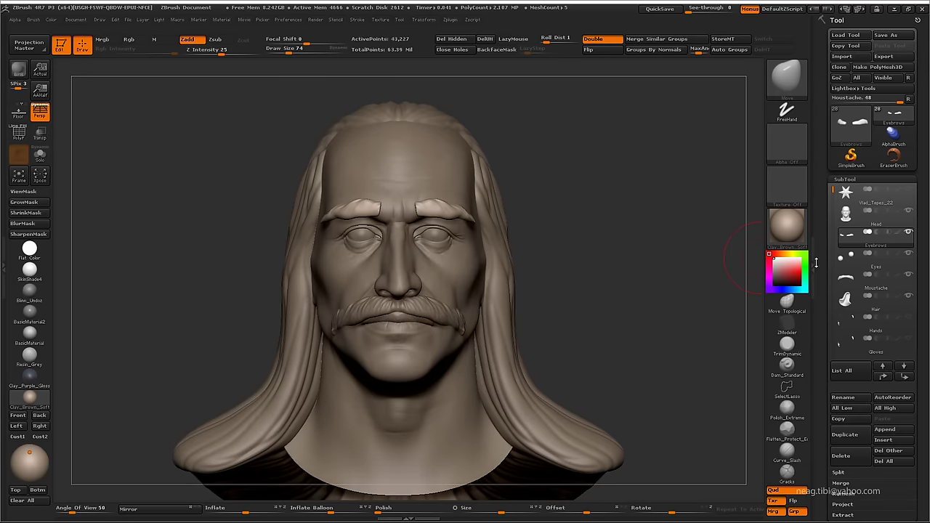
left_click(815, 263)
scroll(477, 204, "up", 3)
scroll(463, 206, "down", 1)
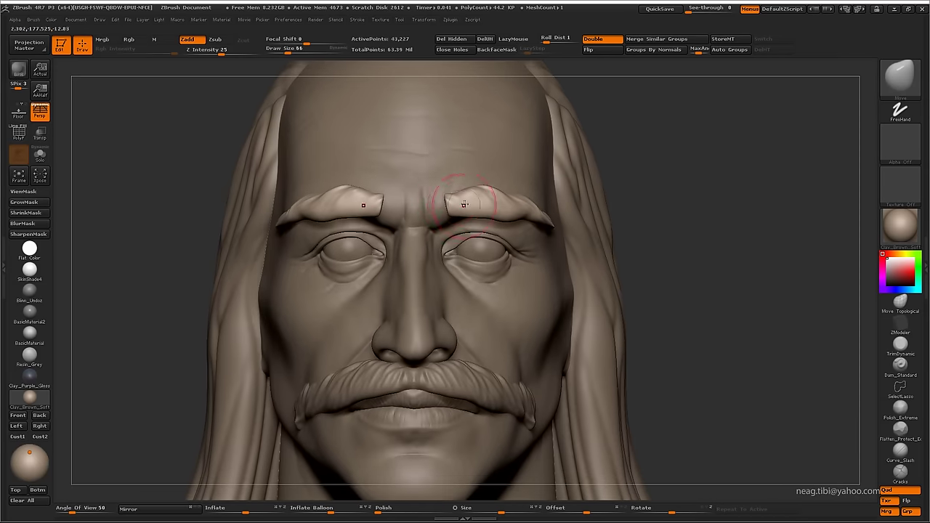
mouse_move(450, 210)
left_mouse_down()
mouse_move(495, 205)
mouse_move(479, 209)
mouse_move(489, 214)
left_mouse_up()
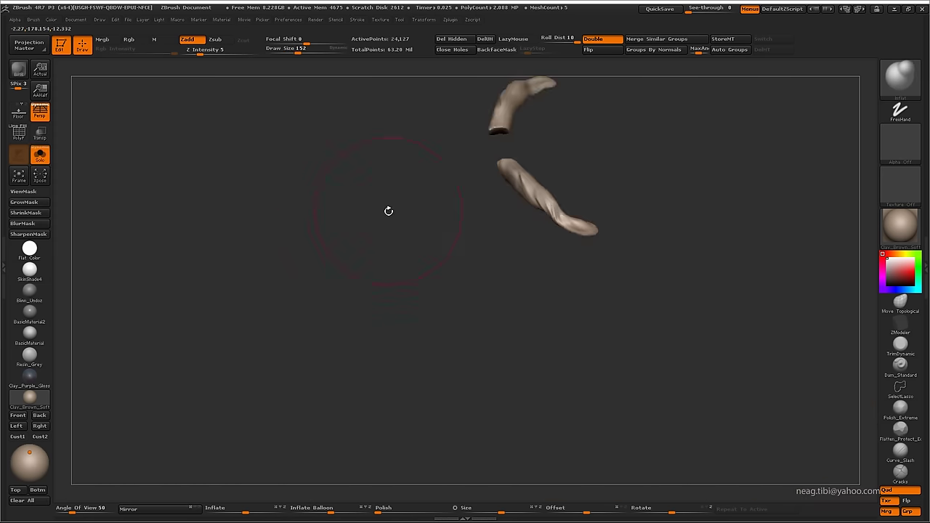
mouse_move(388, 210)
left_mouse_down()
mouse_move(378, 239)
mouse_move(501, 220)
mouse_move(437, 315)
mouse_move(444, 266)
mouse_move(426, 141)
mouse_move(438, 160)
mouse_move(445, 271)
left_mouse_up()
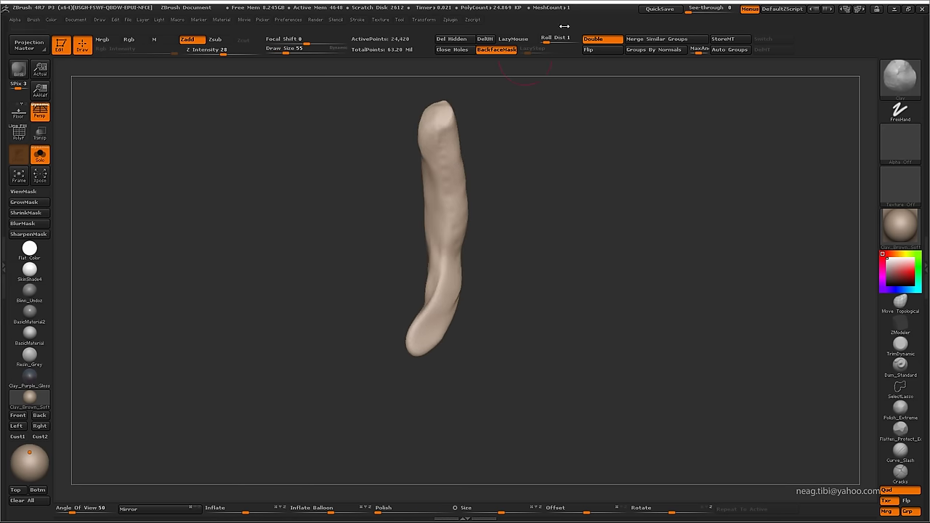
- Smooth the isolated eyebrow strand at strength 14 and polish its surface
mouse_move(450, 150)
left_mouse_down()
mouse_move(429, 349)
mouse_move(436, 189)
mouse_move(416, 134)
mouse_move(243, 83)
left_mouse_up()
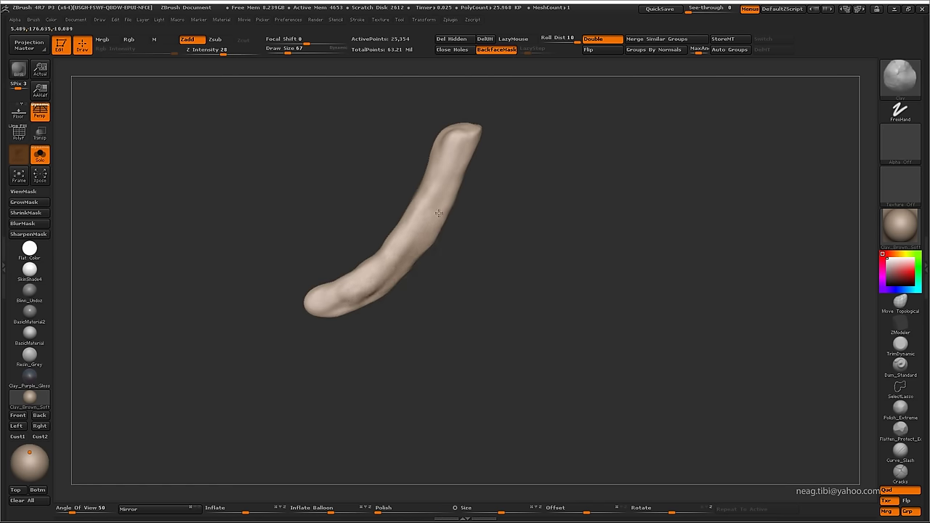
key("u")
left_click_drag(243, 83, 528, 515)
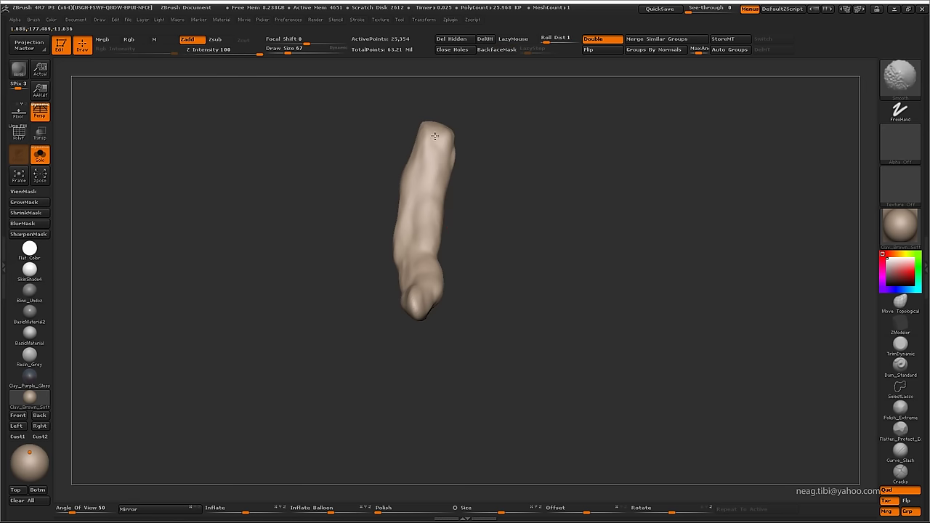
left_click_drag(385, 511, 452, 511)
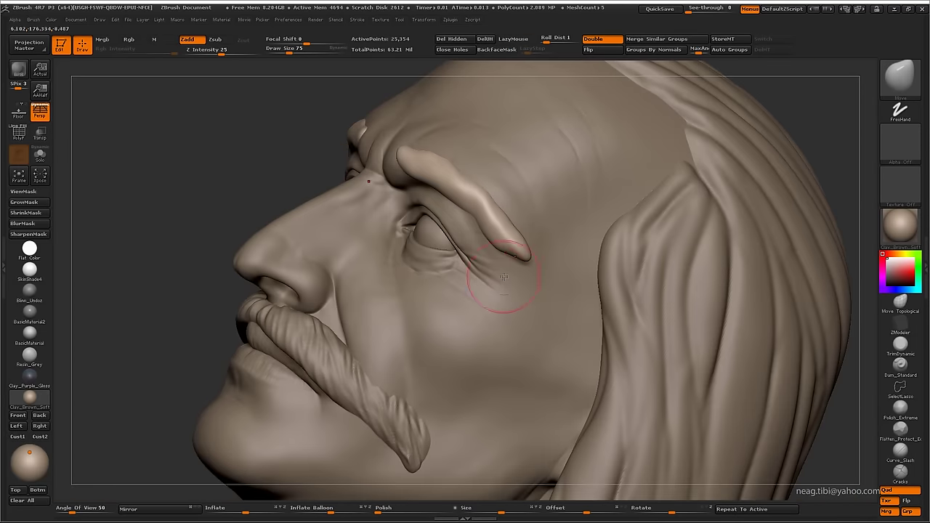
left_click_drag(482, 205, 512, 259)
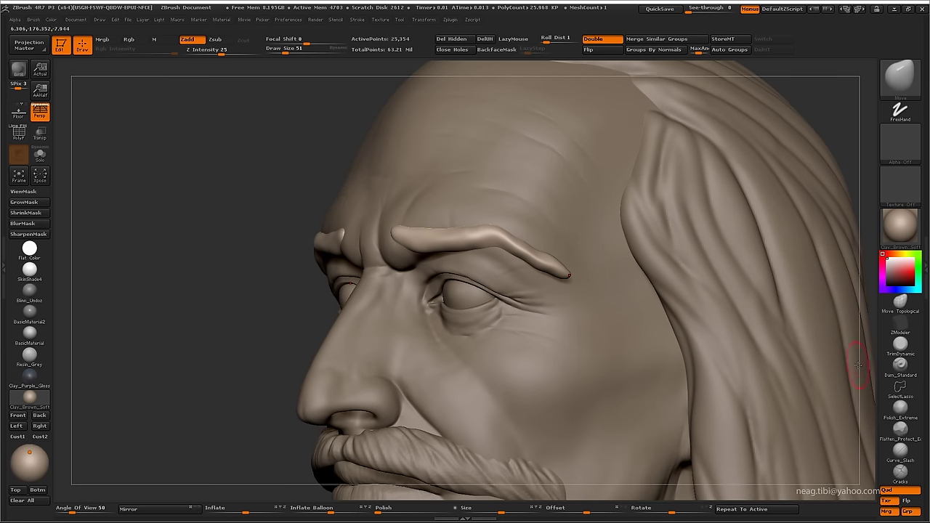
- Flatten the brow's top with TrimDynamic and smooth its tip into a tapered tail
left_click(900, 344)
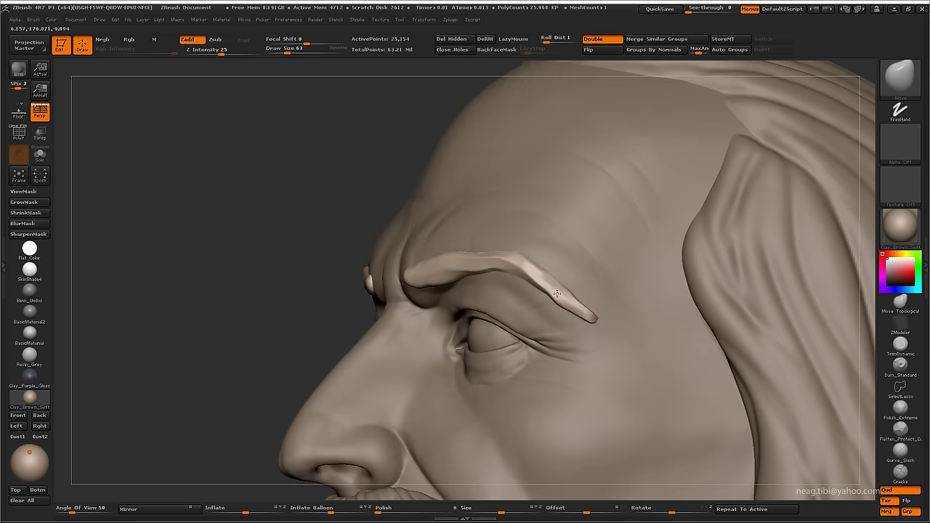
left_click_drag(571, 298, 576, 316, "shift")
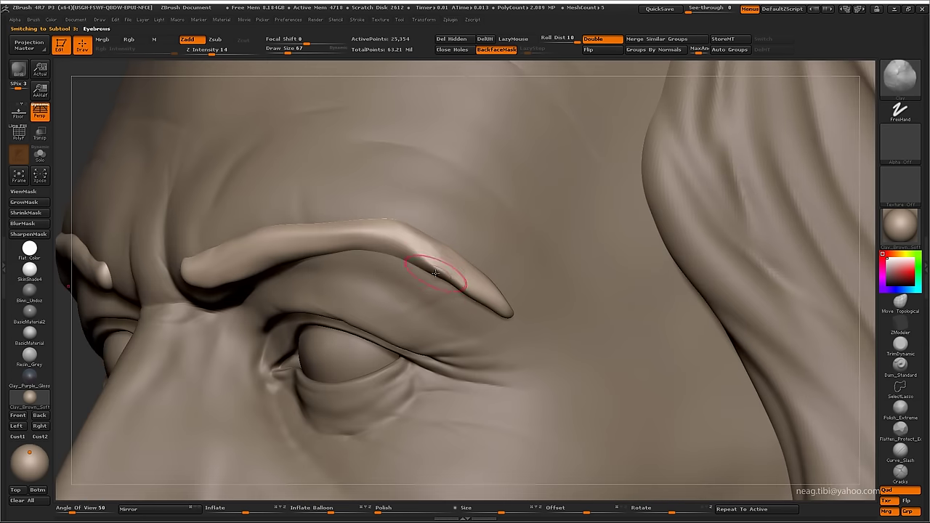
key("shift")
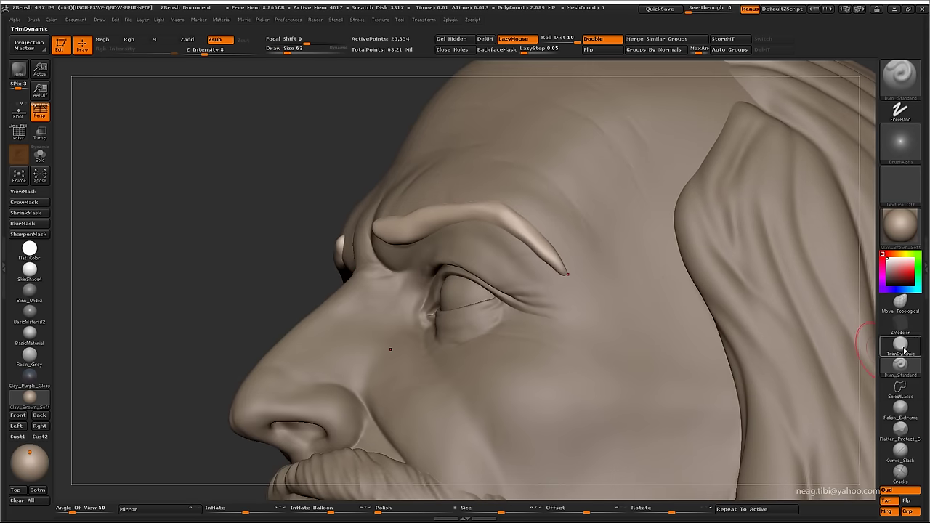
left_click(904, 350)
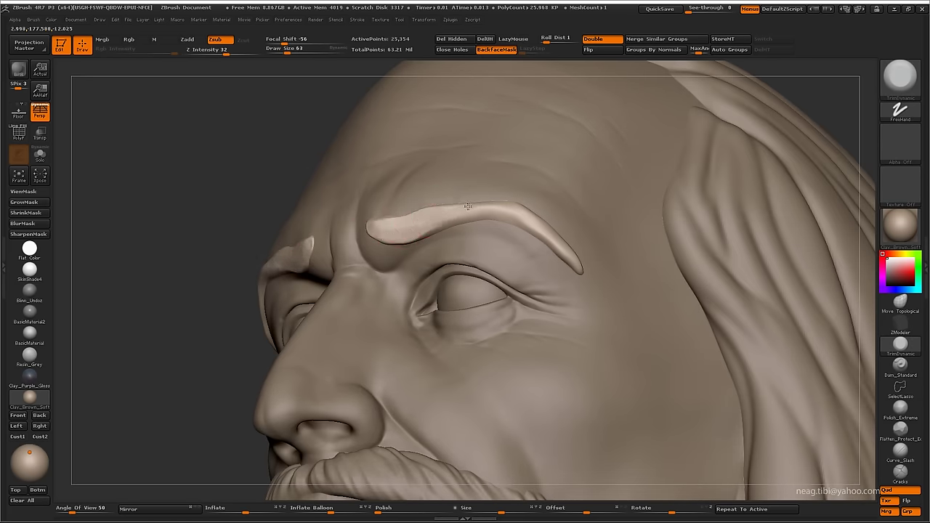
right_click_drag(489, 209, 539, 223)
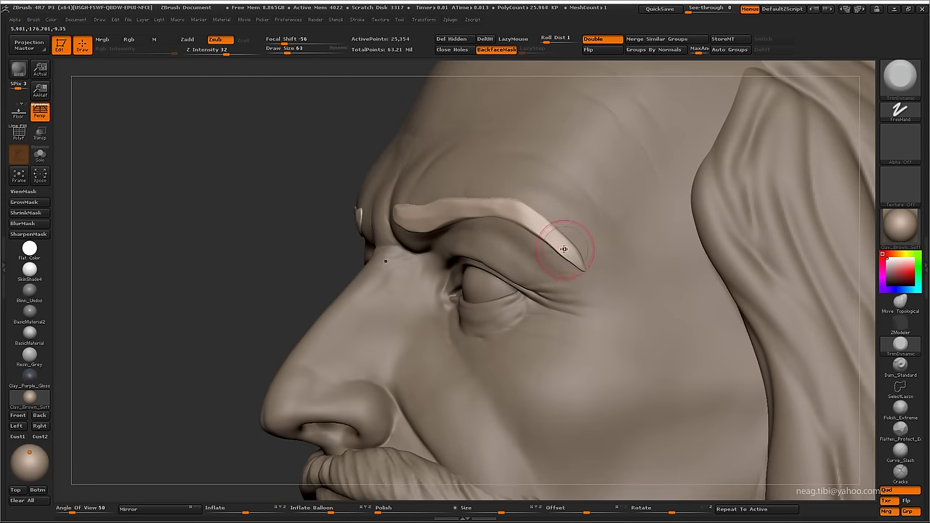
right_click_drag(564, 249, 476, 216, "alt")
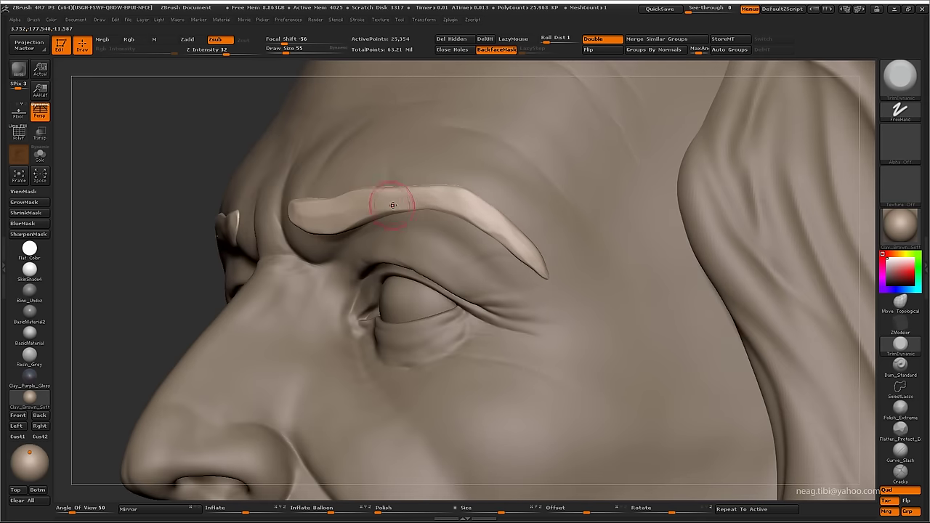
right_click_drag(392, 206, 441, 200)
right_click_drag(382, 215, 352, 208)
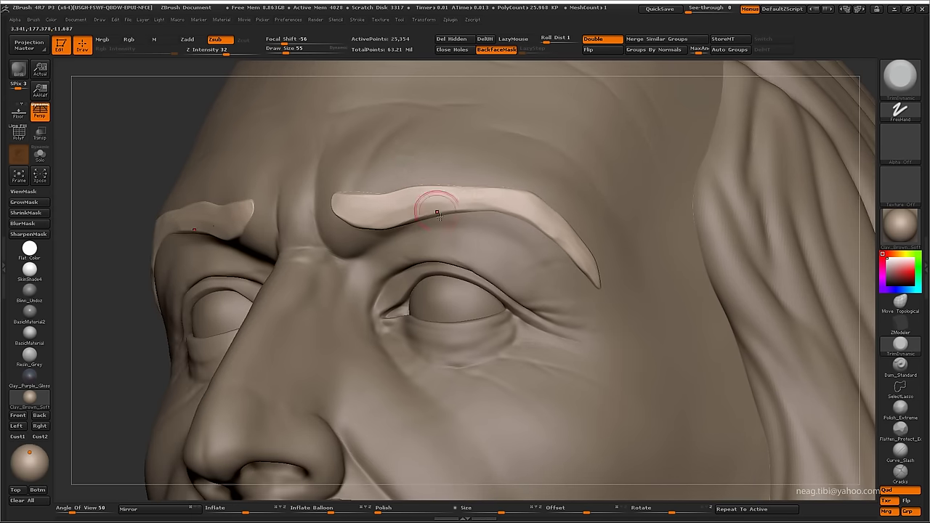
right_click_drag(437, 213, 477, 233)
- Switch to the Move brush with a three-quarter view of the brow
key("b")
key("m")
key("v")
right_click_drag(442, 199, 437, 235)
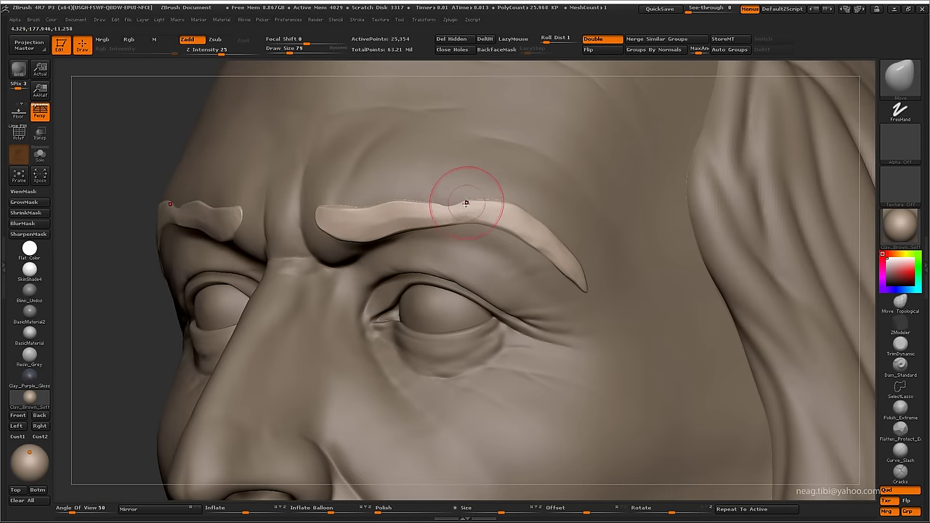
- Lift the eyebrow arch and stretch its outer end into a thin tail, smoothing as needed
right_click_drag(496, 209, 441, 244)
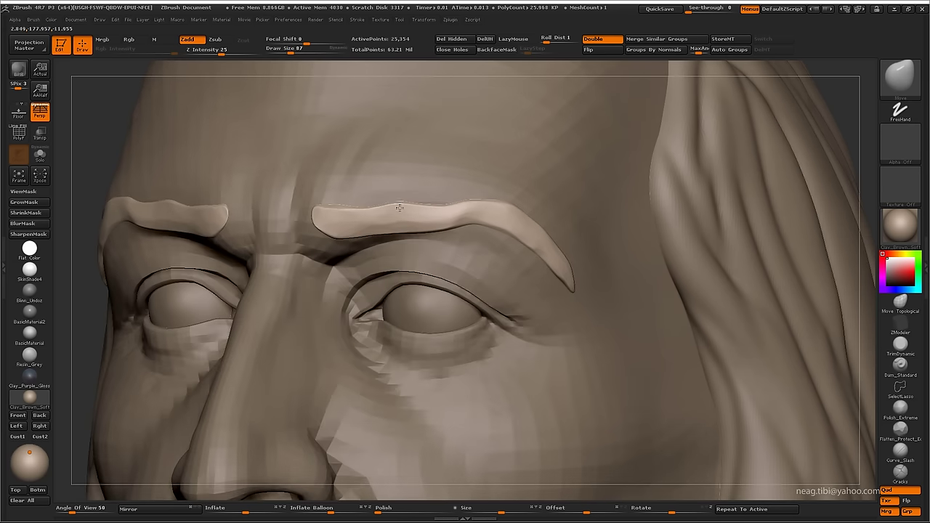
right_click_drag(395, 213, 393, 205)
mouse_move(498, 208)
right_mouse_down()
mouse_move(523, 217)
mouse_move(550, 278)
mouse_move(528, 196)
mouse_move(591, 207)
mouse_move(517, 221)
right_mouse_up()
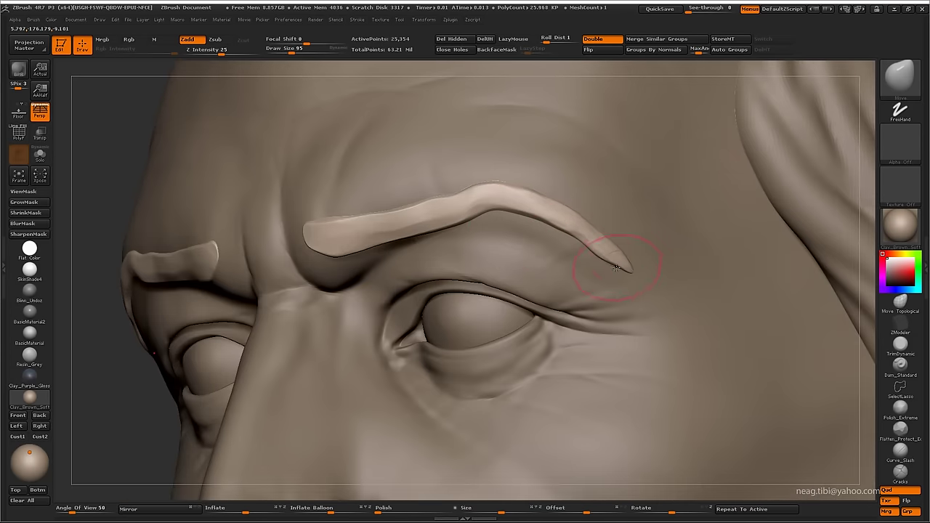
mouse_move(604, 243)
right_mouse_down()
mouse_move(548, 244)
mouse_move(553, 228)
mouse_move(581, 229)
mouse_move(595, 203)
mouse_move(676, 274)
mouse_move(637, 255)
mouse_move(600, 258)
right_mouse_up()
key("f")
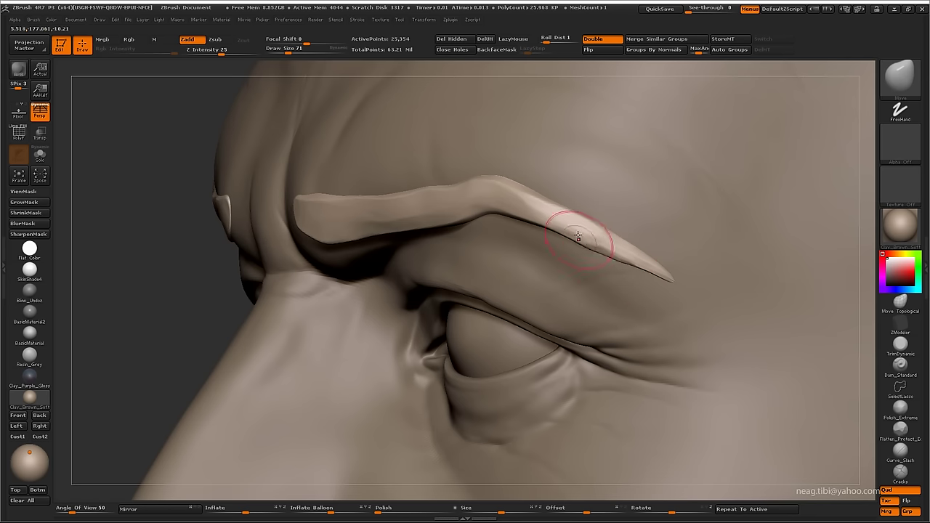
key("shift")
mouse_move(680, 303)
right_mouse_down()
mouse_move(487, 166)
mouse_move(418, 223)
right_mouse_up()
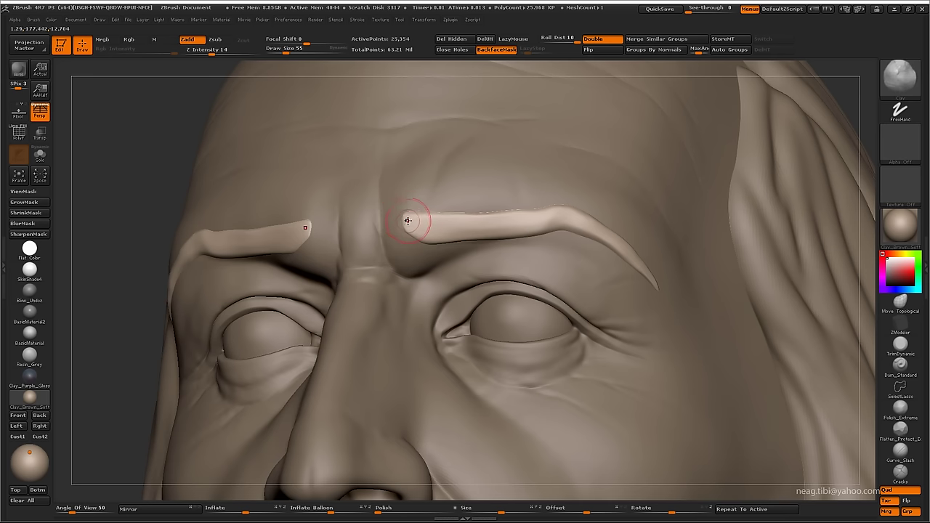
left_click_drag(431, 235, 548, 220, "shift")
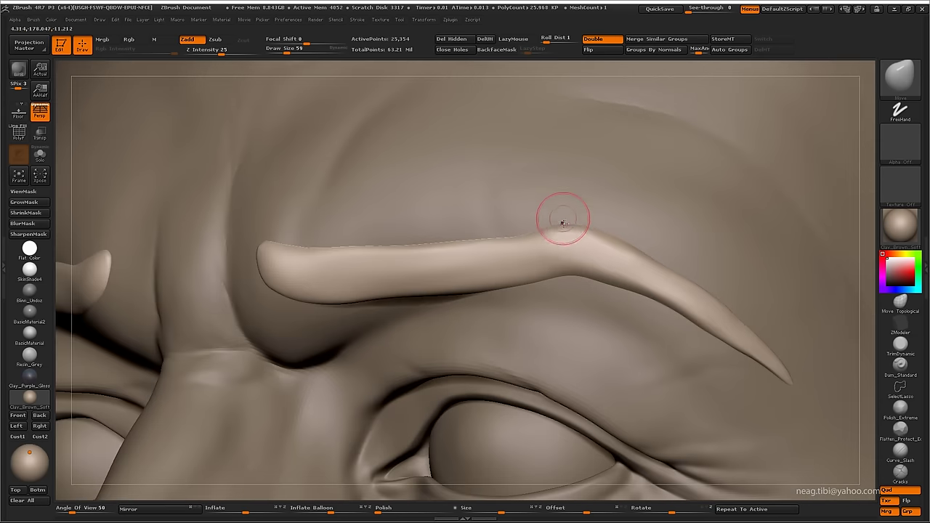
key("b")
key("d")
key("s")
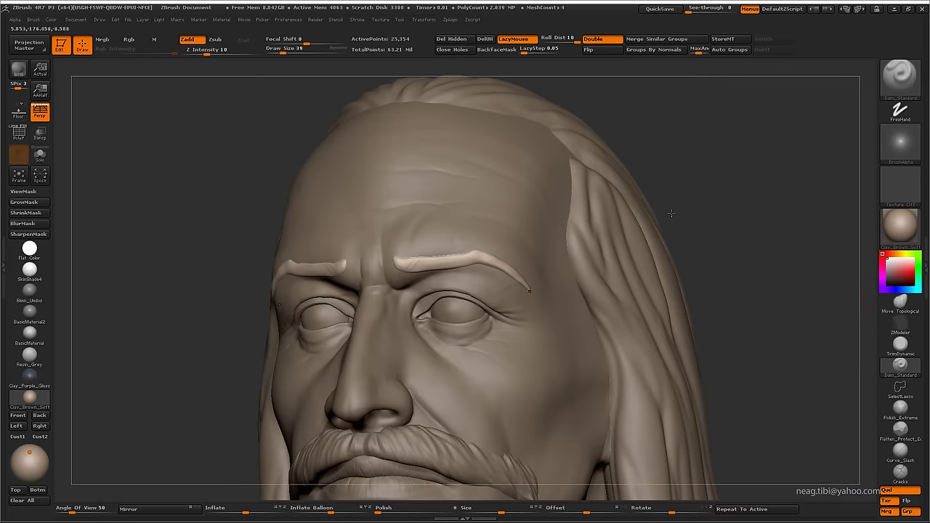
- DynaMesh the eyebrow at resolution 104 and enable LazyMouse for steady hair strokes
left_click(923, 320)
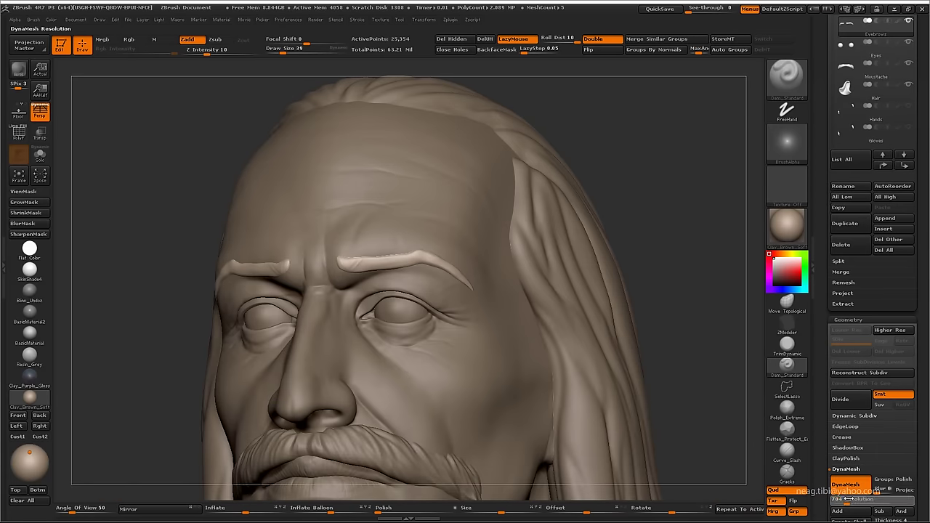
key("ctrl")
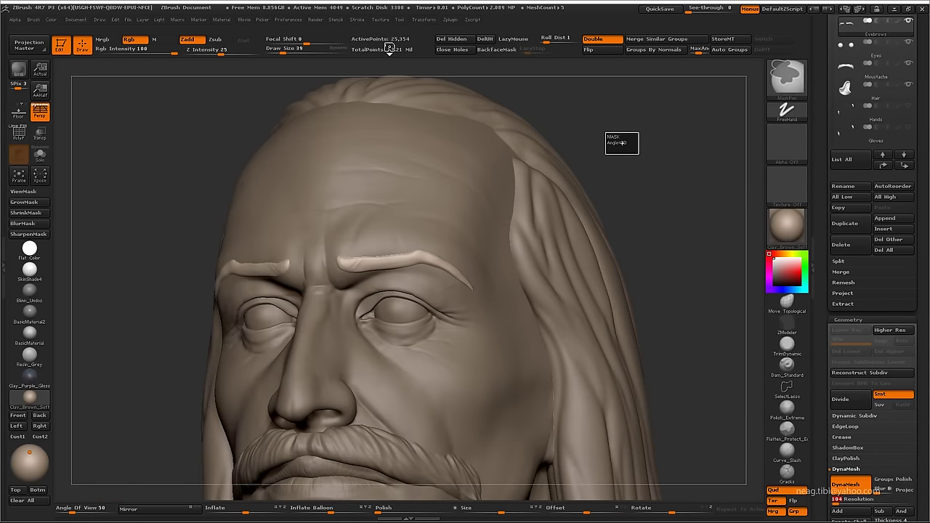
left_click(511, 40)
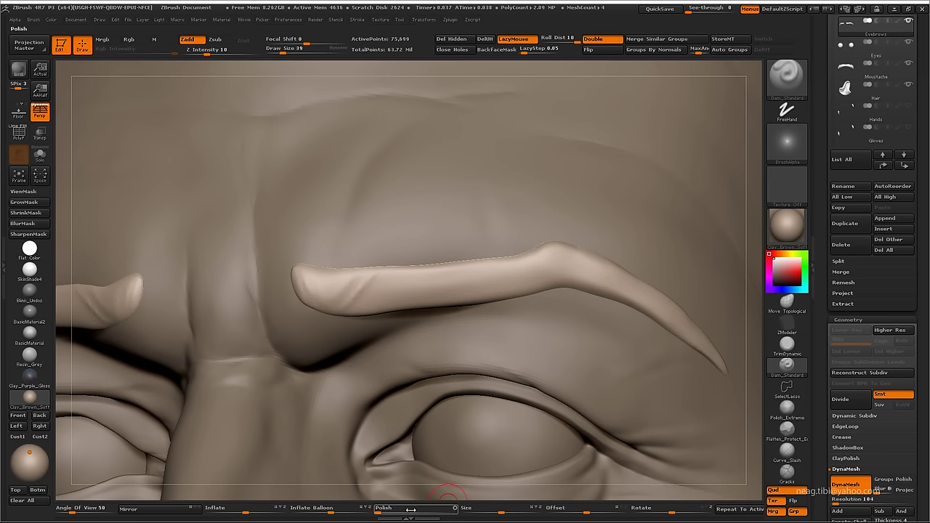
mouse_move(315, 269)
left_mouse_down("alt")
mouse_move(312, 218)
mouse_move(301, 233)
mouse_move(271, 239)
mouse_move(320, 211)
left_mouse_up("alt")
- Carve hair-strand grooves from the inner brow along its bend out to the tail
mouse_move(301, 243)
left_mouse_down()
mouse_move(330, 207)
mouse_move(352, 207)
left_mouse_up()
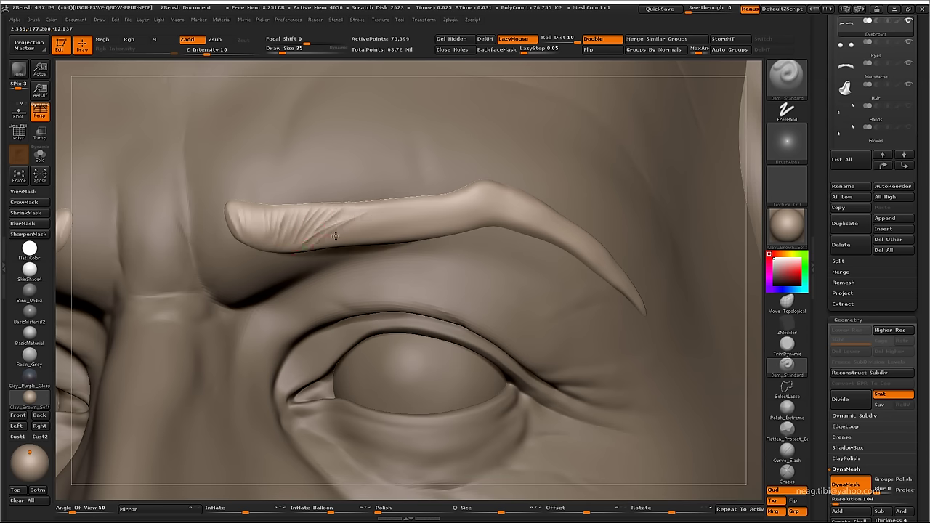
mouse_move(387, 233)
left_mouse_down("alt")
mouse_move(318, 230)
mouse_move(365, 224)
left_mouse_up("alt")
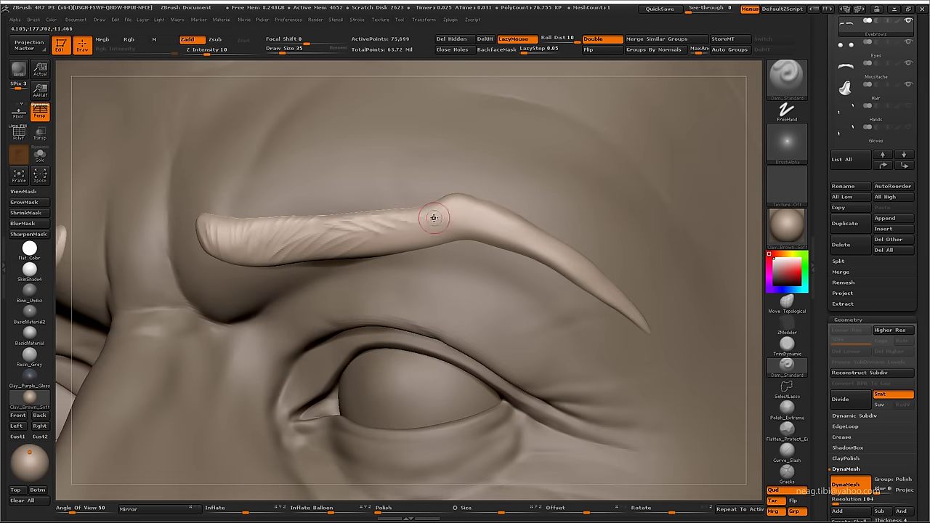
mouse_move(434, 218)
left_mouse_down("alt")
mouse_move(334, 249)
mouse_move(360, 222)
mouse_move(414, 207)
left_mouse_up("alt")
mouse_move(378, 250)
left_mouse_down()
mouse_move(446, 247)
mouse_move(398, 228)
left_mouse_up()
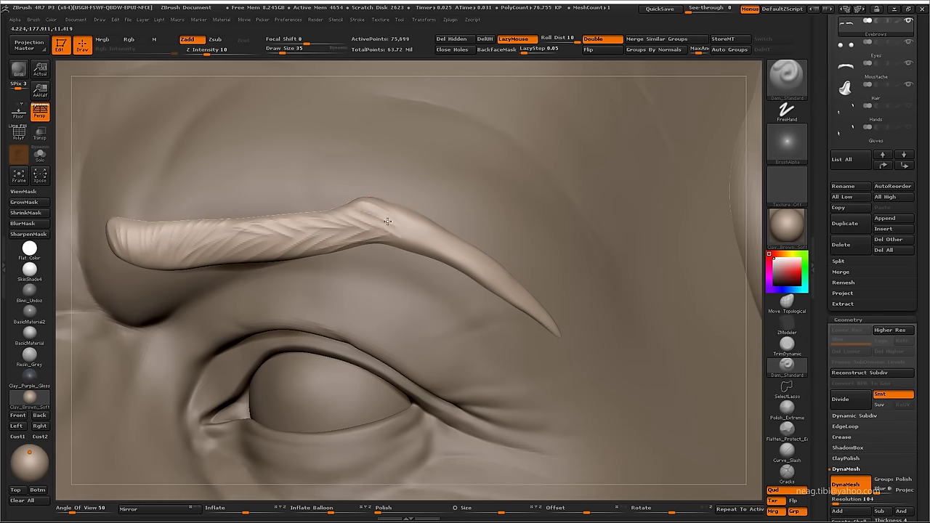
mouse_move(457, 255)
left_mouse_down()
mouse_move(467, 245)
mouse_move(547, 313)
left_mouse_up()
left_click_drag(490, 257, 473, 268)
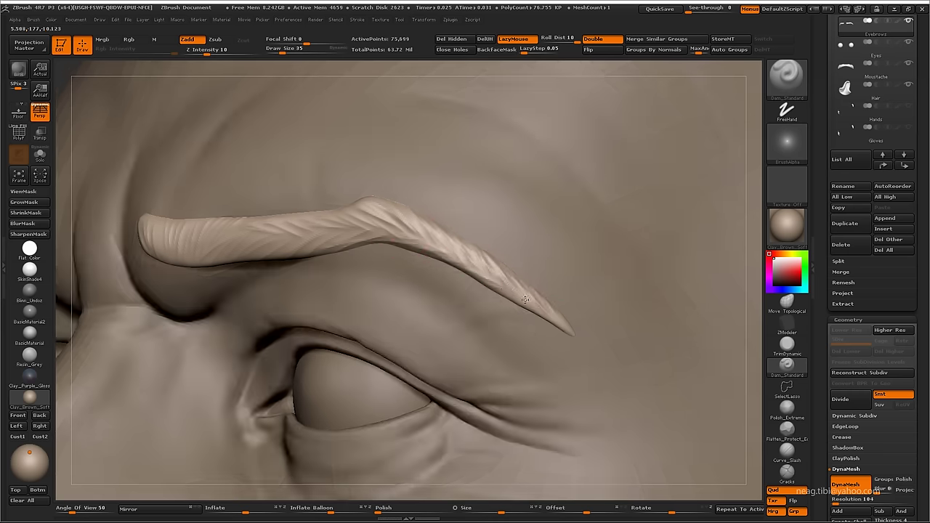
left_click_drag(384, 252, 197, 204)
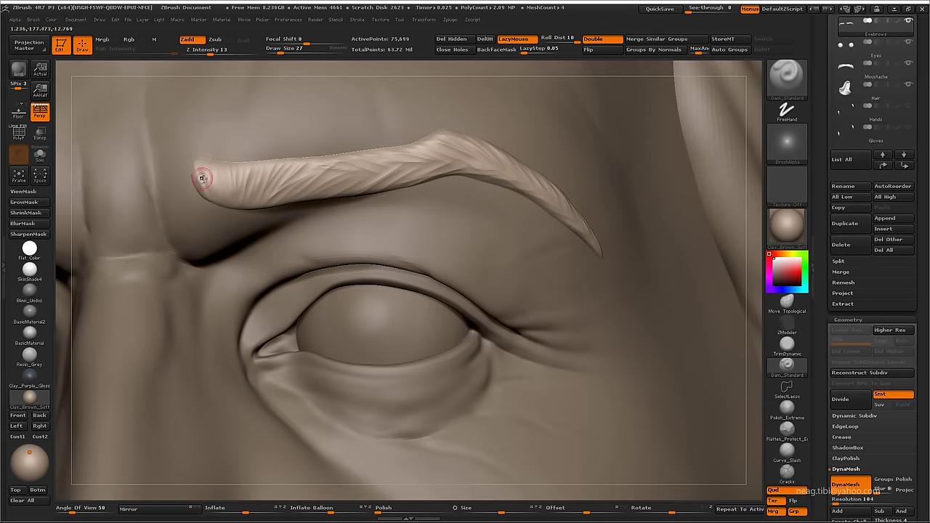
- With a slightly smaller brush, cut more strand grooves along the upper ridge and tip
key("bracketleft")
key("alt")
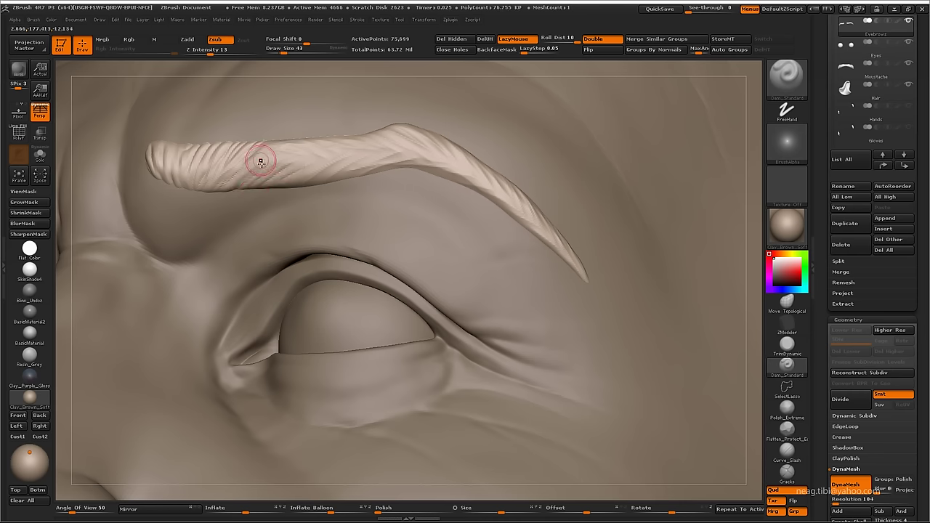
mouse_move(255, 173)
left_mouse_down()
mouse_move(280, 150)
mouse_move(317, 155)
left_mouse_up()
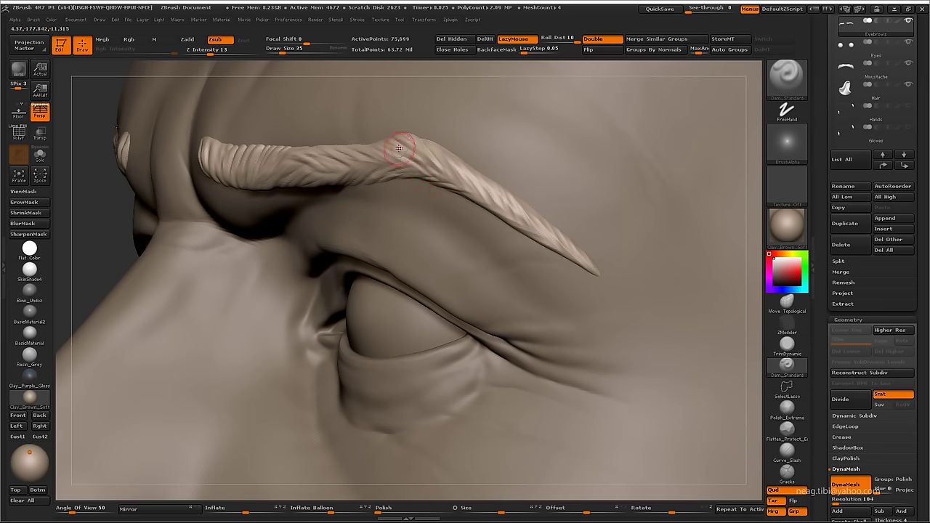
mouse_move(398, 148)
left_mouse_down()
mouse_move(436, 156)
mouse_move(476, 207)
left_mouse_up()
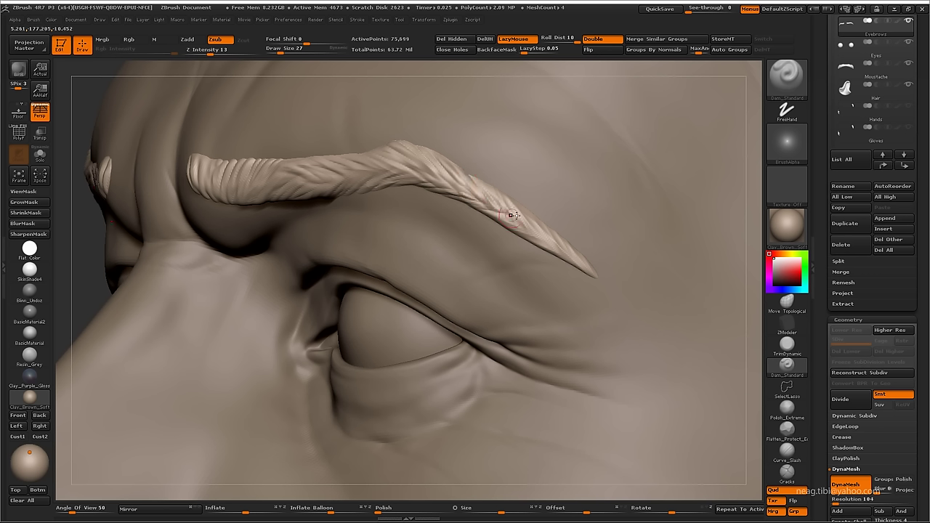
left_click_drag(511, 215, 551, 247)
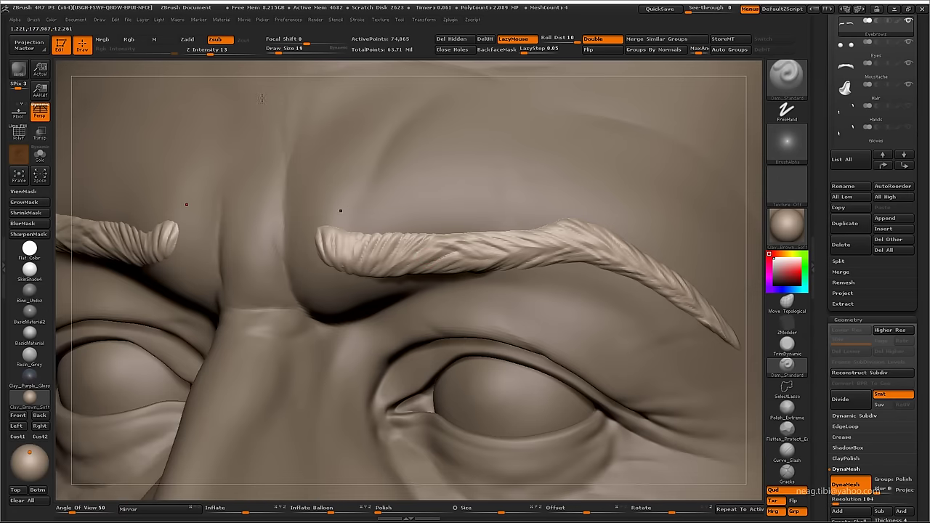
- Select the eyebrow subtool and DynaMesh it at resolution 200
left_click(345, 252, "alt")
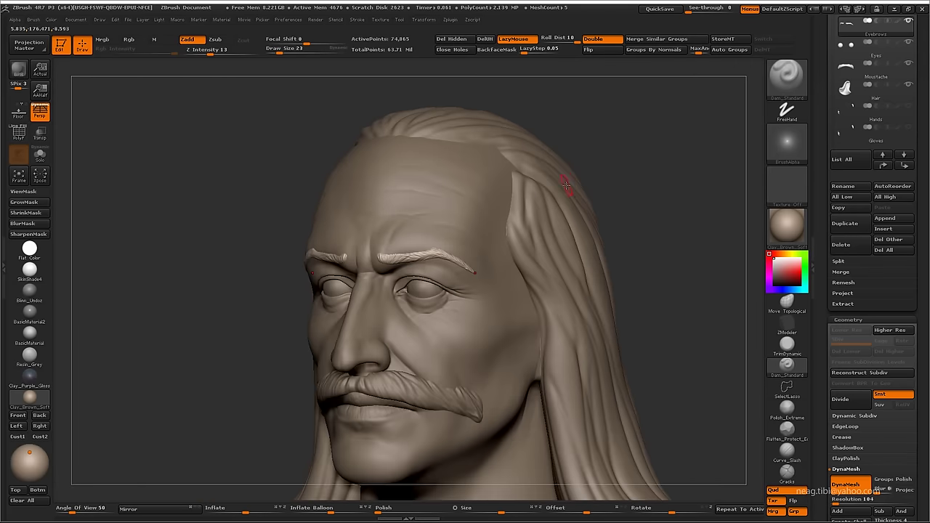
left_click(835, 499)
type("200")
key("Return")
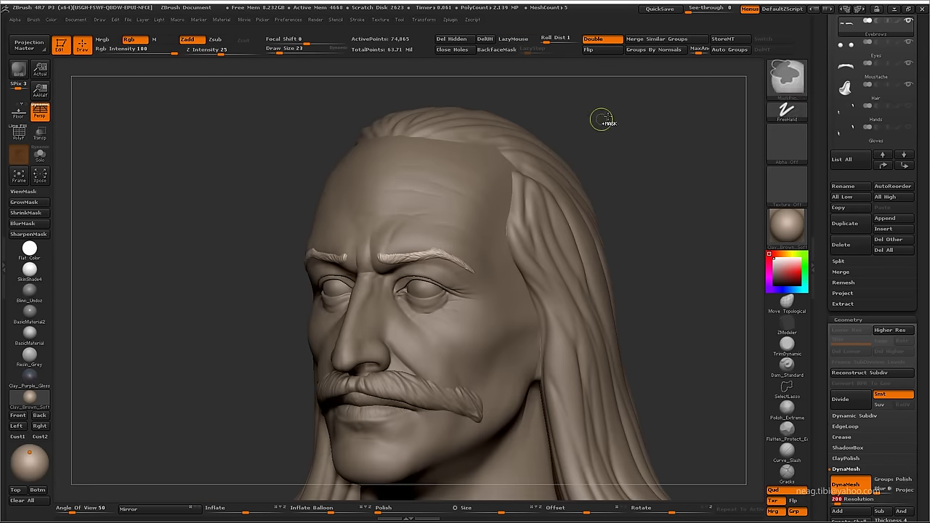
- Carve Dam_Standard strand creases along the eyebrow's inner end, viewed up close
left_click(485, 39)
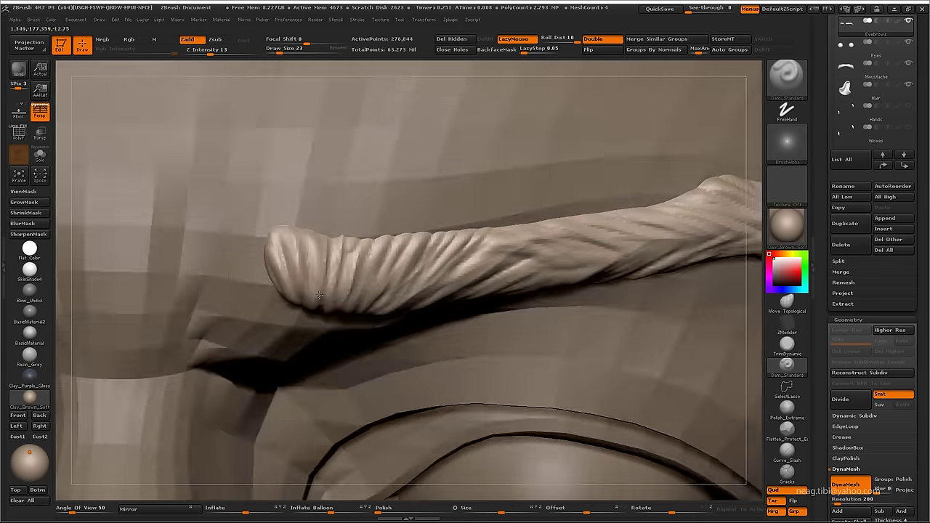
mouse_move(319, 294)
left_mouse_down("alt")
mouse_move(291, 224)
mouse_move(320, 271)
mouse_move(310, 234)
mouse_move(389, 268)
mouse_move(332, 214)
left_mouse_up("alt")
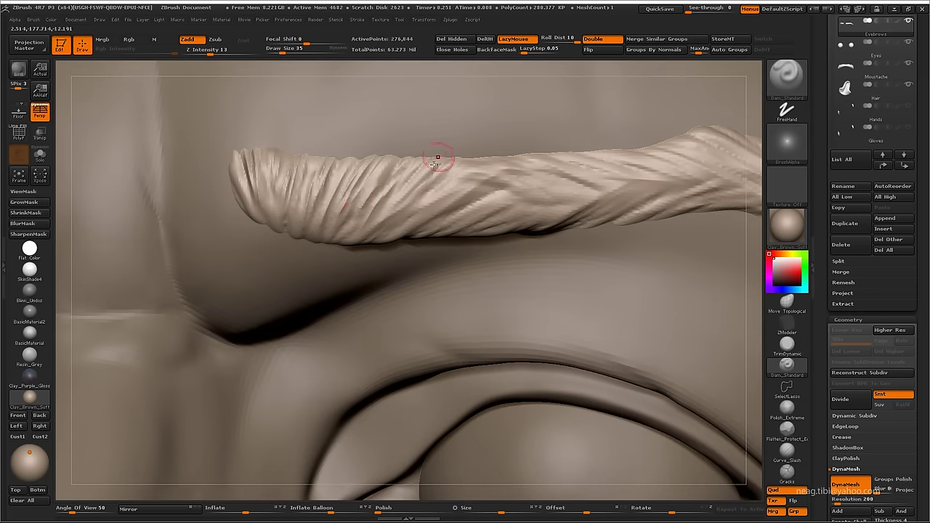
mouse_move(442, 155)
left_mouse_down("alt")
mouse_move(397, 178)
mouse_move(418, 203)
mouse_move(437, 184)
mouse_move(500, 177)
mouse_move(411, 197)
mouse_move(436, 182)
mouse_move(479, 201)
left_mouse_up("alt")
right_click_drag(480, 202, 200, 257)
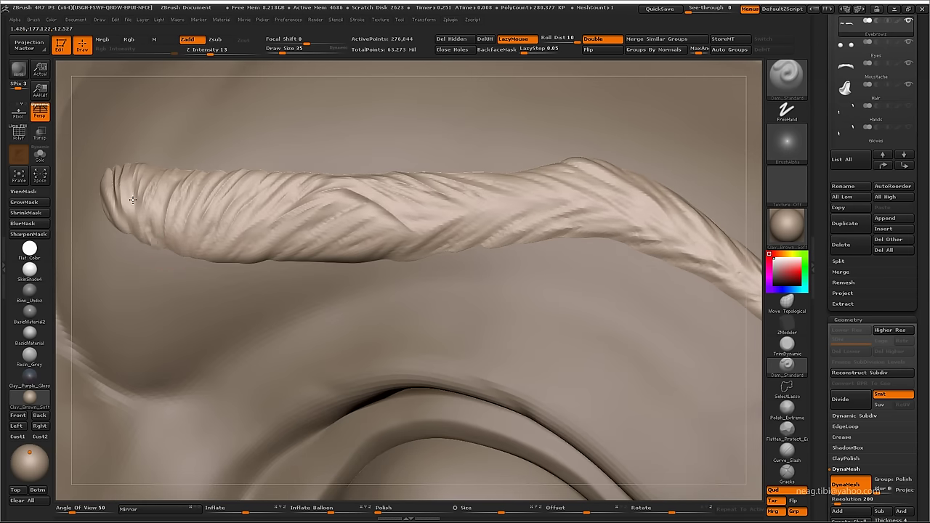
right_click_drag(132, 233, 149, 218)
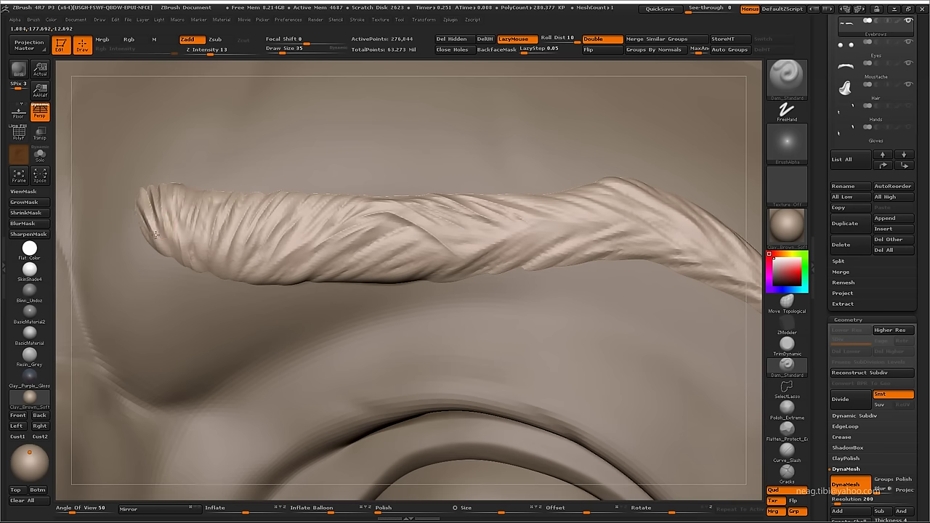
right_click_drag(170, 213, 197, 208)
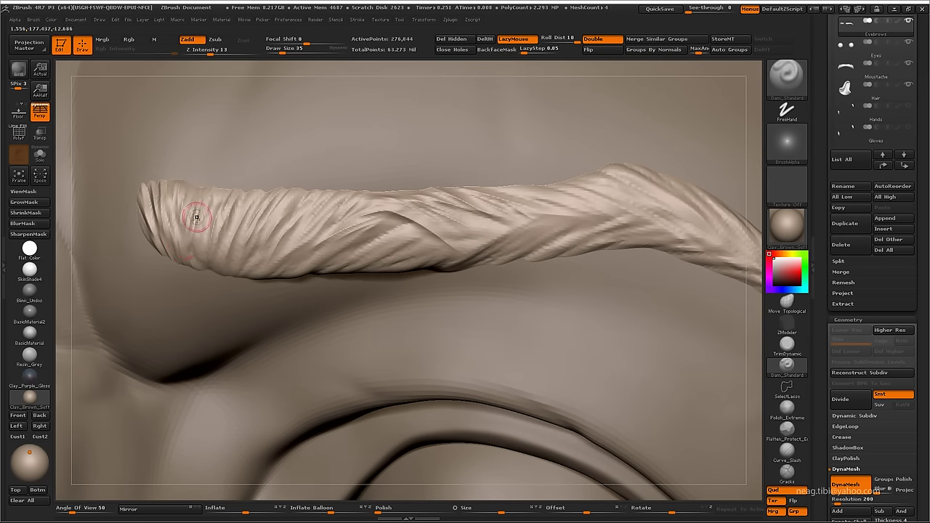
right_click_drag(201, 245, 206, 209)
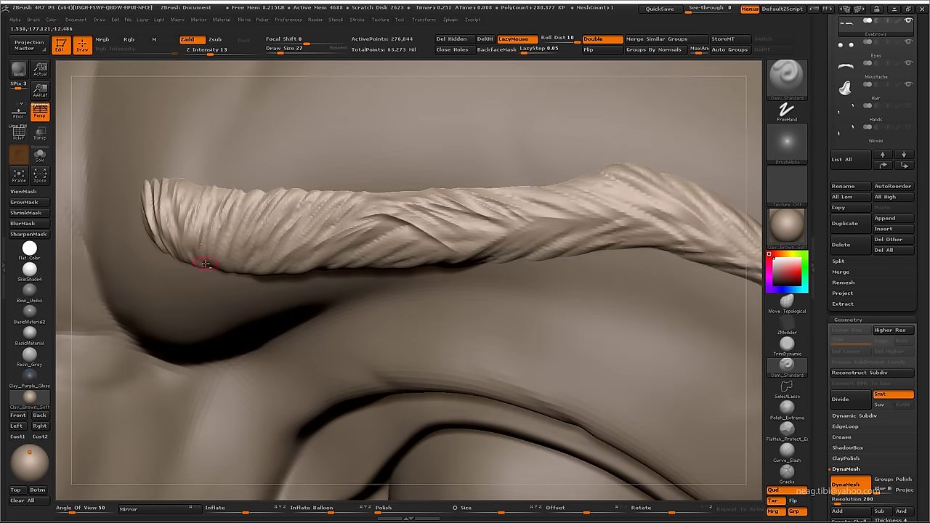
right_click_drag(219, 255, 212, 266)
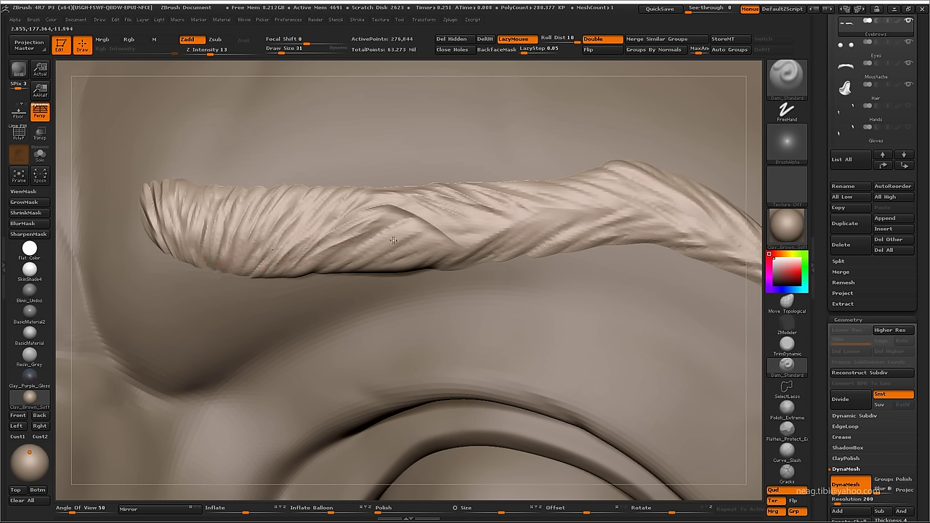
right_click_drag(393, 241, 372, 200)
mouse_move(389, 202)
left_mouse_down()
mouse_move(425, 218)
mouse_move(452, 196)
mouse_move(518, 186)
mouse_move(553, 229)
left_mouse_up()
right_click_drag(391, 253, 353, 261)
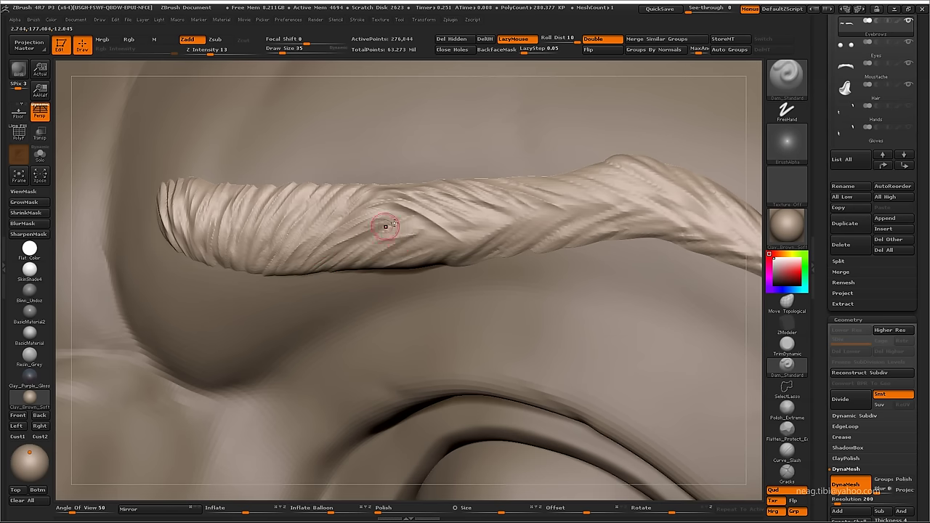
mouse_move(383, 222)
left_mouse_down()
mouse_move(431, 214)
mouse_move(479, 221)
left_mouse_up()
right_click_drag(454, 244, 424, 240)
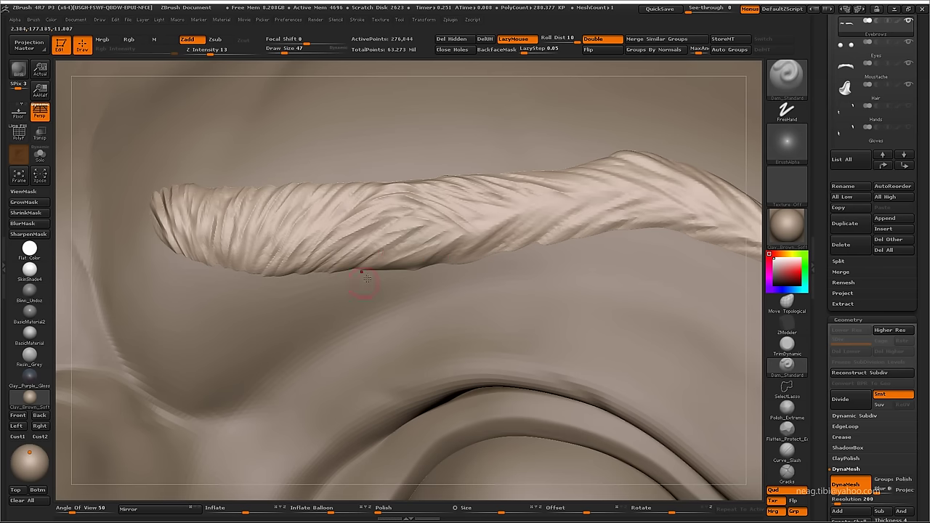
- Refine strand grooves along the eyebrow's lower middle and top edges
left_click_drag(435, 231, 374, 269)
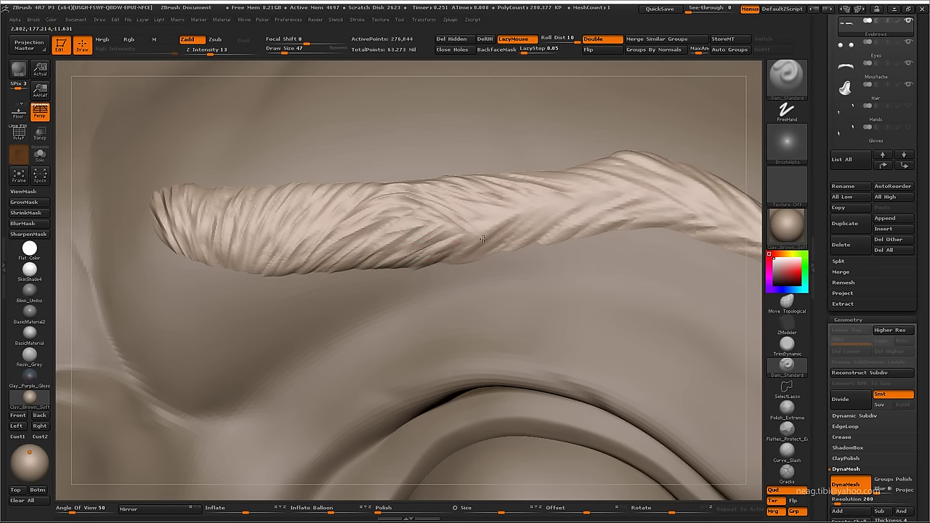
mouse_move(472, 251)
right_mouse_down()
mouse_move(447, 252)
mouse_move(469, 223)
right_mouse_up()
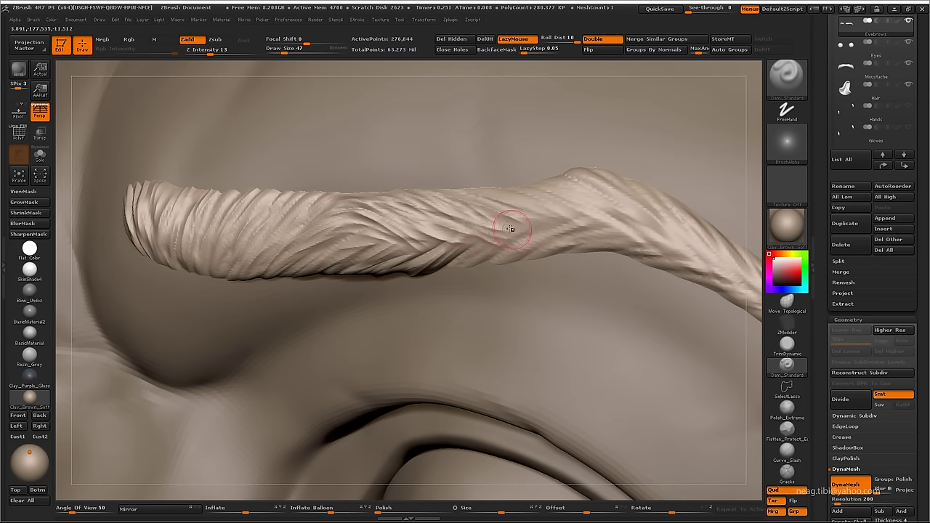
mouse_move(510, 229)
left_mouse_down()
mouse_move(461, 191)
mouse_move(356, 192)
left_mouse_up()
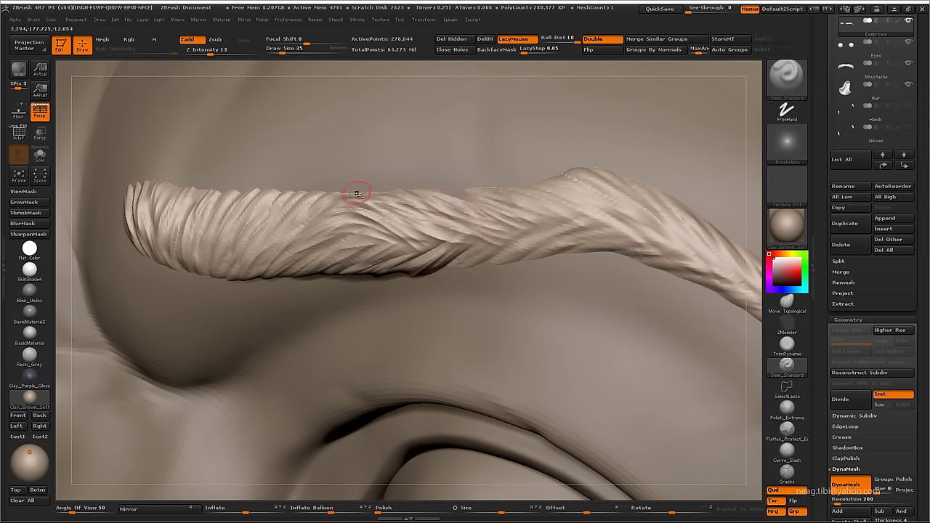
right_click_drag(357, 193, 355, 210)
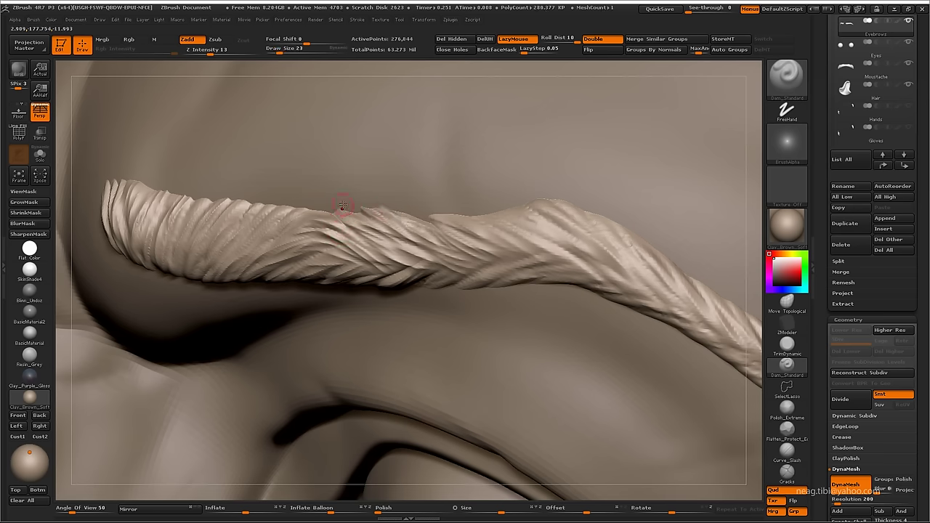
right_click_drag(441, 243, 384, 227)
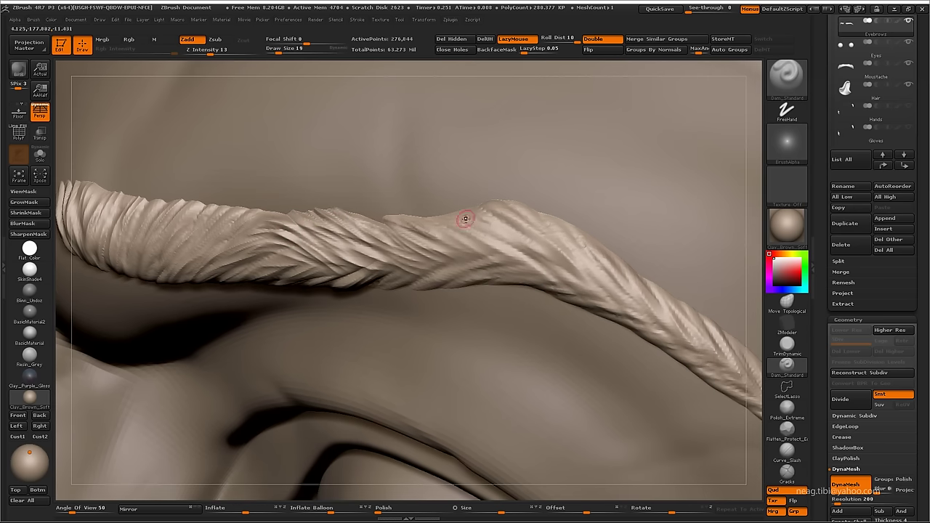
left_click_drag(408, 222, 472, 247, "shift")
- With a larger brush, carve grooves across the eyebrow's upper surface and lower edge toward its outer end
key("bracketright")
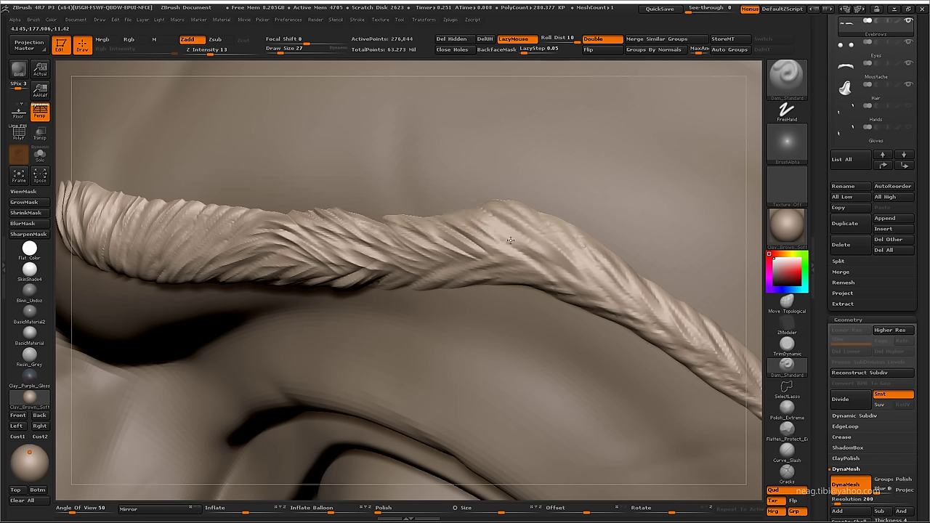
left_click_drag(464, 197, 565, 247)
left_click_drag(479, 209, 557, 265)
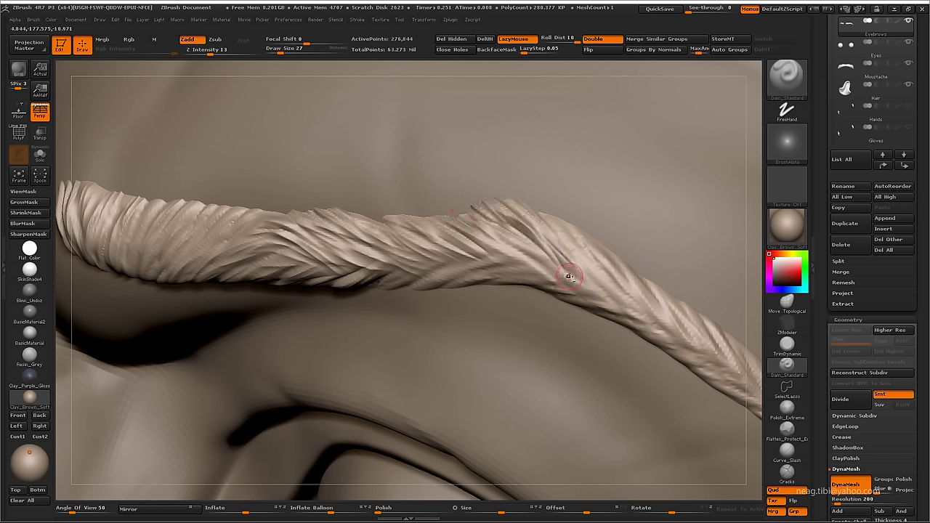
left_click_drag(622, 274, 384, 307)
key("bracketright")
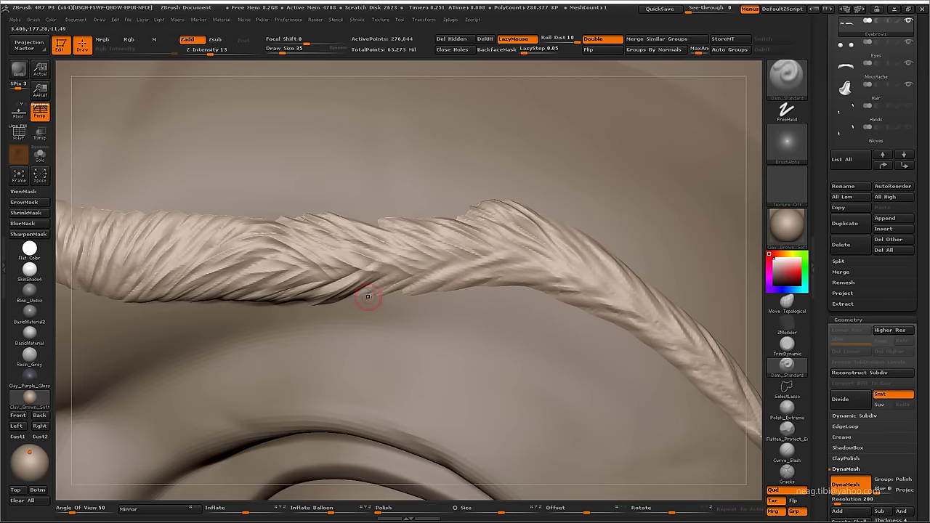
left_click_drag(423, 295, 565, 293)
- Extend strand detail along the lower edge to the curving tip, then zoom out to the whole face
left_click_drag(601, 336, 509, 309)
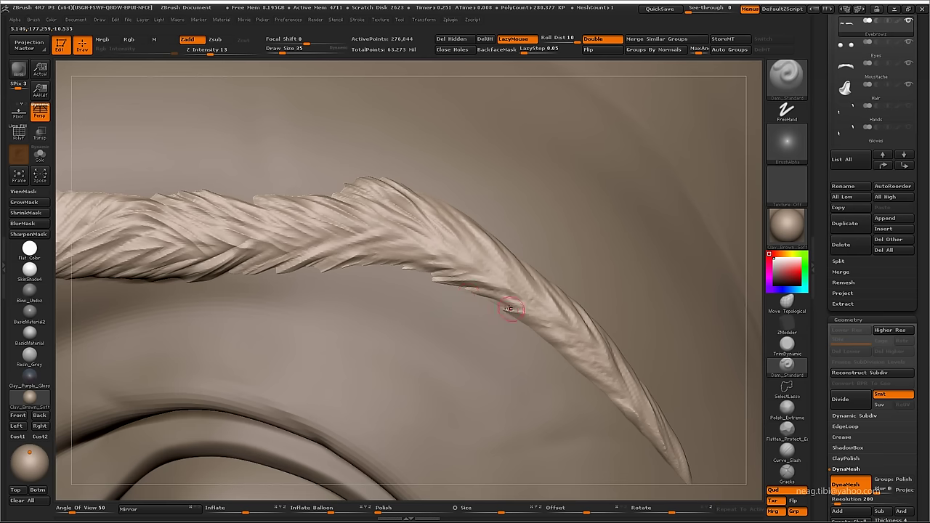
left_click_drag(571, 356, 590, 382)
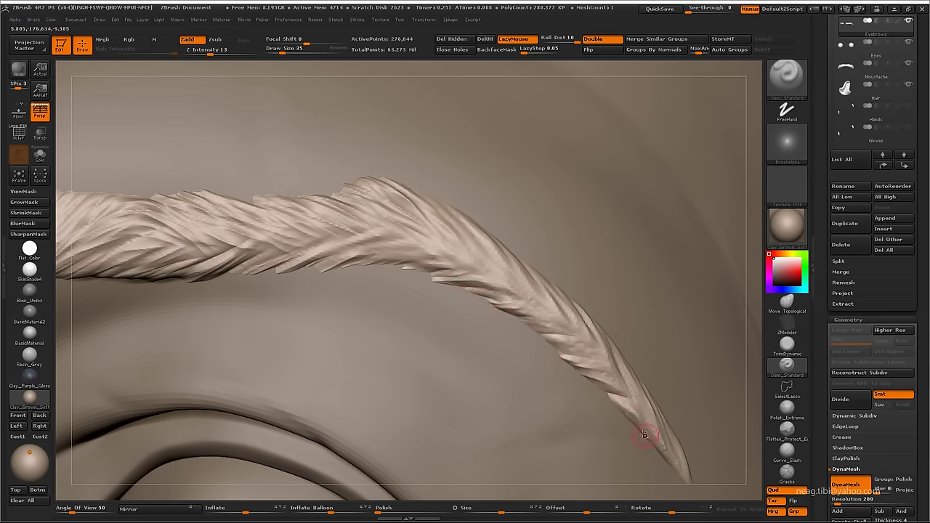
left_click_drag(643, 440, 554, 340)
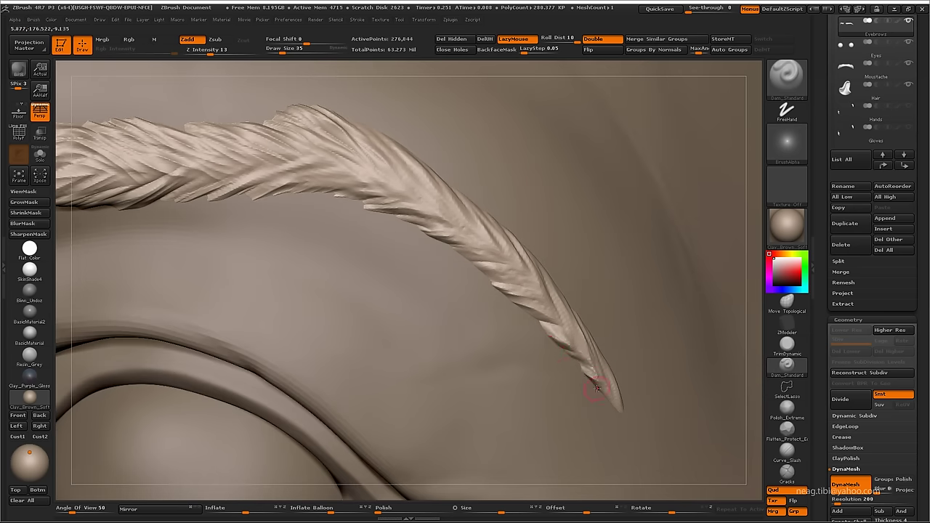
left_click_drag(597, 388, 472, 308)
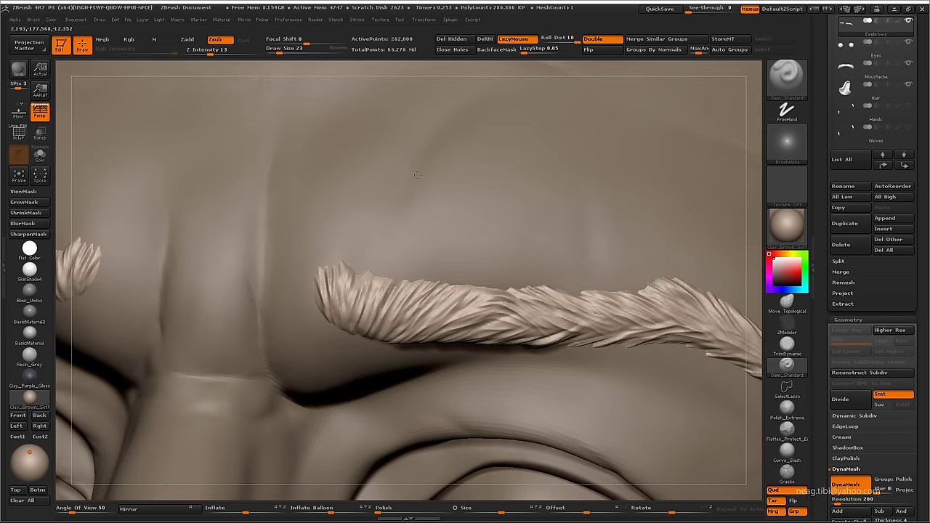
mouse_move(417, 174)
right_mouse_down("ctrl")
mouse_move(445, 343)
mouse_move(508, 276)
right_mouse_up("ctrl")
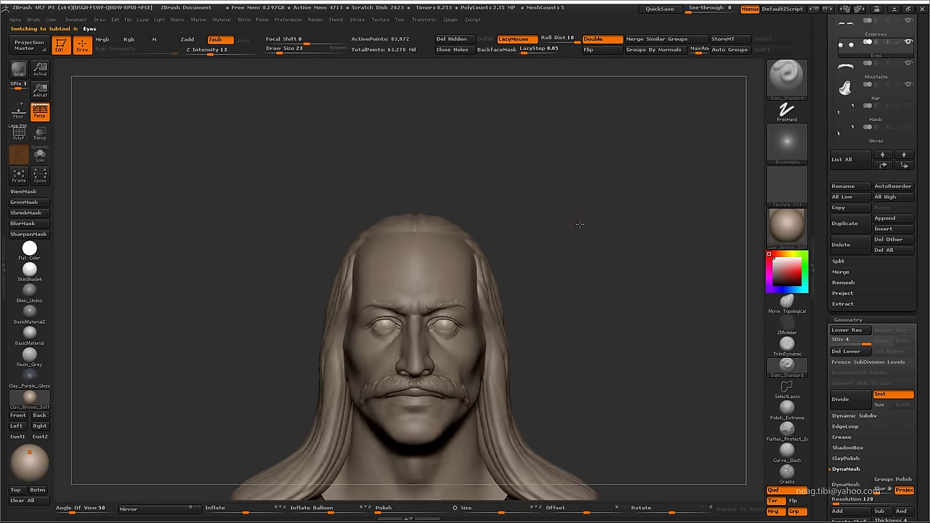